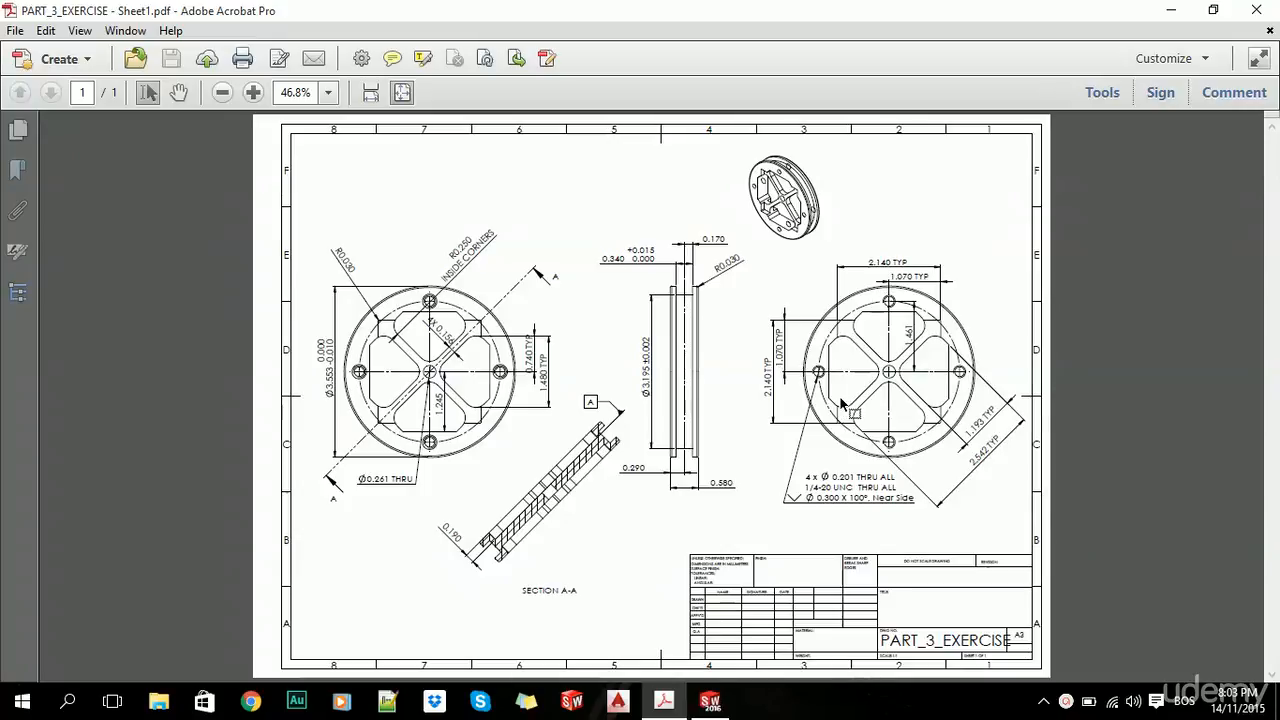
# Step: Switch to SOLIDWORKS and open the recent part Exercise_3_part.SLDPRT
pyautogui.hotkey('alt', 'Tab')
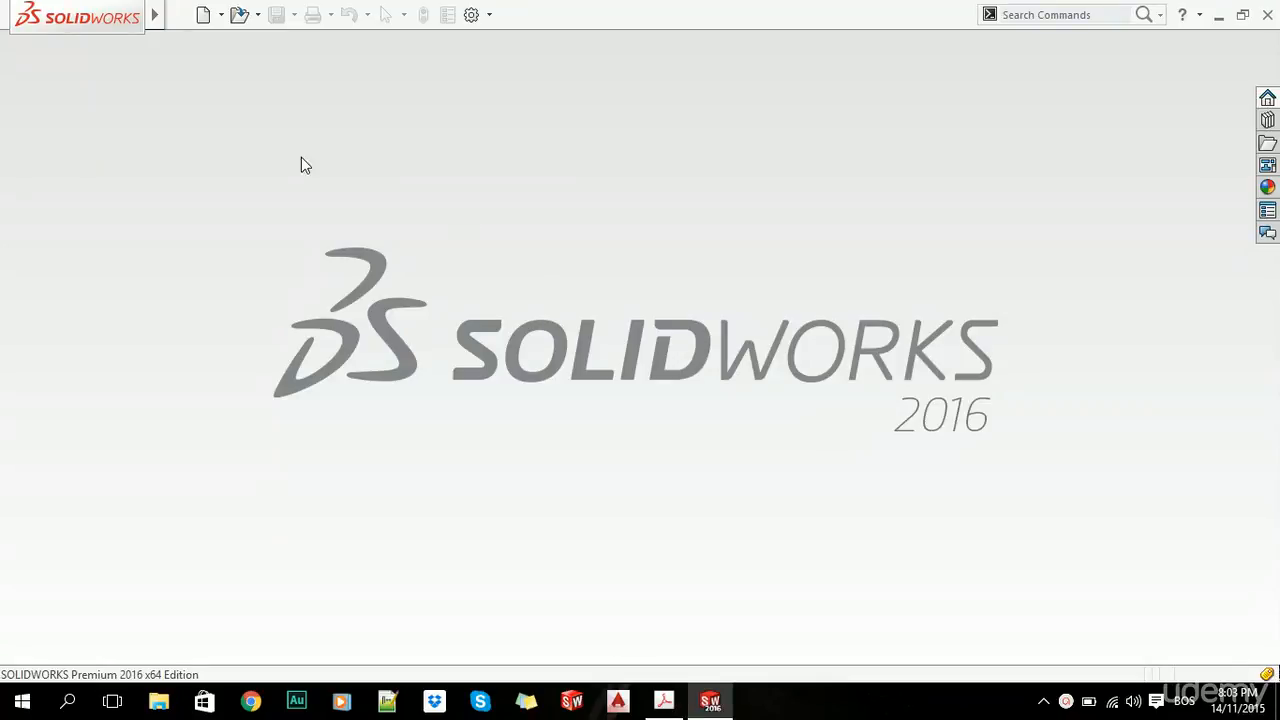
pyautogui.moveTo(110, 15)
pyautogui.click(179, 15)
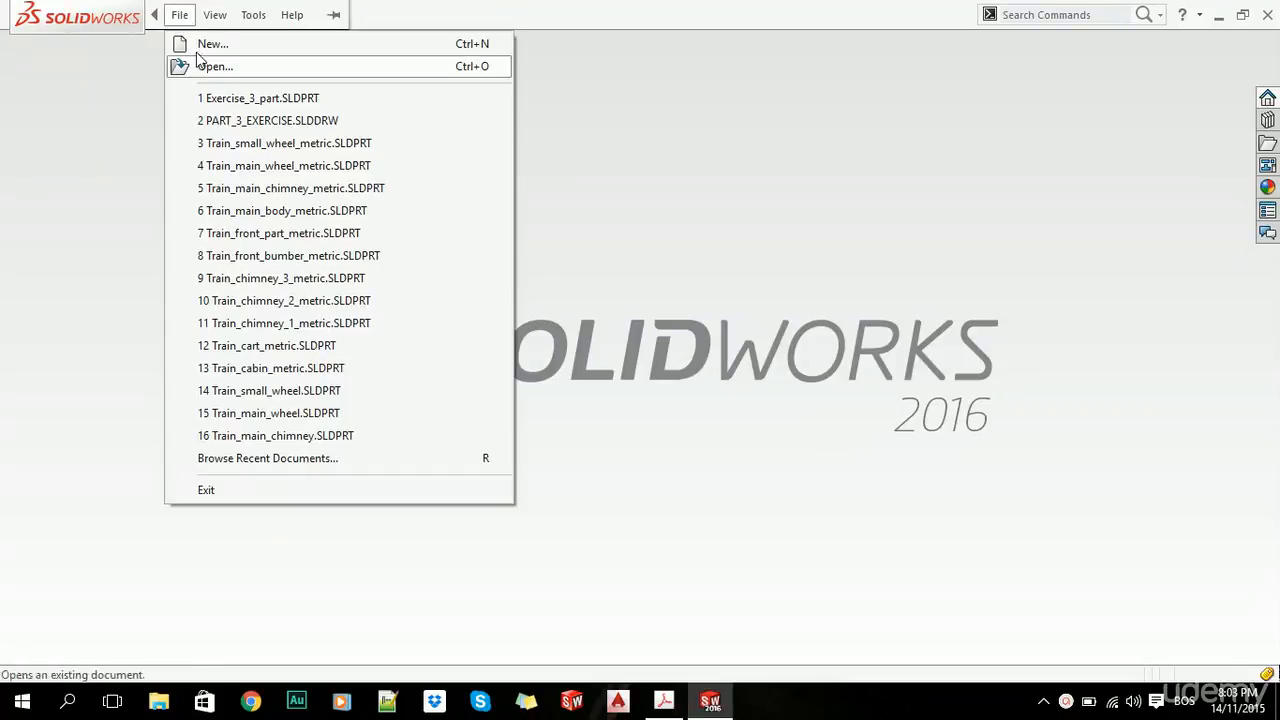
pyautogui.click(244, 98)
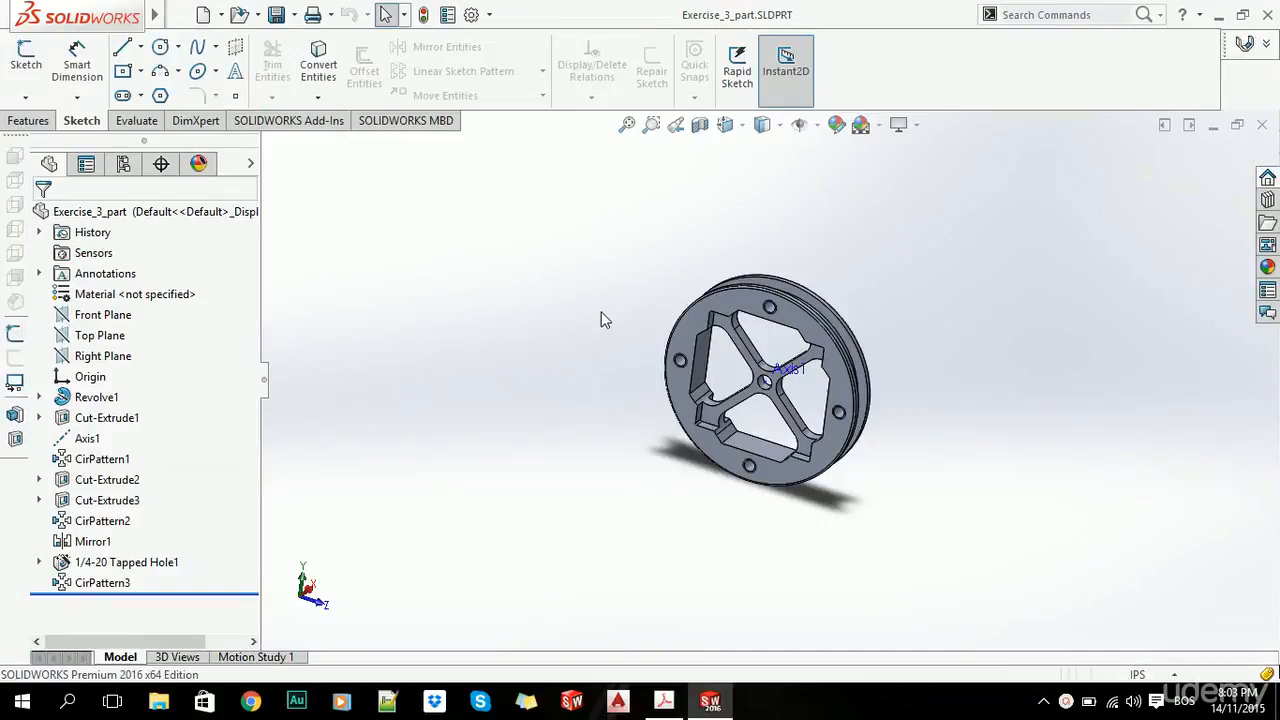
pyautogui.click(598, 326)
pyautogui.moveTo(855, 392); pyautogui.dragTo(773, 353, button='middle')
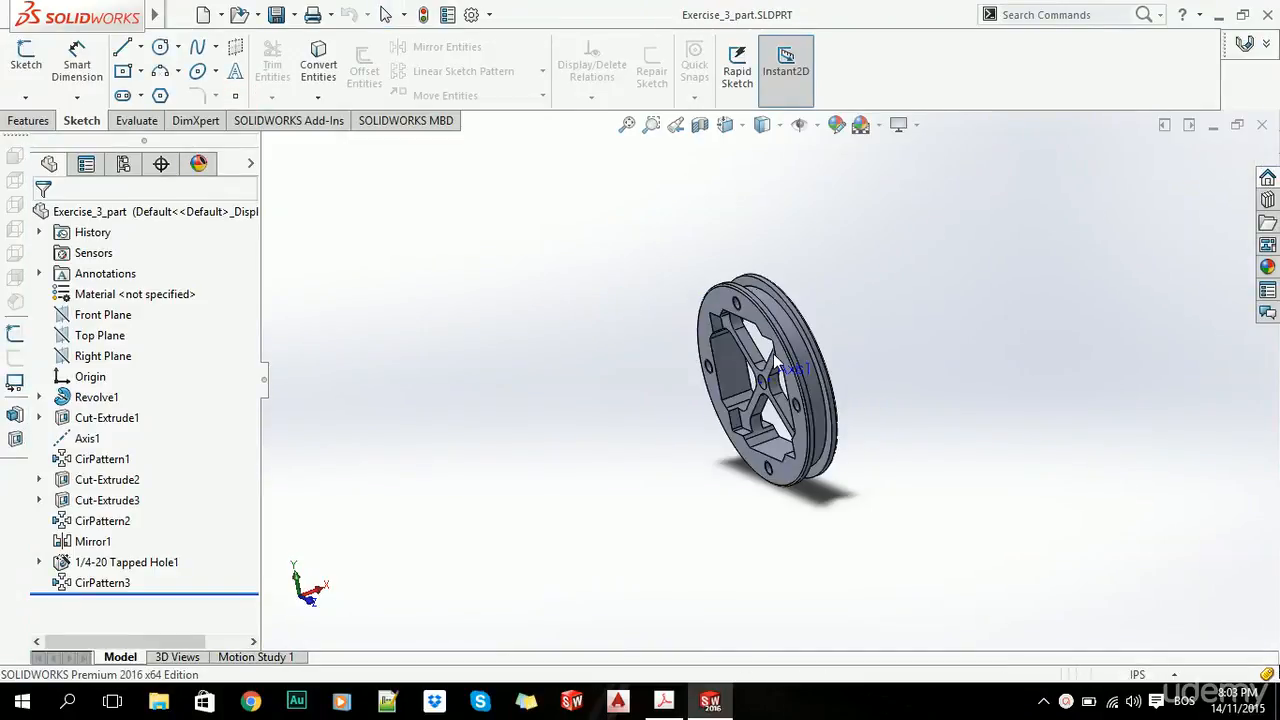
pyautogui.moveTo(677, 321); pyautogui.dragTo(822, 298, button='middle')
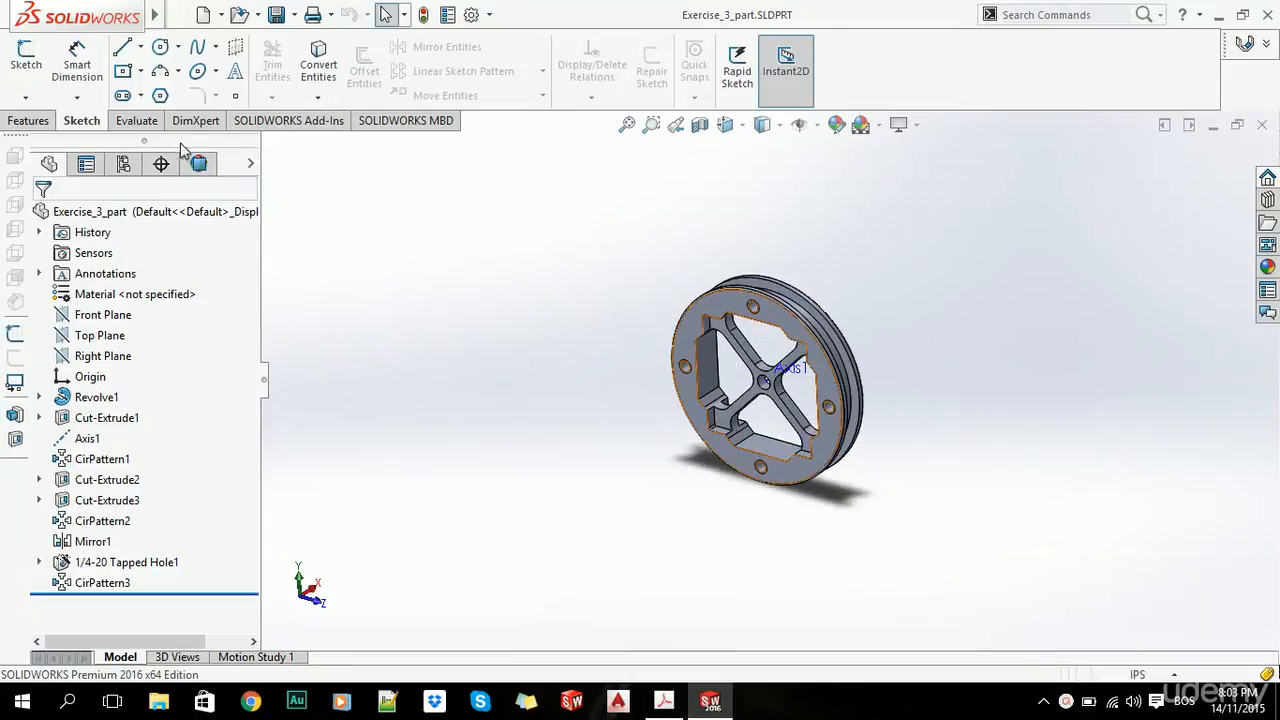
# Step: Make a new drawing from the wheel part on a standard A3 (ISO) sheet with the sheet format displayed
pyautogui.click(179, 14)
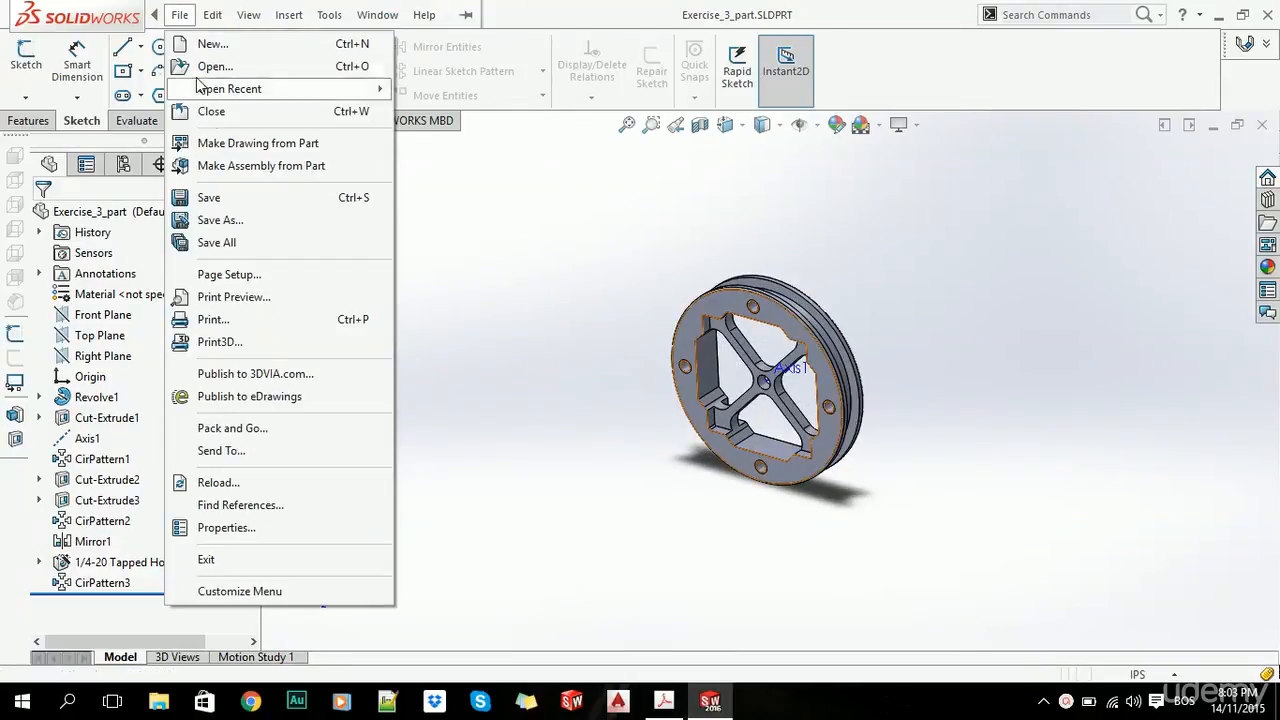
pyautogui.click(241, 147)
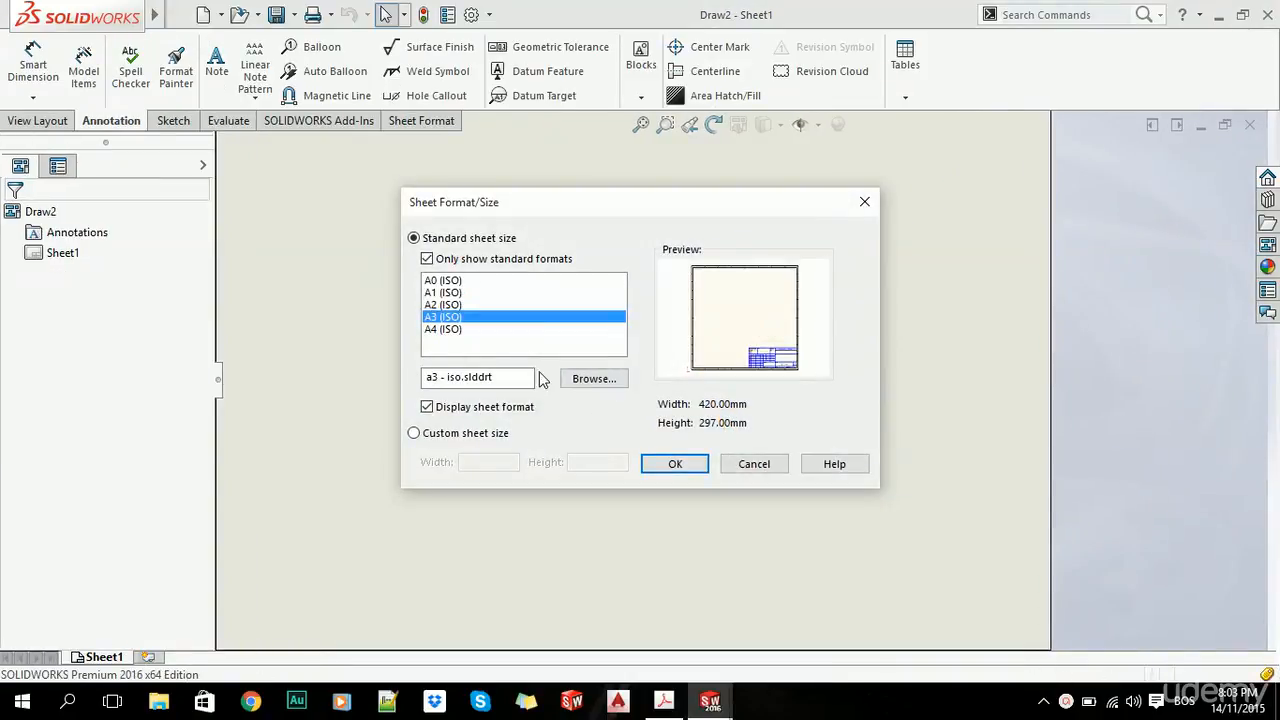
pyautogui.click(676, 470)
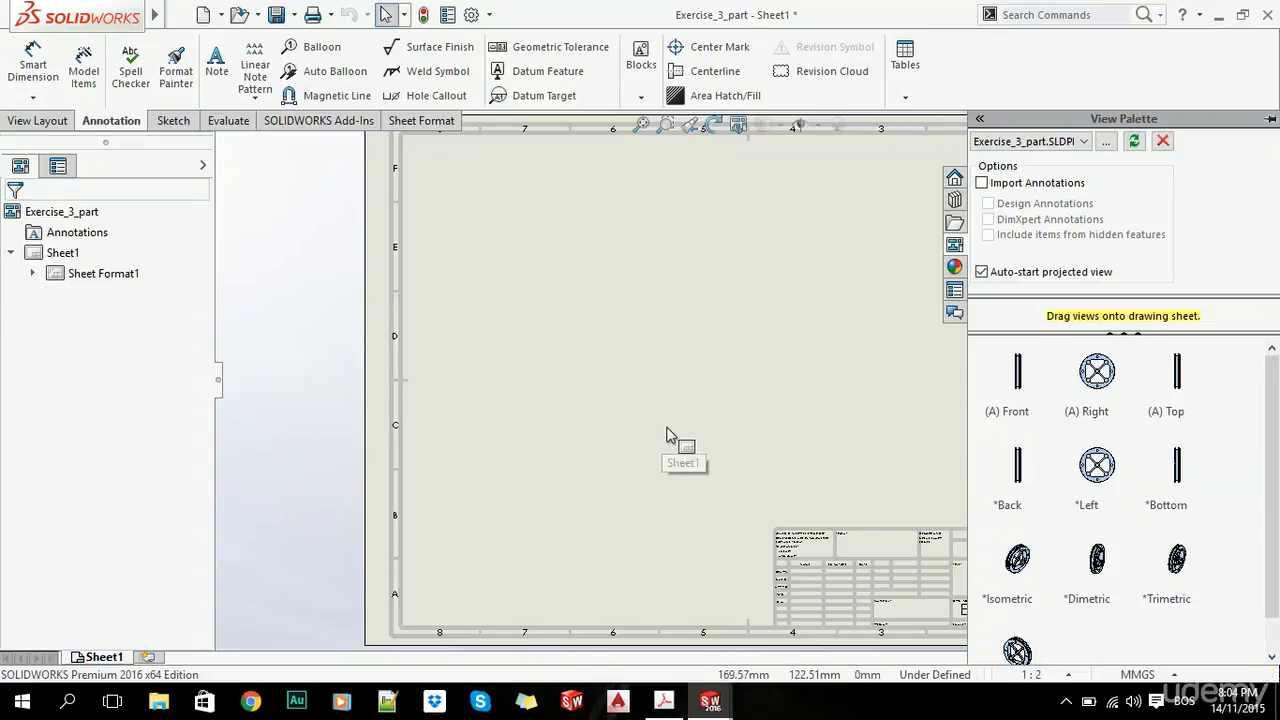
# Step: Place the part's front view in the upper middle of the sheet and add a projected view on each side of it
pyautogui.moveTo(1012, 372); pyautogui.dragTo(742, 330)
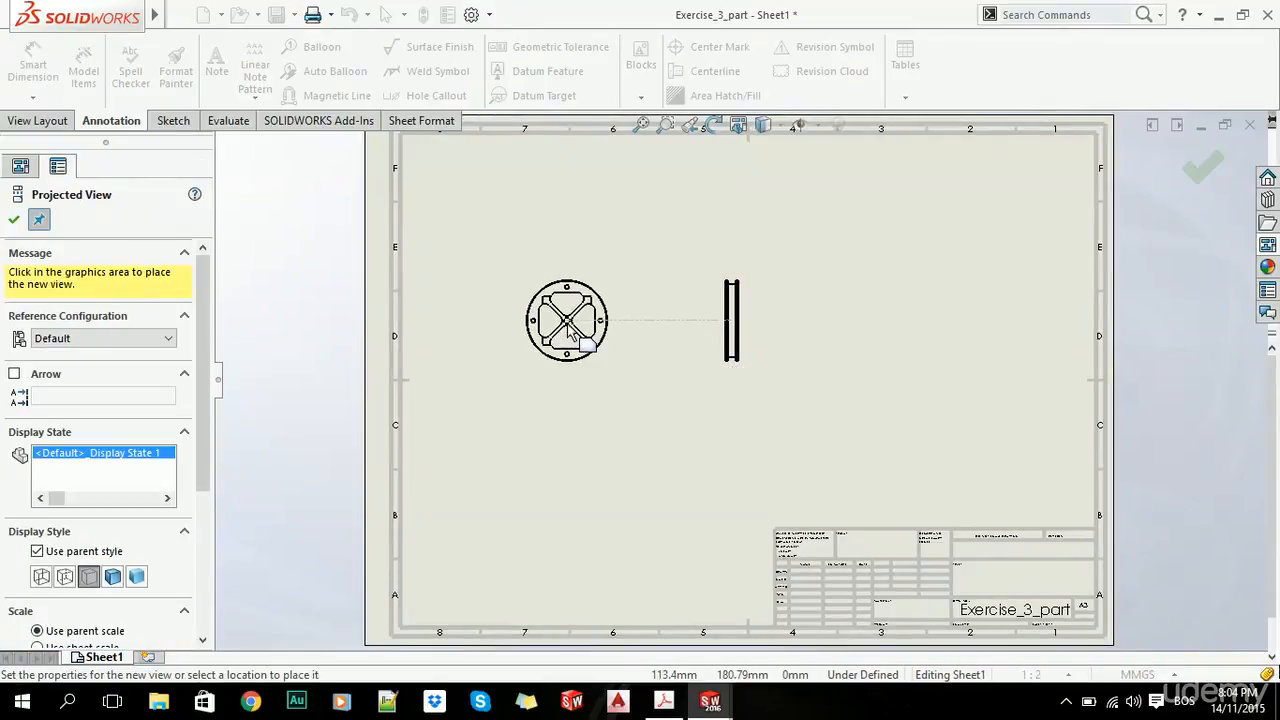
pyautogui.click(567, 320)
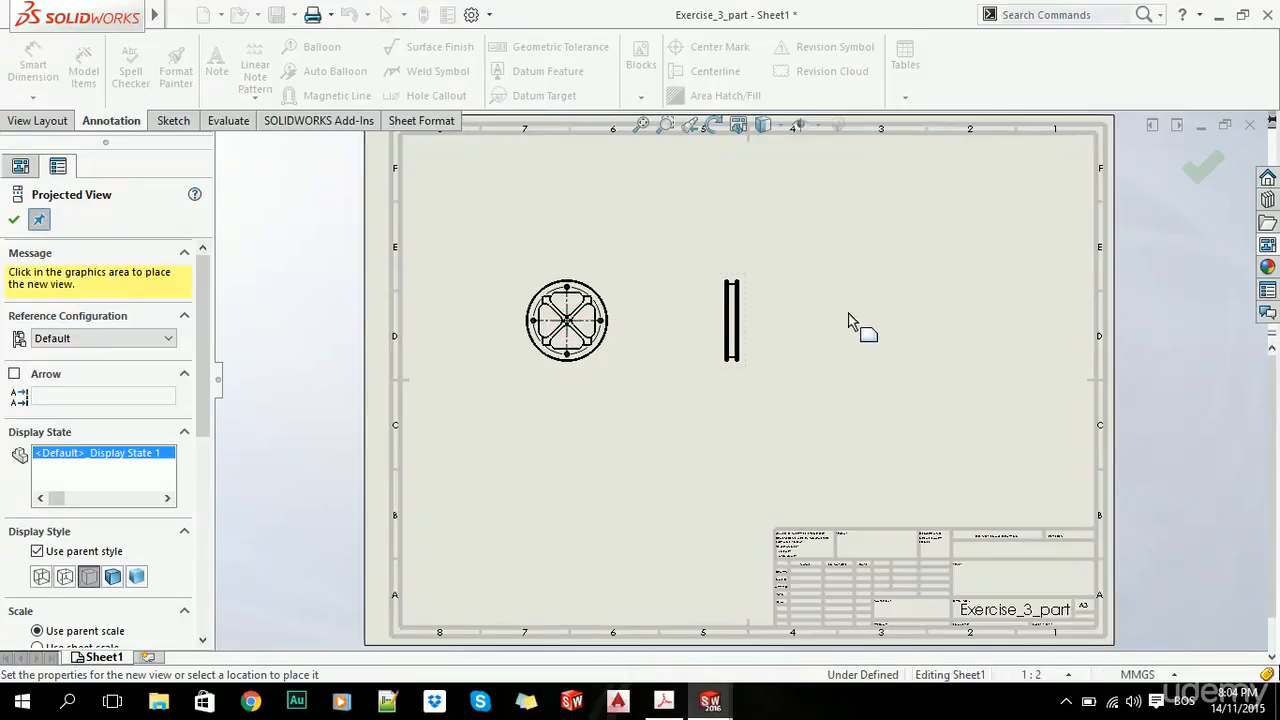
pyautogui.click(882, 322)
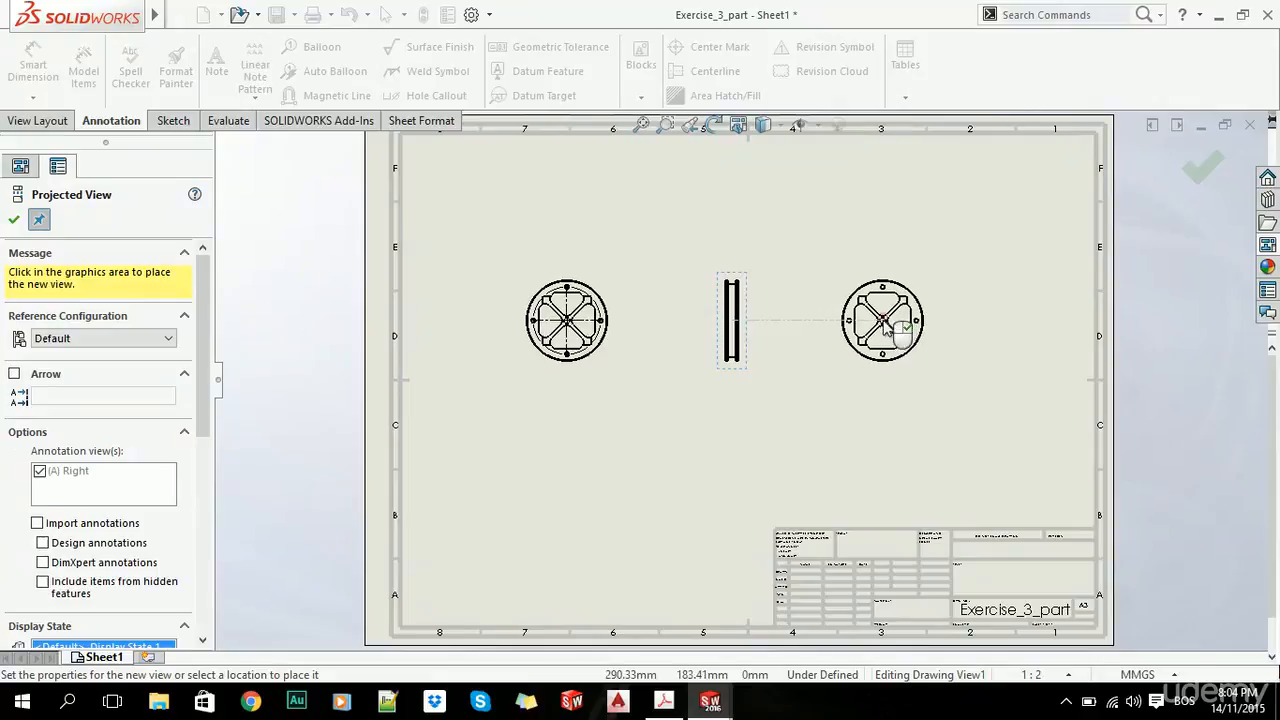
pyautogui.click(12, 222)
pyautogui.click(366, 388)
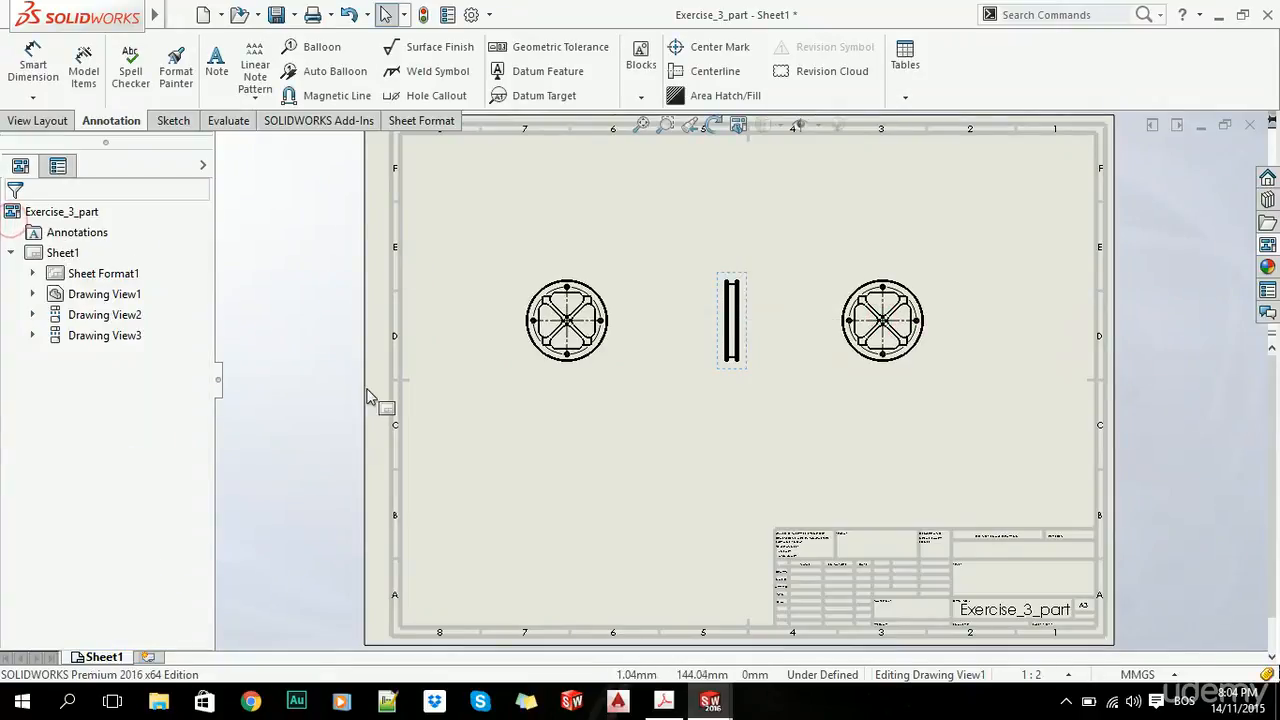
pyautogui.scroll(2, 691, 367)
pyautogui.scroll(-2, 700, 362)
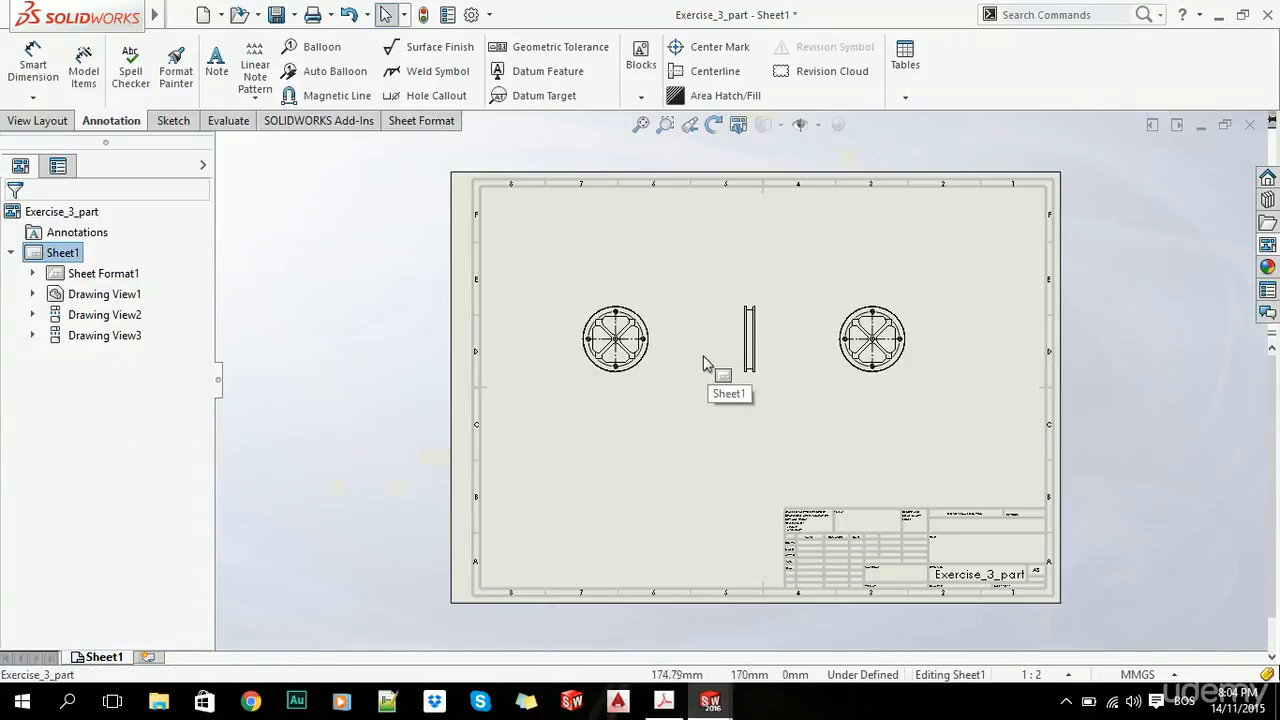
# Step: Check the reference PDF drawing in Acrobat, return to SOLIDWORKS and close the Exercise_3_part.SLDPRT part document
pyautogui.hotkey('alt', 'Tab')
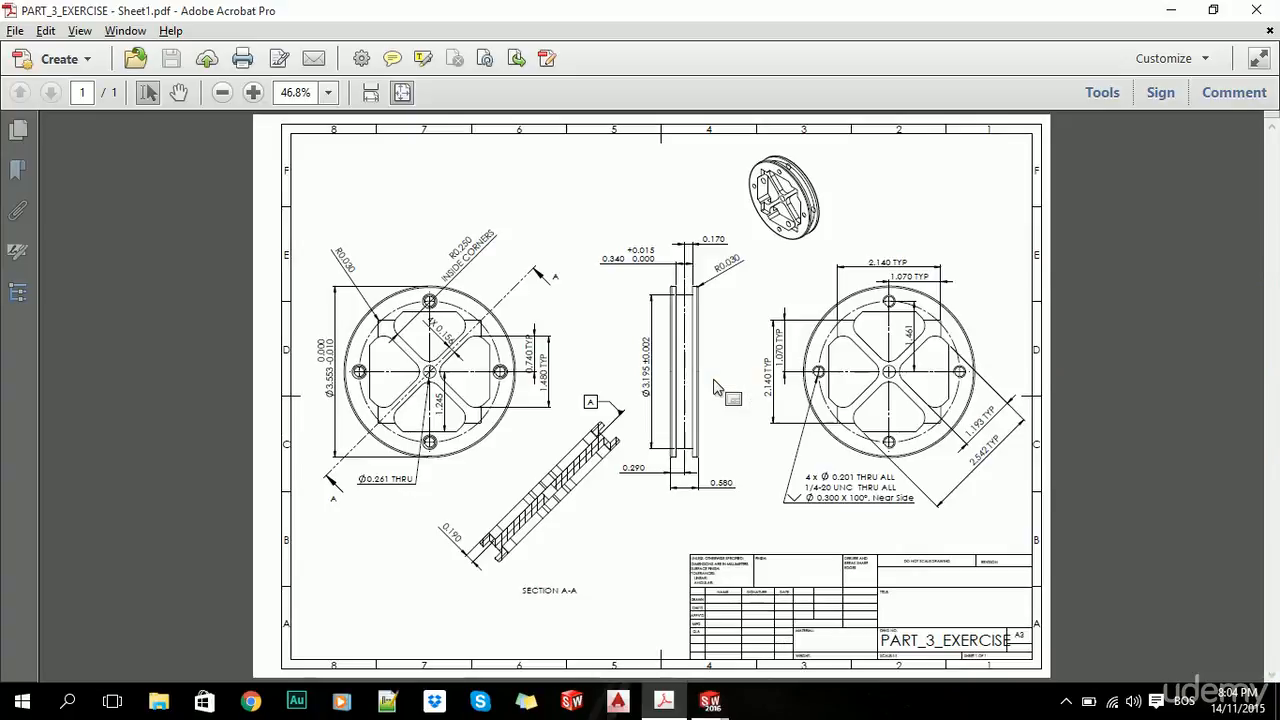
pyautogui.hotkey('alt', 'Tab')
pyautogui.hotkey('ctrl', 'Tab')
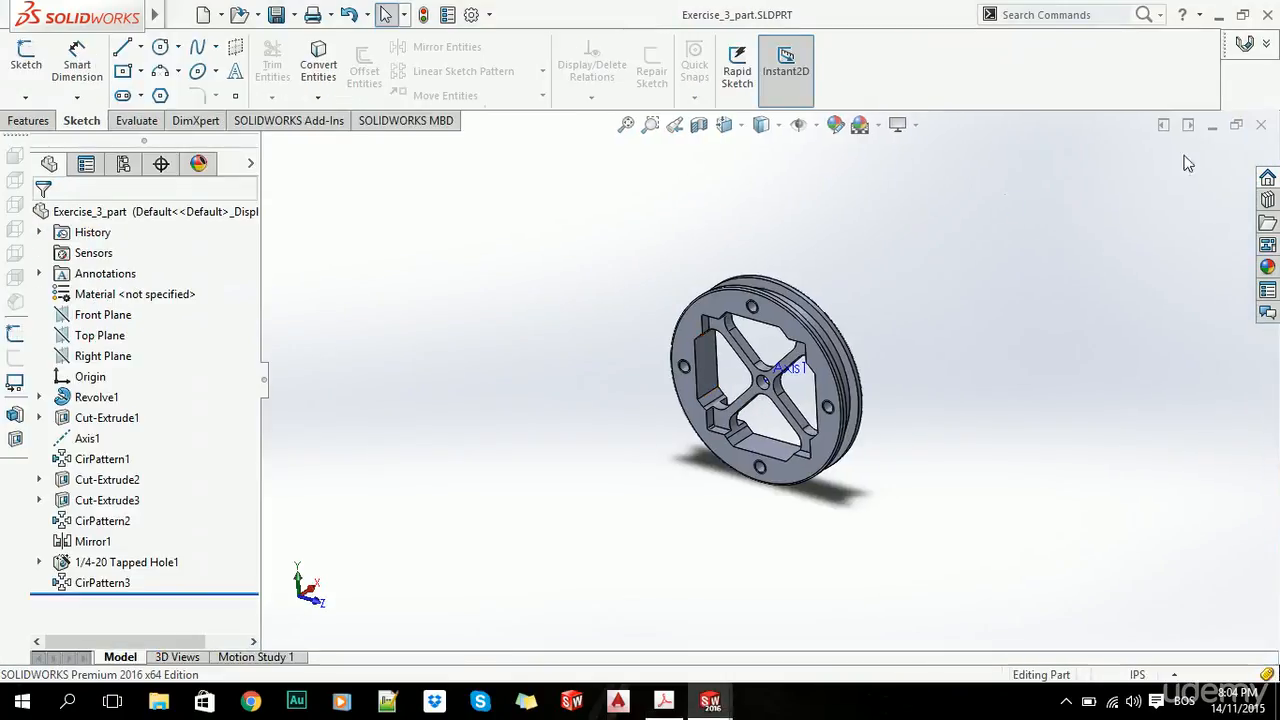
pyautogui.click(1260, 125)
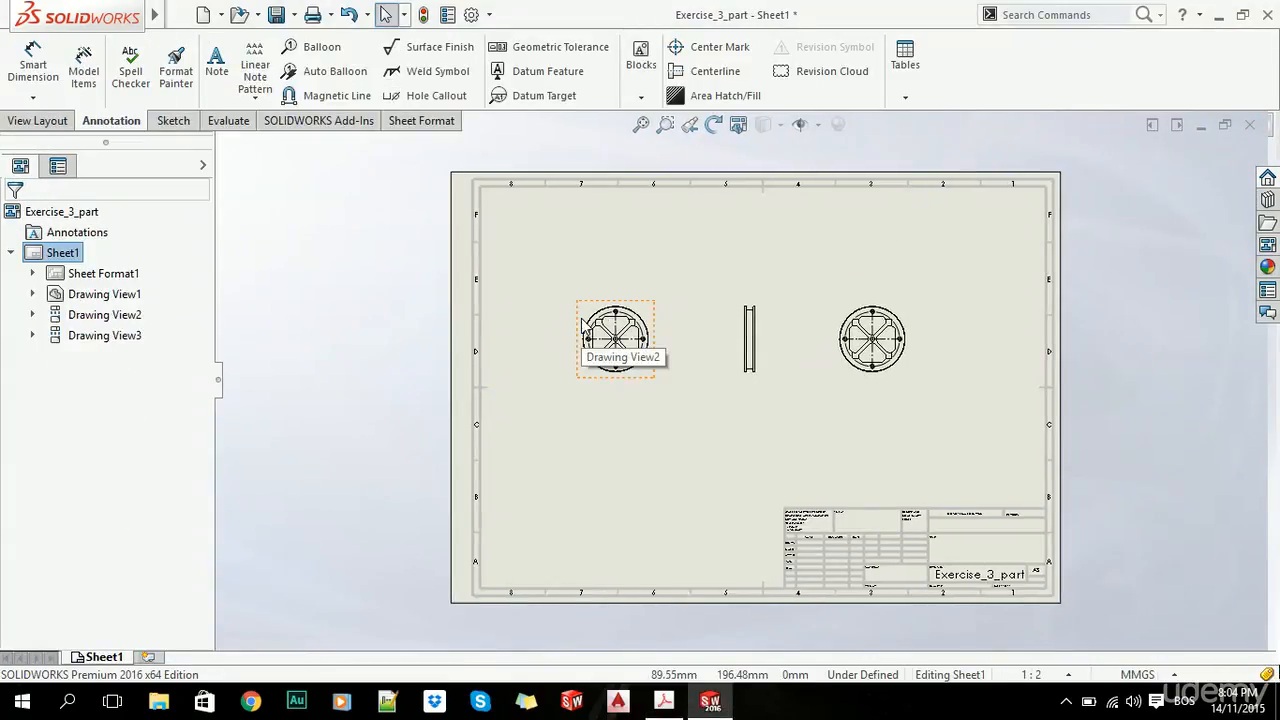
# Step: Compare the drawing with the reference PDF in Acrobat and examine the scale given in its title block
pyautogui.hotkey('alt', 'Tab')
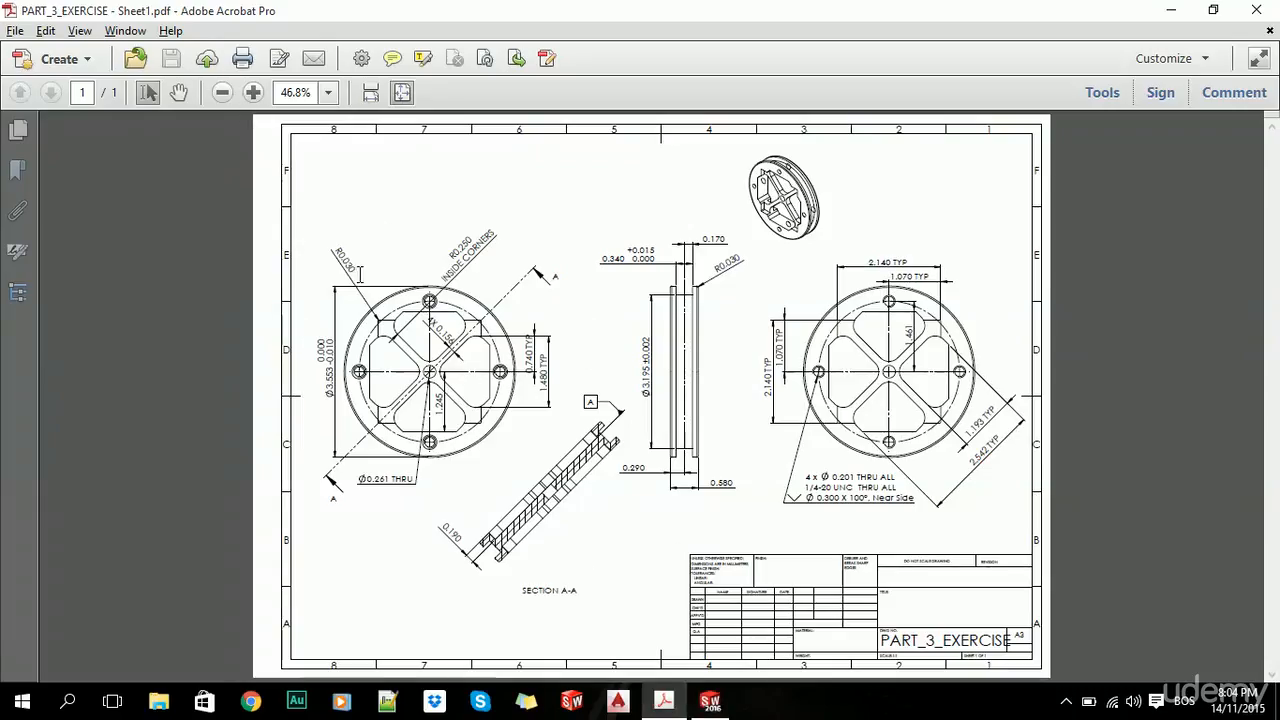
pyautogui.hotkey('alt', 'Tab')
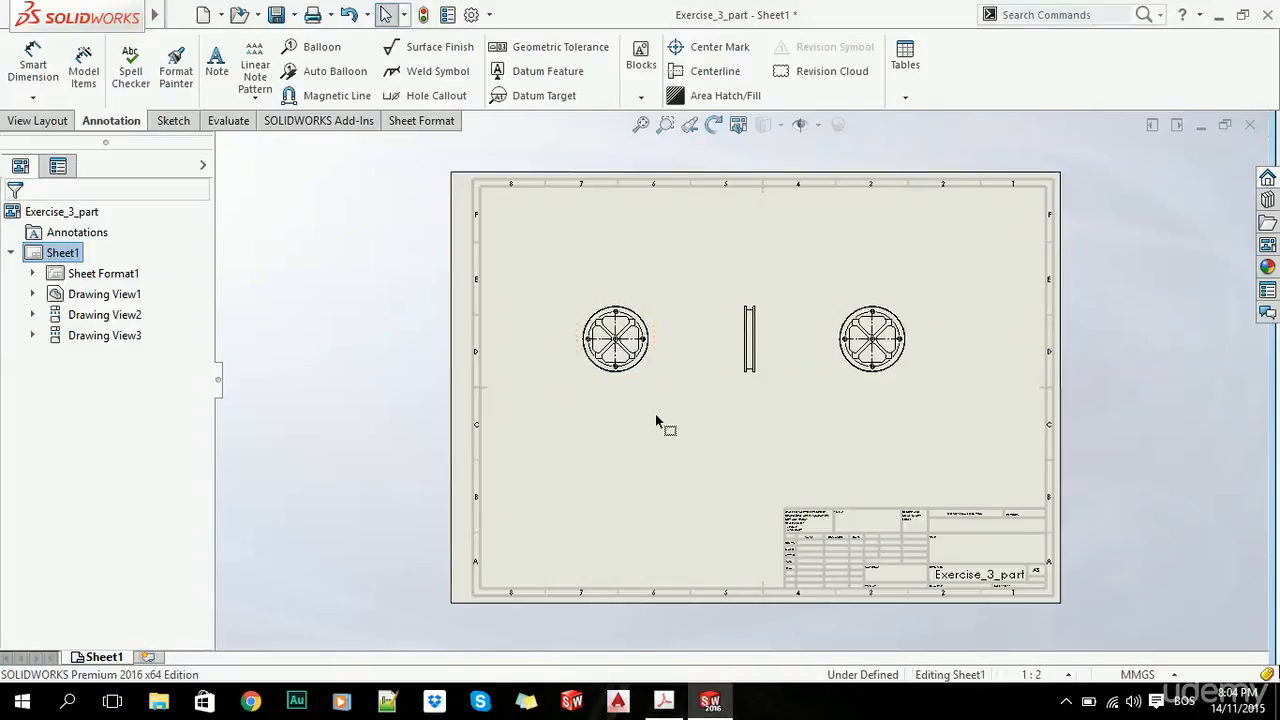
pyautogui.hotkey('alt', 'Tab')
pyautogui.click(257, 99)
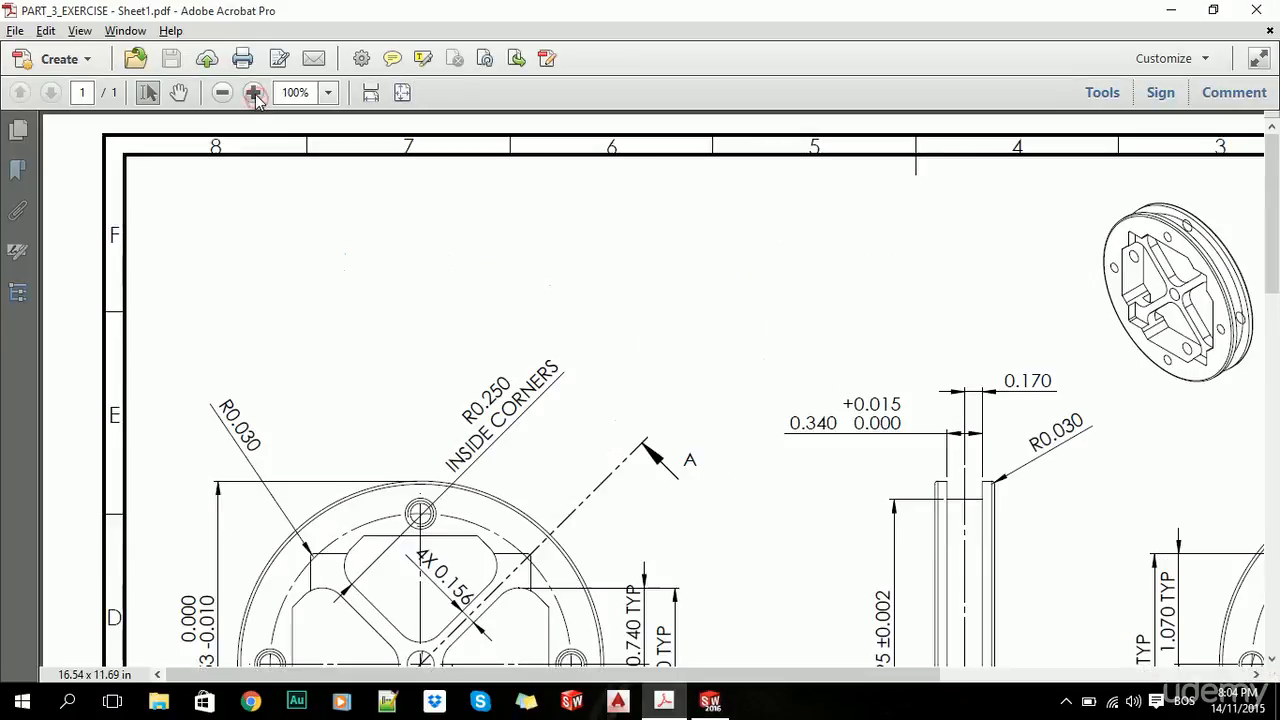
pyautogui.scroll(-1, 1007, 344)
pyautogui.moveTo(1272, 204); pyautogui.dragTo(1270, 505)
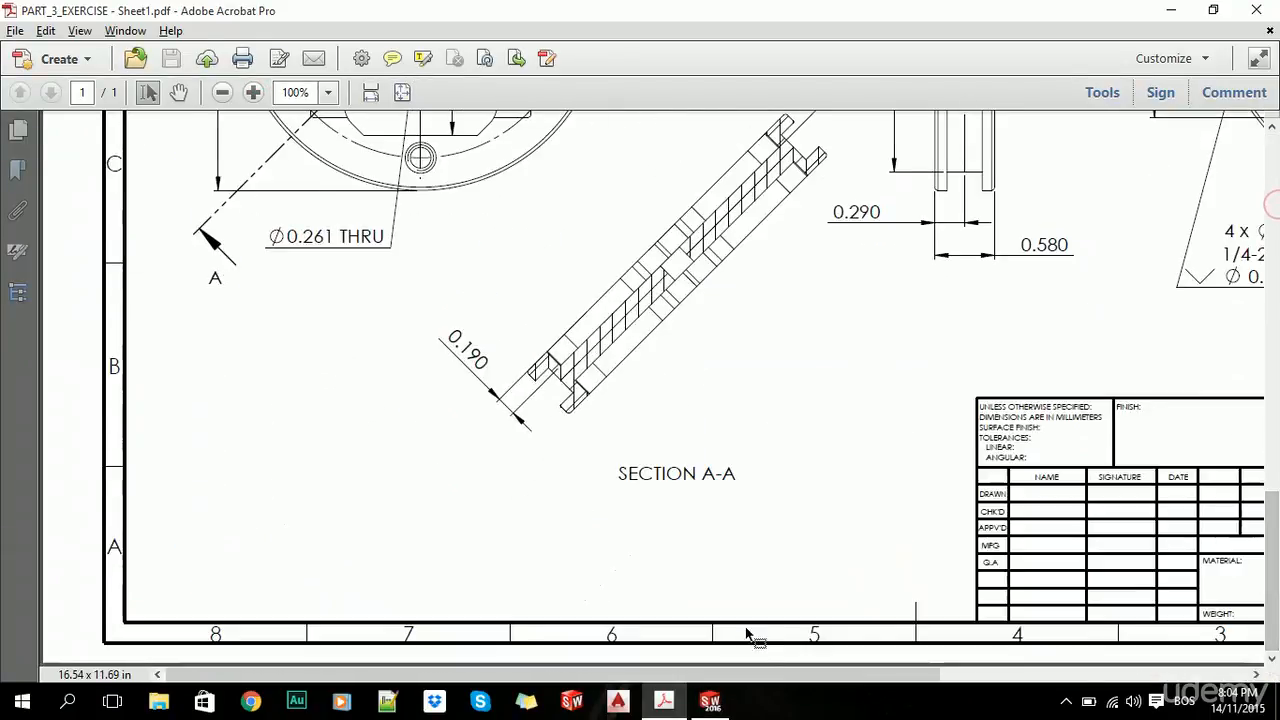
pyautogui.moveTo(780, 674); pyautogui.dragTo(1115, 678)
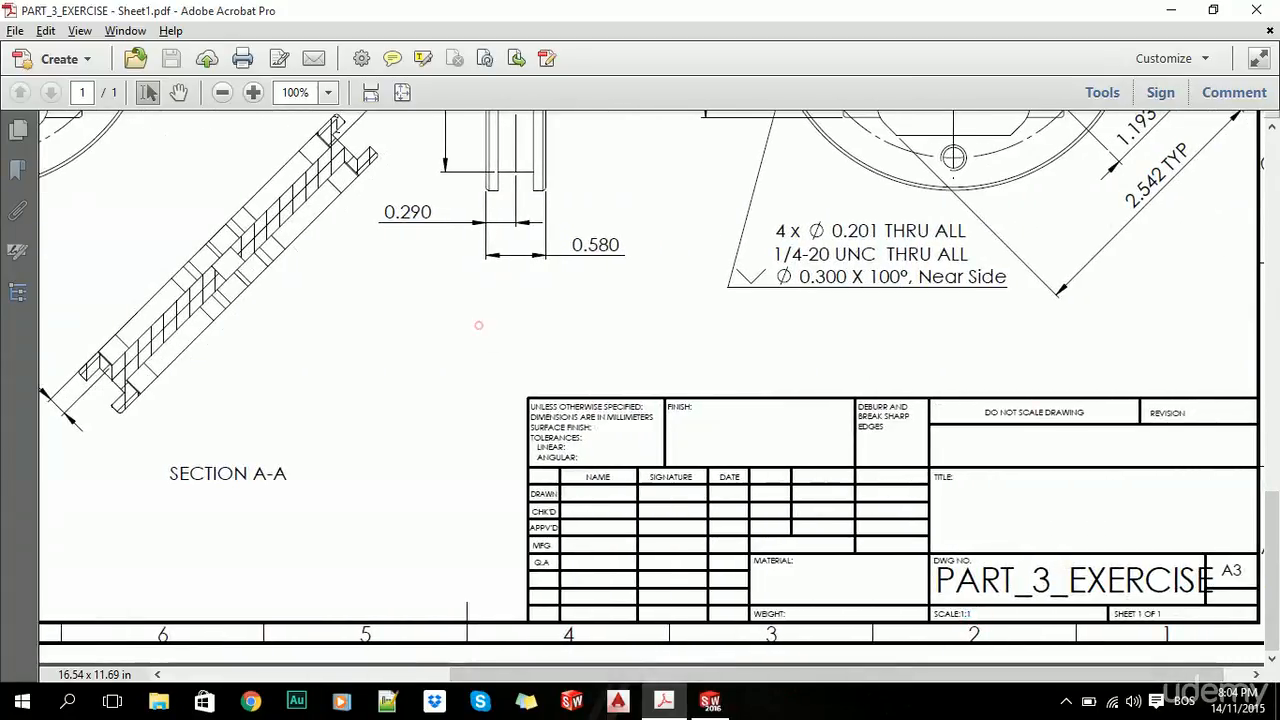
pyautogui.click(222, 92)
# Step: Return to SOLIDWORKS, set the sheet scale to 1:1 and change the document units to IPS (inch, pound, second)
pyautogui.hotkey('alt', 'Tab')
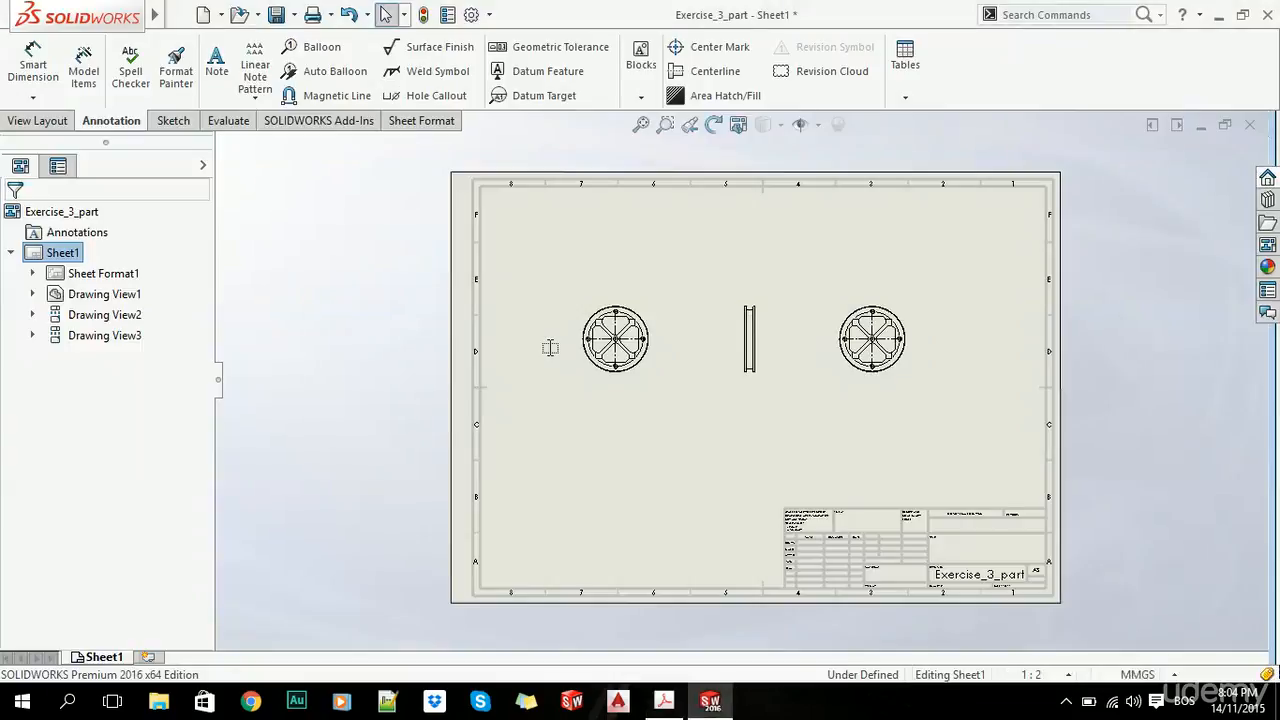
pyautogui.click(1067, 676)
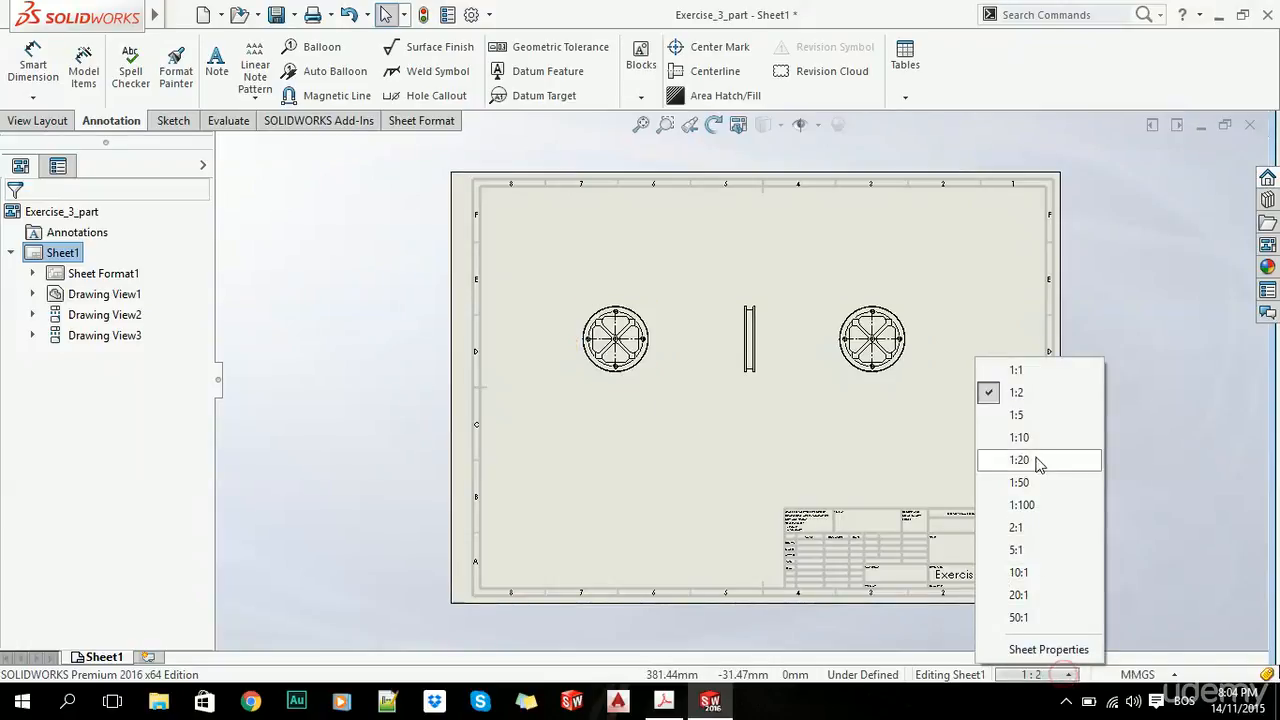
pyautogui.click(1016, 370)
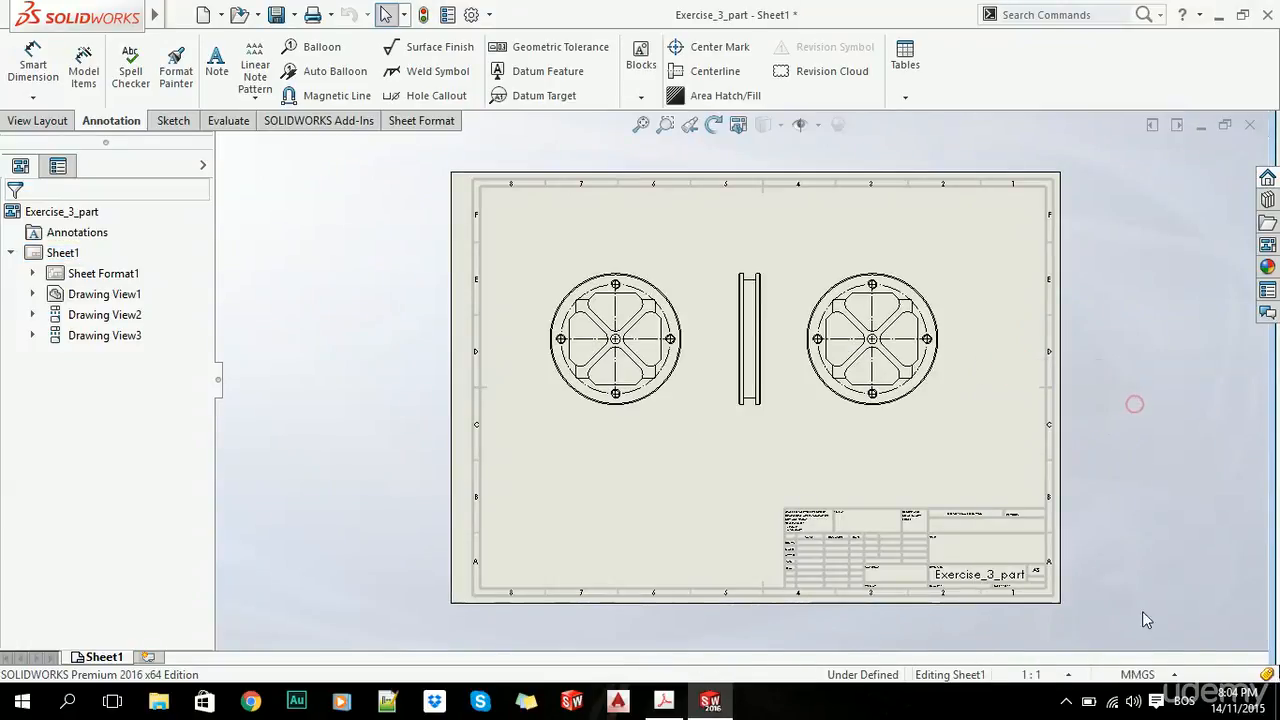
pyautogui.click(1138, 674)
pyautogui.click(1114, 617)
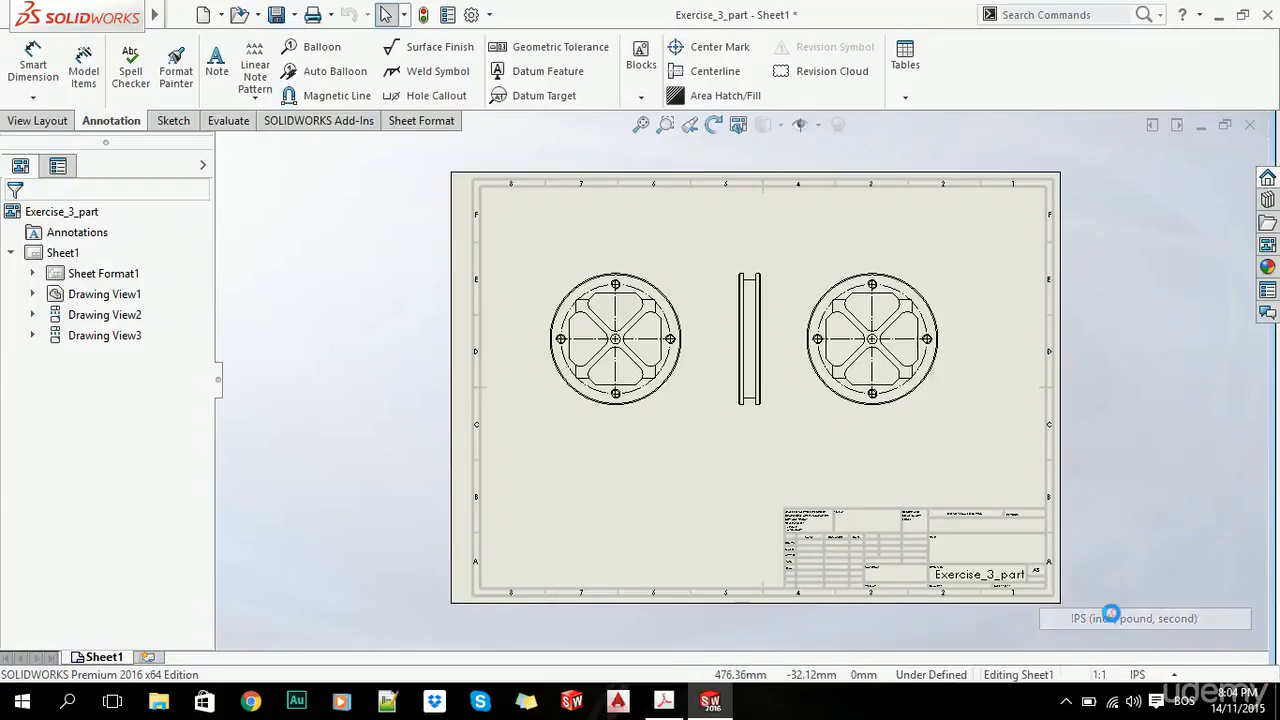
# Step: Check the reference PDF's dimensions and set the drawing's primary dimension precision to three decimals (.123) in the document properties
pyautogui.hotkey('alt', 'Tab')
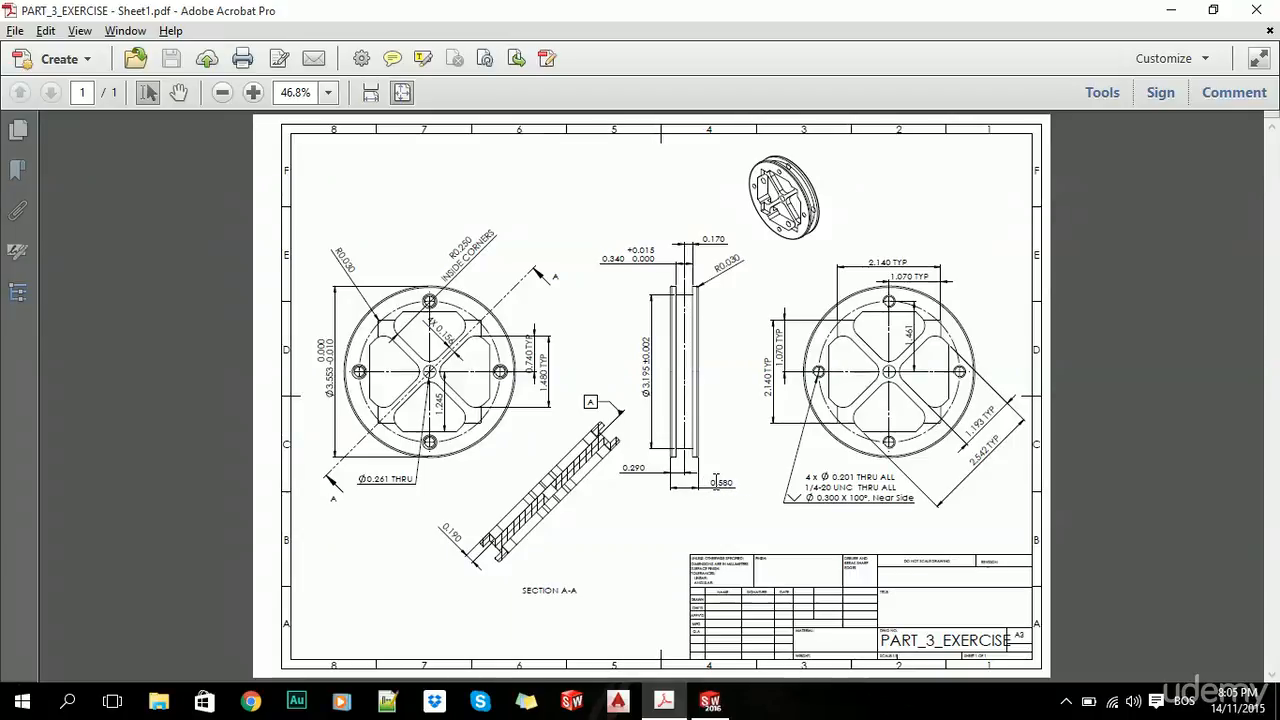
pyautogui.hotkey('alt', 'Tab')
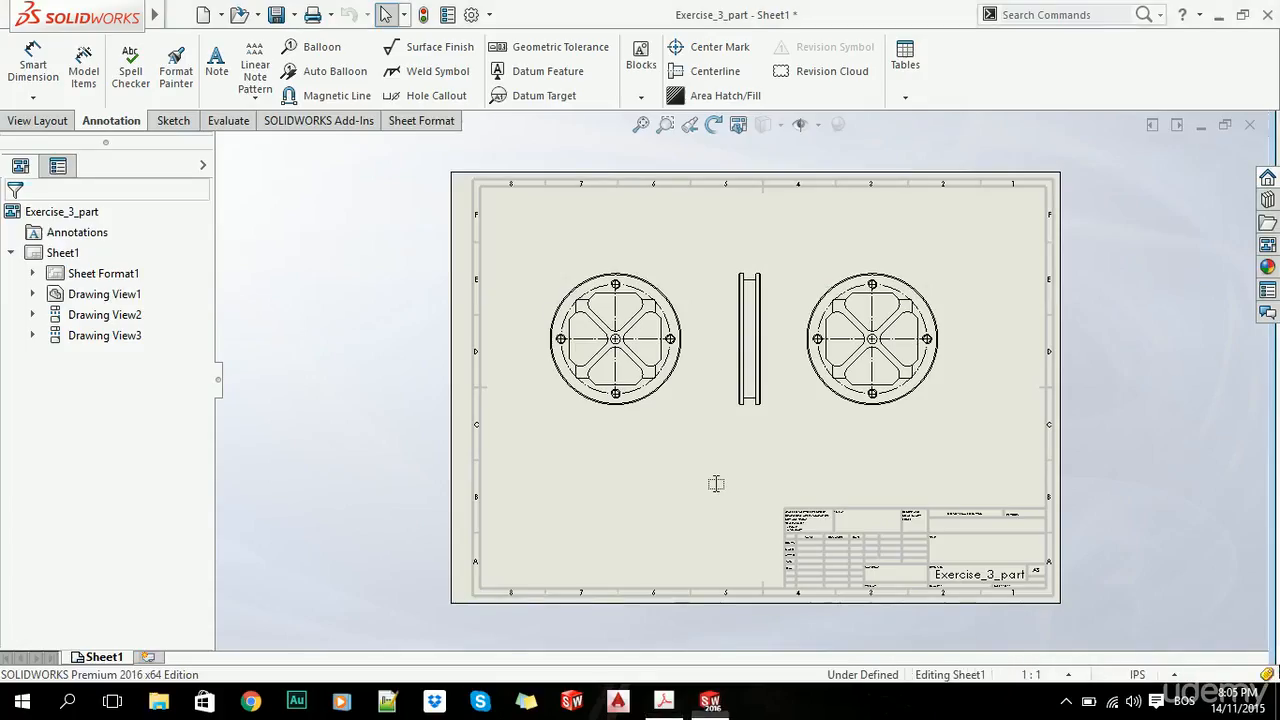
pyautogui.click(471, 15)
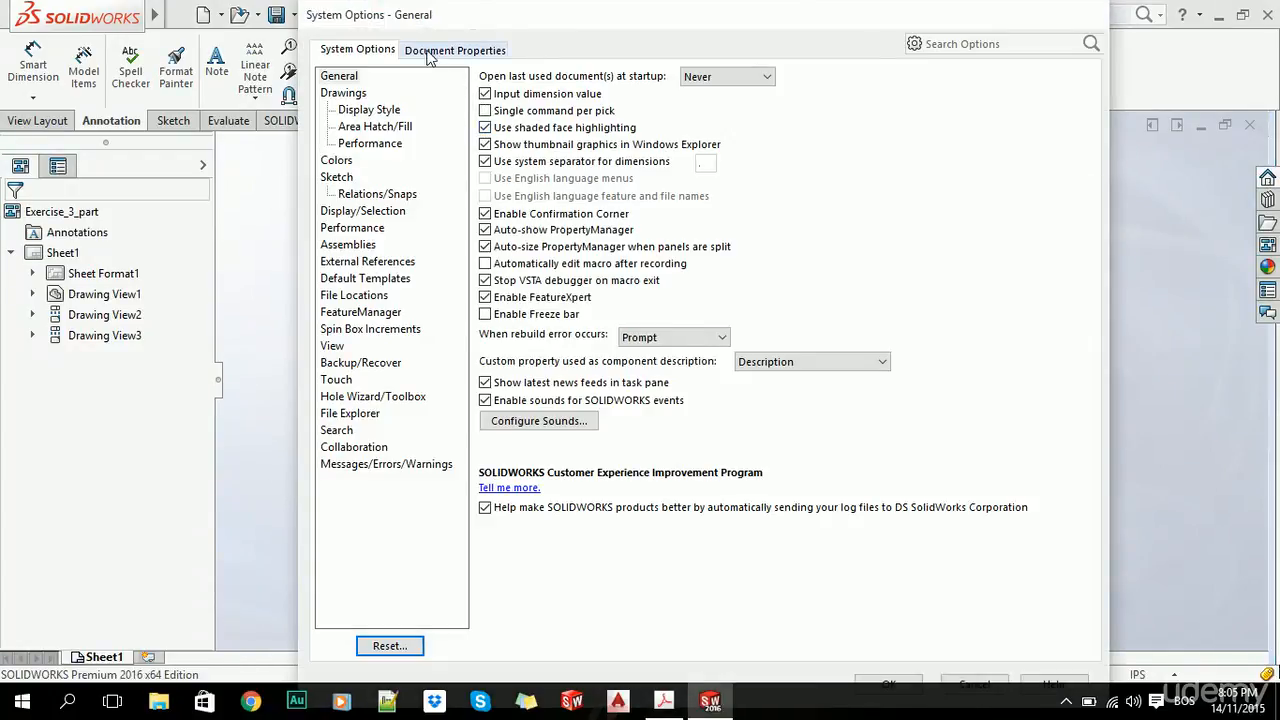
pyautogui.click(429, 52)
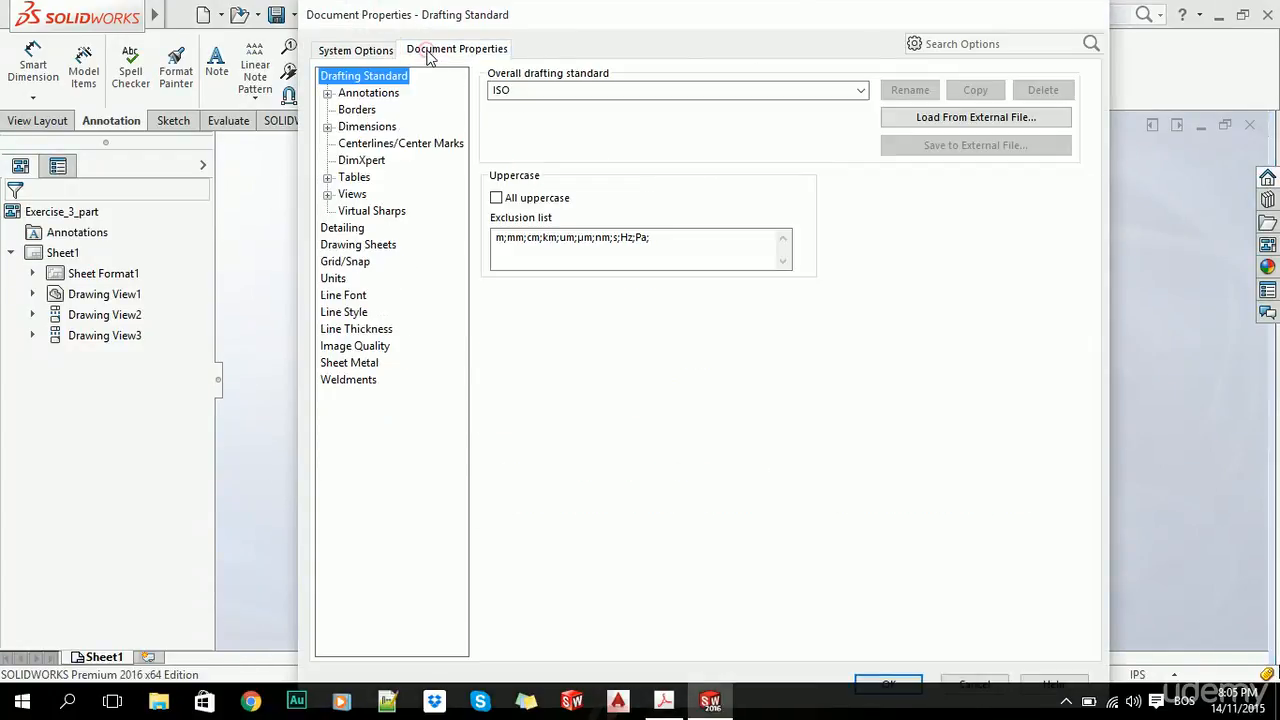
pyautogui.click(367, 126)
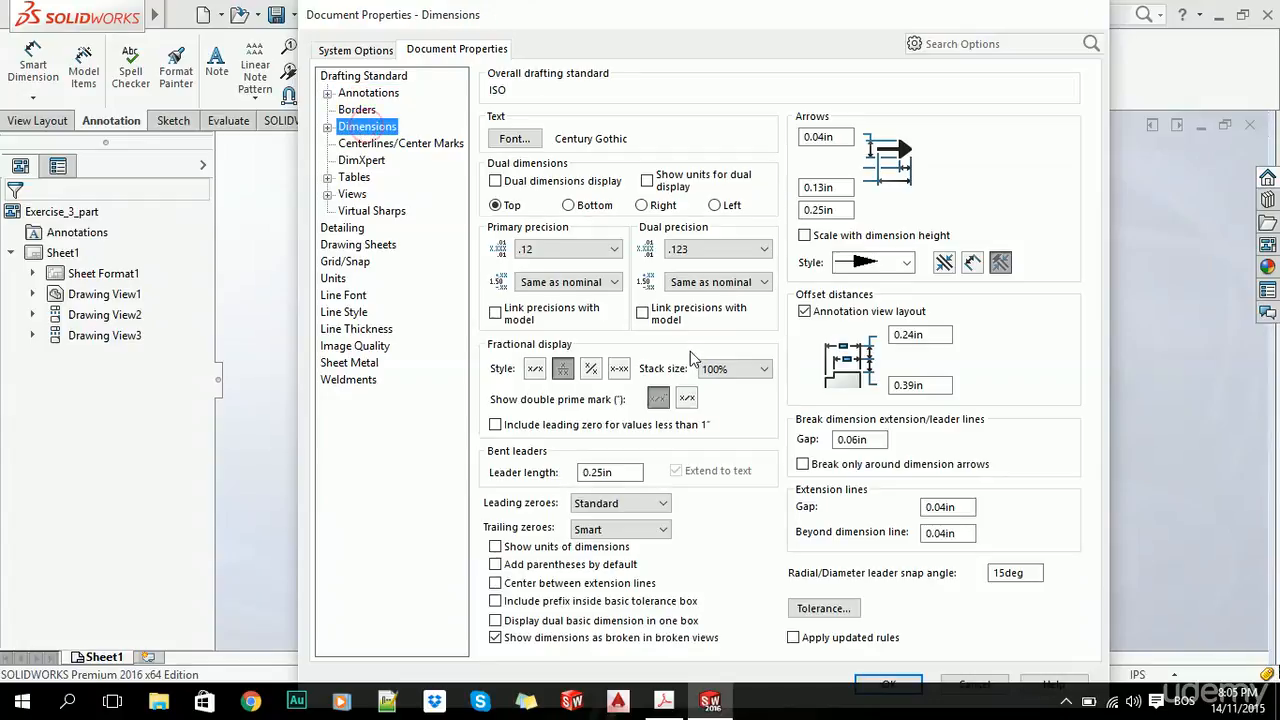
pyautogui.click(566, 249)
pyautogui.click(567, 303)
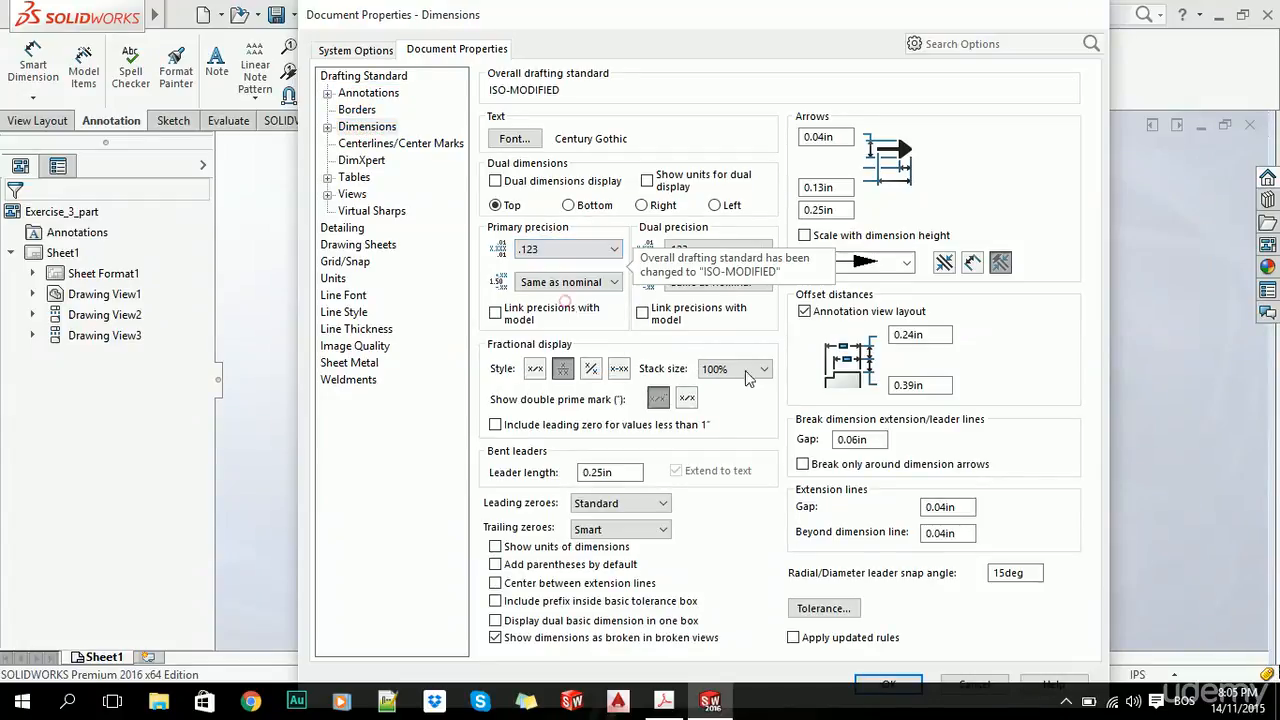
pyautogui.click(889, 684)
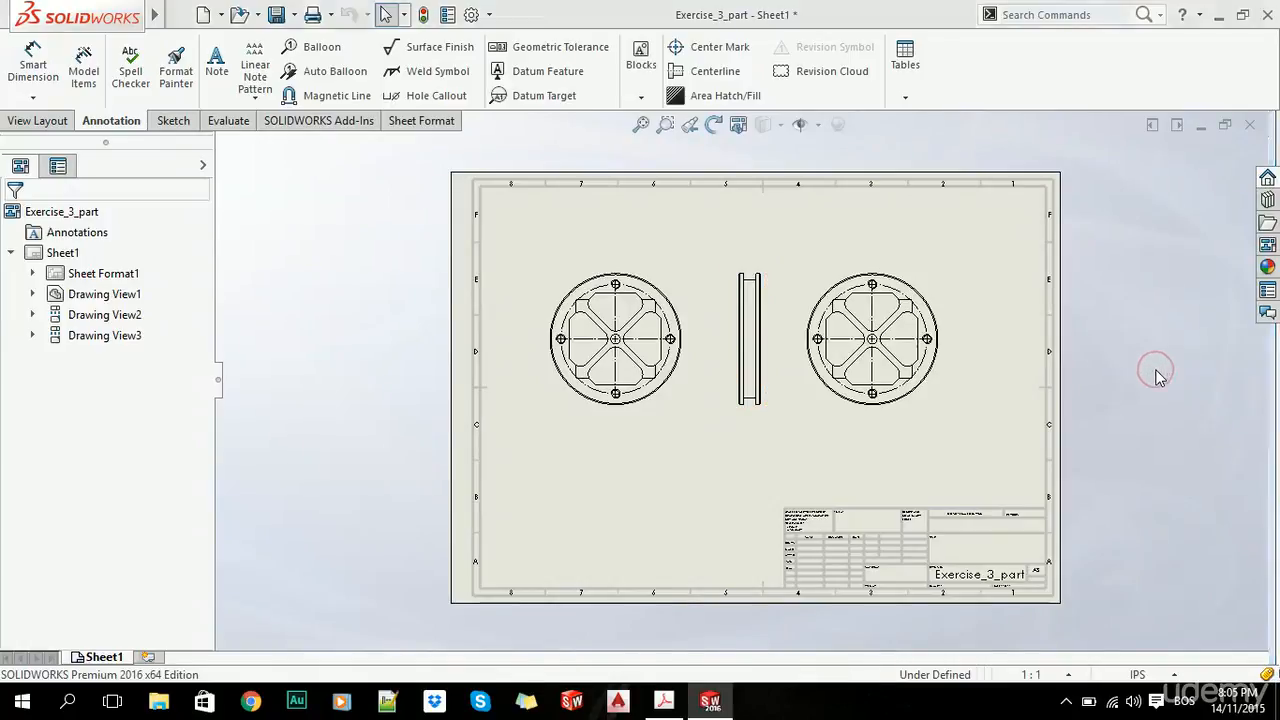
# Step: Check the view layout in the reference PDF and move the left circular view slightly farther from the front view
pyautogui.hotkey('alt', 'Tab')
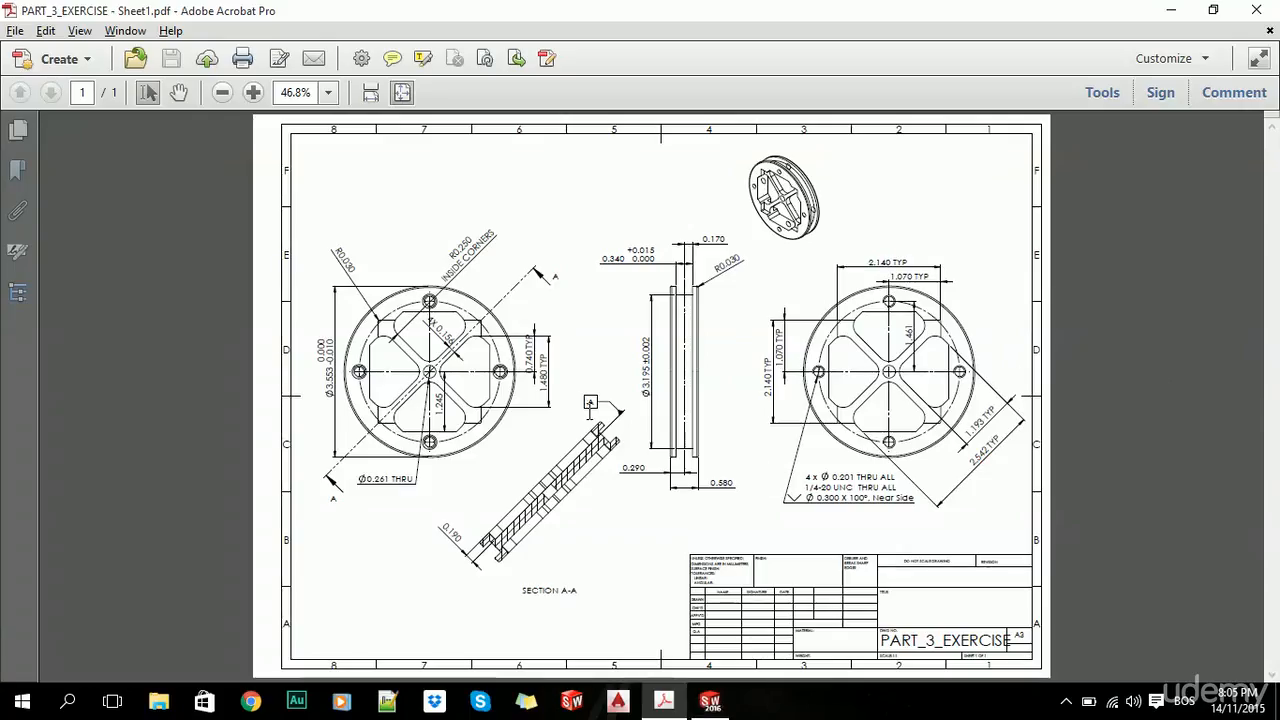
pyautogui.hotkey('alt', 'Tab')
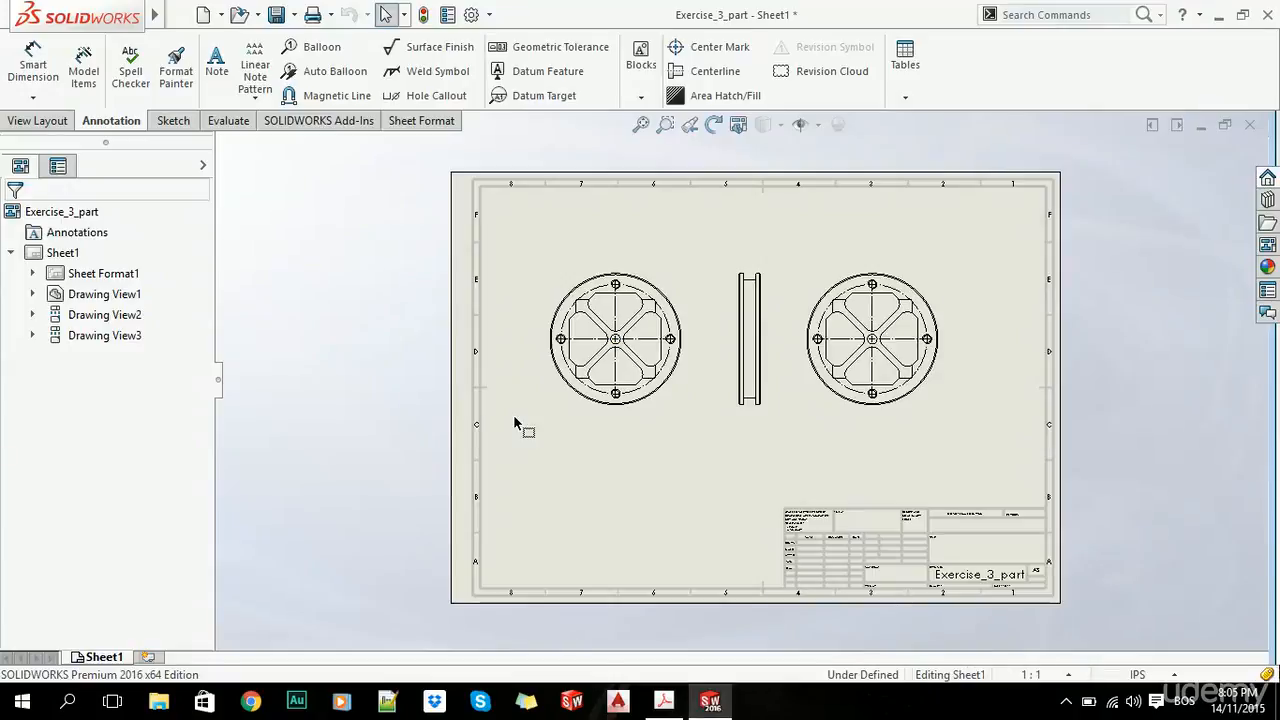
pyautogui.click(628, 290)
pyautogui.moveTo(544, 268); pyautogui.dragTo(516, 268)
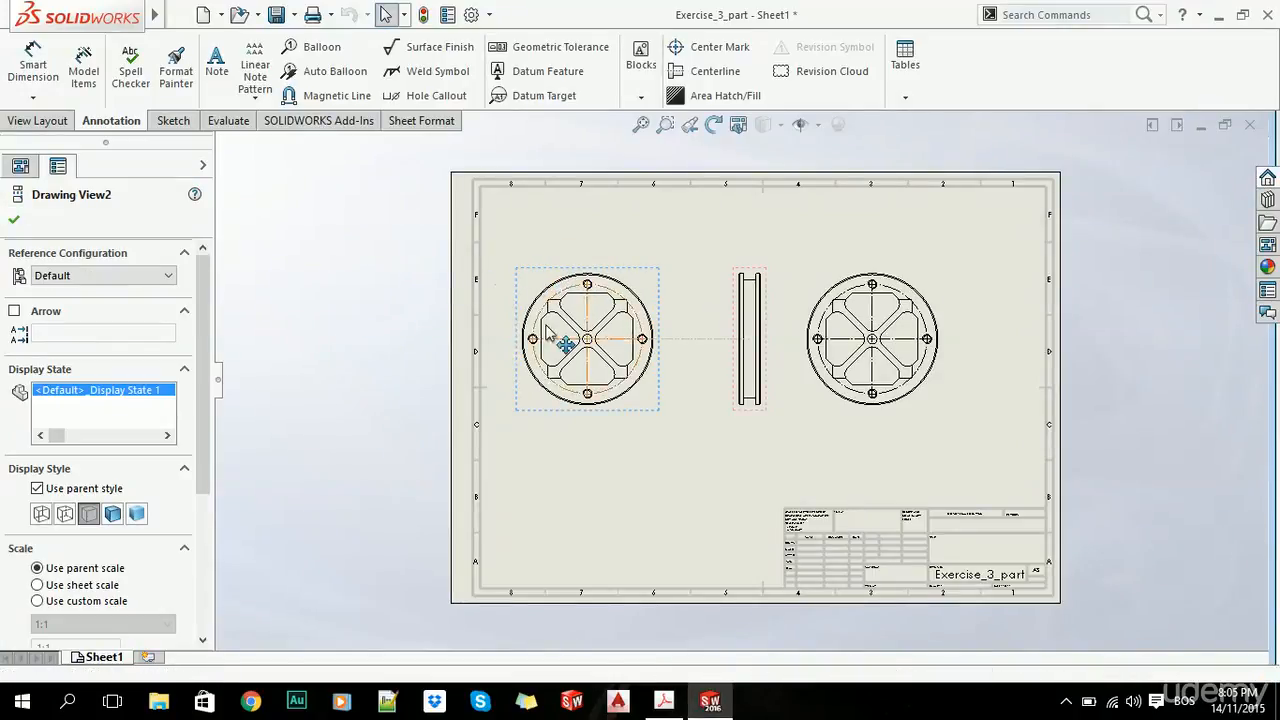
# Step: Move the right circular view farther right and shift the middle edge view slightly down and right to spread out the views
pyautogui.click(368, 270)
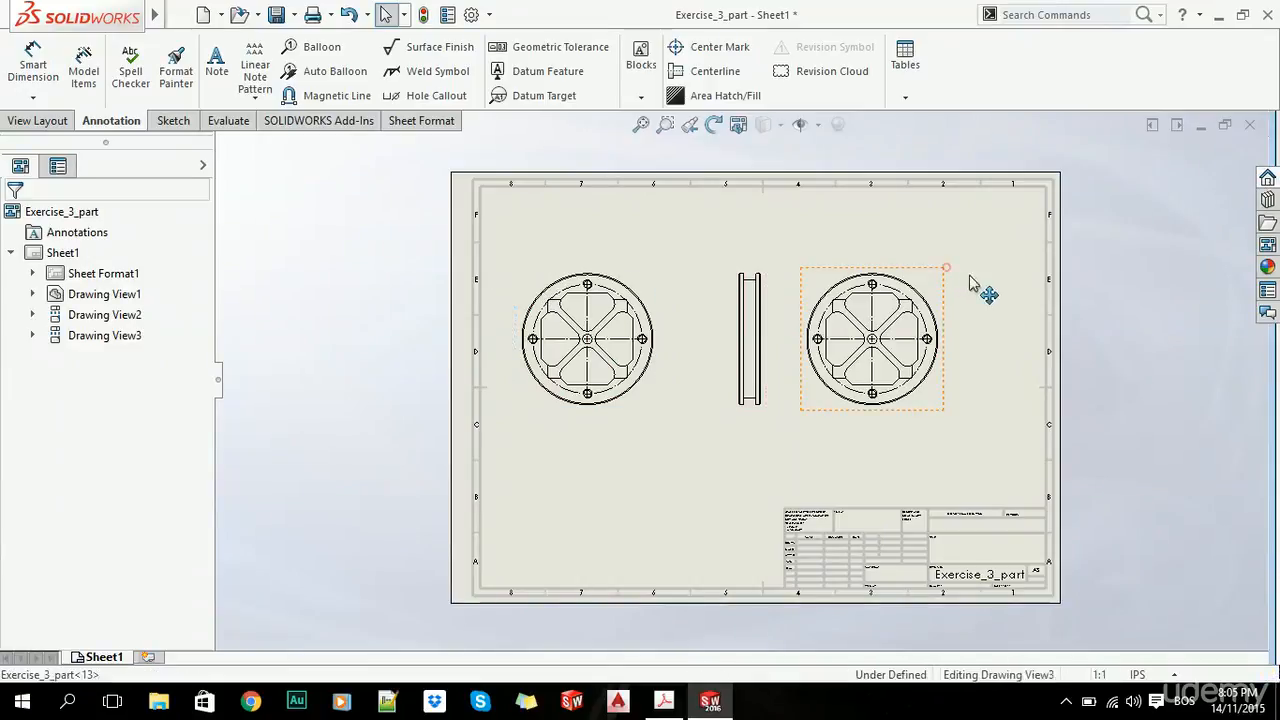
pyautogui.moveTo(952, 272); pyautogui.dragTo(1012, 284)
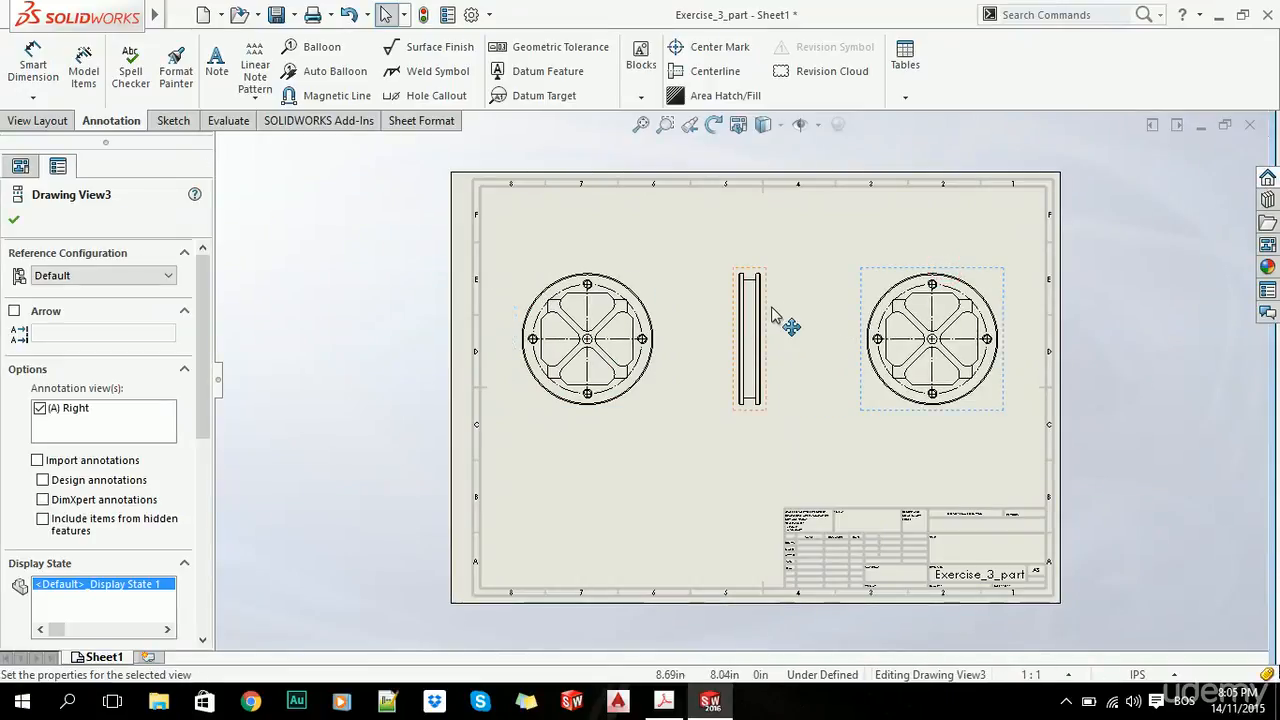
pyautogui.moveTo(772, 316); pyautogui.dragTo(817, 353)
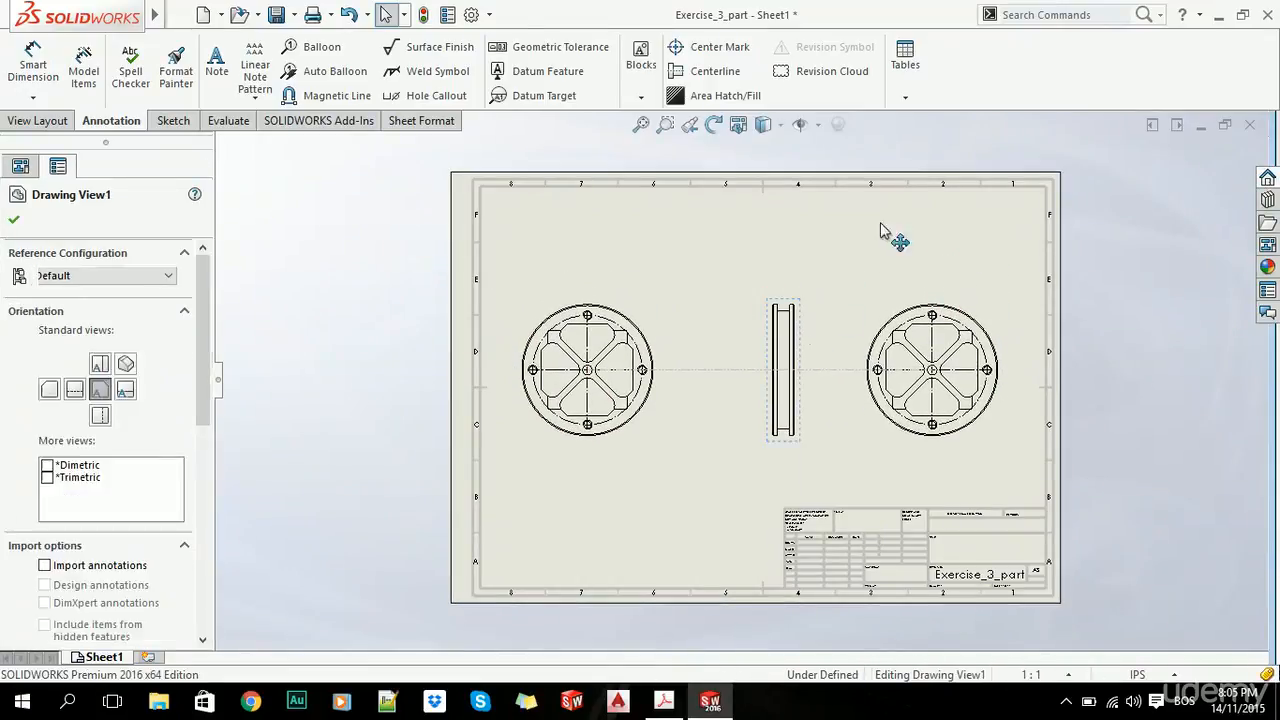
pyautogui.click(333, 321)
# Step: Create a section cutting line on the left circular view, running diagonally through the hub center and the upper-right pocket corner's arc center
pyautogui.click(31, 124)
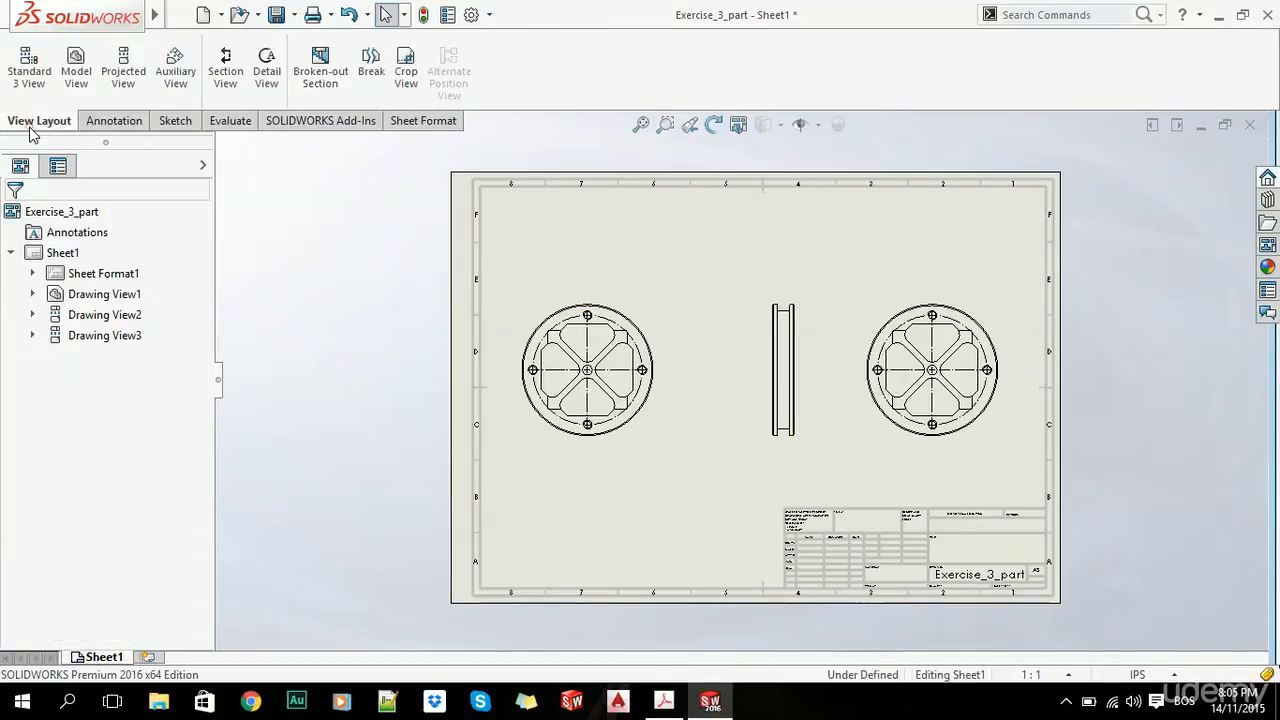
pyautogui.click(225, 68)
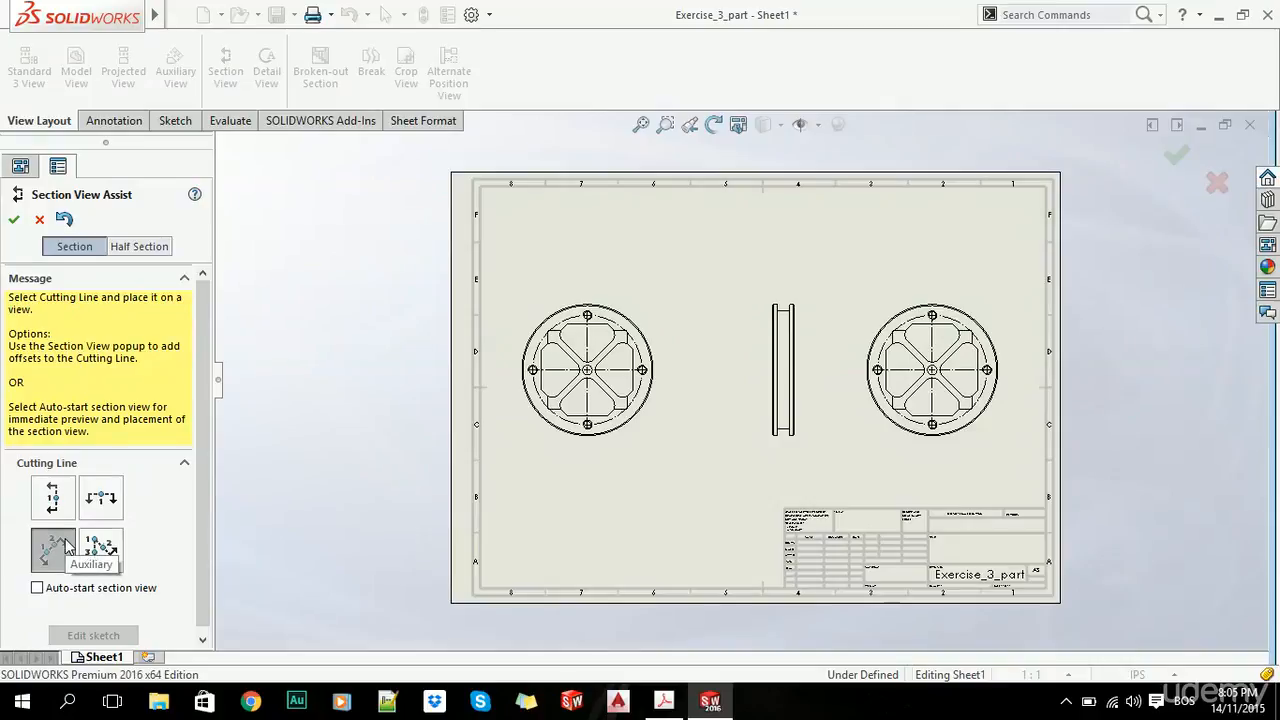
pyautogui.scroll(-3, 641, 381)
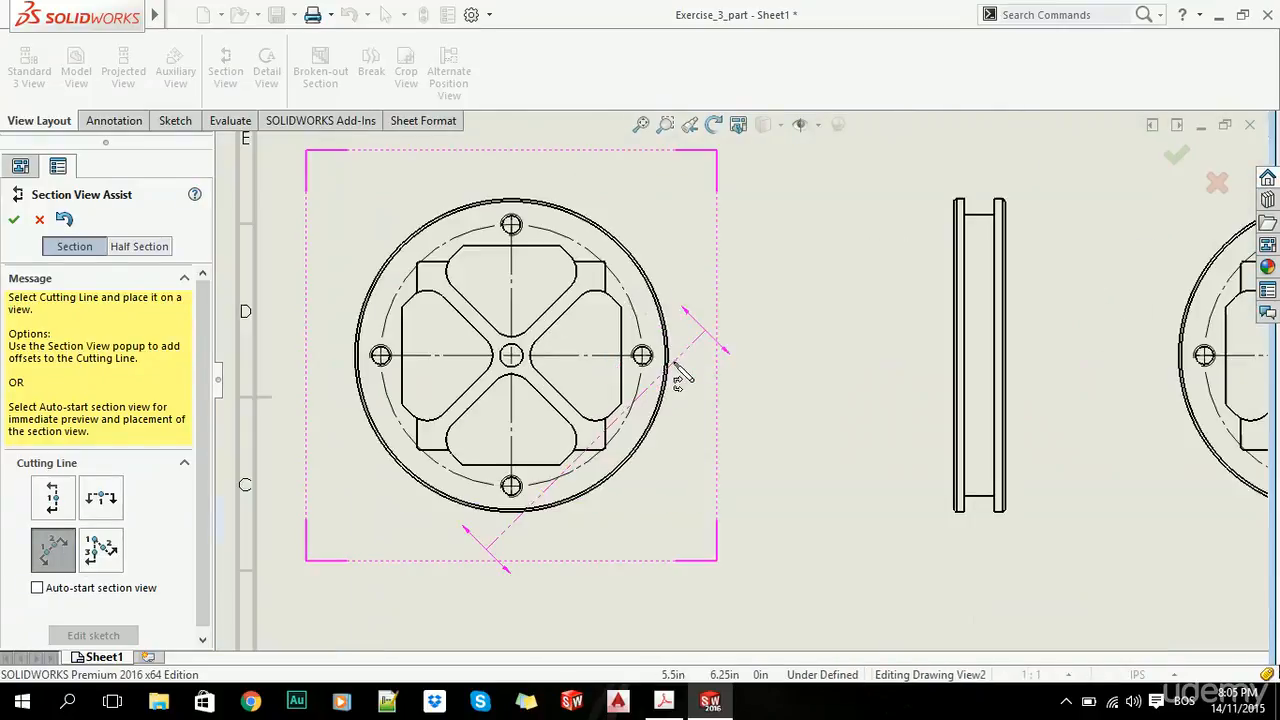
pyautogui.click(511, 355)
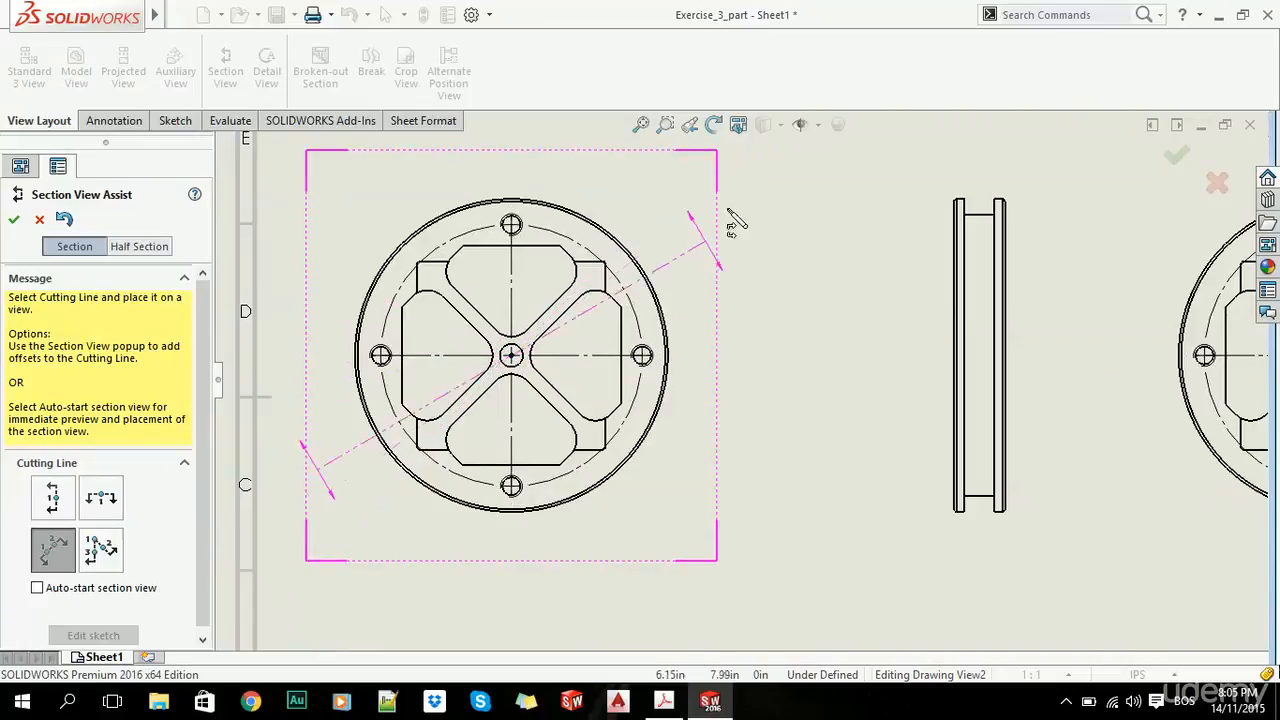
pyautogui.scroll(-5, 688, 232)
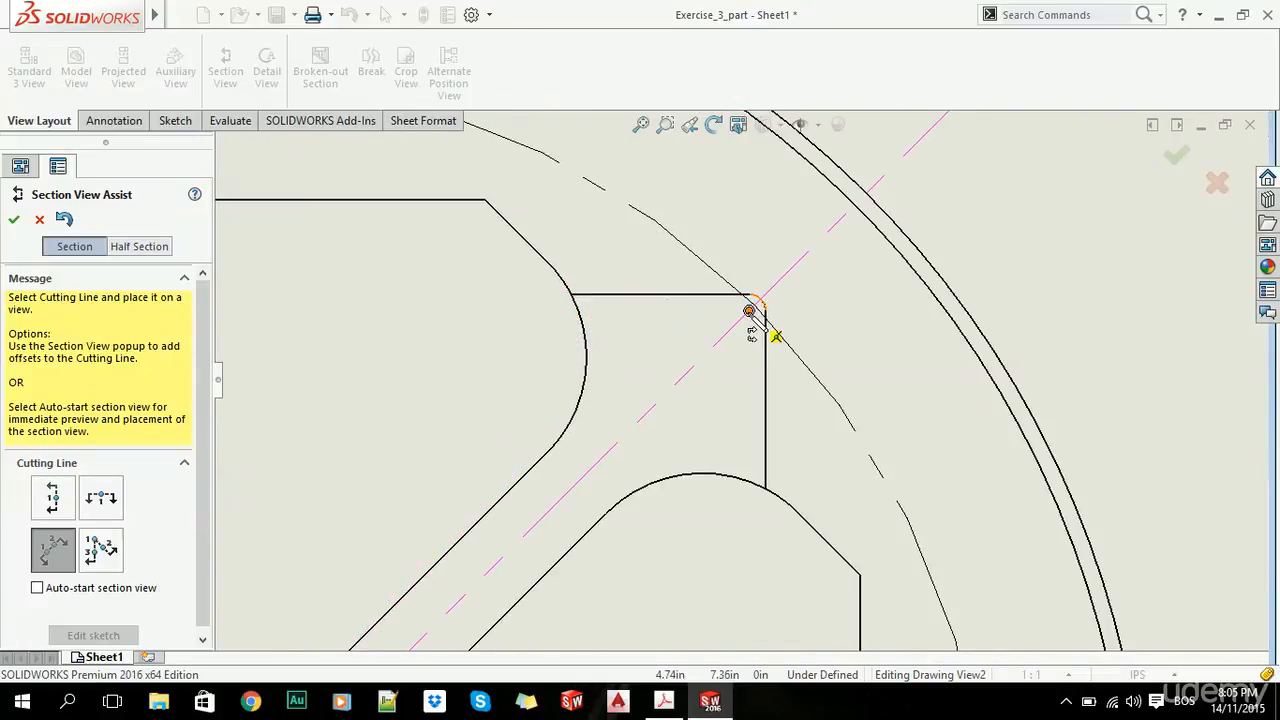
pyautogui.click(690, 415)
pyautogui.scroll(5, 800, 335)
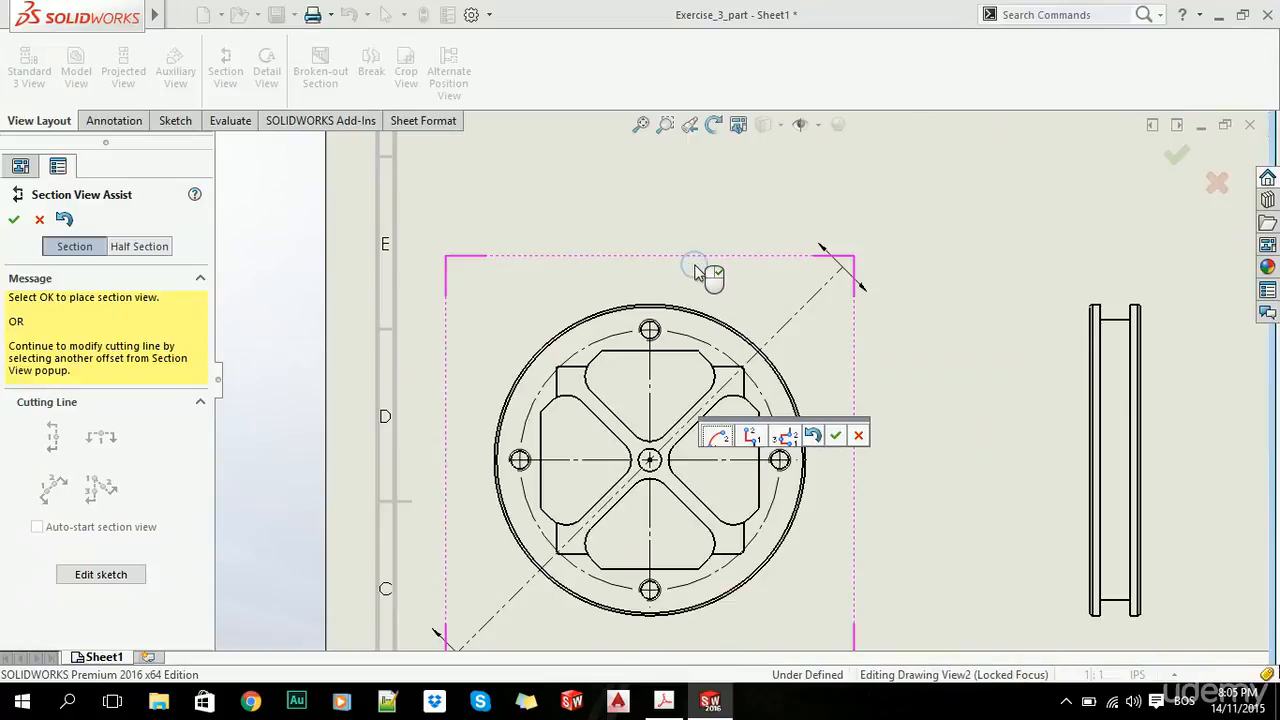
pyautogui.rightClick(876, 383)
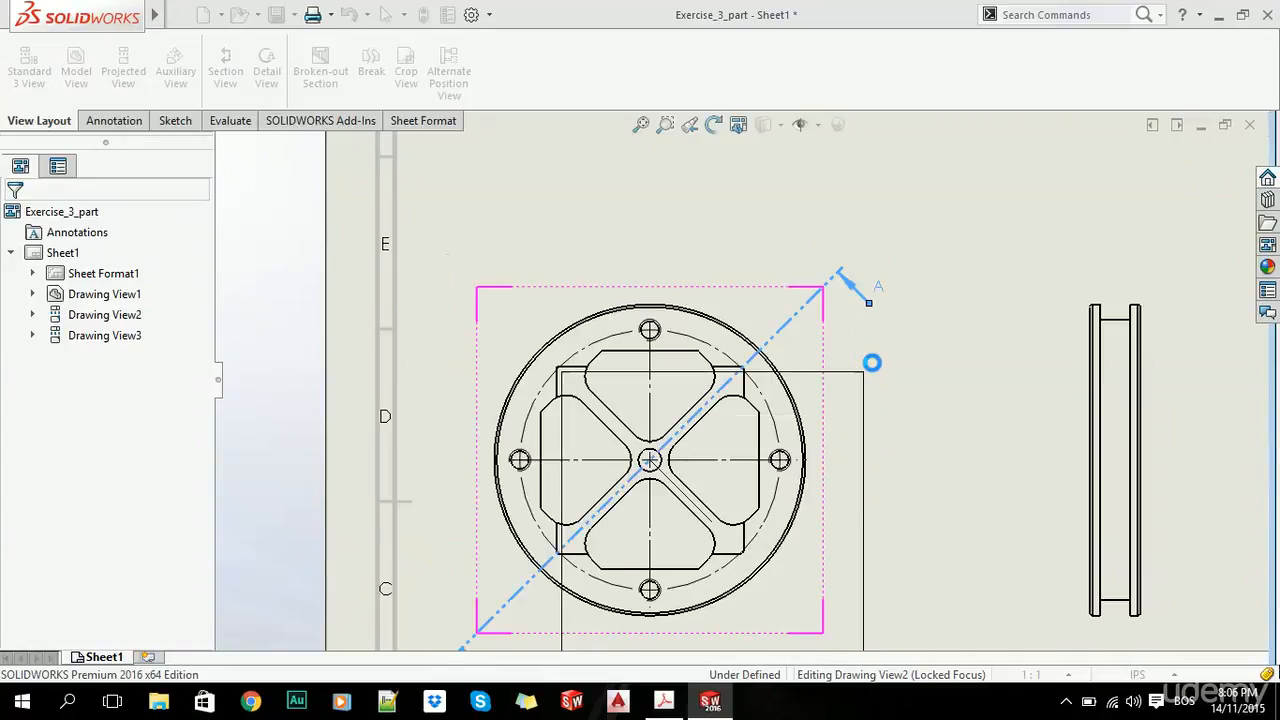
# Step: Place section view A-A diagonally below and to the right of the left circular view
pyautogui.scroll(2, 854, 463)
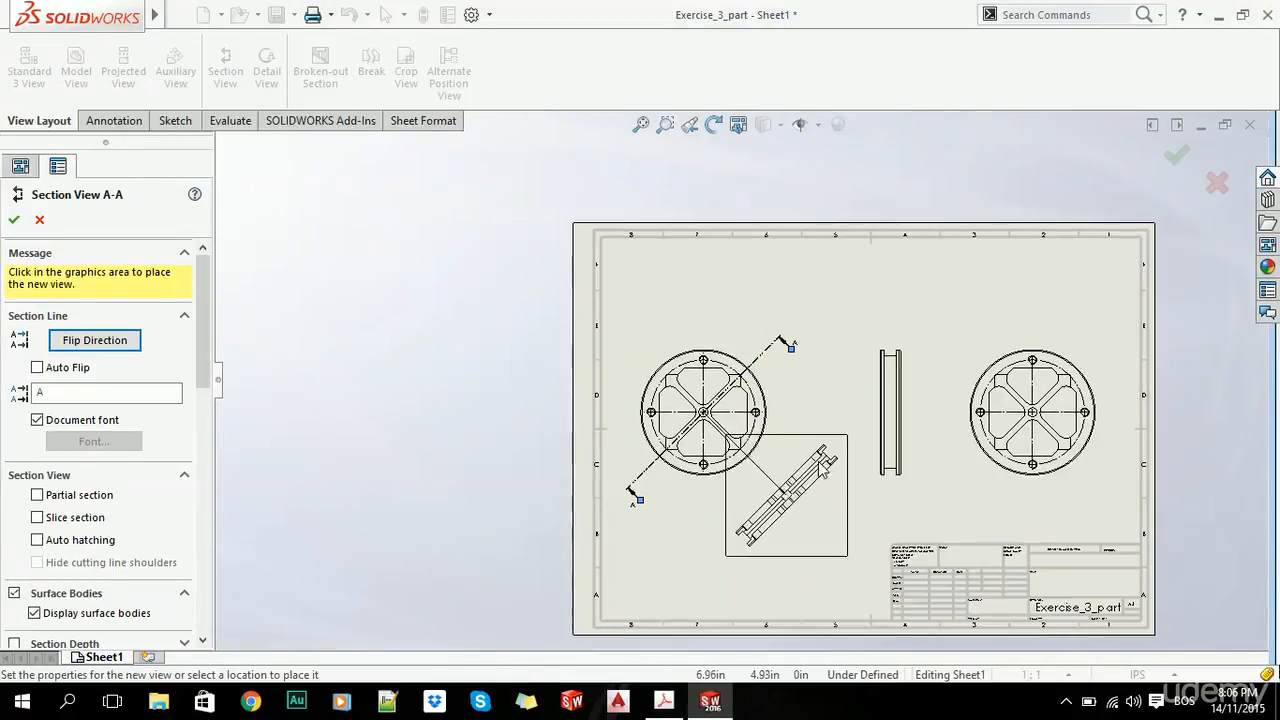
pyautogui.click(806, 450)
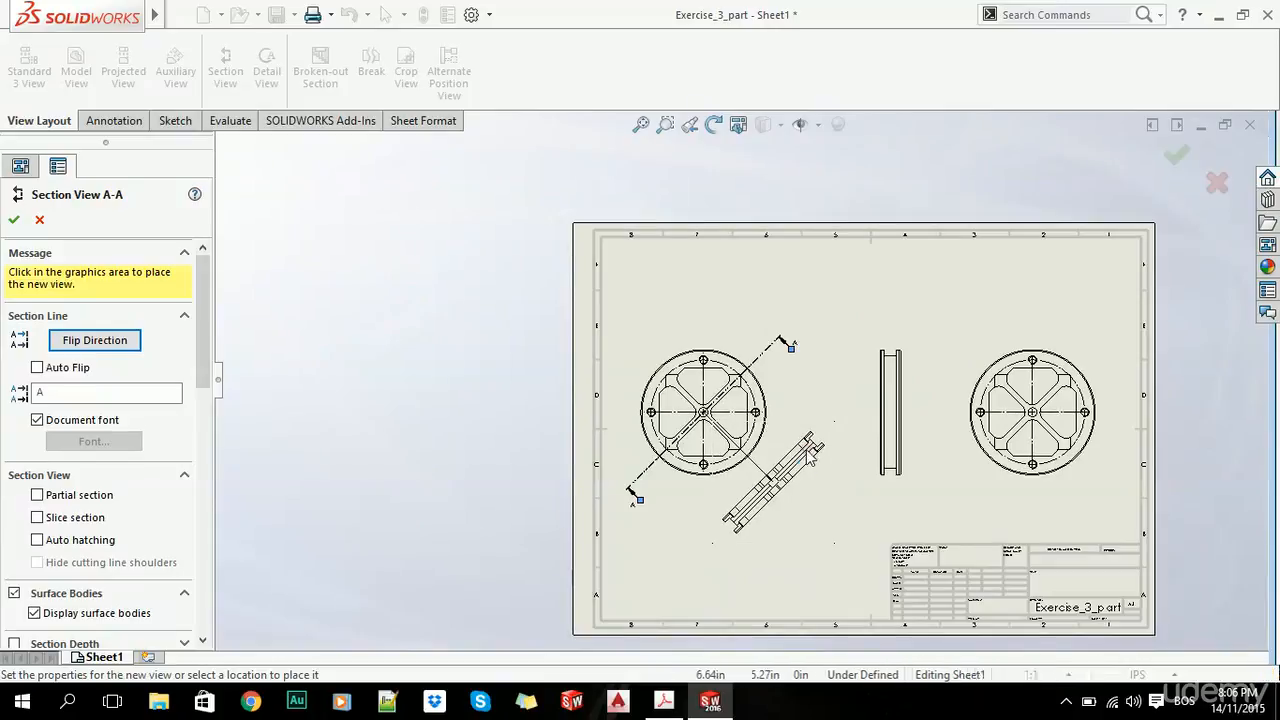
pyautogui.click(12, 220)
pyautogui.click(432, 390)
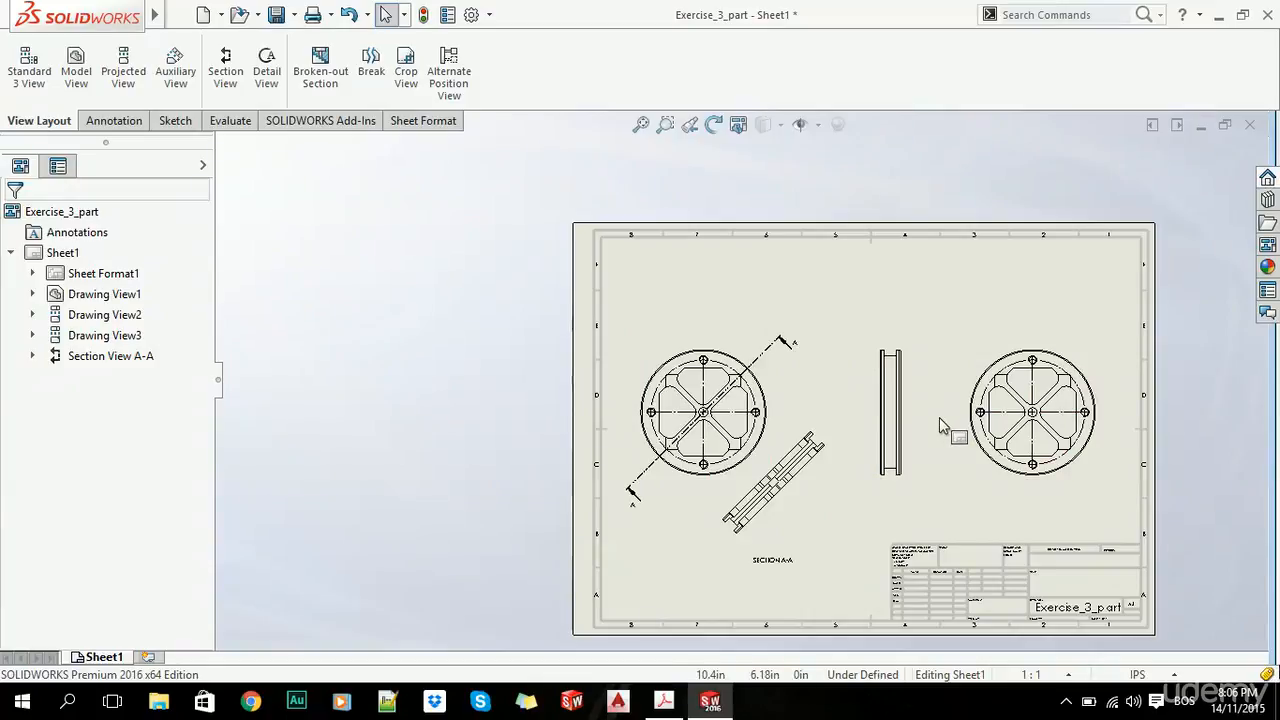
# Step: Check the isometric view in the reference PDF in Acrobat, then return to SOLIDWORKS and project an isometric view from the right circular view
pyautogui.hotkey('alt', 'Tab')
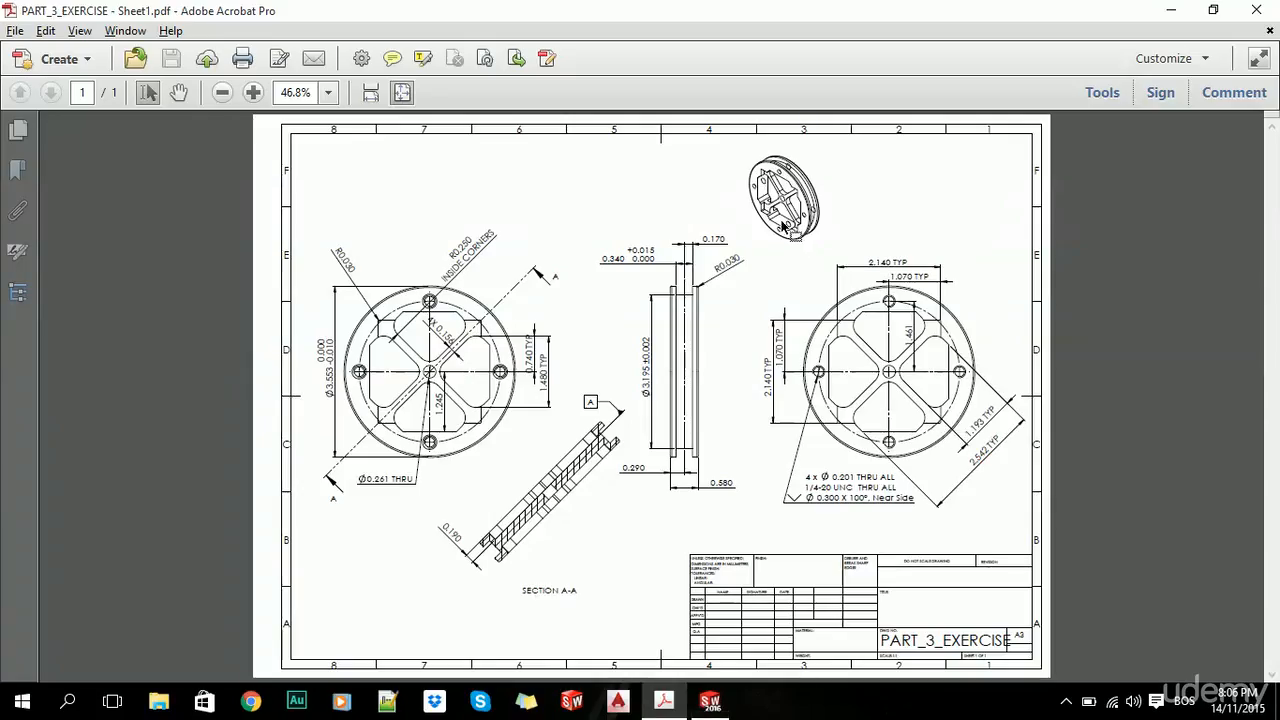
pyautogui.hotkey('alt', 'Tab')
pyautogui.scroll(-3, 822, 350)
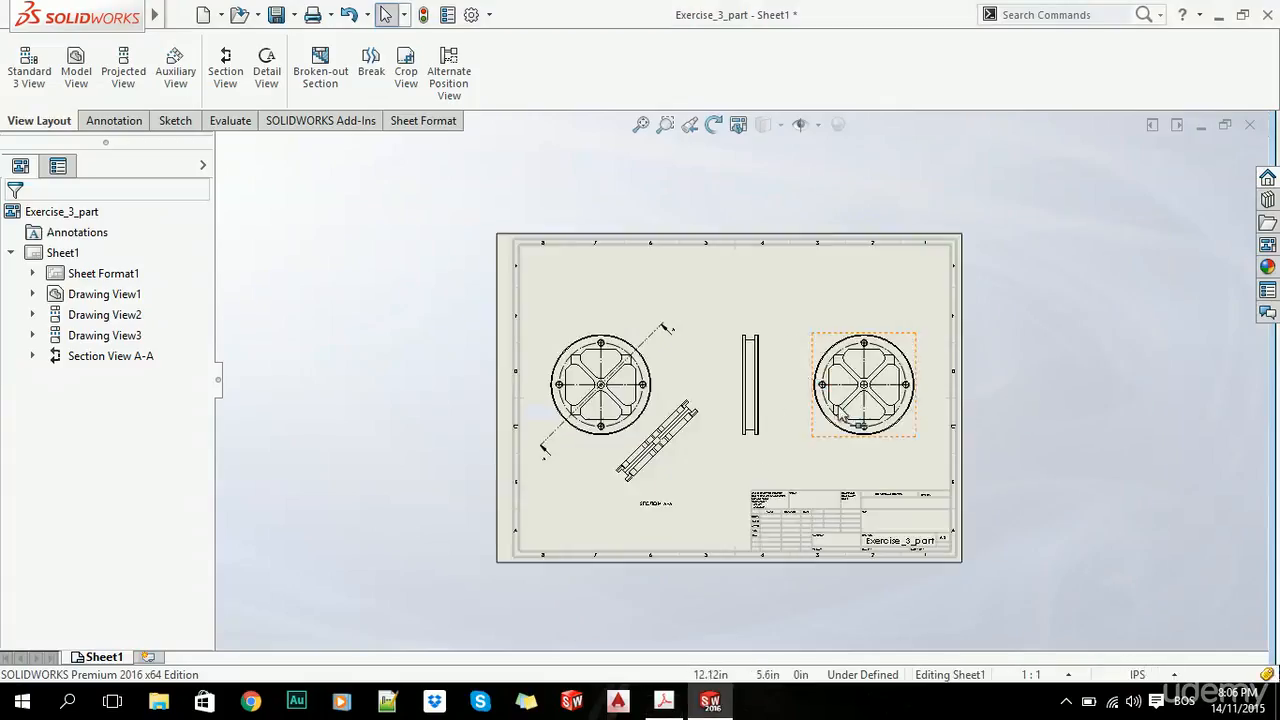
pyautogui.click(822, 350)
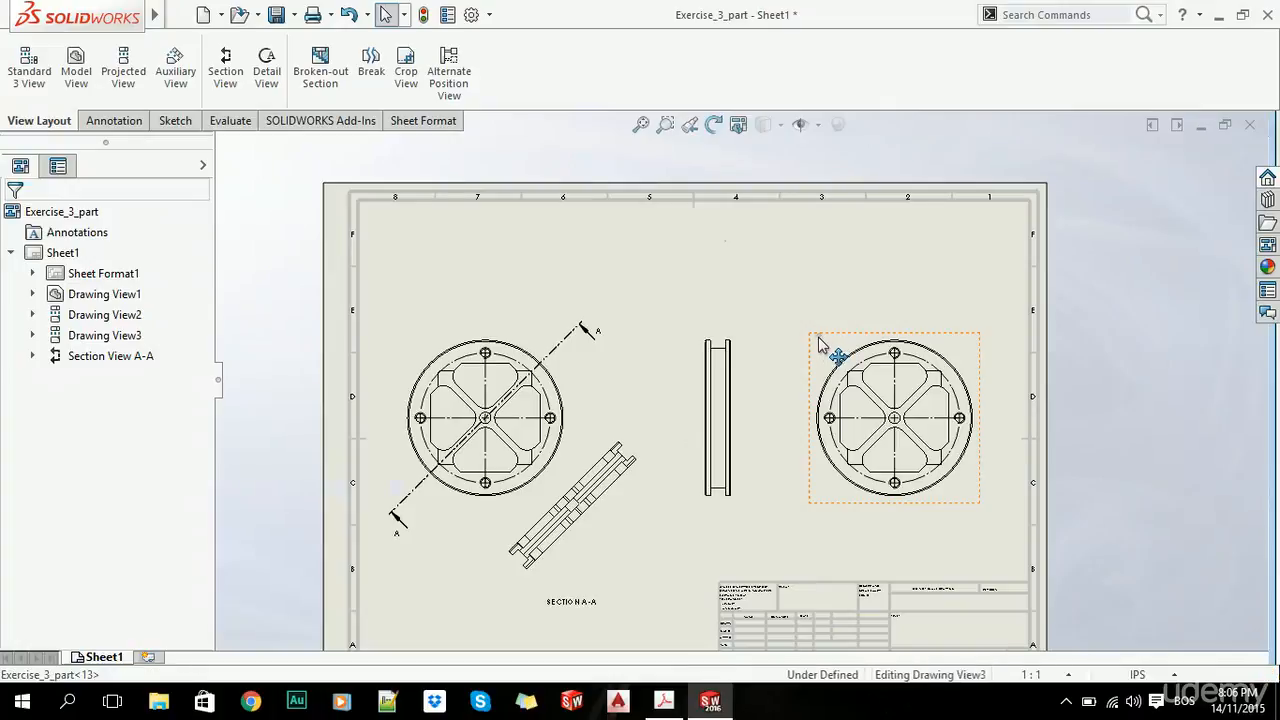
pyautogui.click(122, 70)
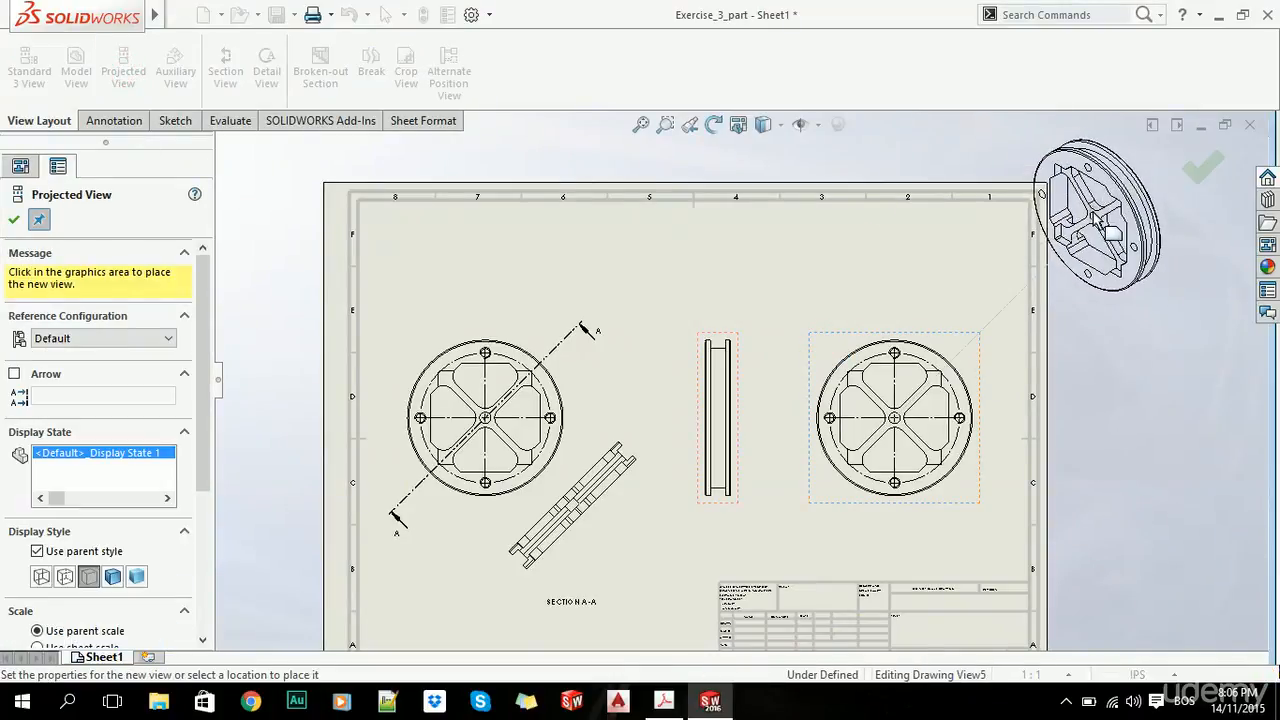
pyautogui.click(13, 219)
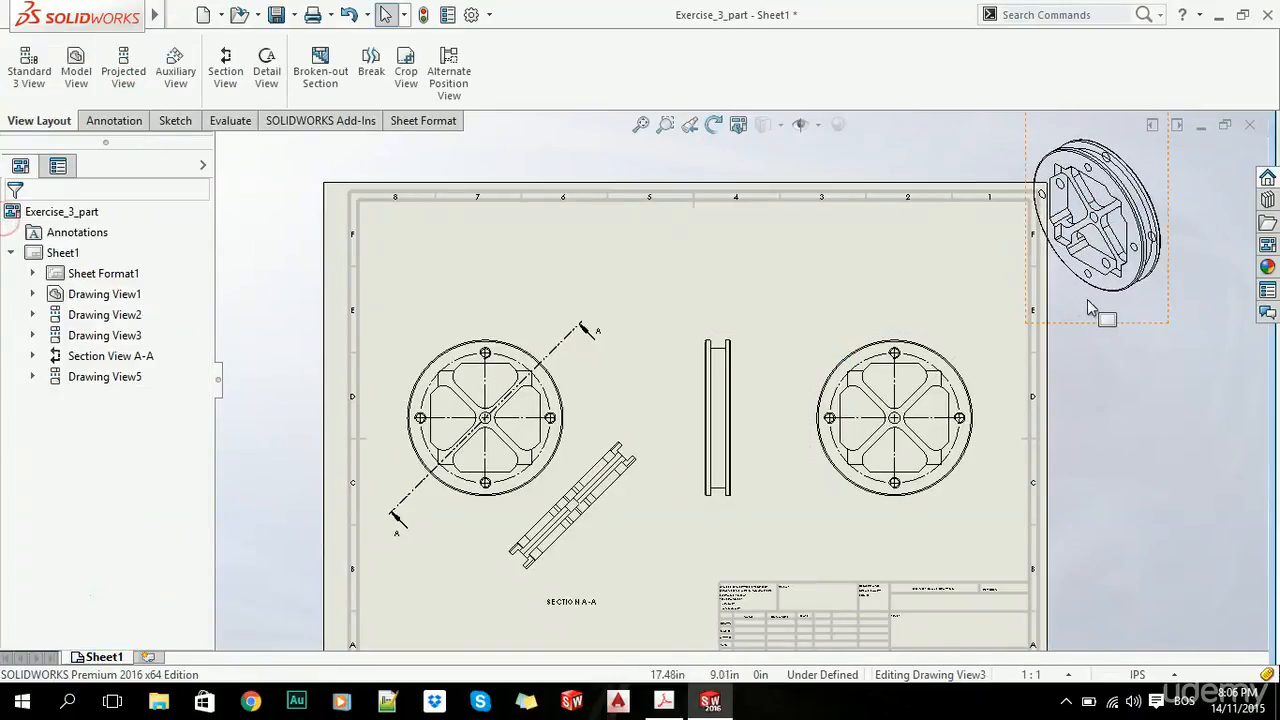
# Step: Set the isometric view to a custom scale of 1:2
pyautogui.click(1103, 328)
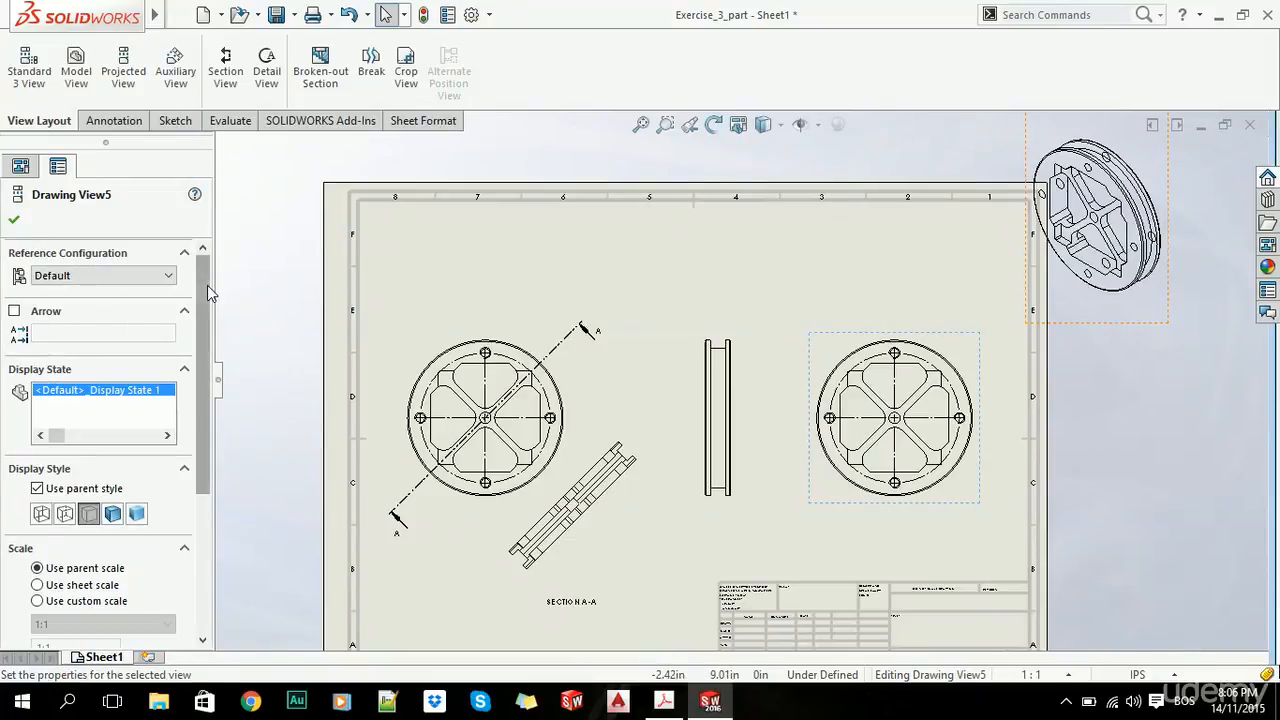
pyautogui.moveTo(207, 285); pyautogui.dragTo(220, 386)
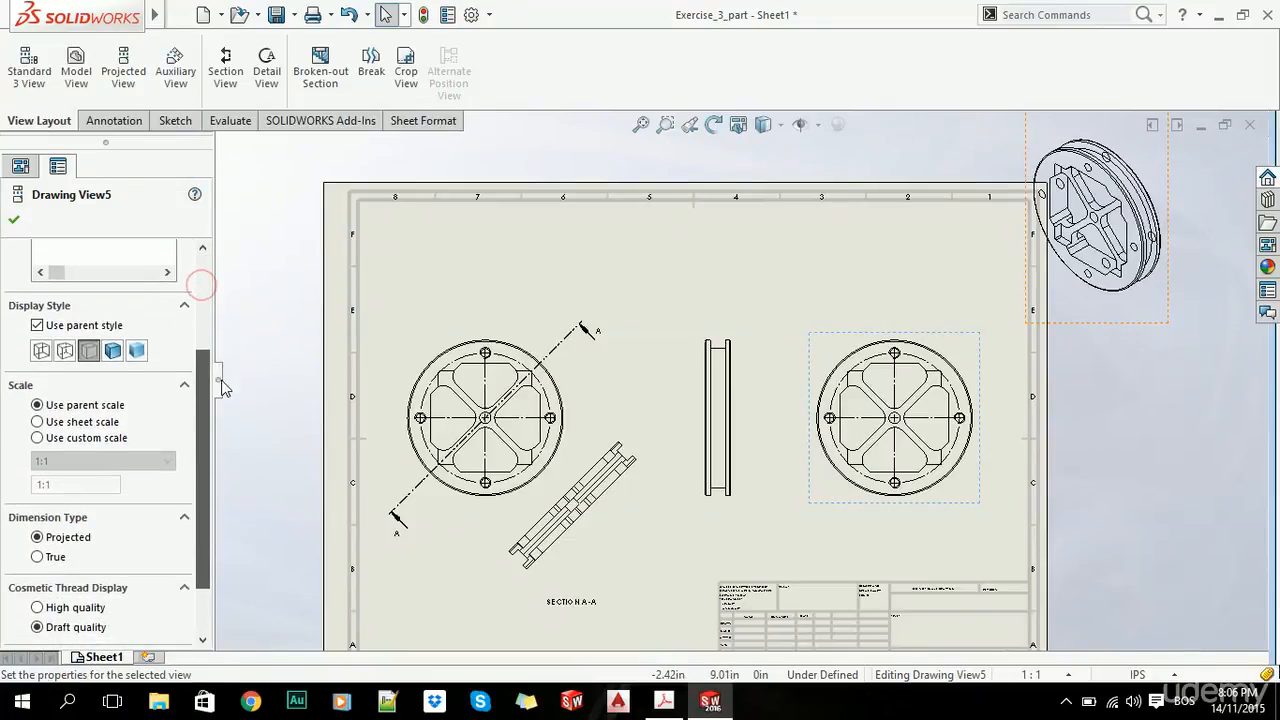
pyautogui.click(80, 437)
pyautogui.click(100, 461)
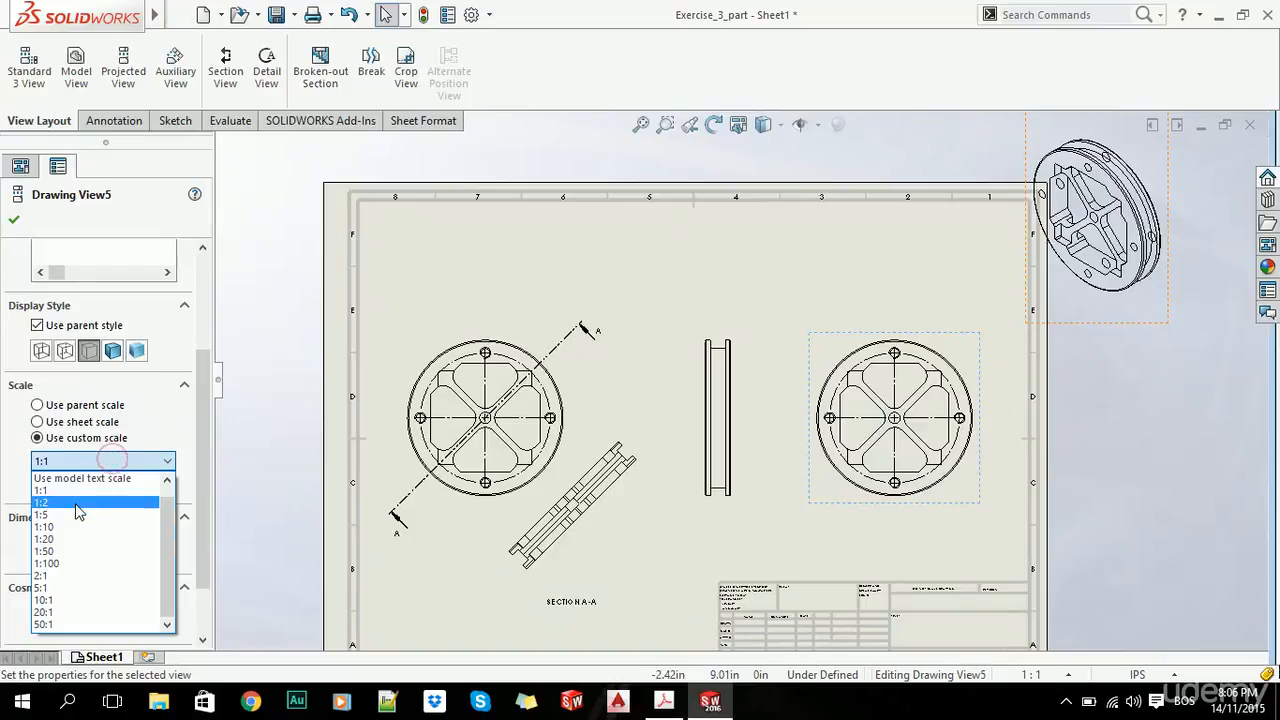
pyautogui.click(75, 503)
pyautogui.click(15, 222)
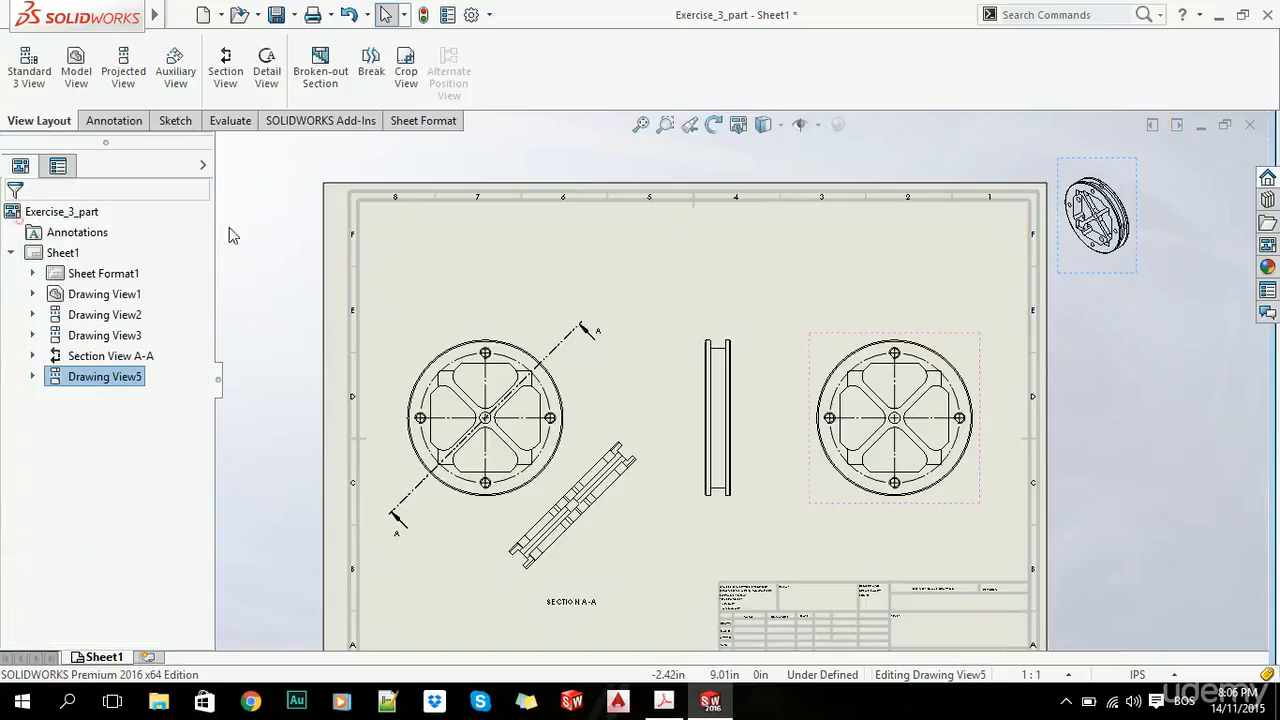
# Step: Move the isometric view onto the sheet, above the gap between the middle edge view and the right circular view
pyautogui.click(1073, 182)
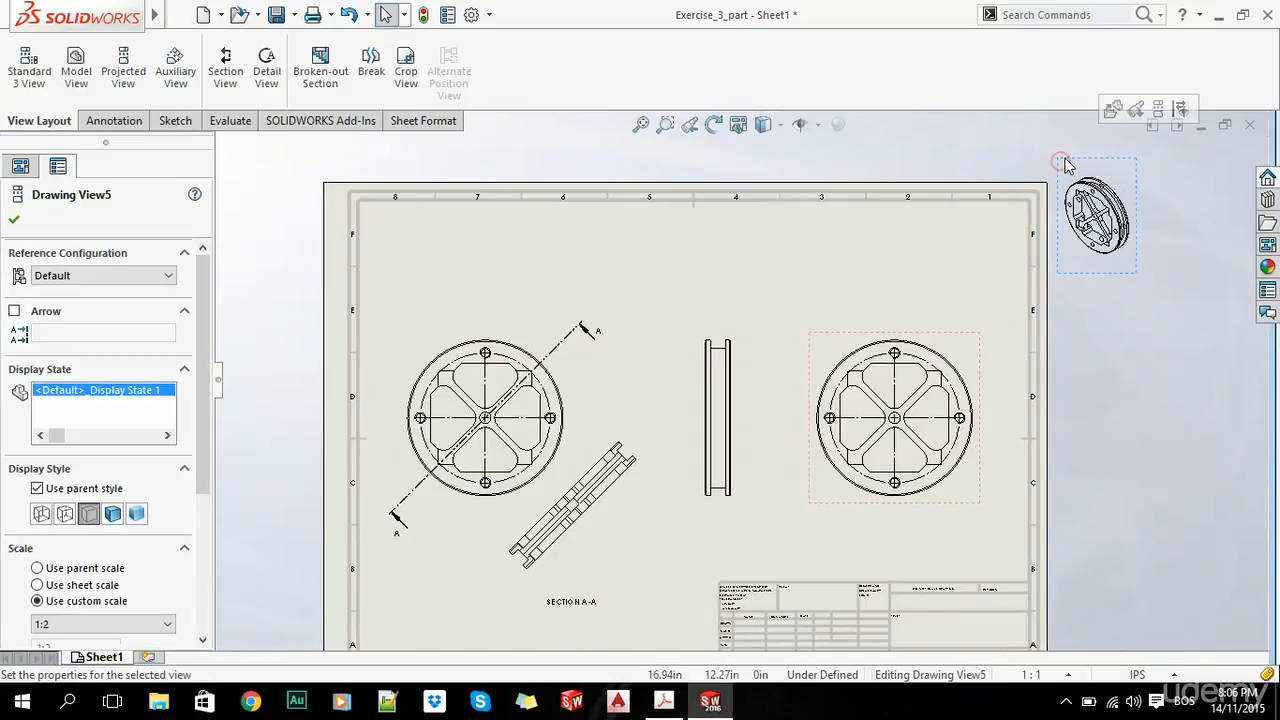
pyautogui.click(1174, 313)
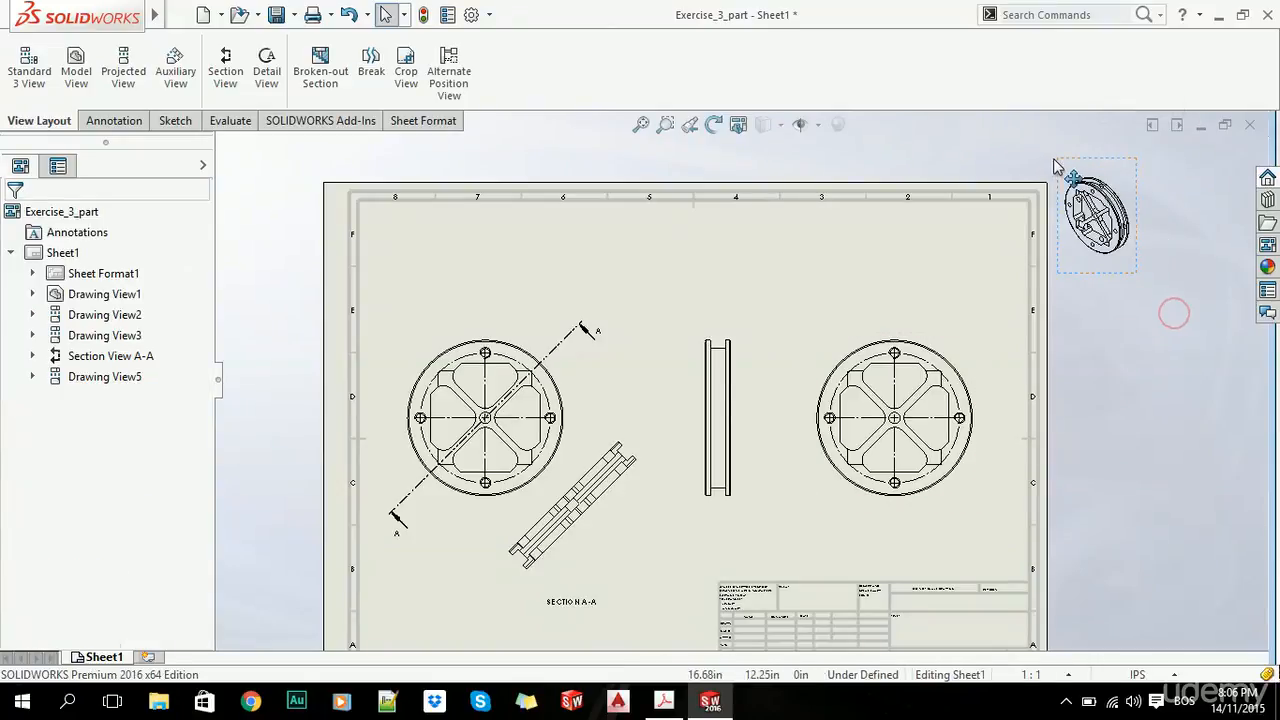
pyautogui.moveTo(1069, 165)
pyautogui.mouseDown()
pyautogui.moveTo(728, 220)
pyautogui.moveTo(780, 213)
pyautogui.mouseUp()
pyautogui.click(1127, 414)
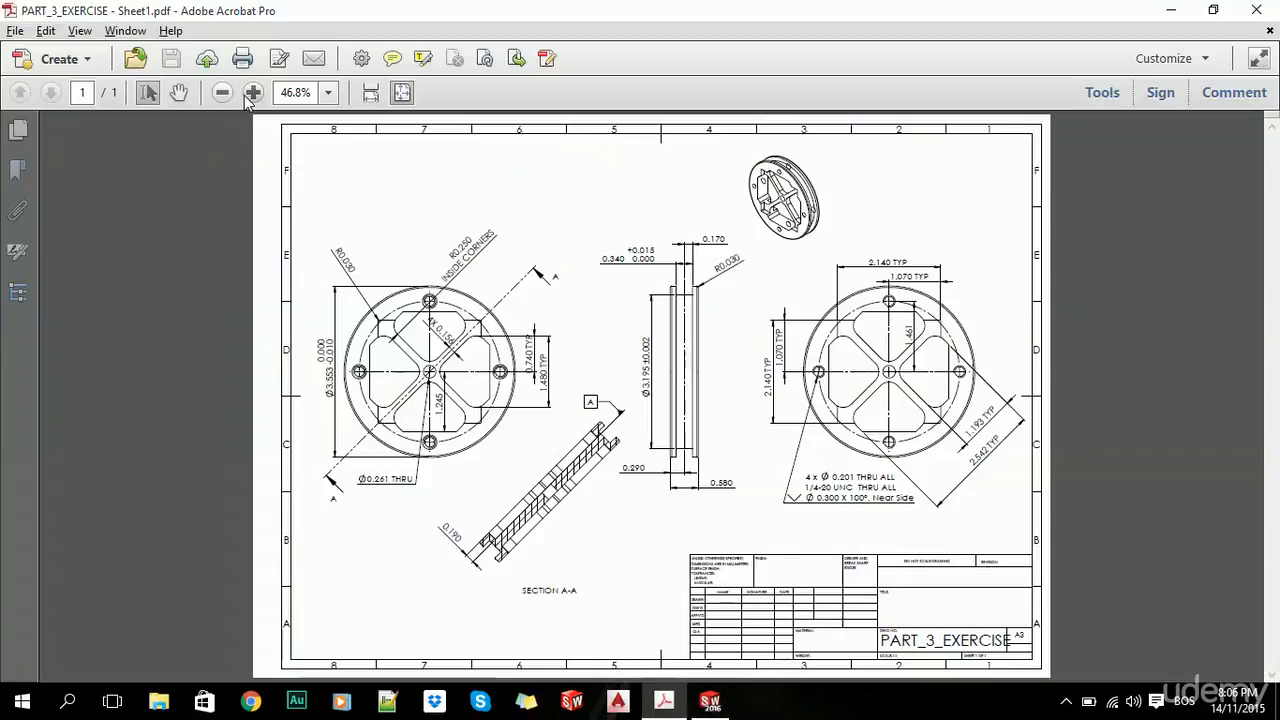
# Step: Enlarge the reference PDF in Acrobat to 100% and examine the dimensions and centerline of the middle edge view
pyautogui.click(250, 94)
pyautogui.click(250, 94)
pyautogui.click(250, 94)
pyautogui.click(250, 94)
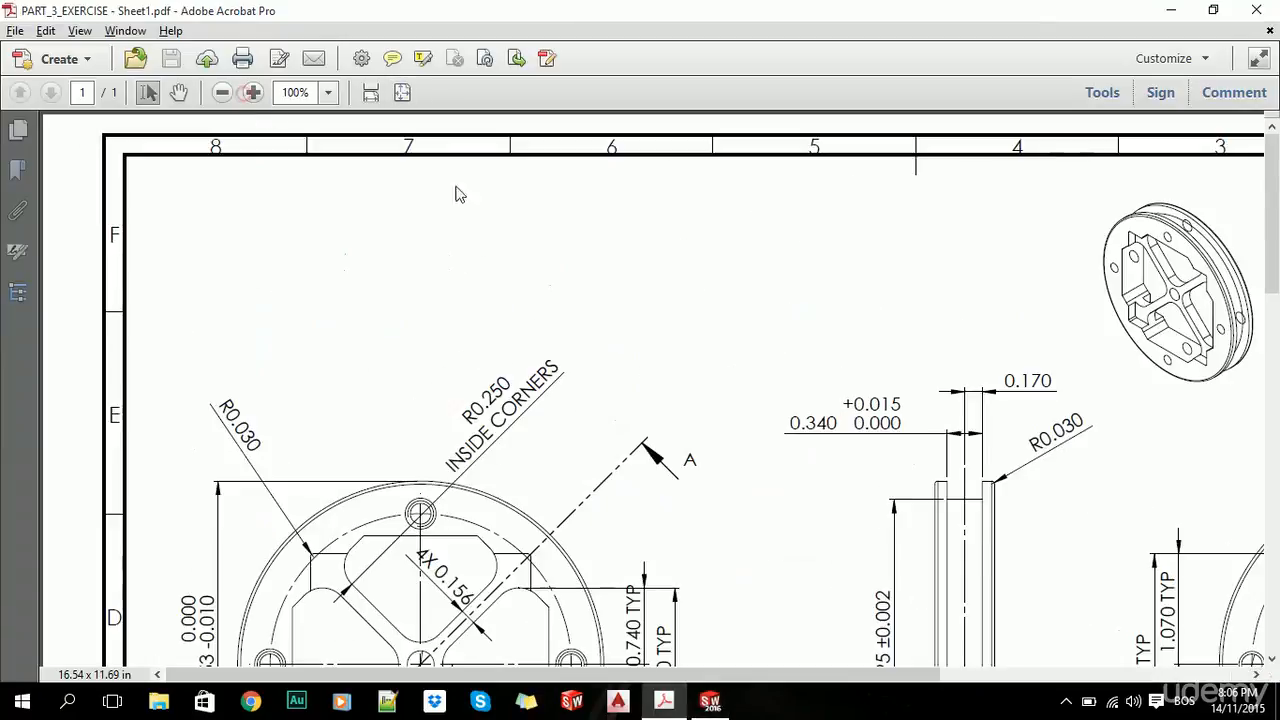
pyautogui.scroll(-8, 1094, 457)
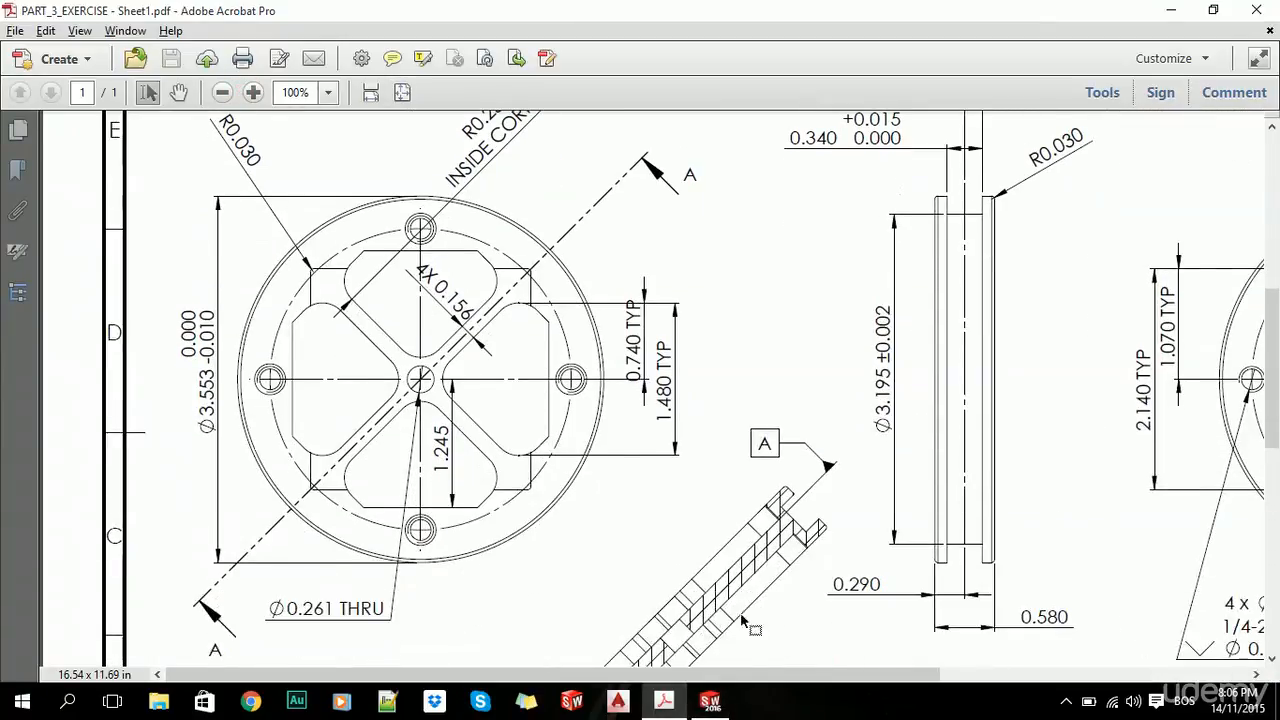
pyautogui.moveTo(793, 676); pyautogui.dragTo(908, 680)
pyautogui.scroll(1, 931, 435)
pyautogui.scroll(-1, 860, 400)
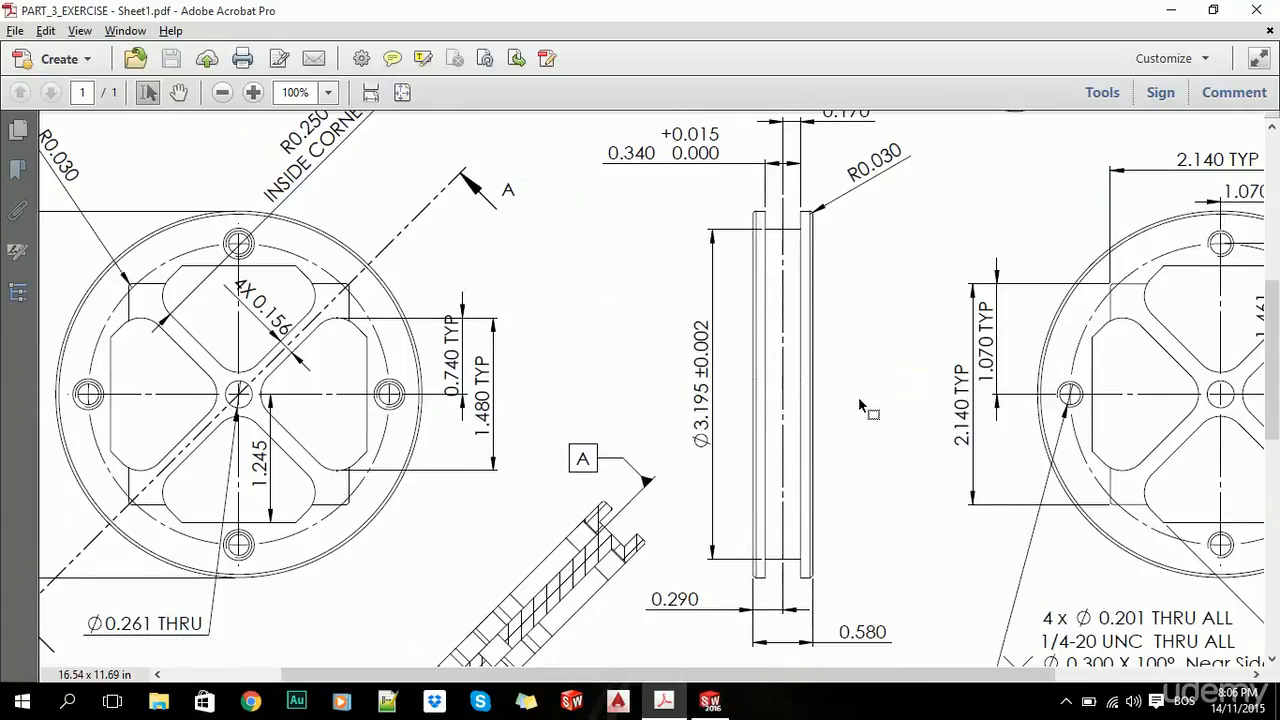
# Step: Return to SOLIDWORKS and sketch a vertical centerline about 3.78 in long through the middle edge view, starting at the lower groove edge's midpoint
pyautogui.hotkey('alt', 'Tab')
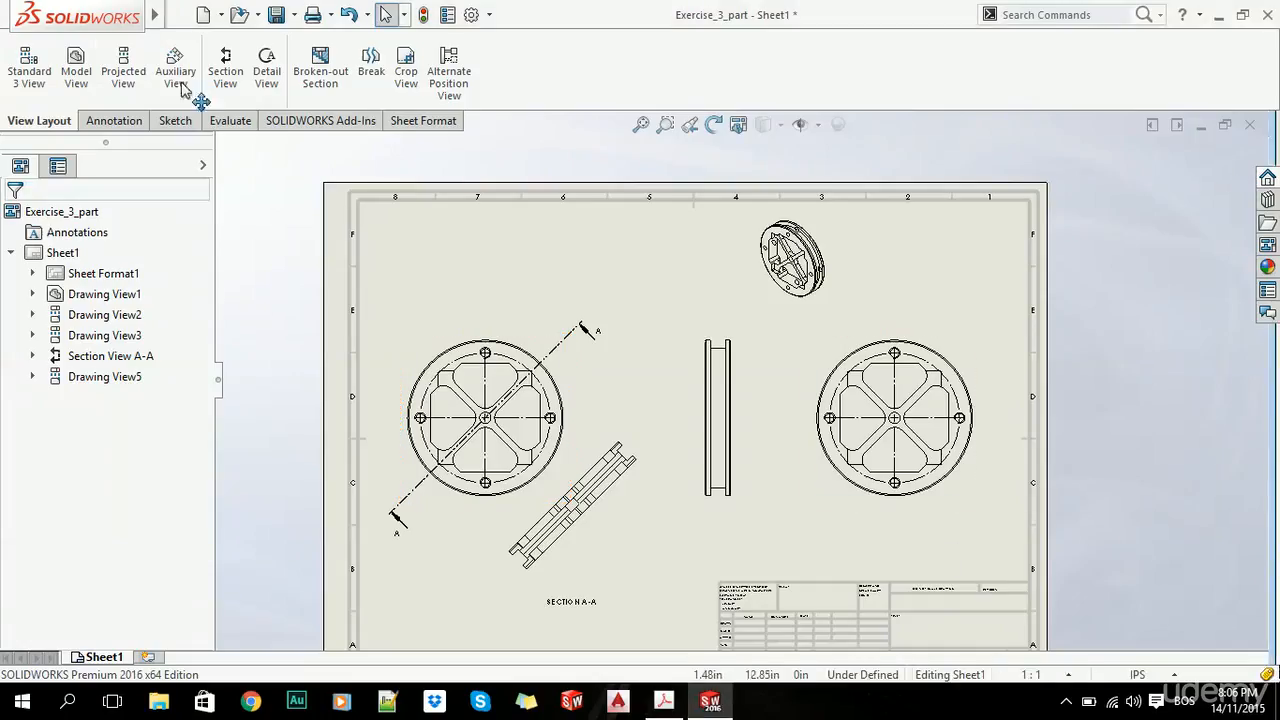
pyautogui.click(172, 120)
pyautogui.click(96, 47)
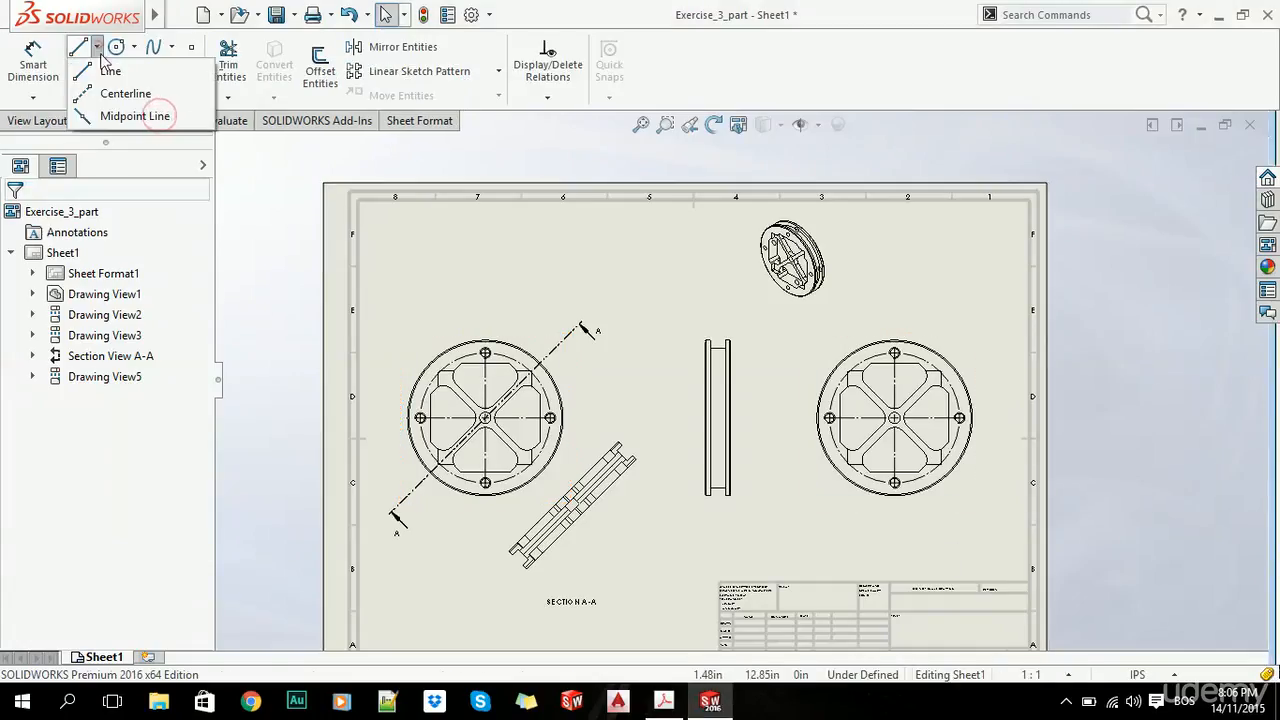
pyautogui.click(125, 89)
pyautogui.scroll(-5, 766, 488)
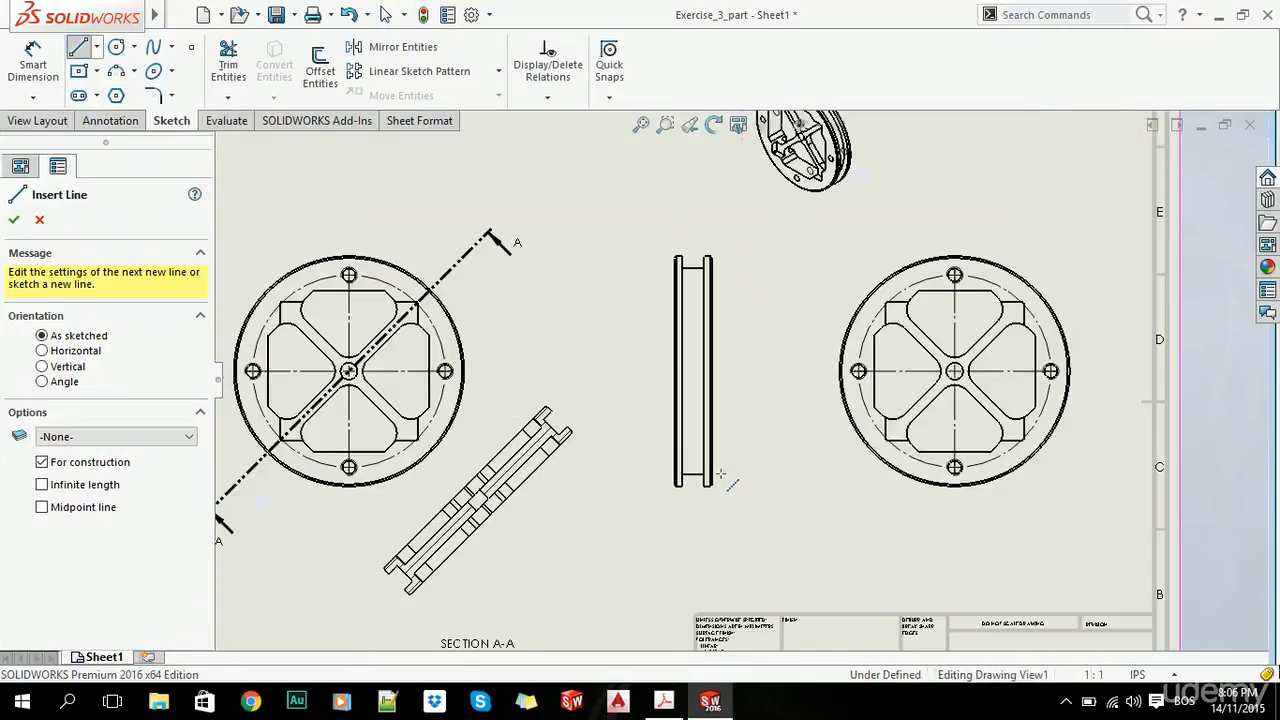
pyautogui.click(672, 470)
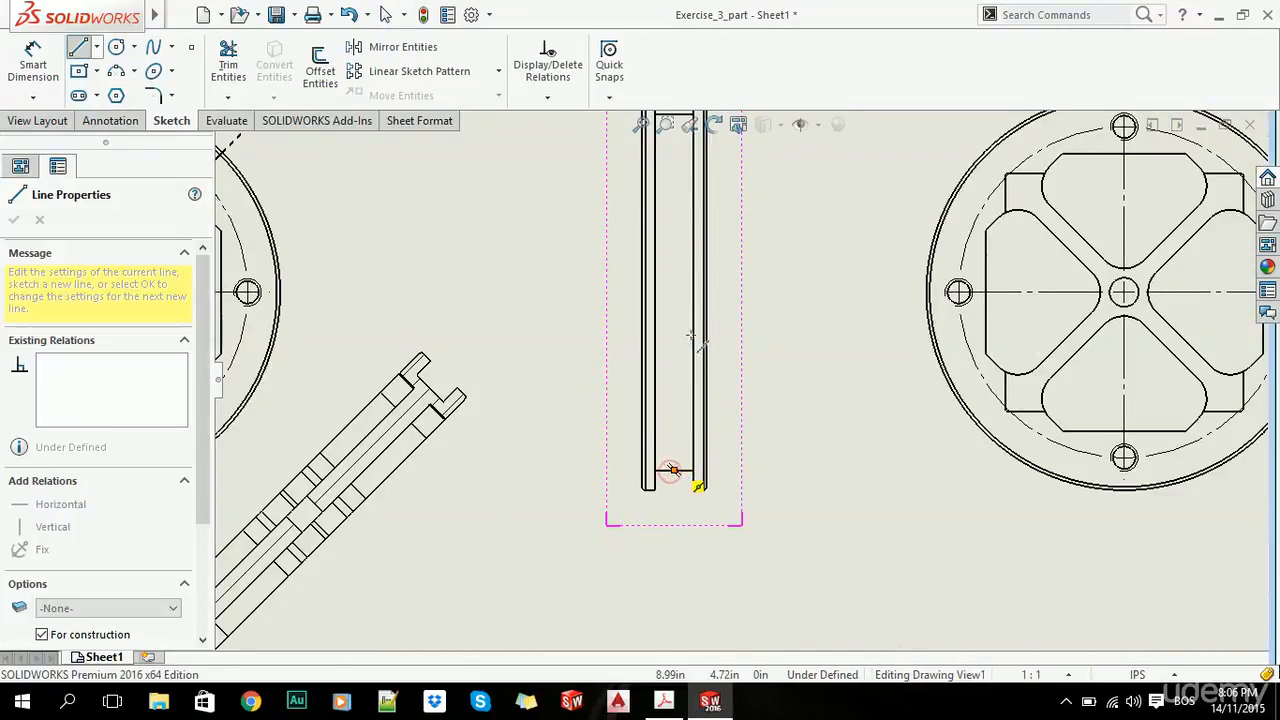
pyautogui.scroll(3, 720, 234)
pyautogui.scroll(-2, 707, 196)
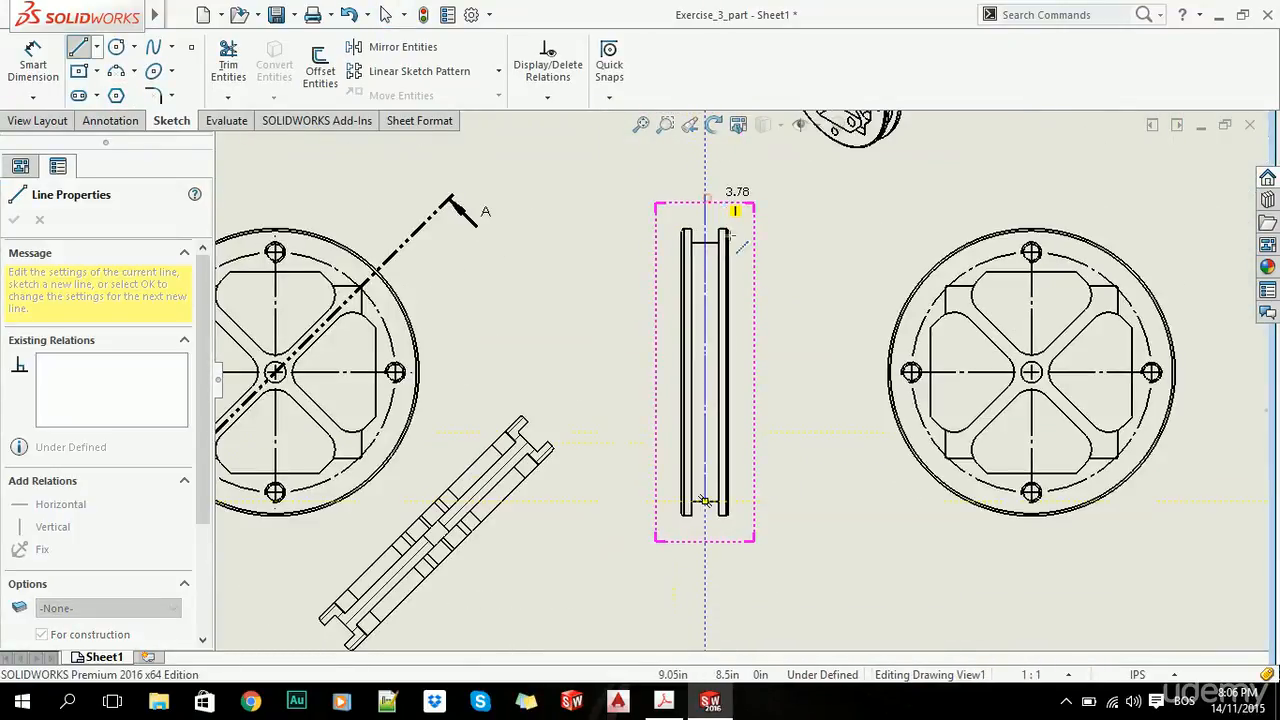
pyautogui.press('Escape')
pyautogui.press('Escape')
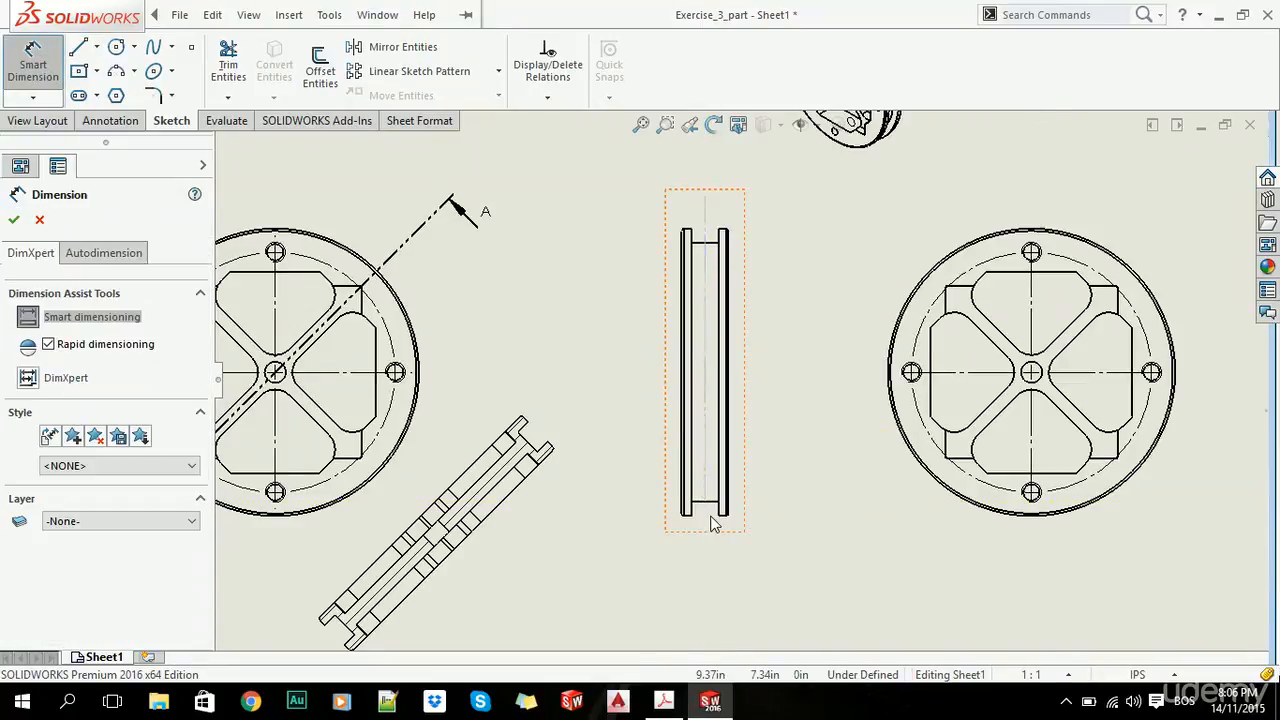
# Step: Dimension the distance from the centerline to the middle edge view's left outer face, placed below the view as a driven dimension
pyautogui.scroll(-5, 712, 525)
pyautogui.click(716, 348)
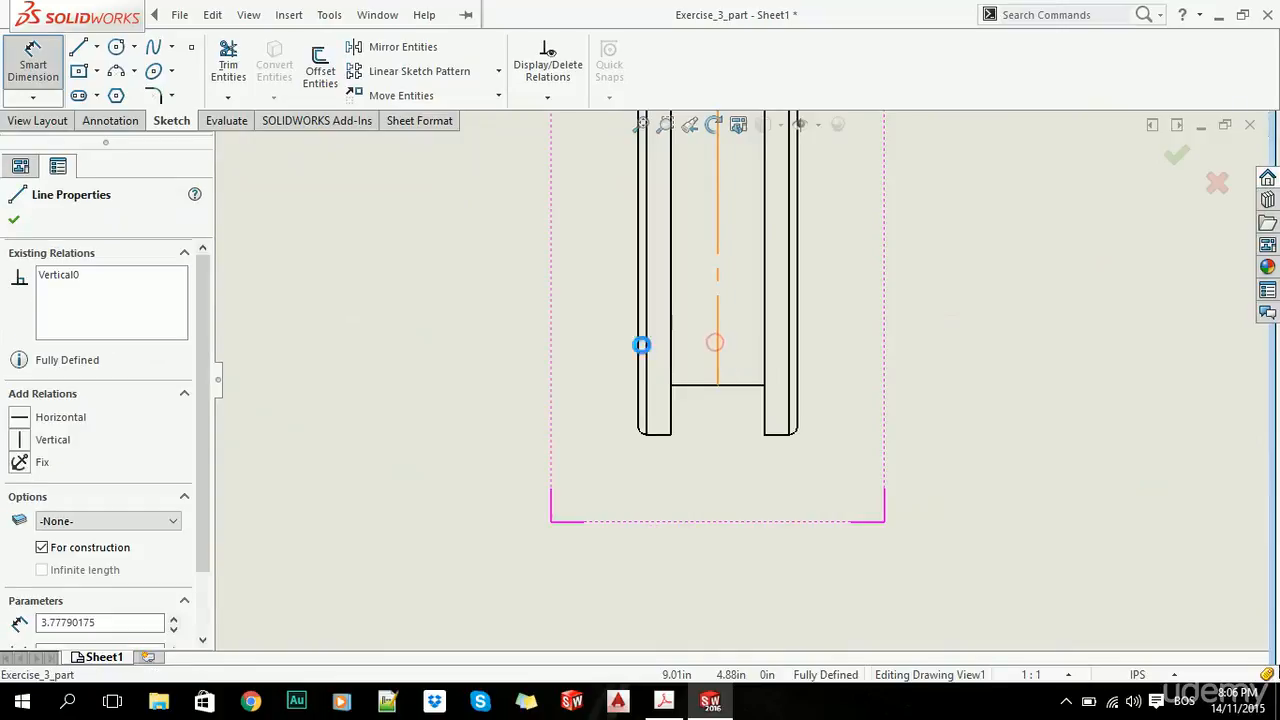
pyautogui.click(643, 344)
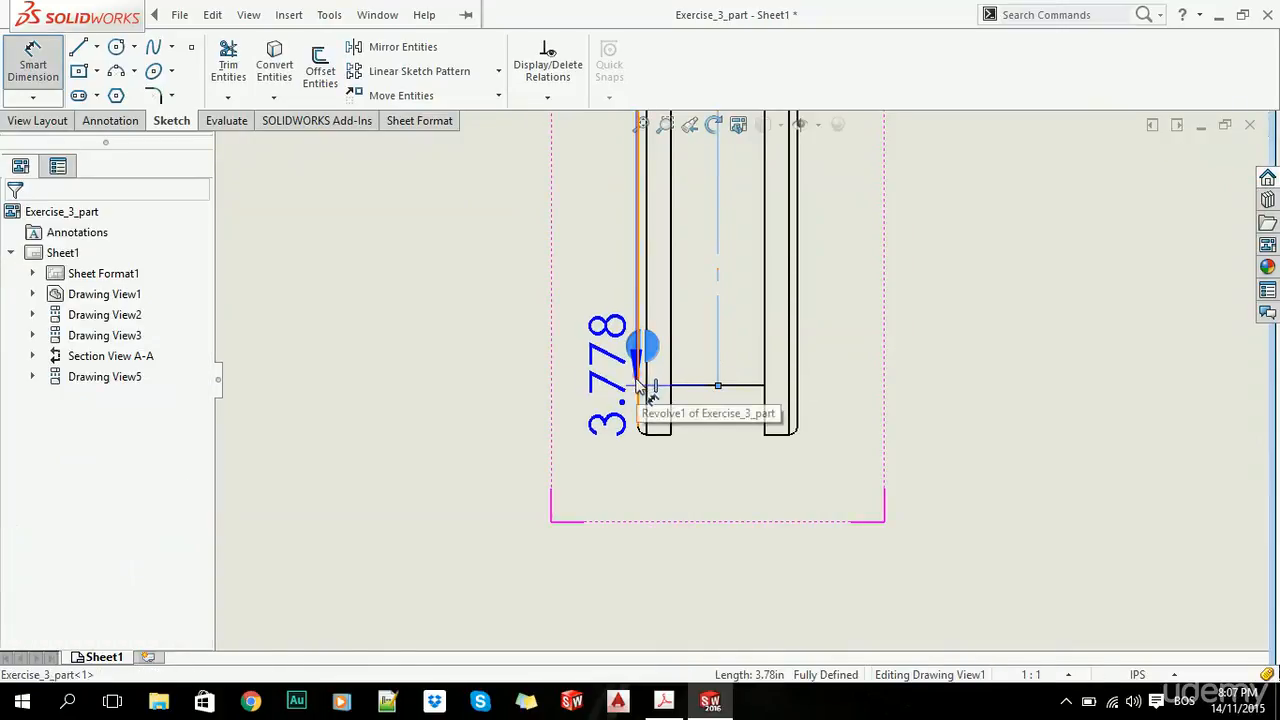
pyautogui.scroll(2, 563, 530)
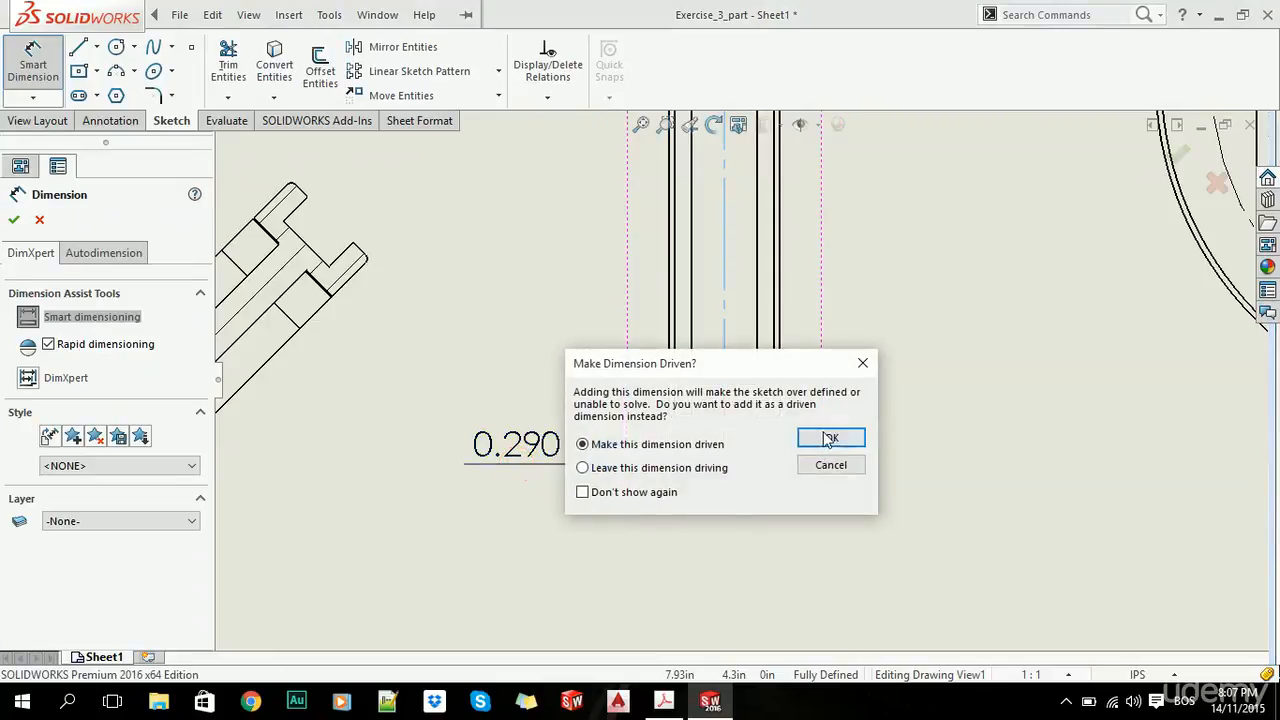
pyautogui.click(833, 438)
# Step: Check the reference PDF in Acrobat and, back in SOLIDWORKS, dimension the edge view's overall width below the centerline dimension
pyautogui.hotkey('alt', 'Tab')
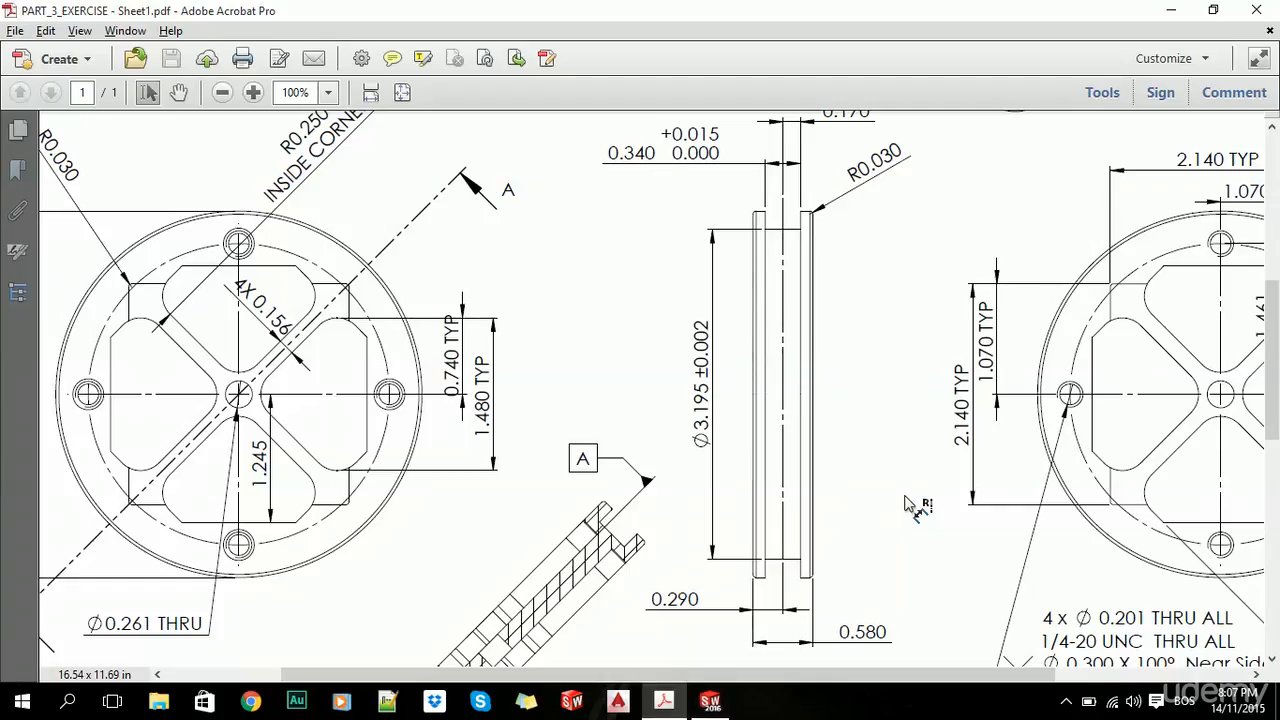
pyautogui.hotkey('alt', 'Tab')
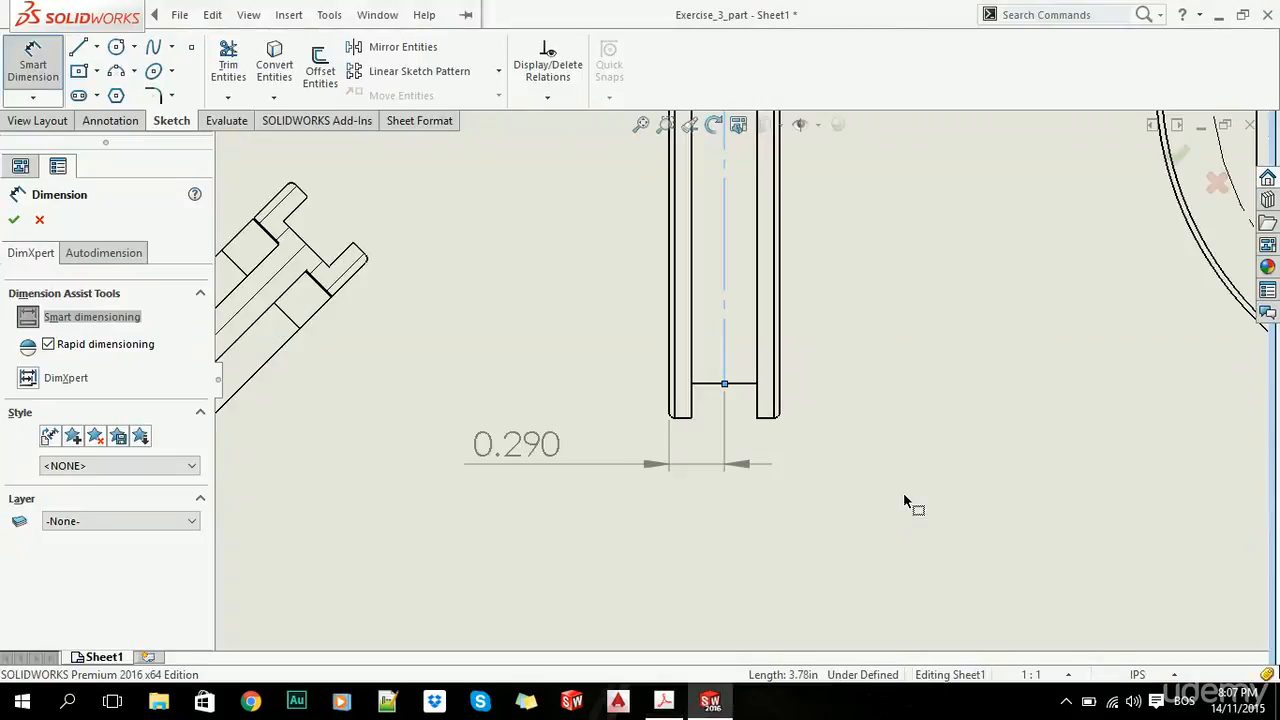
pyautogui.click(669, 346)
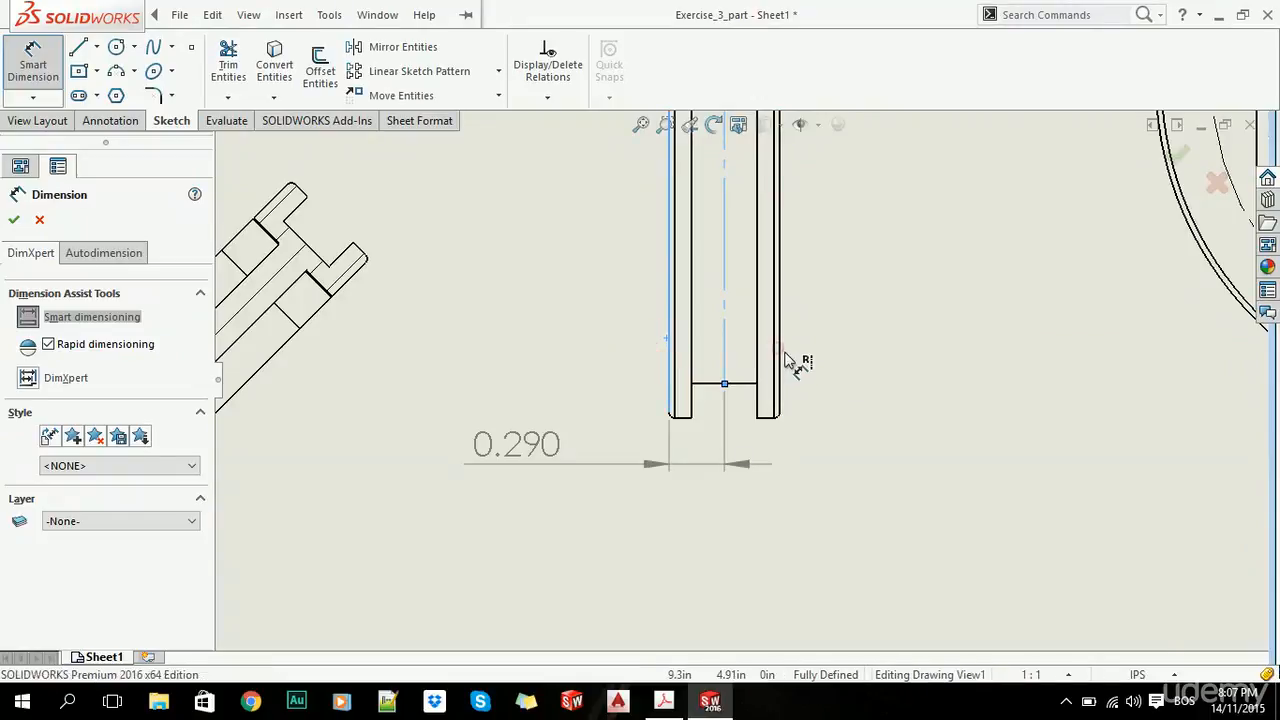
pyautogui.keyDown('ctrl'); pyautogui.click(780, 356); pyautogui.keyUp('ctrl')
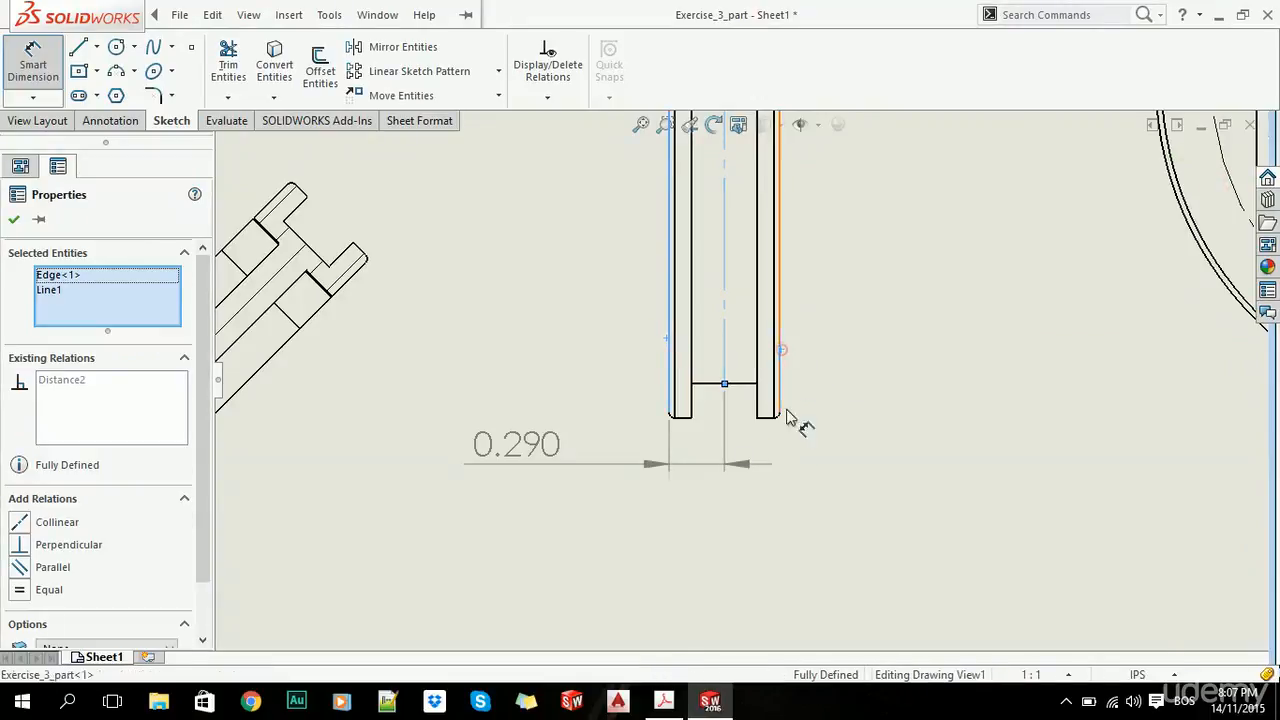
pyautogui.click(885, 548)
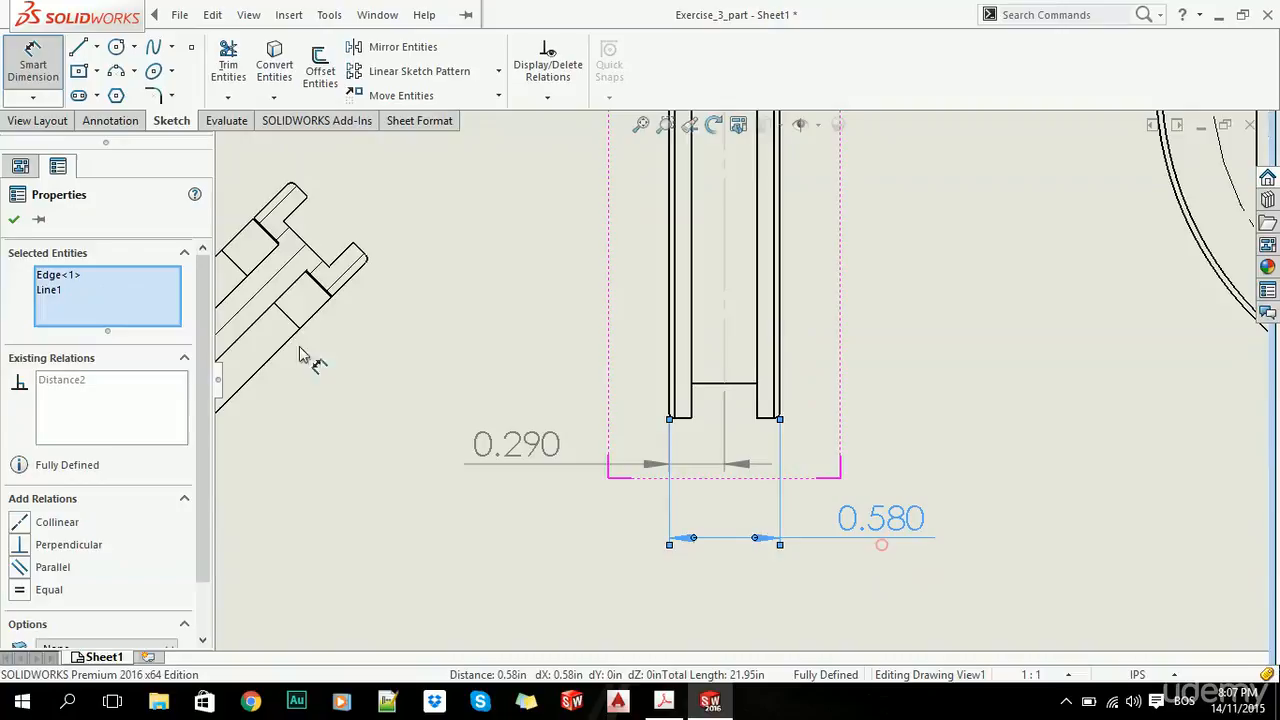
pyautogui.click(14, 221)
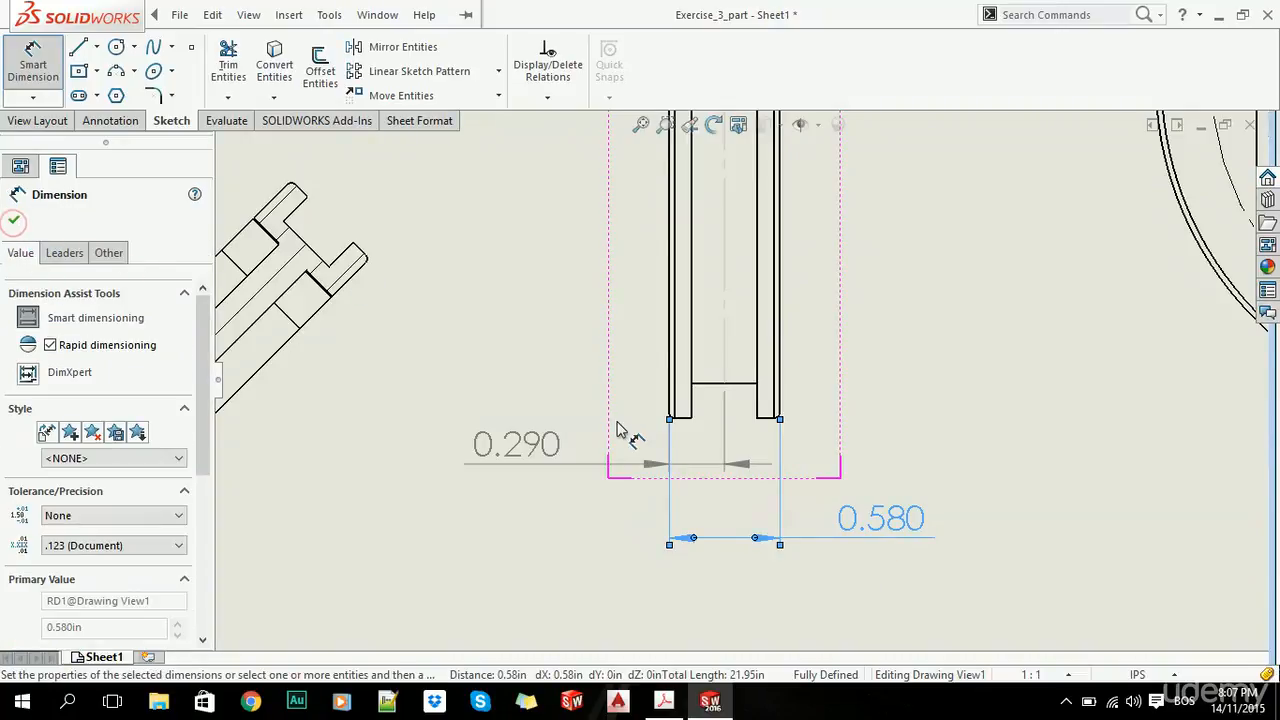
# Step: Consult the reference PDF in Acrobat, return to SOLIDWORKS and dimension the groove diameter between its two horizontal edges, left of the edge view
pyautogui.click(665, 704)
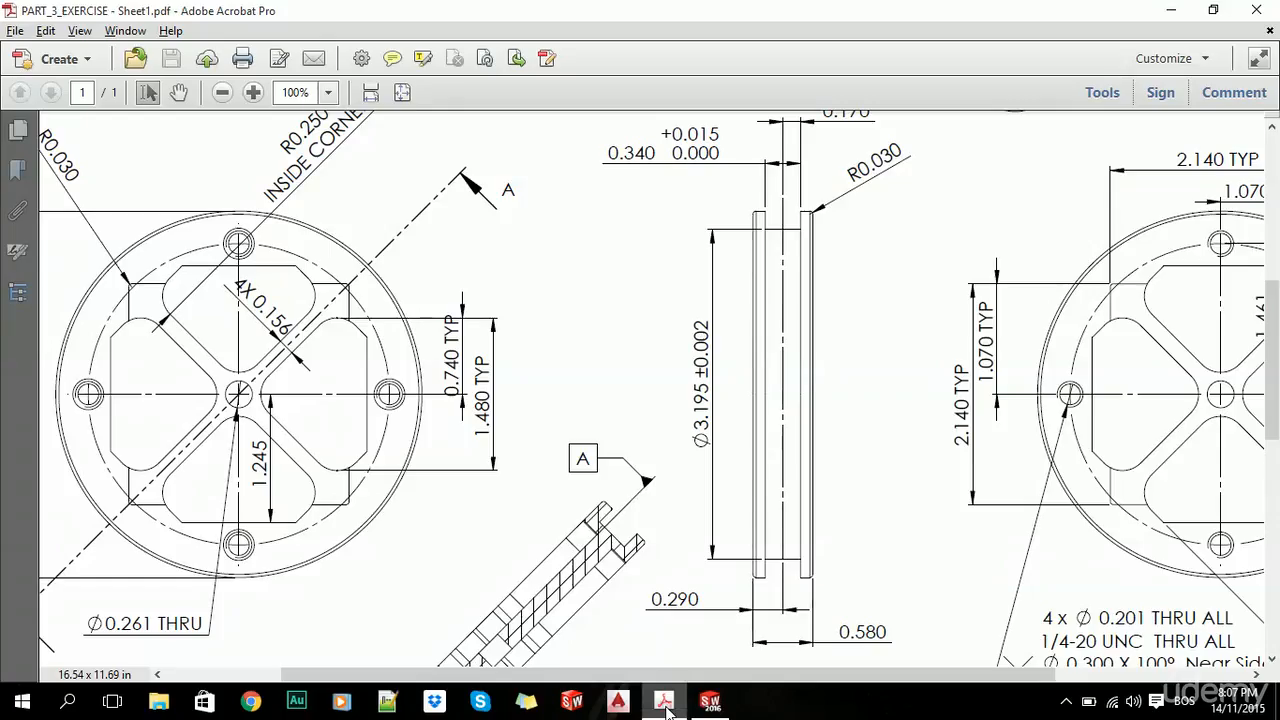
pyautogui.scroll(1, 803, 360)
pyautogui.scroll(-1, 788, 389)
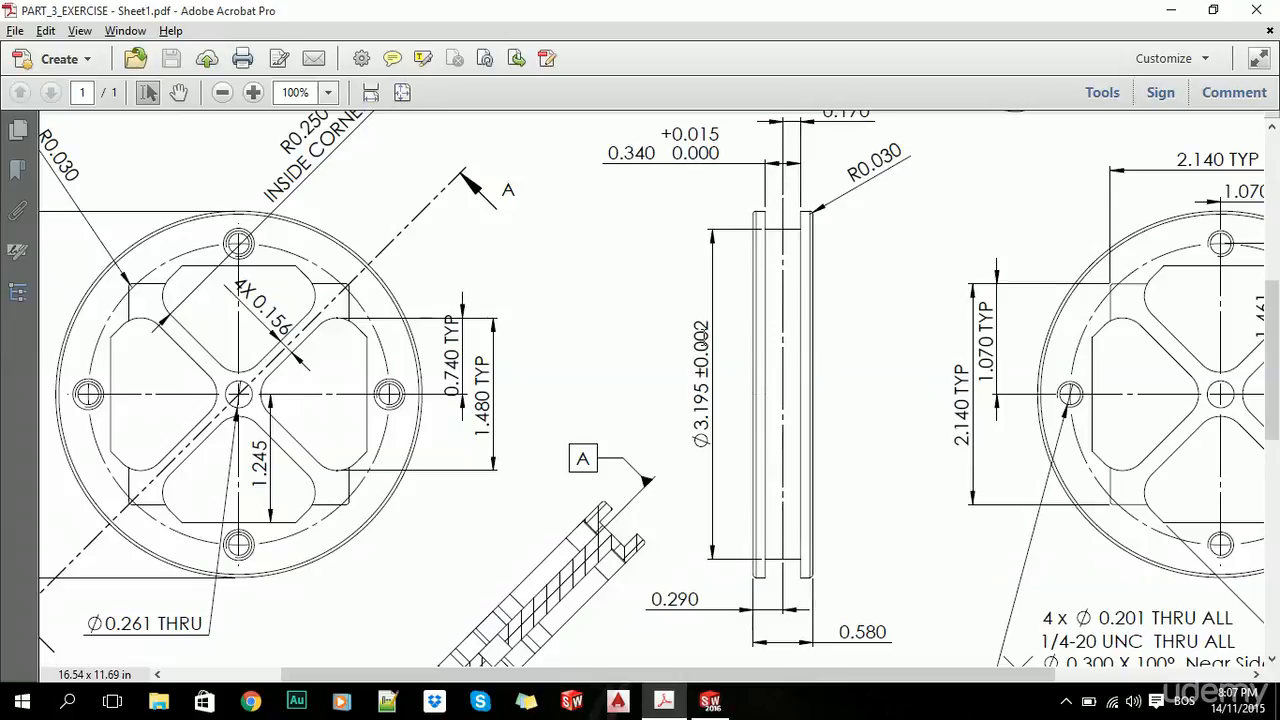
pyautogui.hotkey('alt', 'Tab')
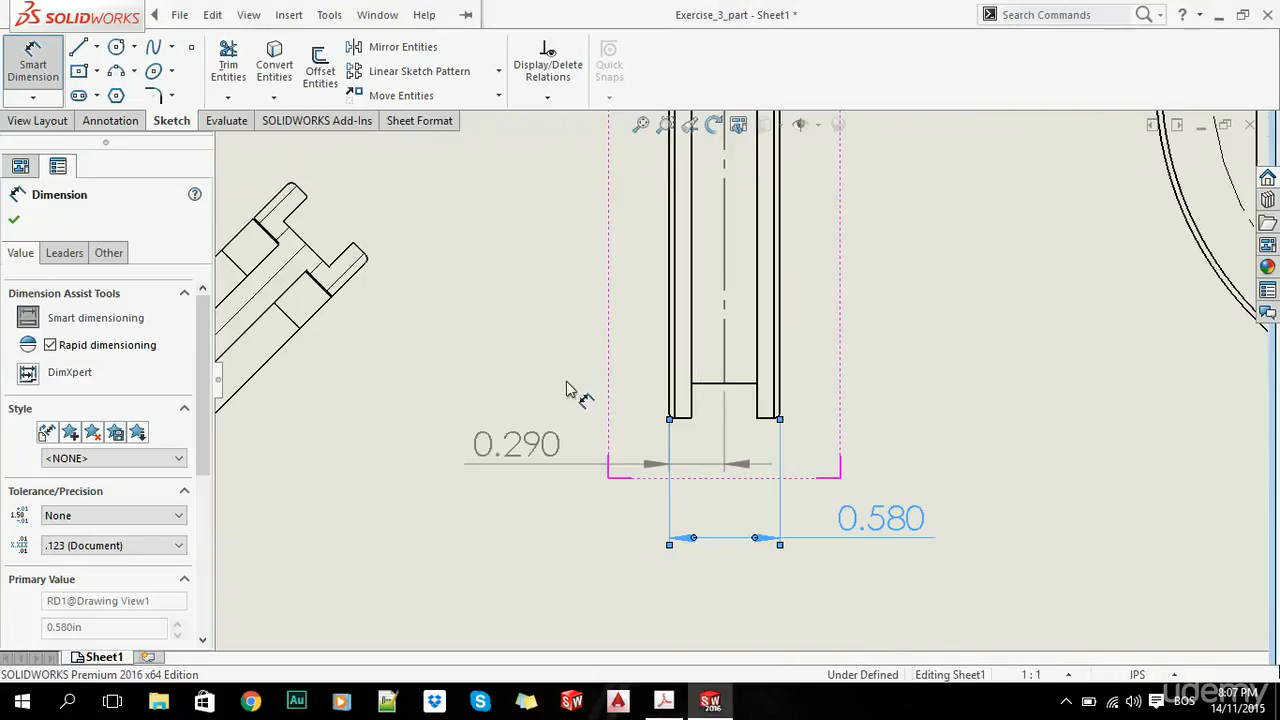
pyautogui.press('z')
pyautogui.click(14, 218)
pyautogui.scroll(6, 811, 349)
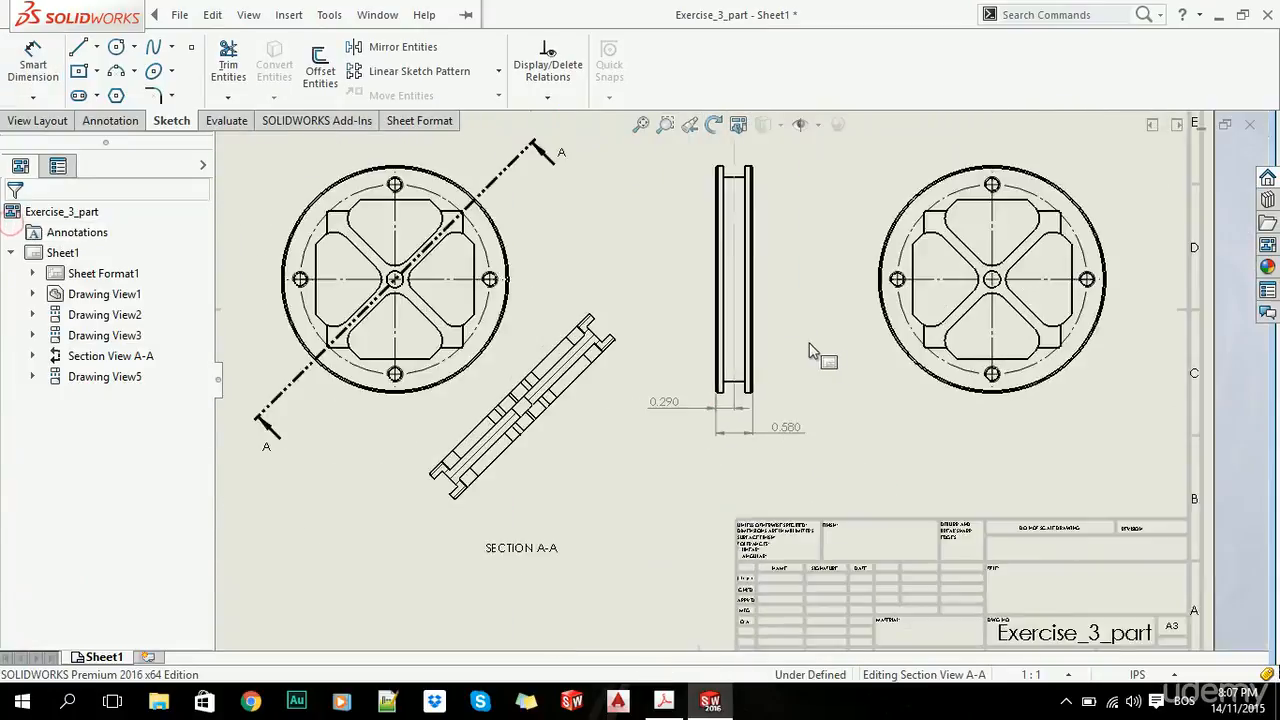
pyautogui.scroll(-3, 763, 294)
pyautogui.click(33, 60)
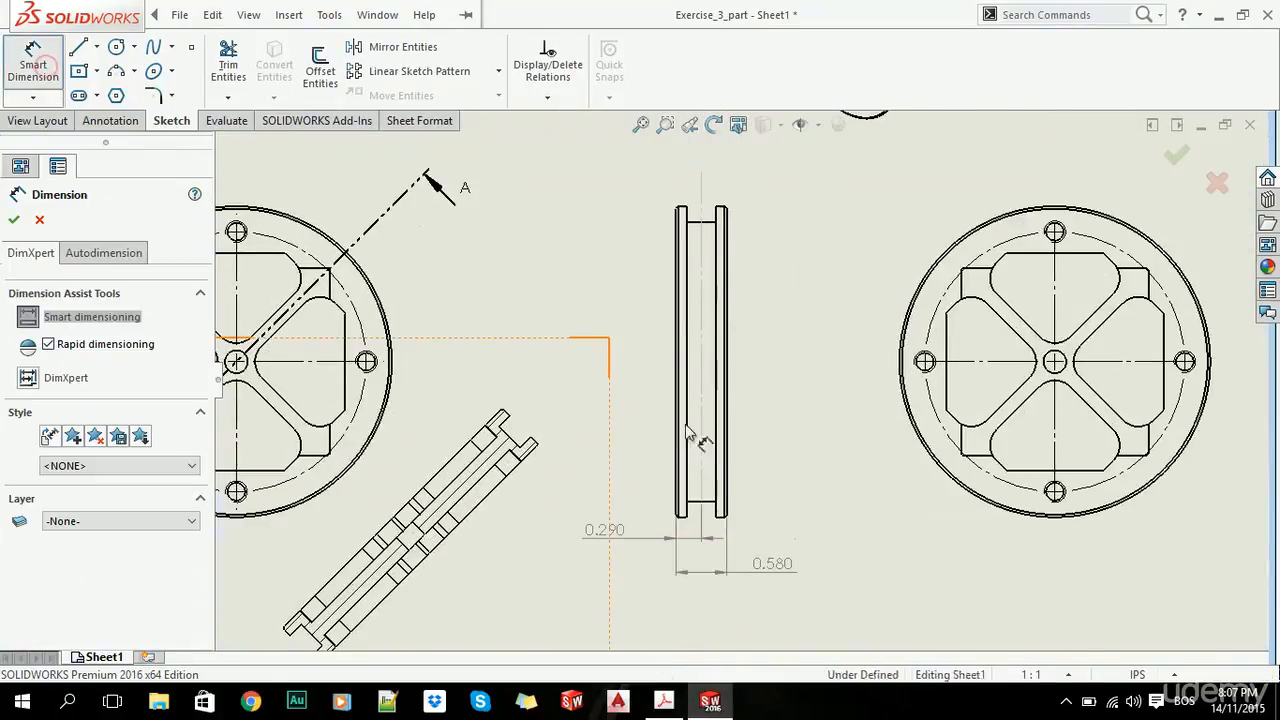
pyautogui.scroll(-1, 688, 478)
pyautogui.click(101, 117)
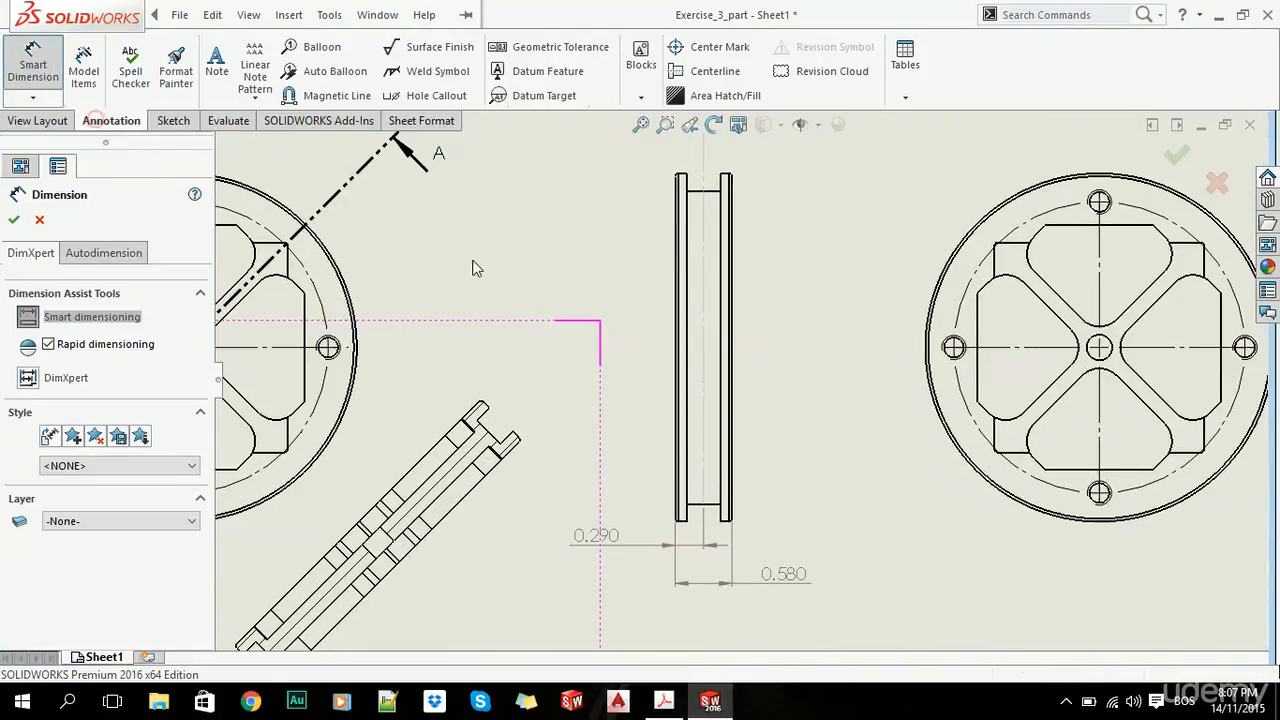
pyautogui.click(699, 506)
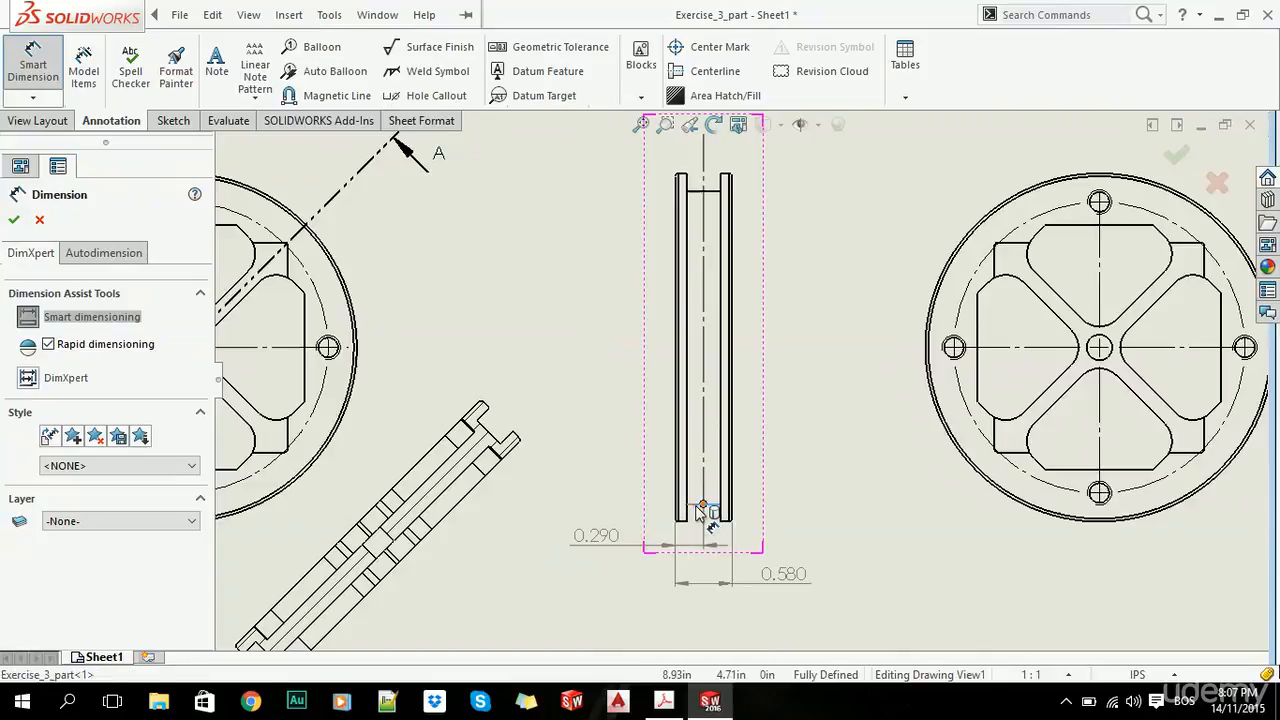
pyautogui.click(699, 191)
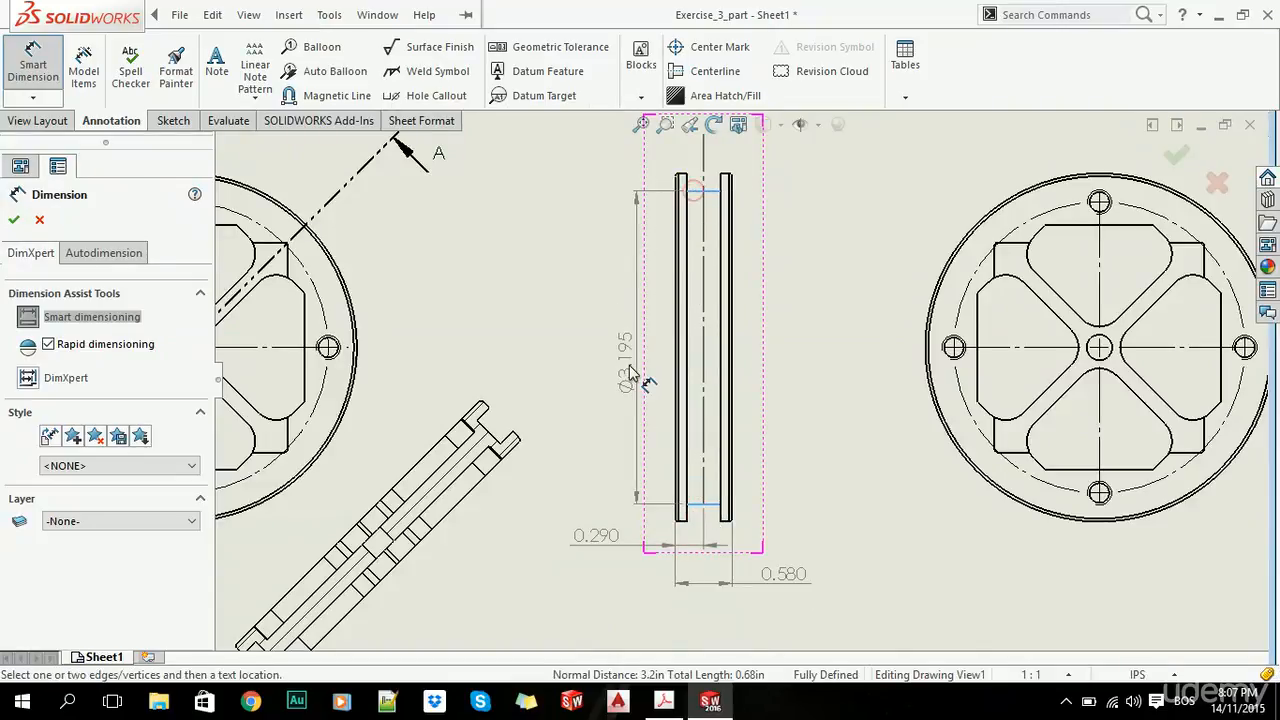
pyautogui.click(636, 364)
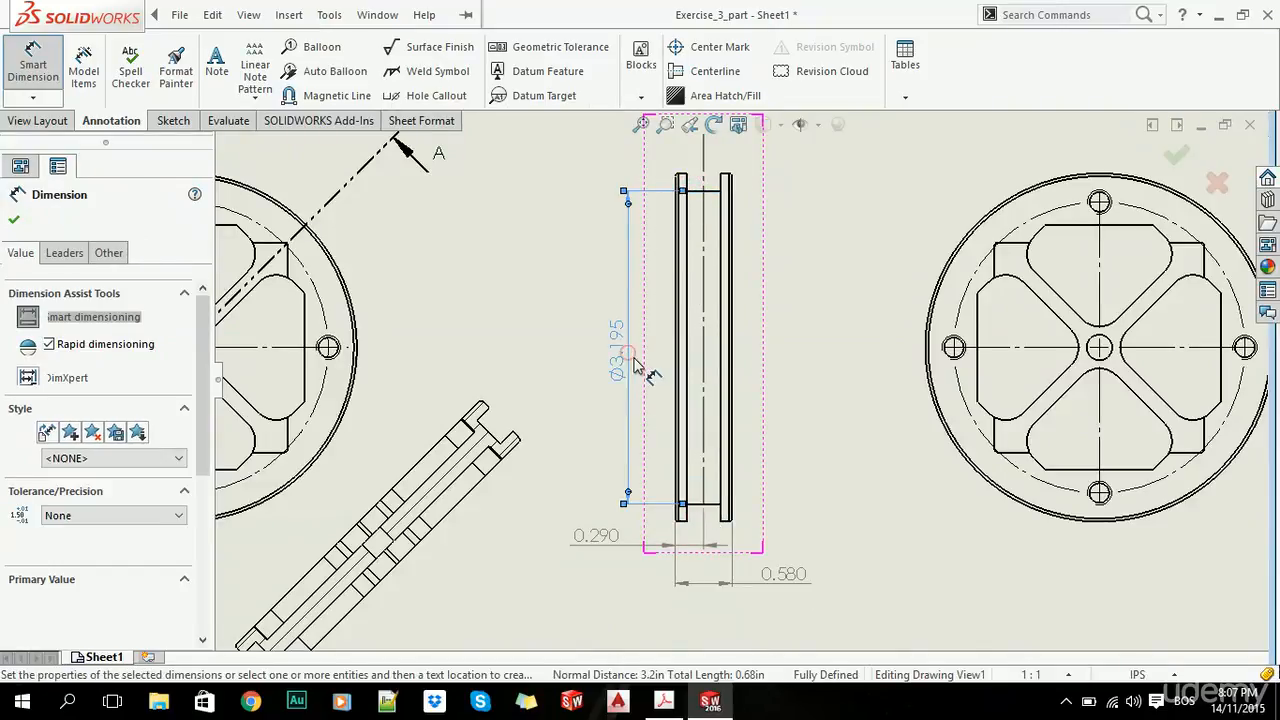
pyautogui.click(14, 222)
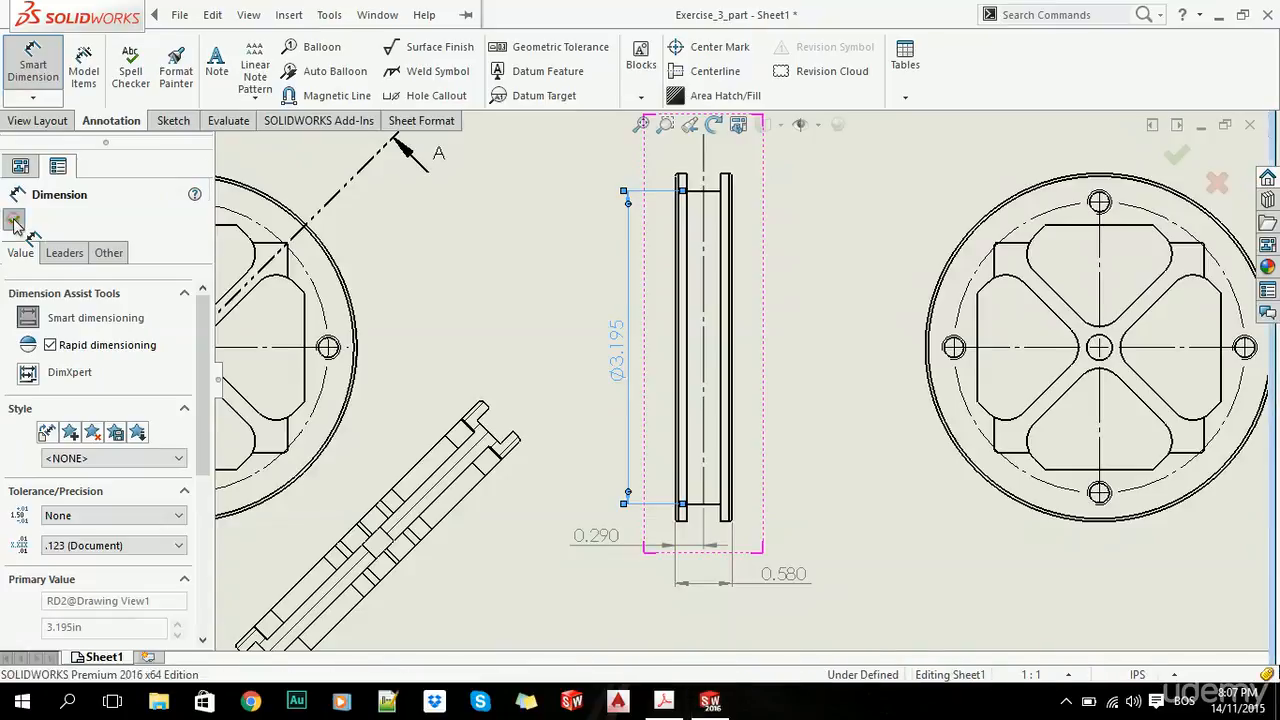
# Step: Give the groove diameter dimension a symmetric tolerance of ±0.002 in
pyautogui.click(622, 347)
pyautogui.click(85, 402)
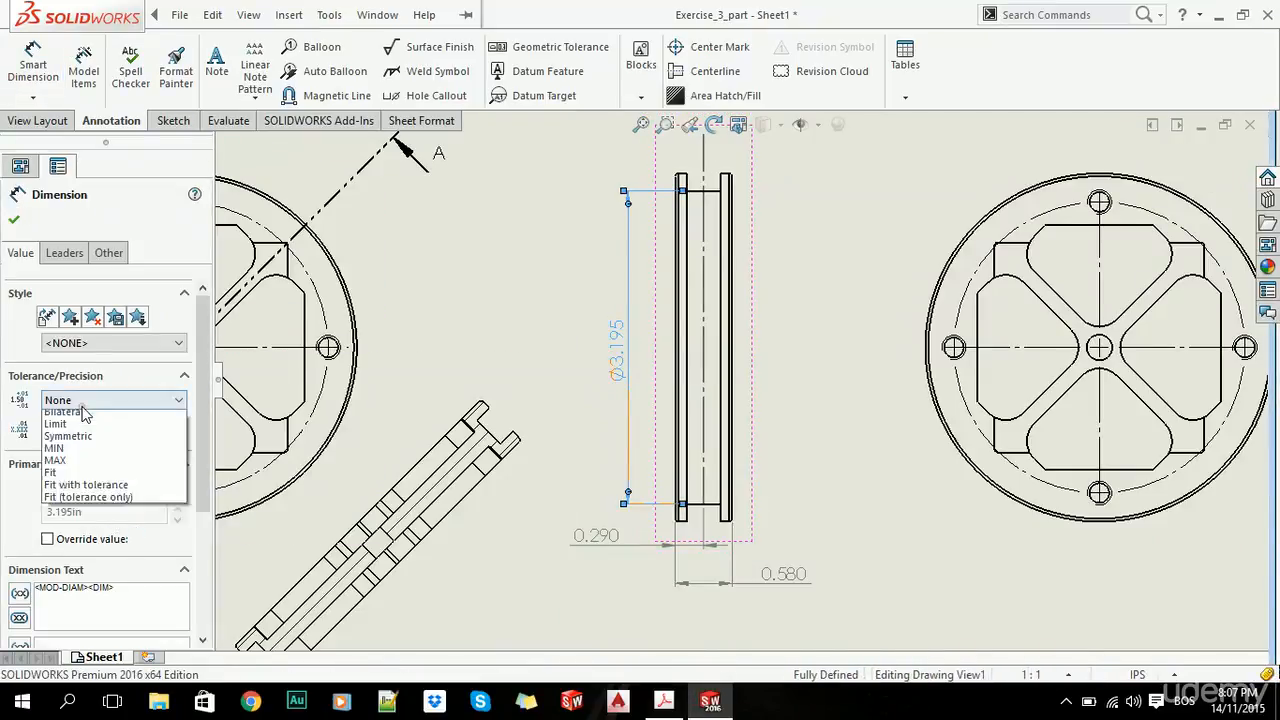
pyautogui.click(97, 467)
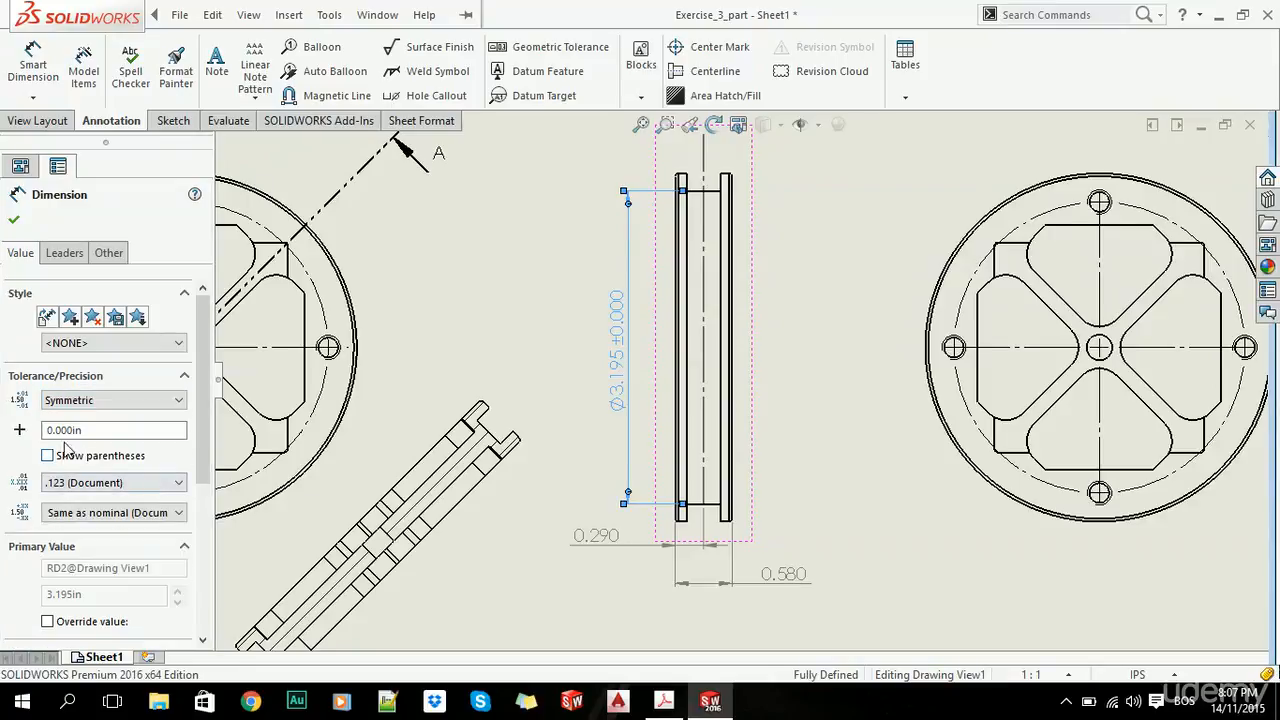
pyautogui.click(14, 219)
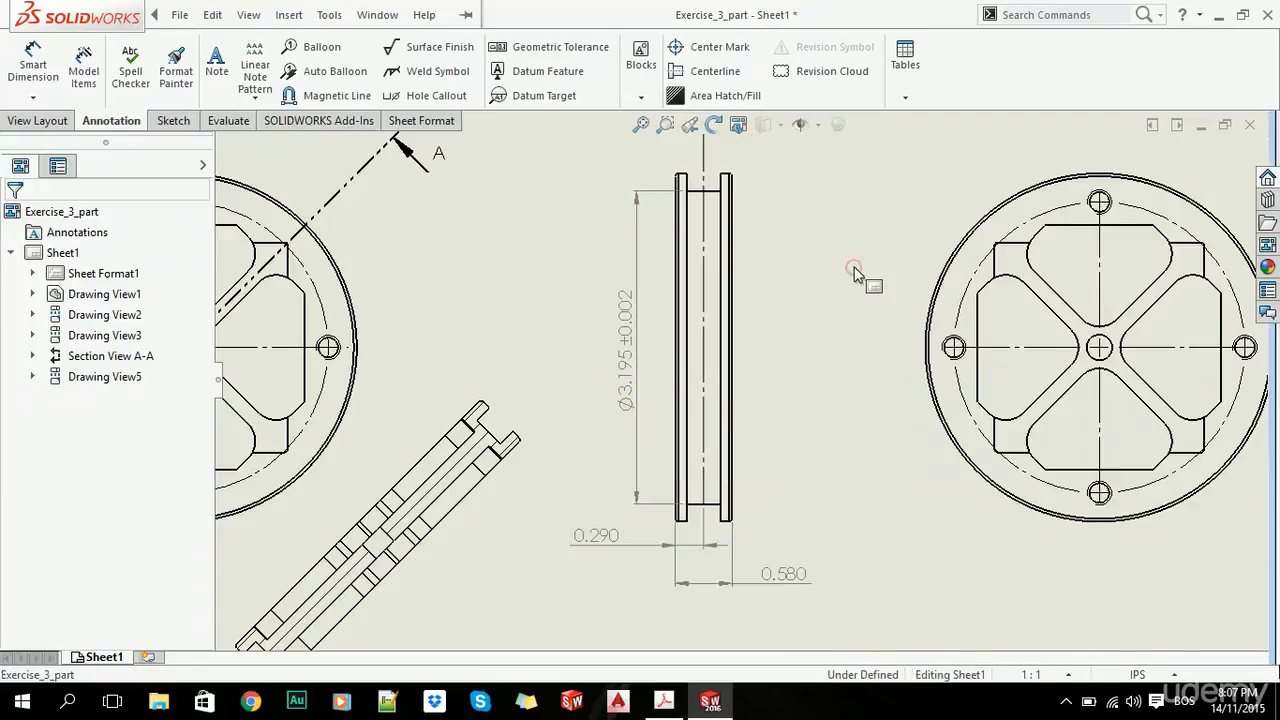
# Step: Check the upper dimensions in the Acrobat reference PDF and, back in SOLIDWORKS, add a radius dimension to the right flange's upper outer corner
pyautogui.hotkey('alt', 'Tab')
pyautogui.scroll(3, 815, 227)
pyautogui.scroll(2, 815, 227)
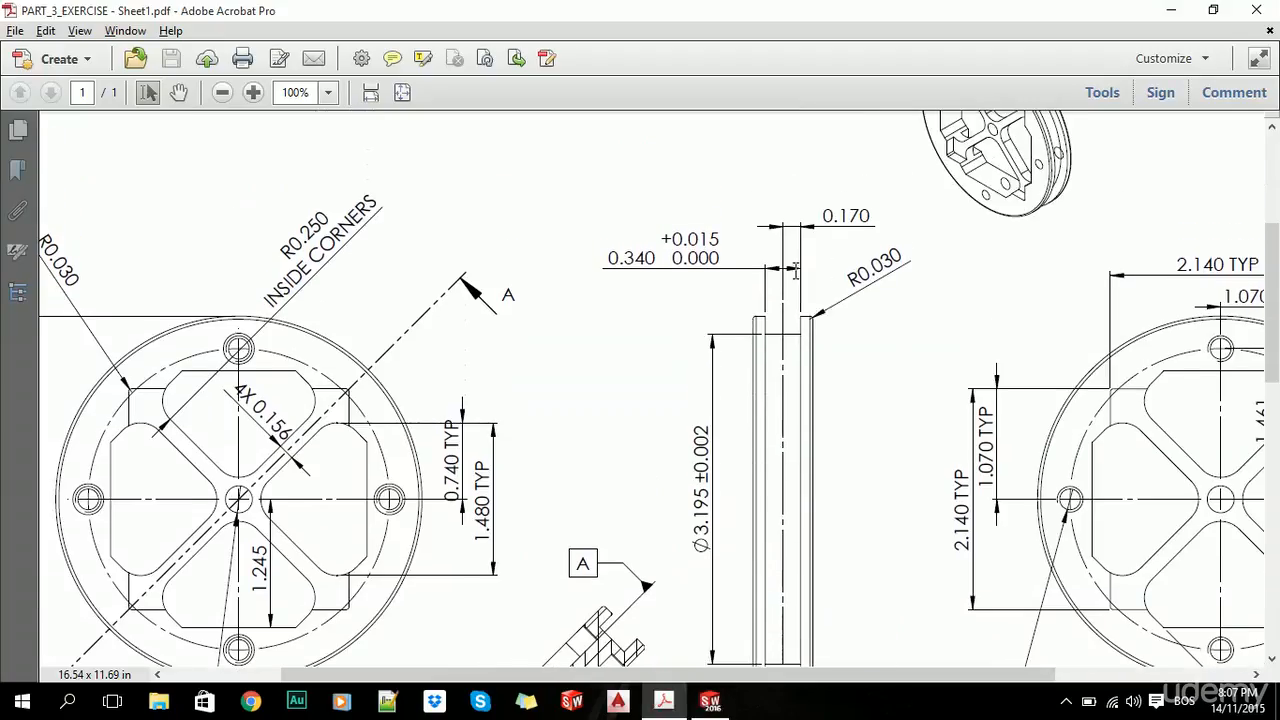
pyautogui.hotkey('alt', 'Tab')
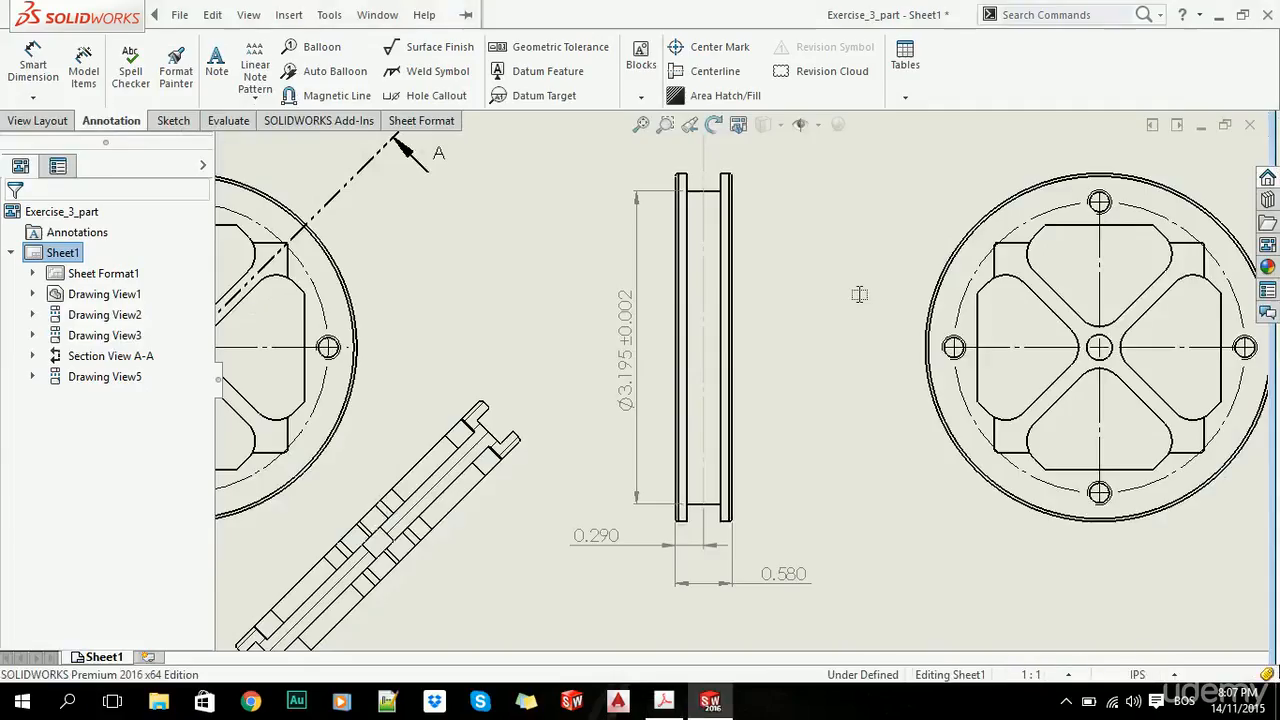
pyautogui.scroll(4, 718, 296)
pyautogui.scroll(-7, 738, 290)
pyautogui.scroll(-2, 716, 327)
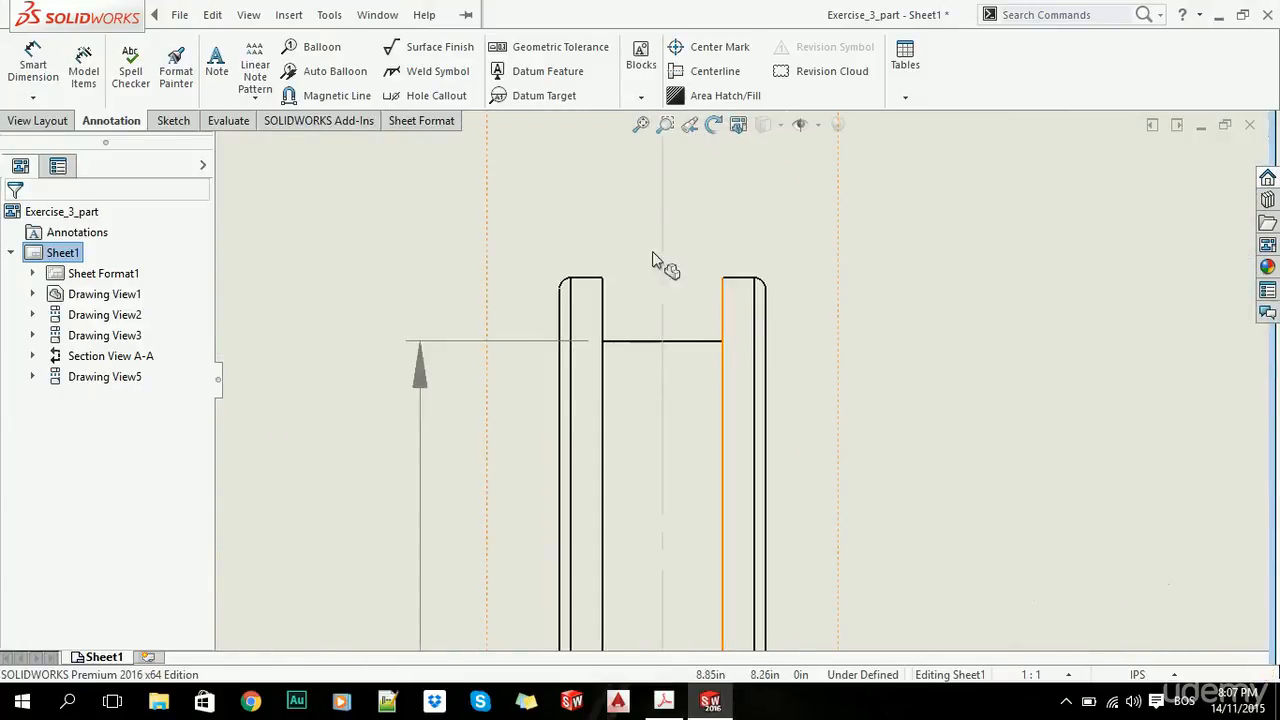
pyautogui.click(24, 70)
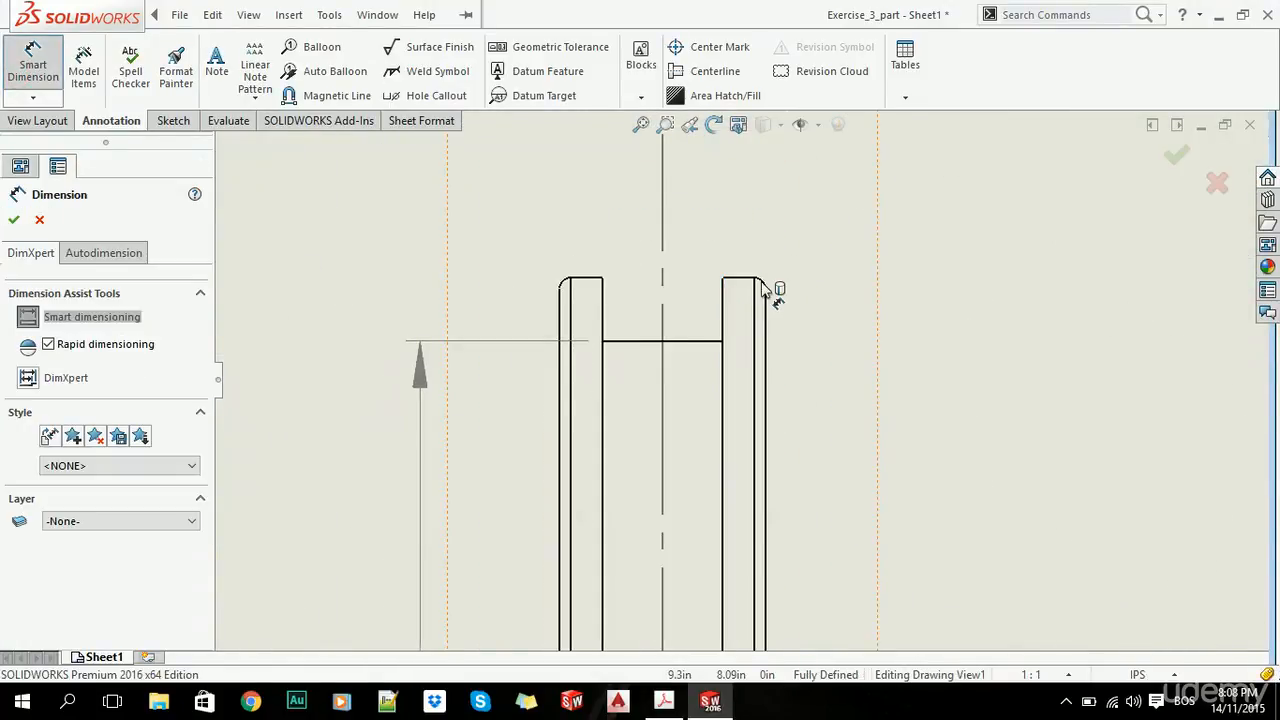
pyautogui.click(763, 290)
pyautogui.scroll(2, 920, 262)
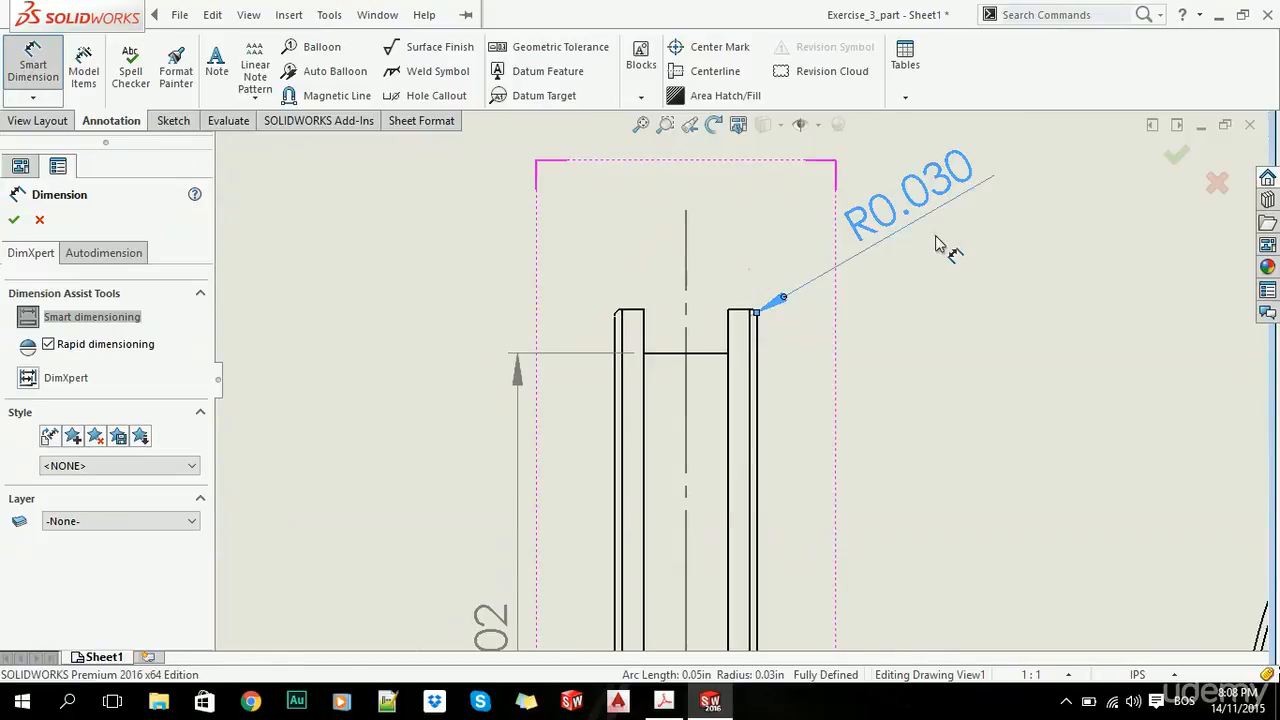
pyautogui.click(934, 236)
pyautogui.click(13, 219)
# Step: Dimension the distance from the centerline to the groove's right wall, placed above the edge view as a driven dimension
pyautogui.click(33, 64)
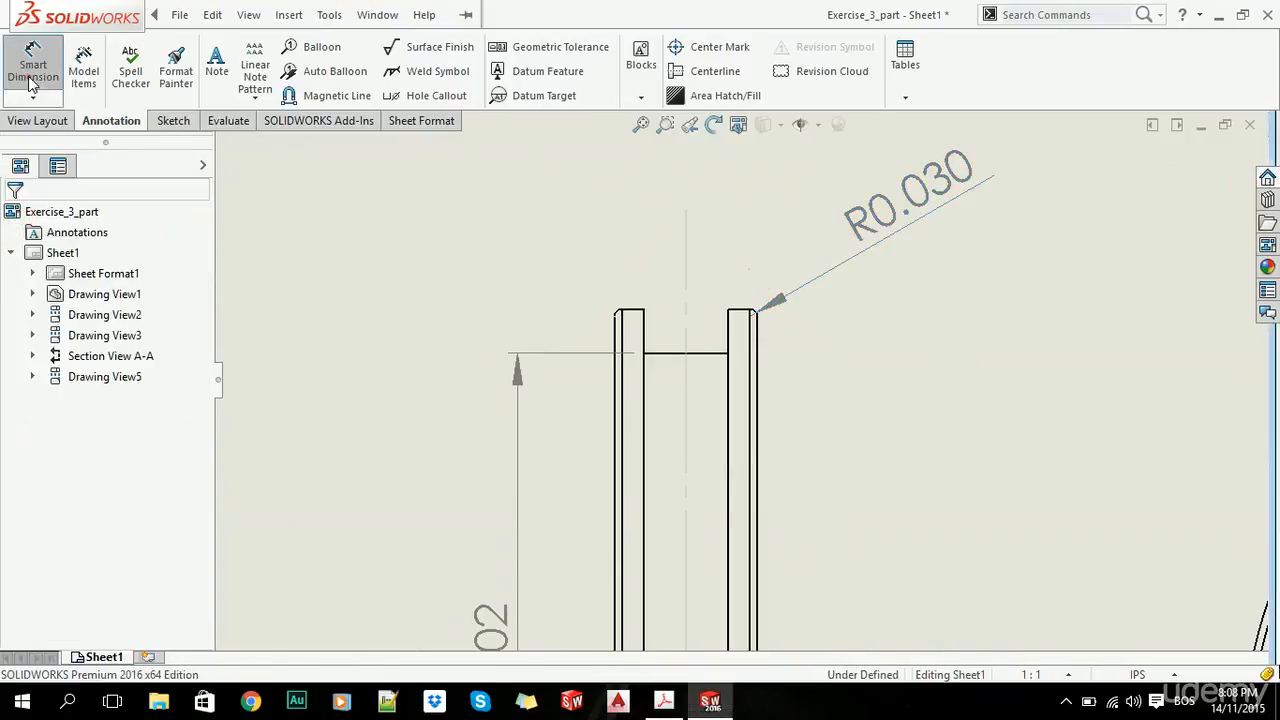
pyautogui.scroll(-2, 738, 338)
pyautogui.click(726, 320)
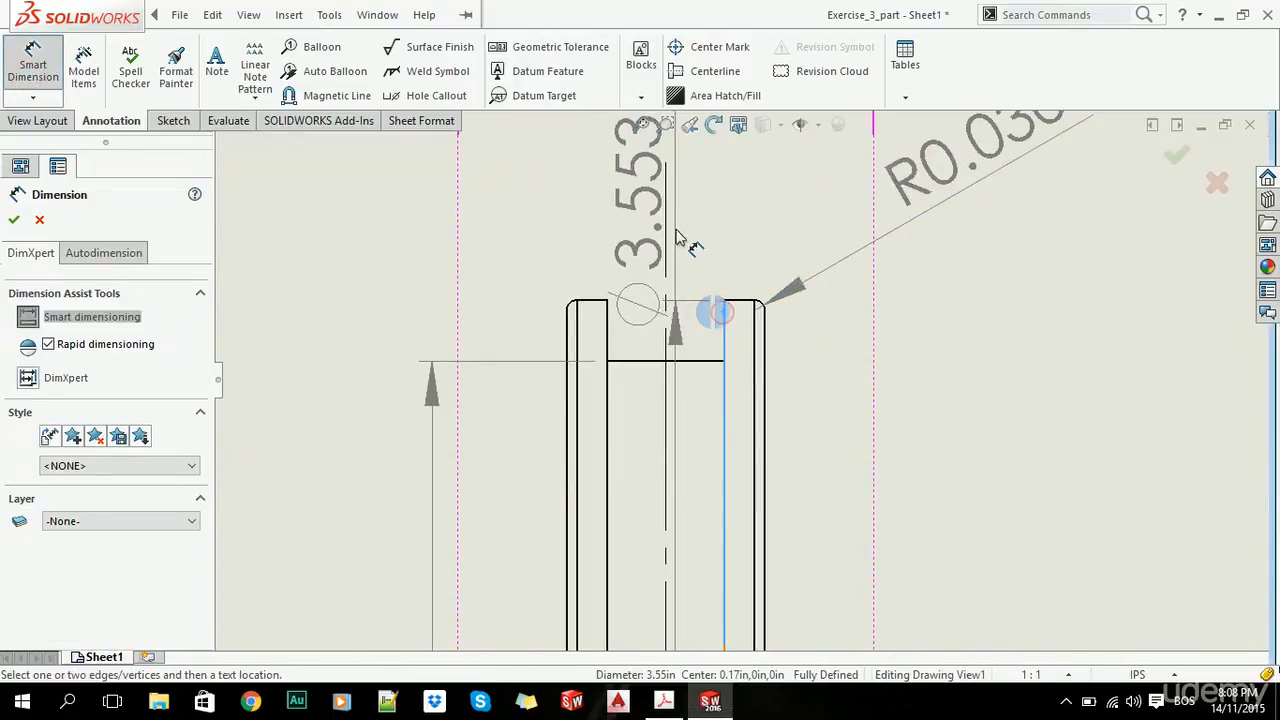
pyautogui.click(668, 304)
pyautogui.scroll(2, 720, 323)
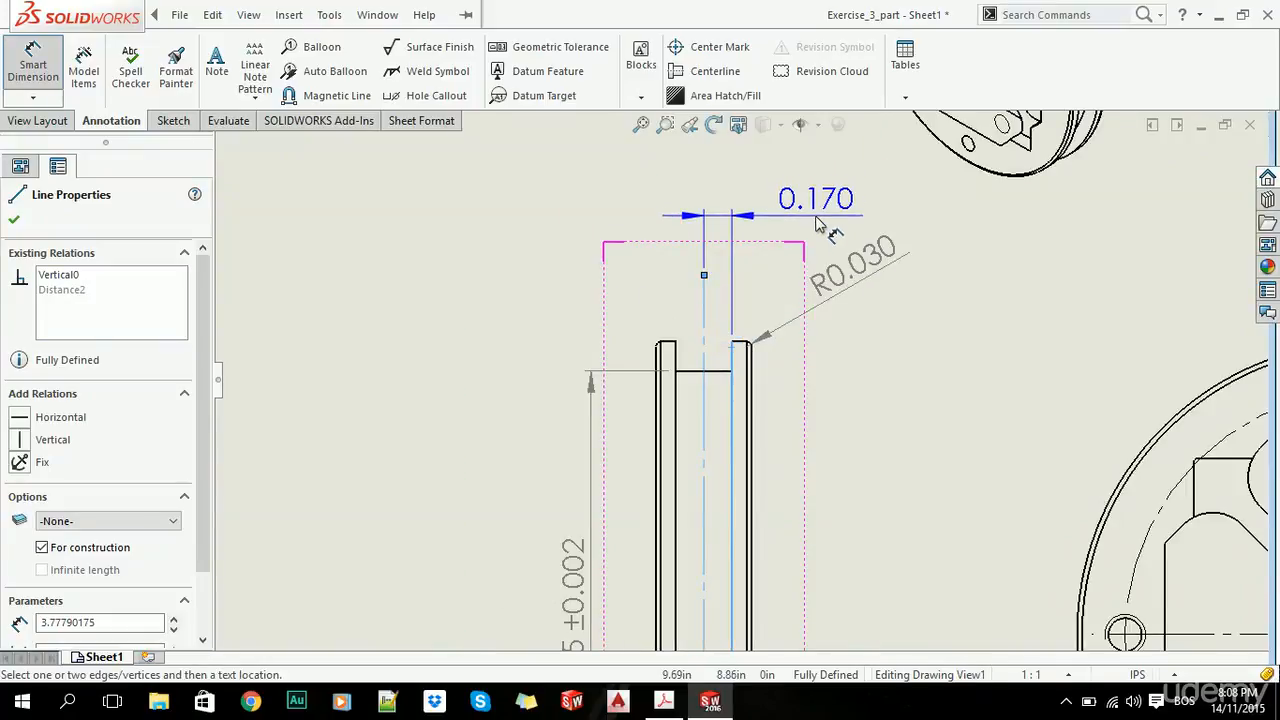
pyautogui.click(815, 216)
pyautogui.click(831, 438)
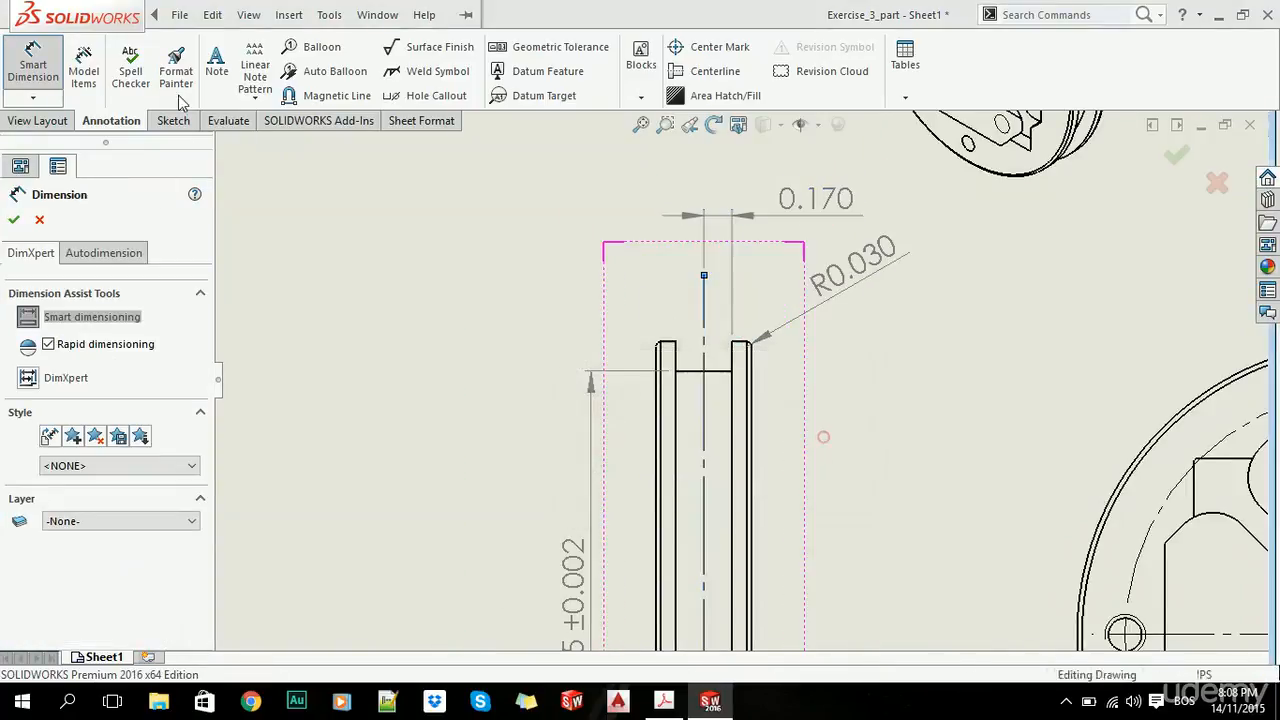
# Step: Dimension the groove's full width between its two inner walls, placed above and left of the edge view, and switch to the Acrobat reference PDF
pyautogui.scroll(-1, 700, 360)
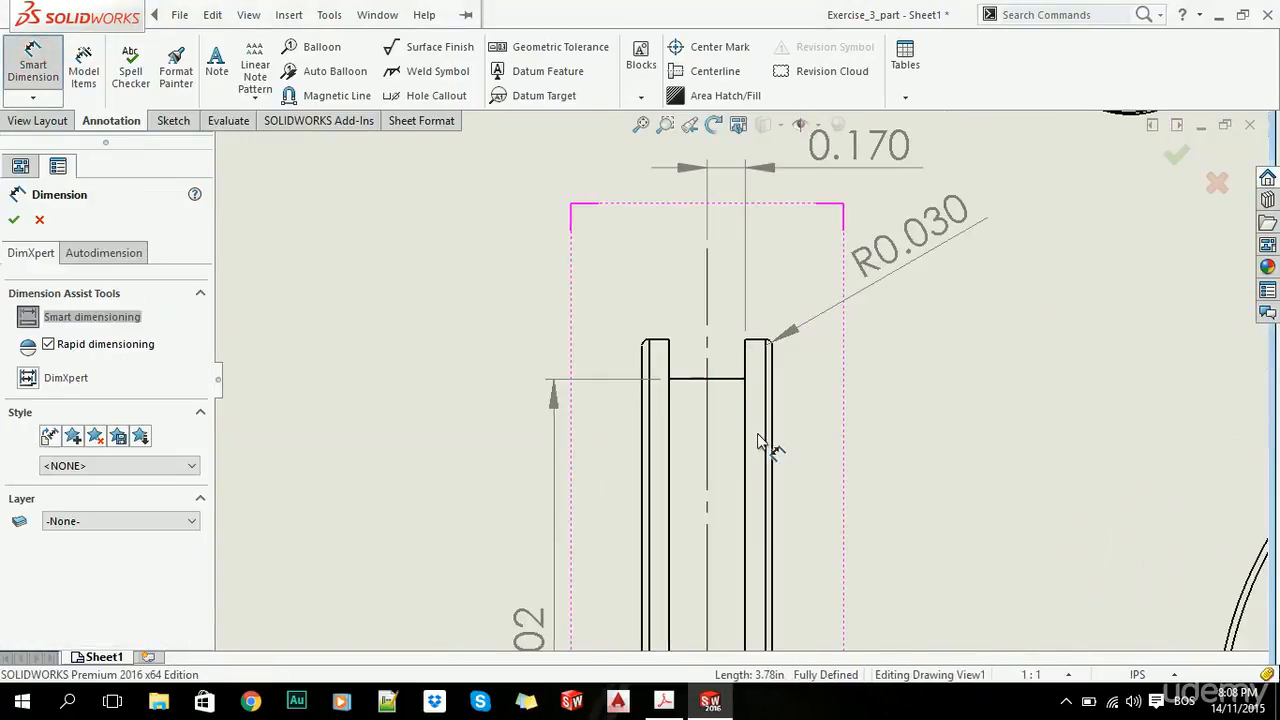
pyautogui.click(746, 432)
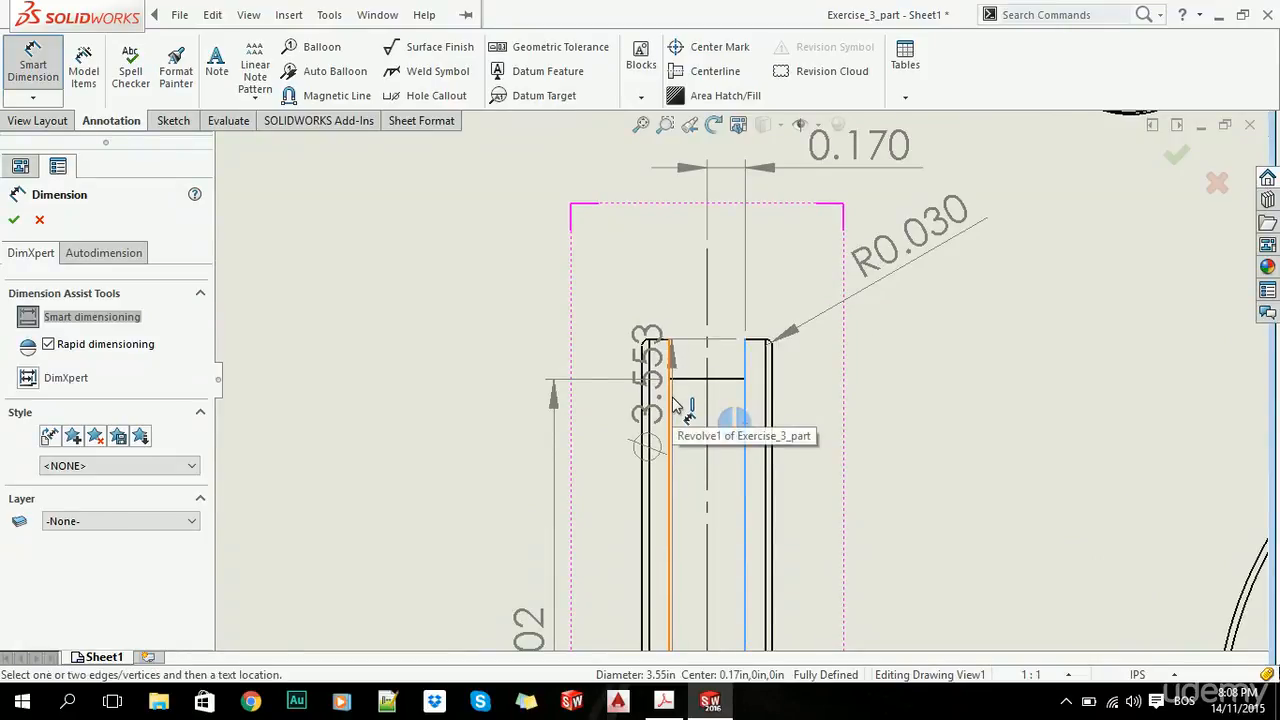
pyautogui.click(671, 396)
pyautogui.click(433, 262)
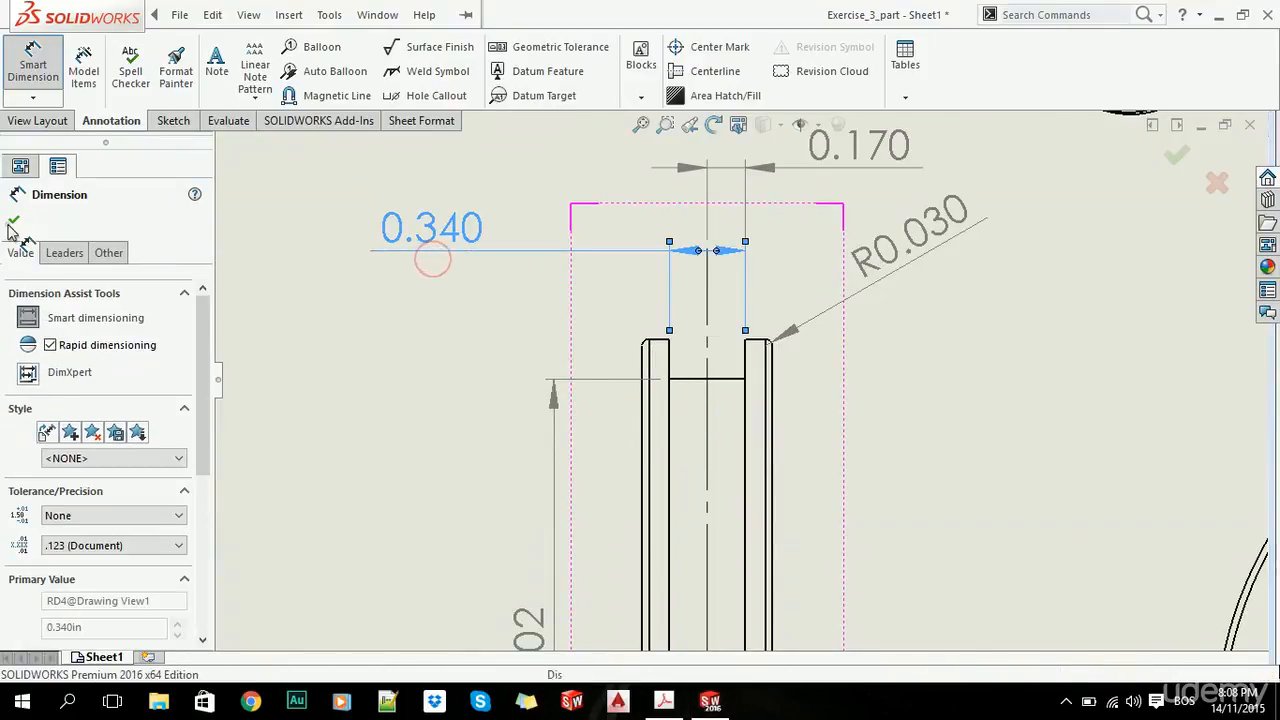
pyautogui.click(14, 220)
pyautogui.hotkey('alt', 'Tab')
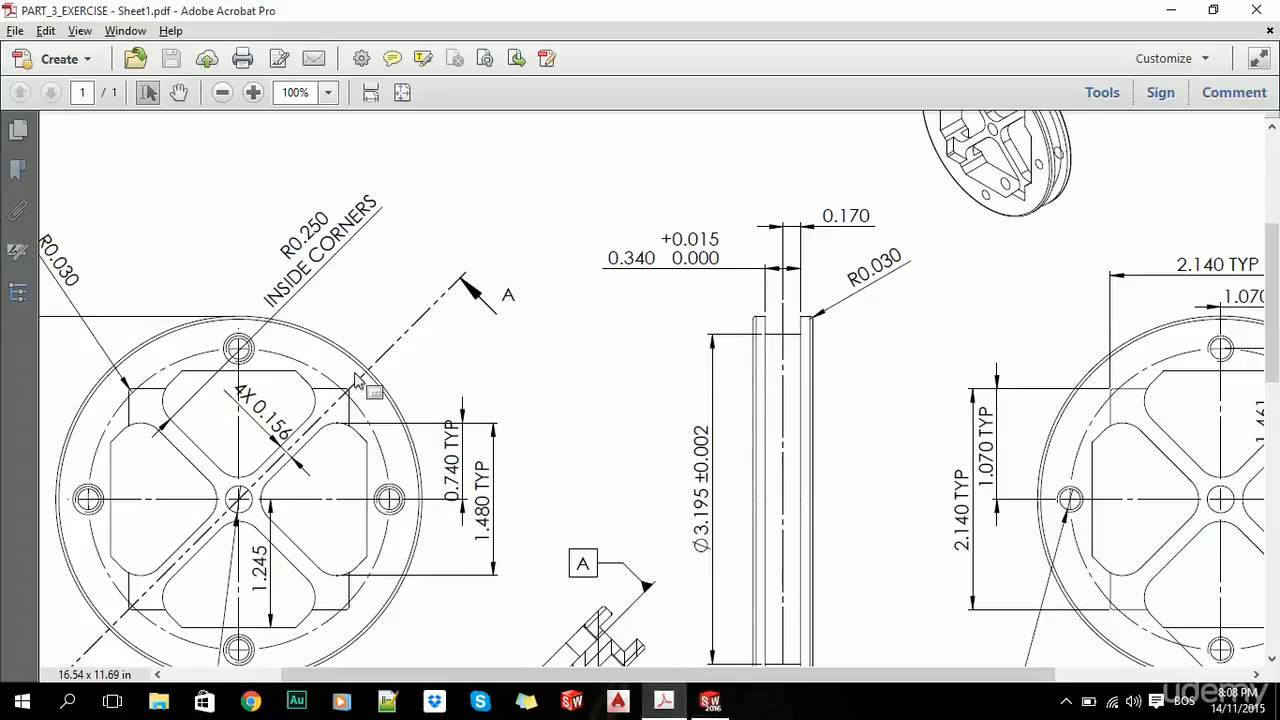
# Step: Back in SOLIDWORKS, give the groove width dimension above the edge view a bilateral tolerance of +0.015 in and 0.000 in
pyautogui.hotkey('alt', 'Tab')
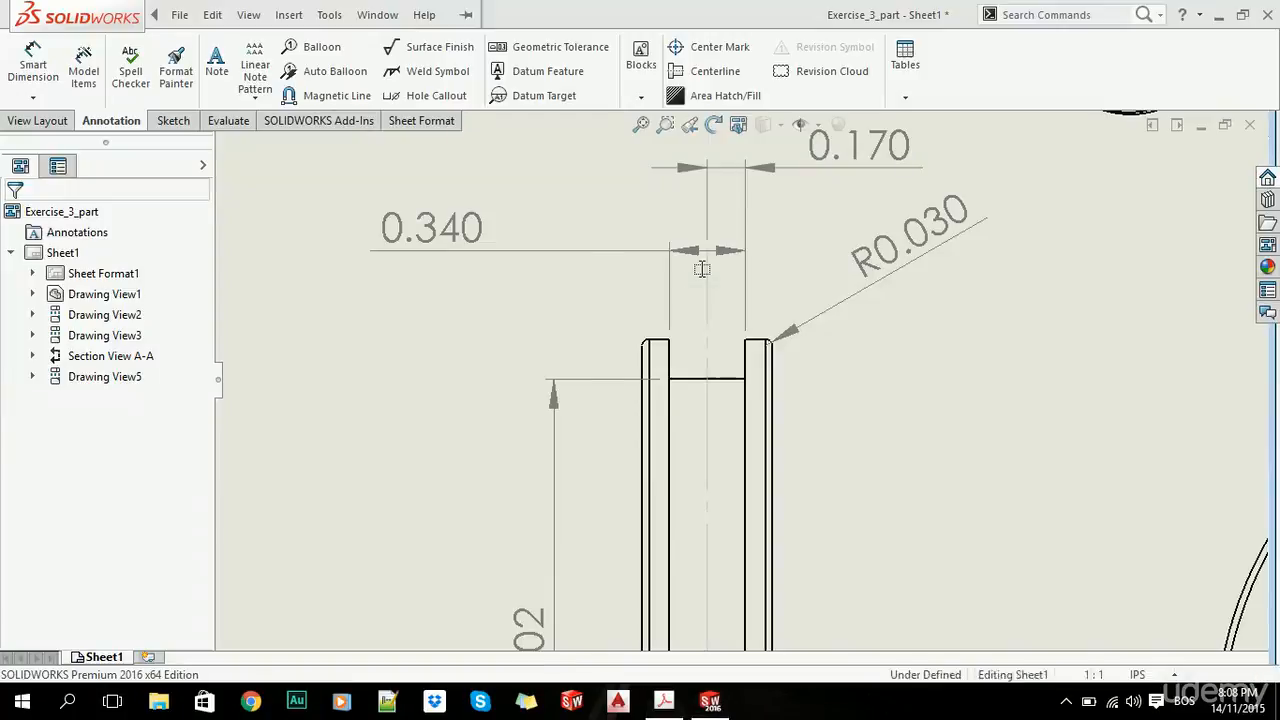
pyautogui.click(455, 243)
pyautogui.click(97, 399)
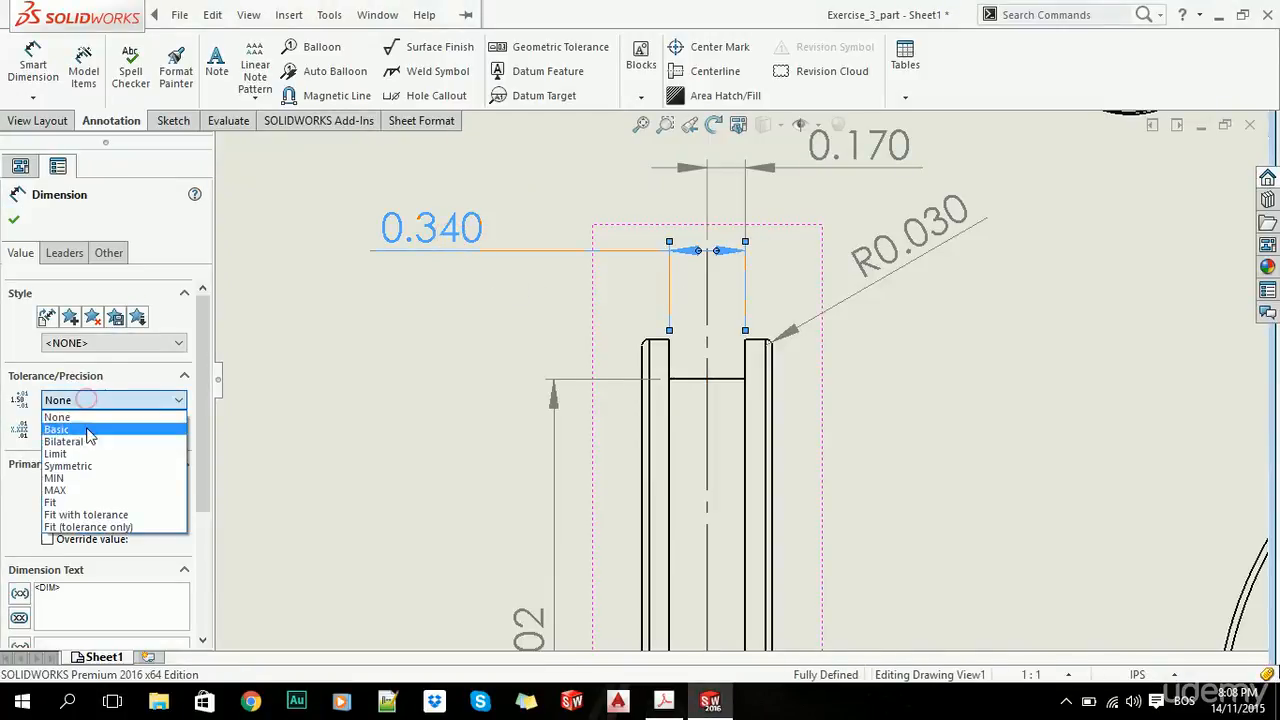
pyautogui.click(85, 438)
pyautogui.click(1064, 701)
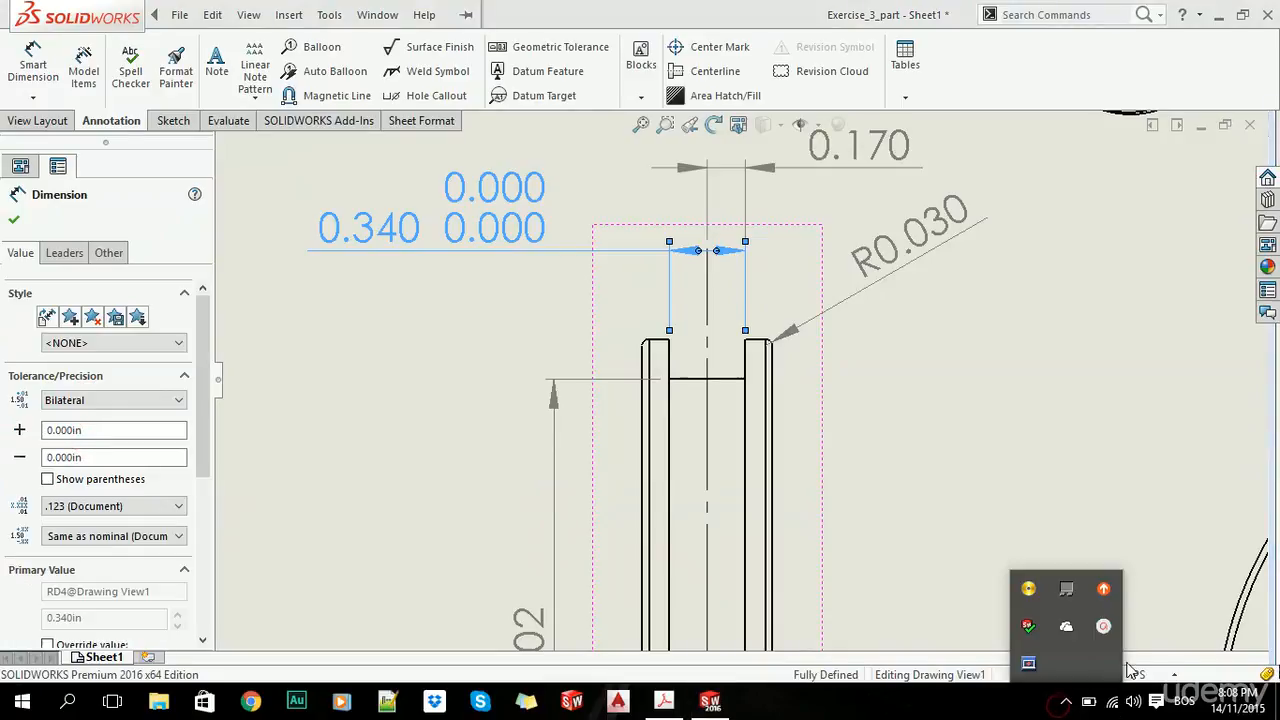
pyautogui.click(1103, 630)
pyautogui.click(1172, 672)
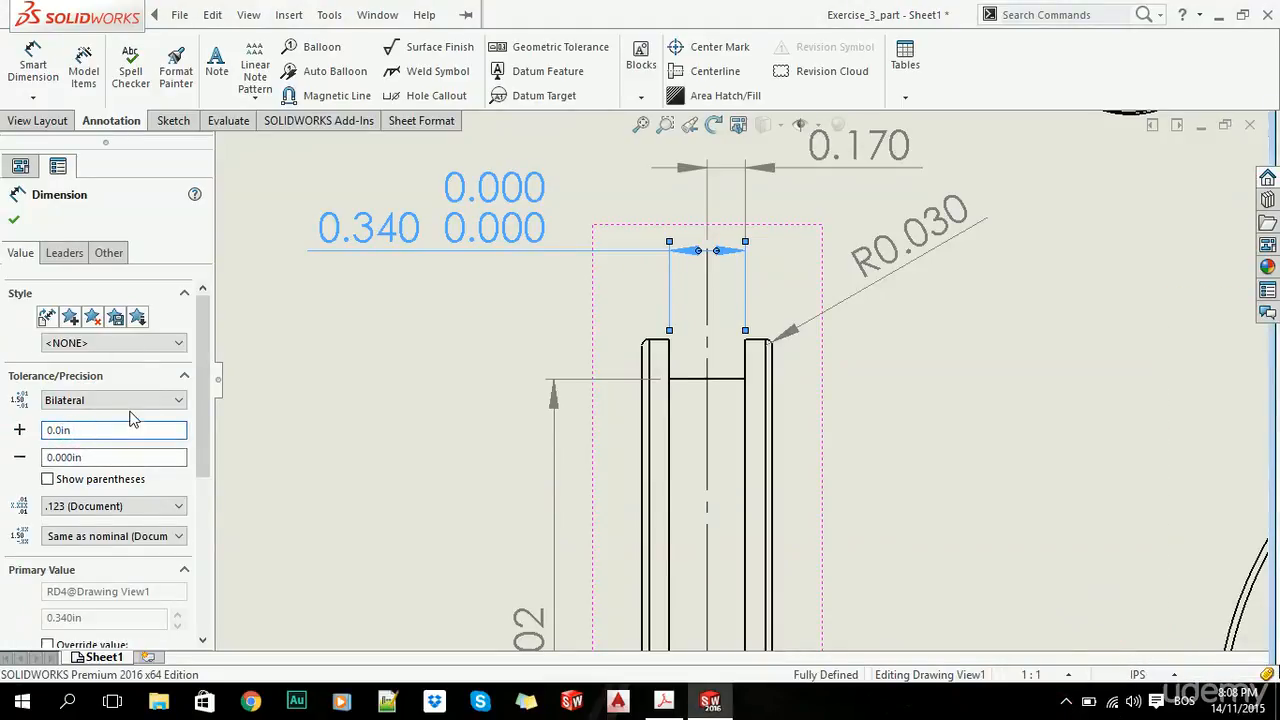
pyautogui.click(14, 219)
pyautogui.scroll(10, 685, 528)
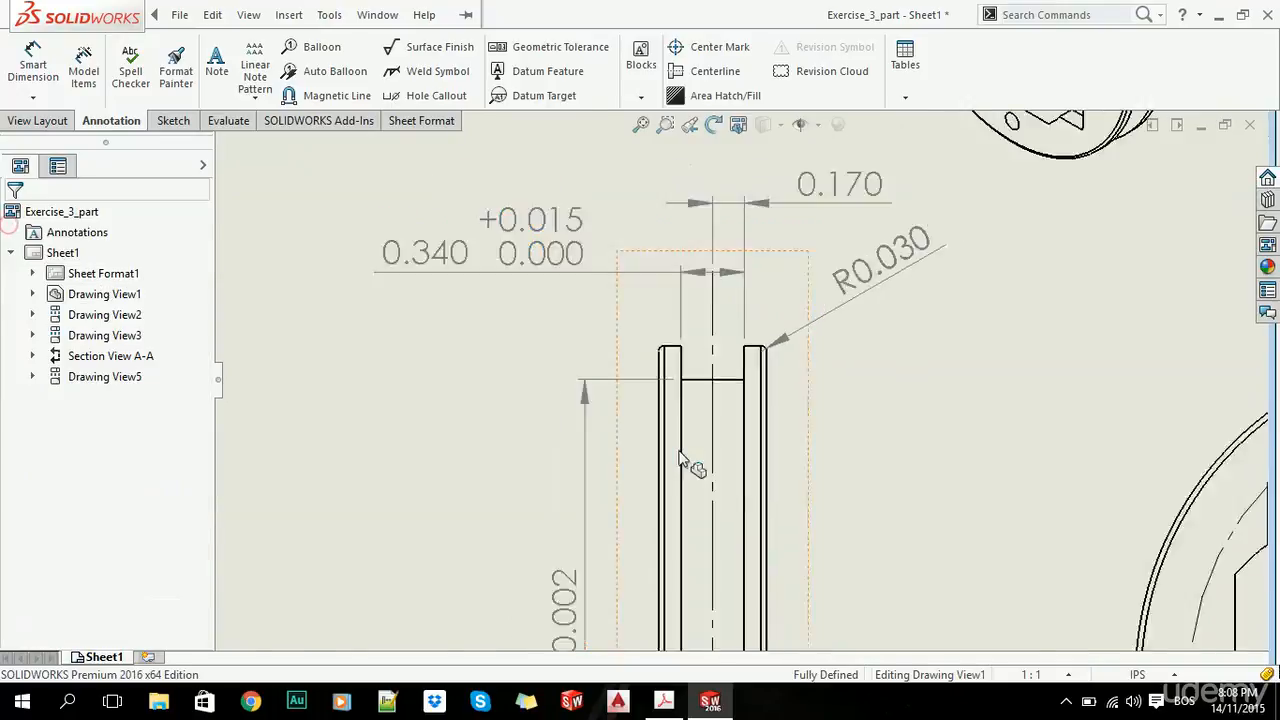
pyautogui.scroll(2, 685, 528)
pyautogui.scroll(-6, 552, 428)
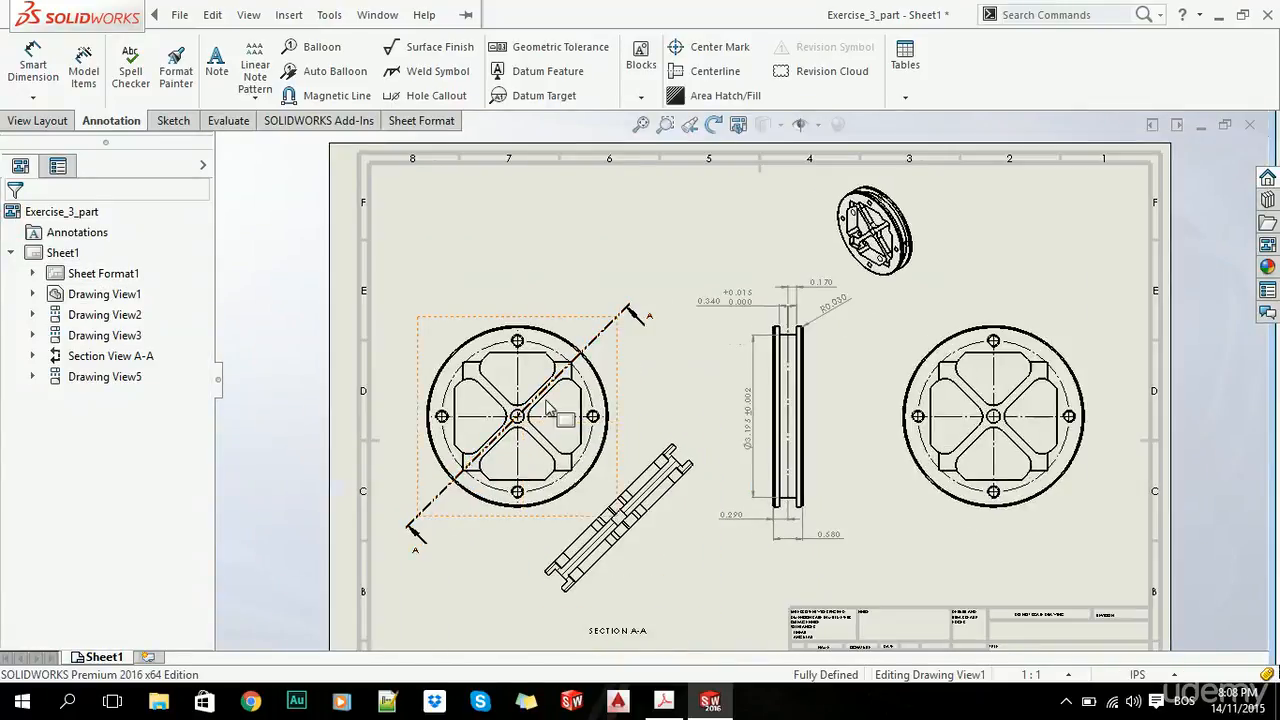
# Step: Check the front view's dimensions in the Acrobat reference PDF and, back in SOLIDWORKS, dimension the wheel's outer diameter, placed left of the front view
pyautogui.hotkey('alt', 'Tab')
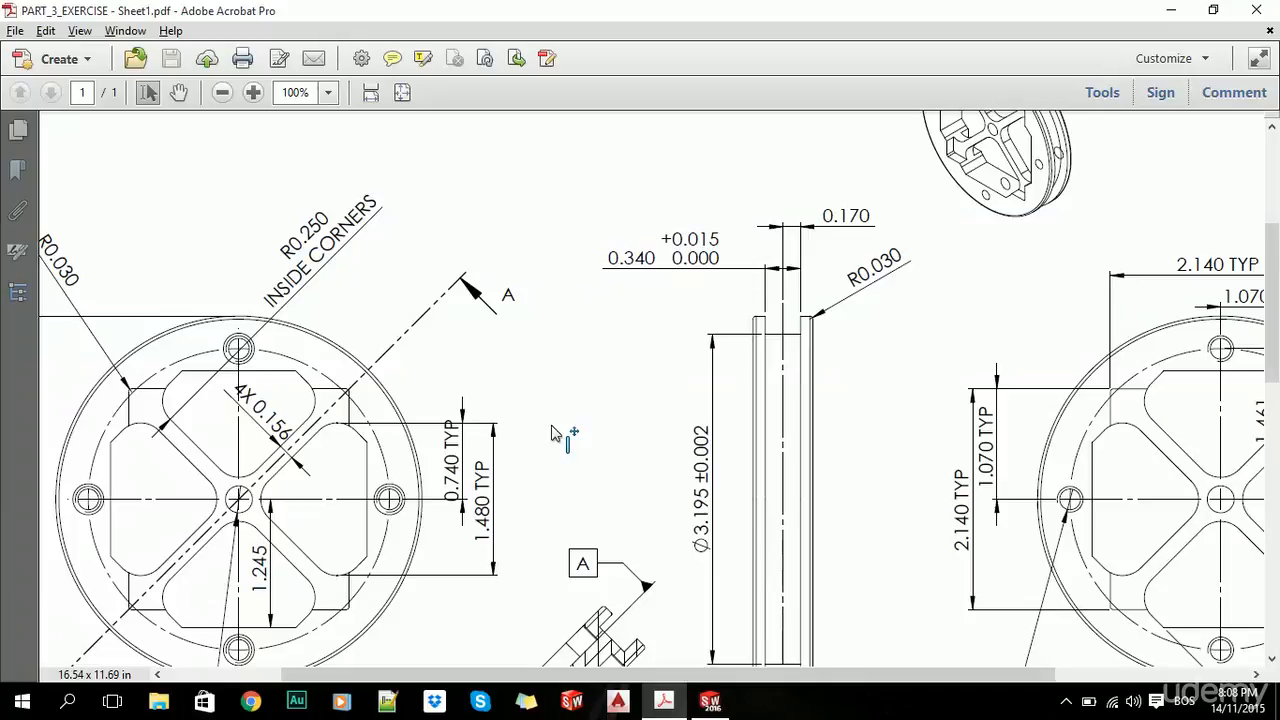
pyautogui.moveTo(503, 674); pyautogui.dragTo(388, 668)
pyautogui.scroll(-3, 450, 458)
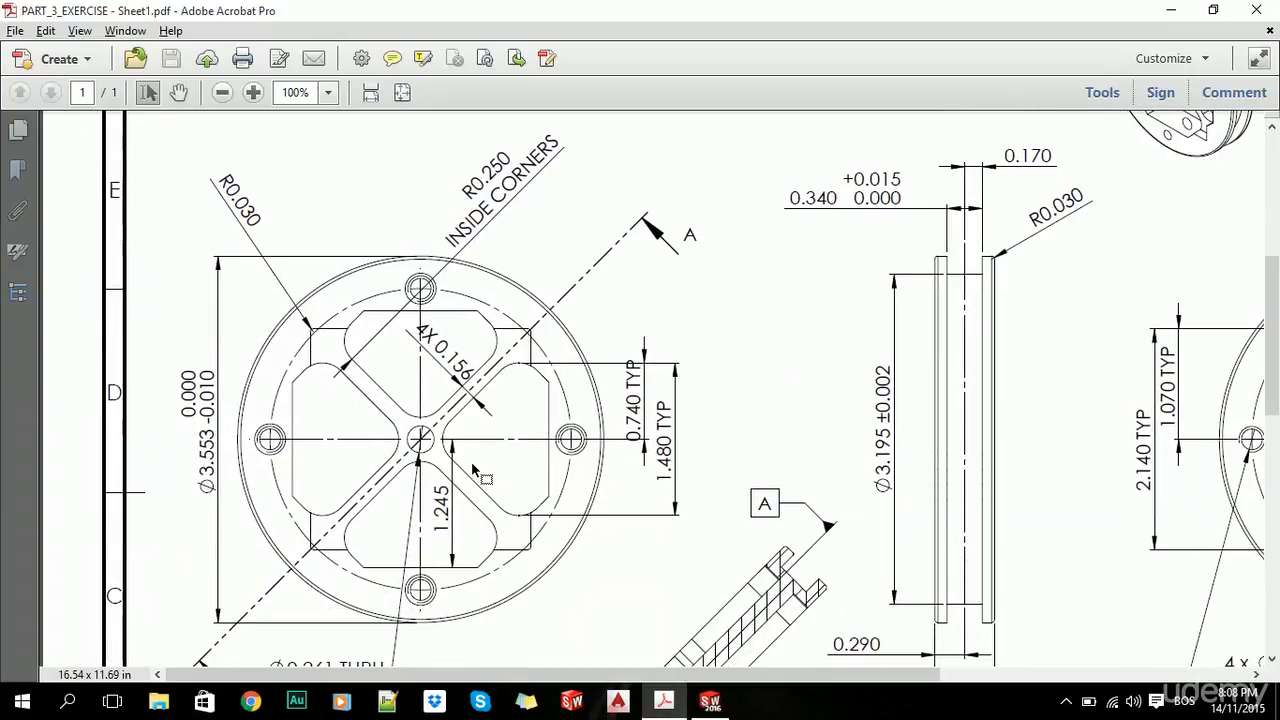
pyautogui.hotkey('alt', 'Tab')
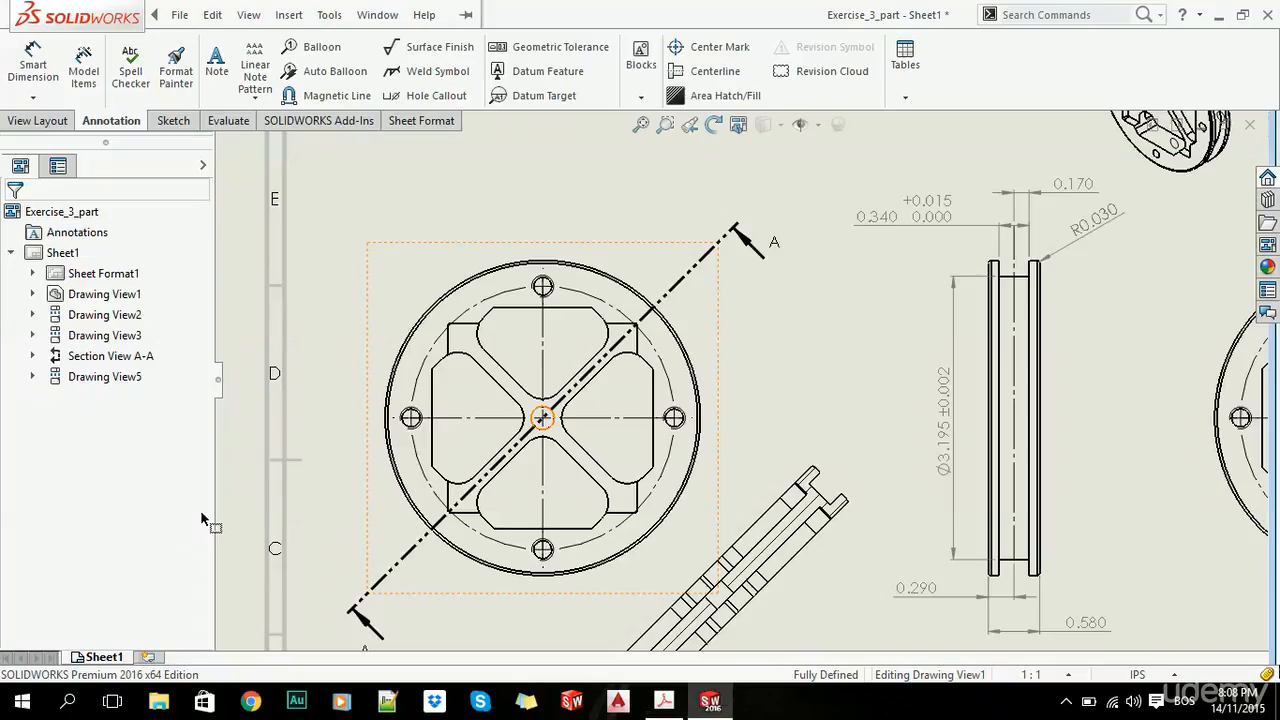
pyautogui.click(33, 62)
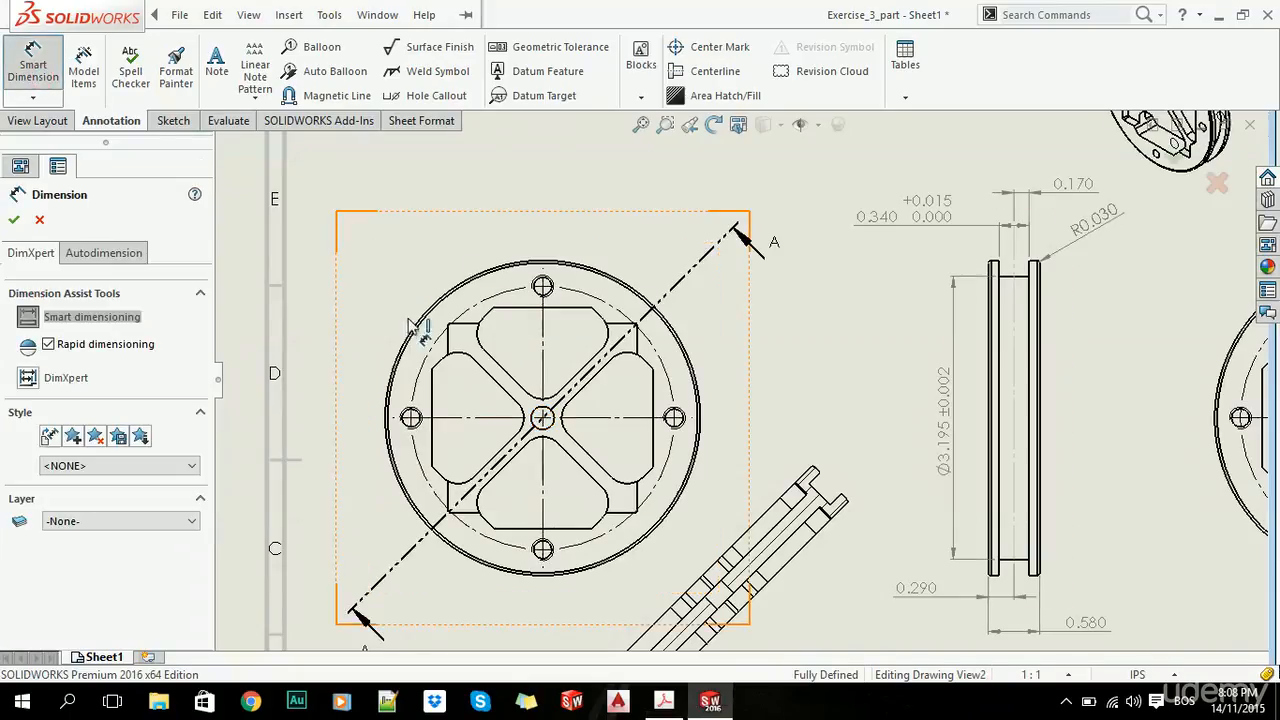
pyautogui.scroll(-1, 435, 350)
pyautogui.click(441, 352)
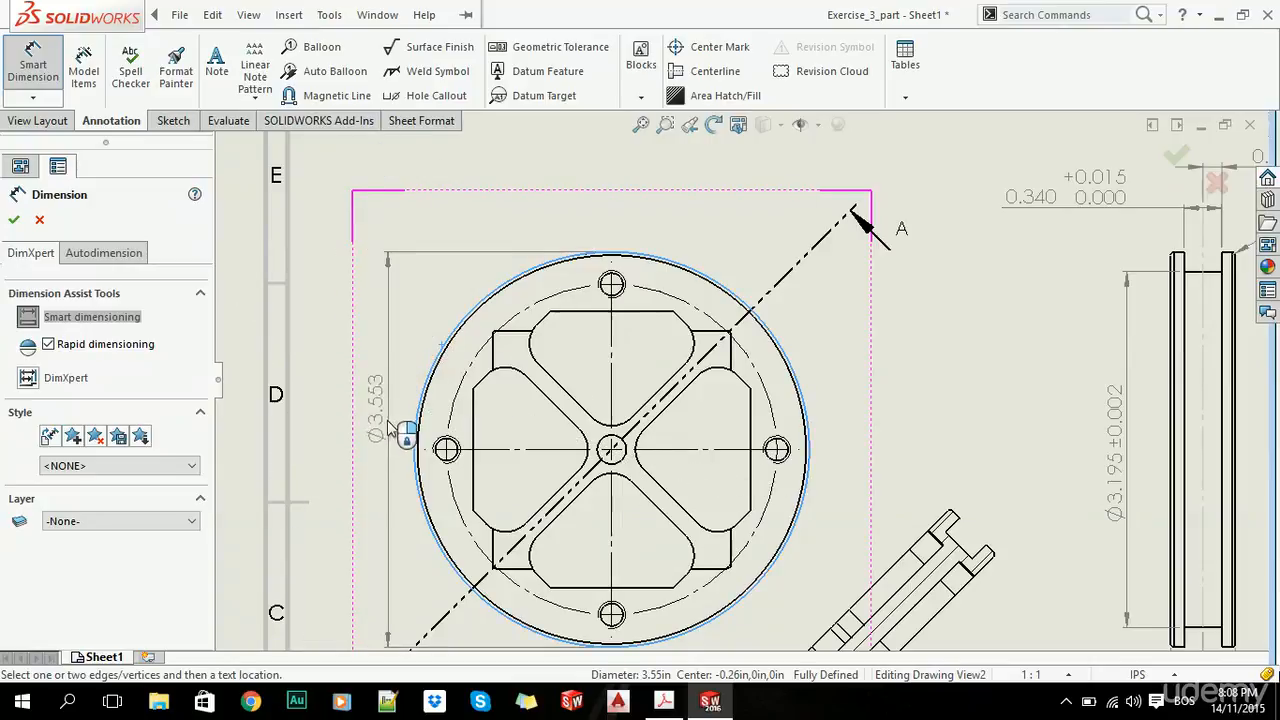
pyautogui.click(376, 452)
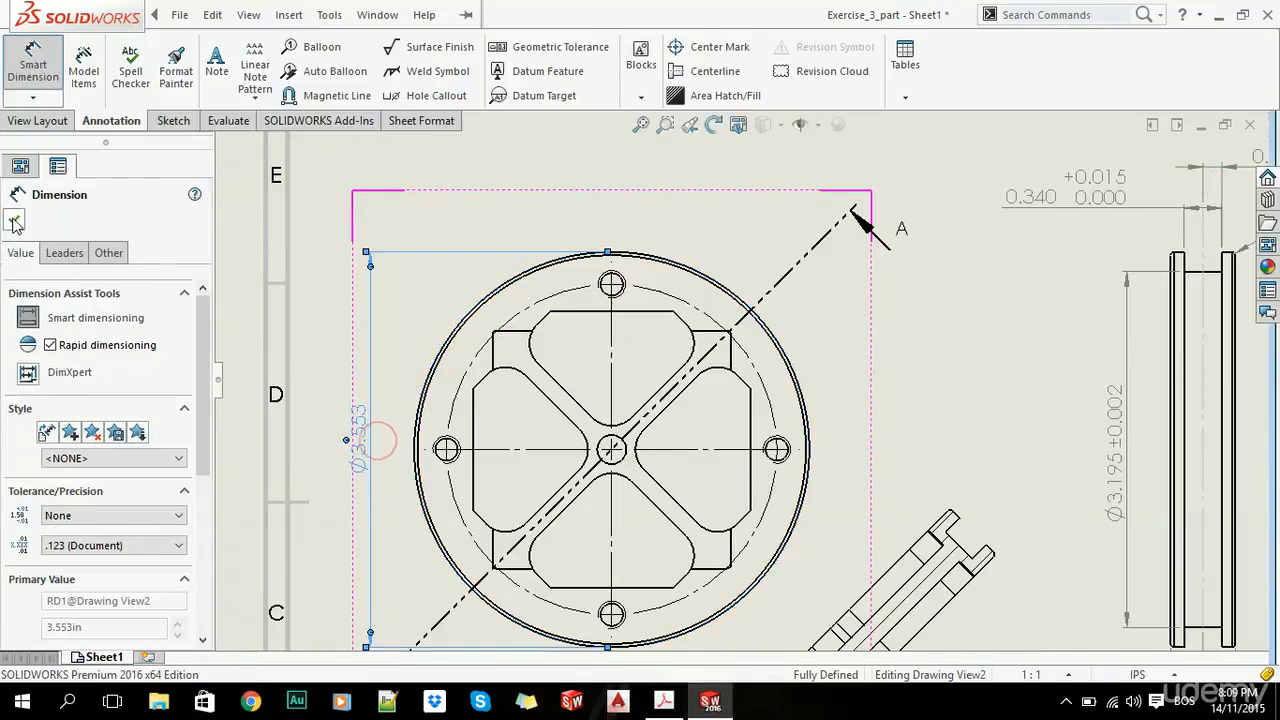
pyautogui.press('Escape')
# Step: Give the outer diameter dimension a bilateral tolerance of 0.000 in and -0.010 in
pyautogui.click(358, 421)
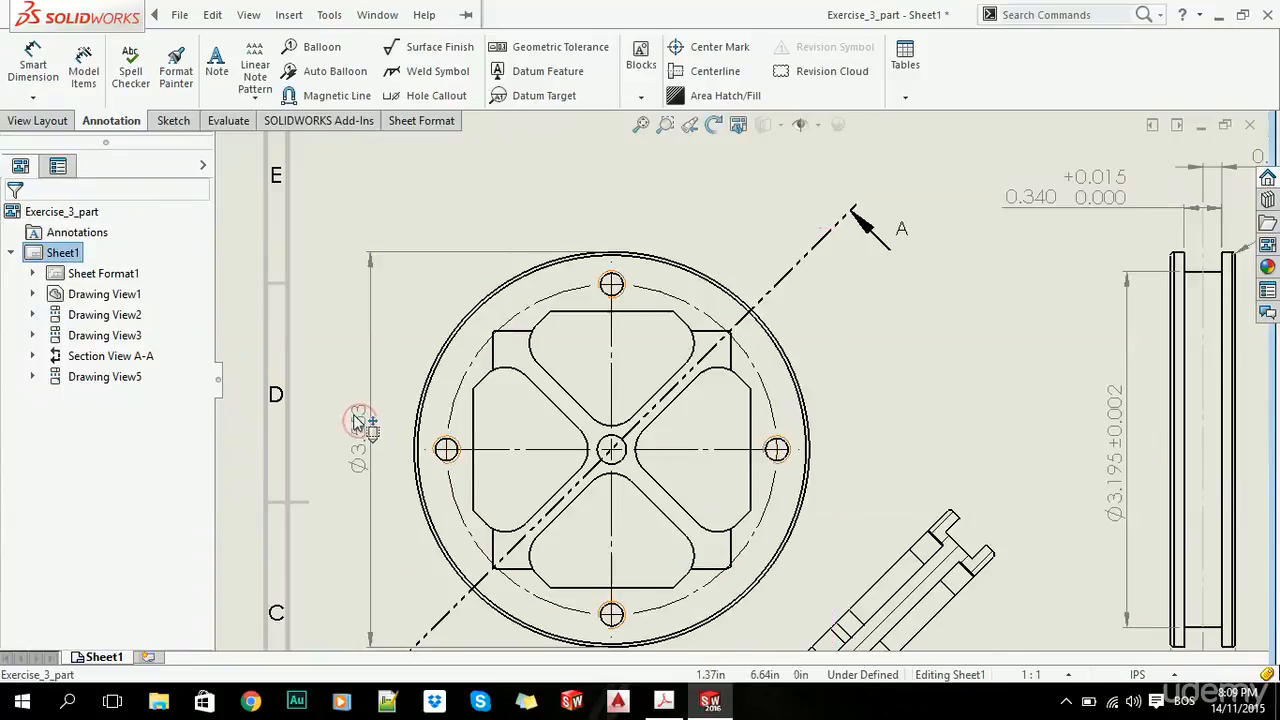
pyautogui.hotkey('alt', 'Tab')
pyautogui.hotkey('alt', 'Tab')
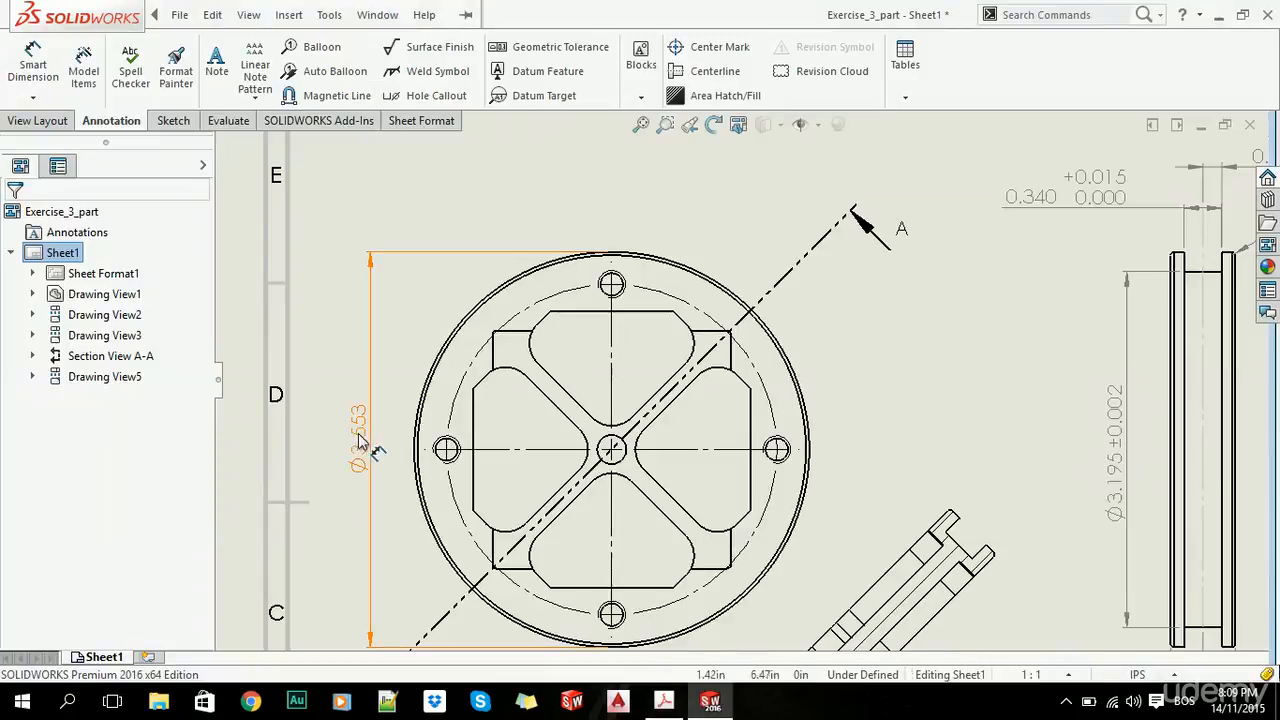
pyautogui.click(372, 268)
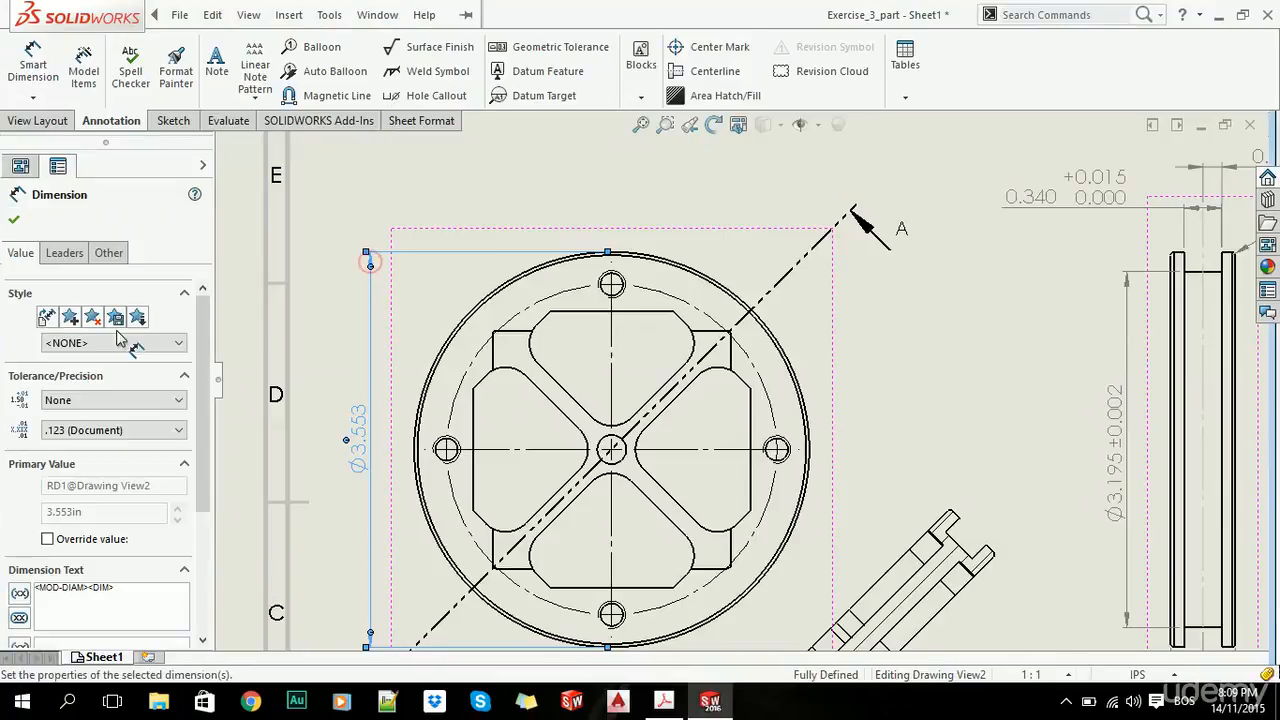
pyautogui.click(80, 400)
pyautogui.click(79, 442)
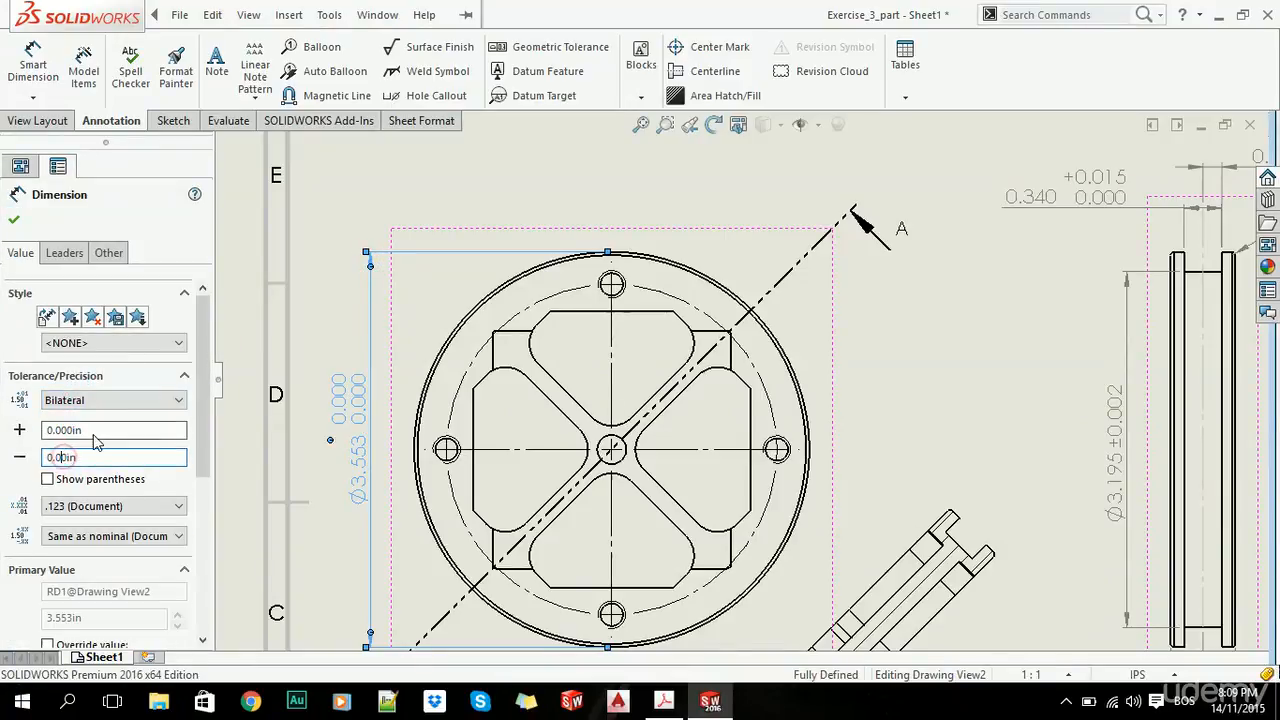
pyautogui.click(18, 220)
pyautogui.scroll(2, 834, 440)
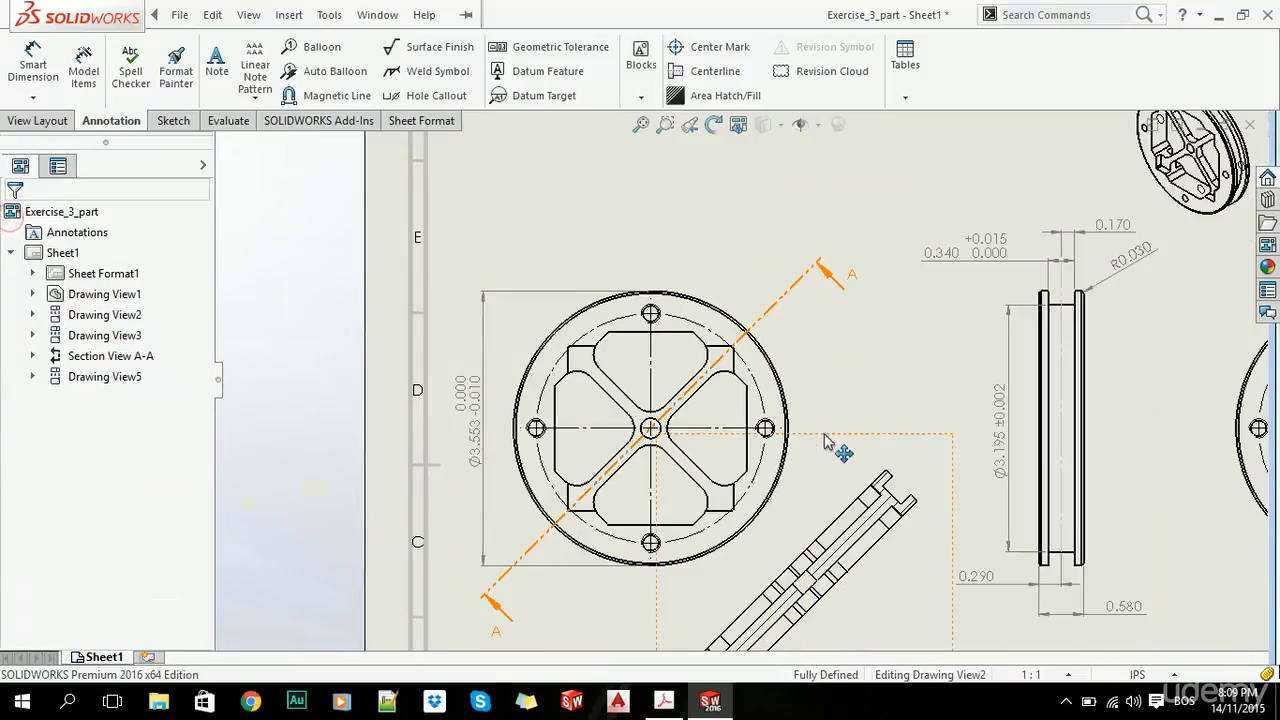
# Step: Check the Acrobat reference PDF and, back in SOLIDWORKS, add a radius dimension to the square pocket's upper-left corner, placed outside the front view's circle
pyautogui.hotkey('alt', 'Tab')
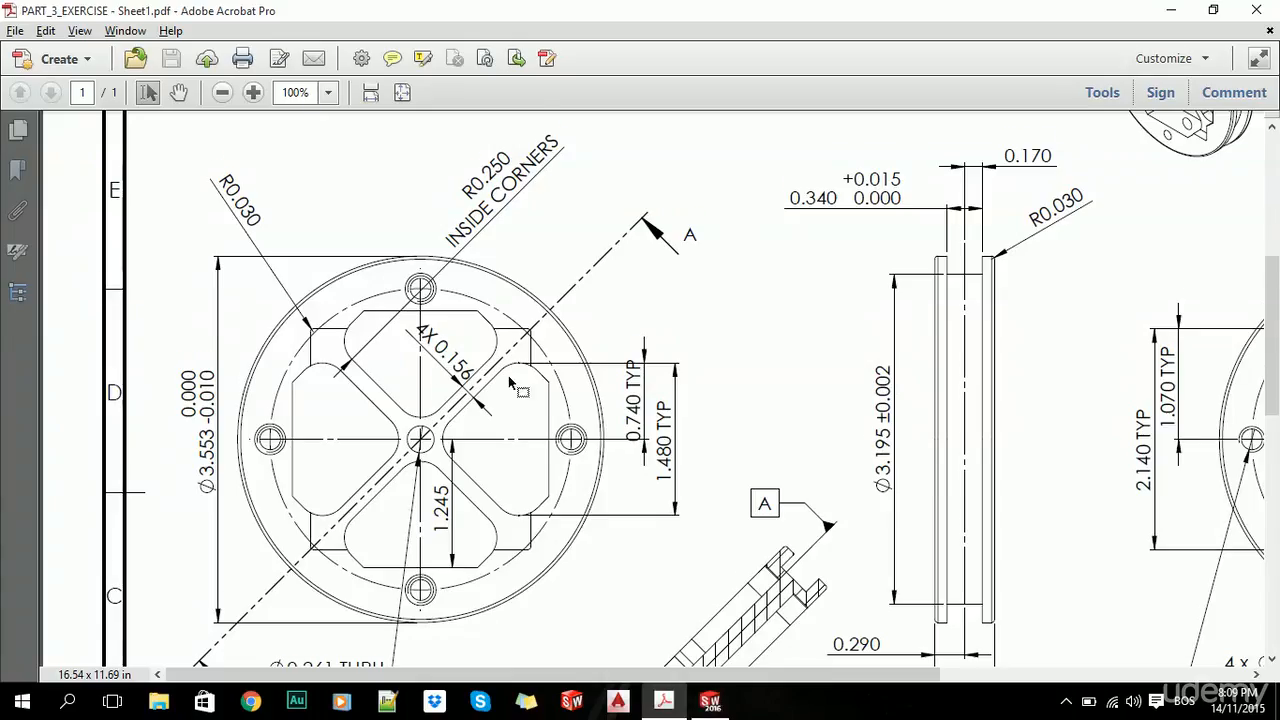
pyautogui.scroll(-1, 510, 382)
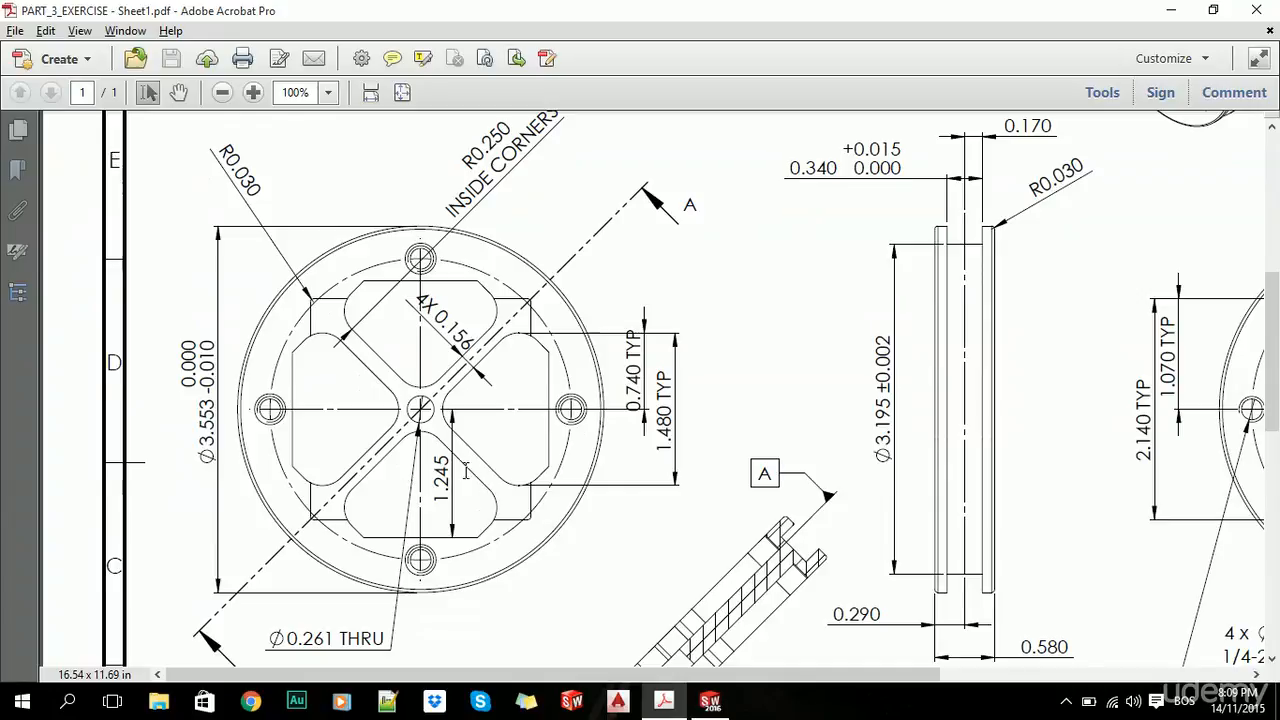
pyautogui.scroll(1, 465, 471)
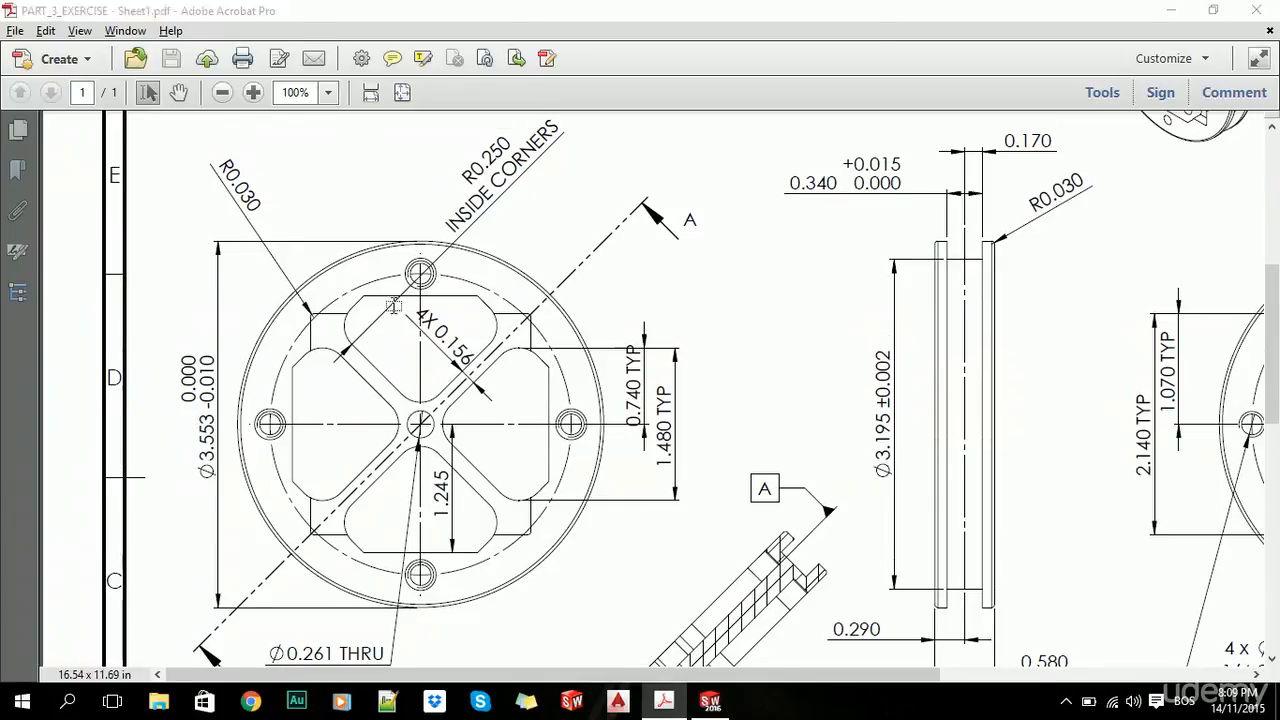
pyautogui.hotkey('alt', 'Tab')
pyautogui.click(33, 62)
pyautogui.scroll(-5, 549, 363)
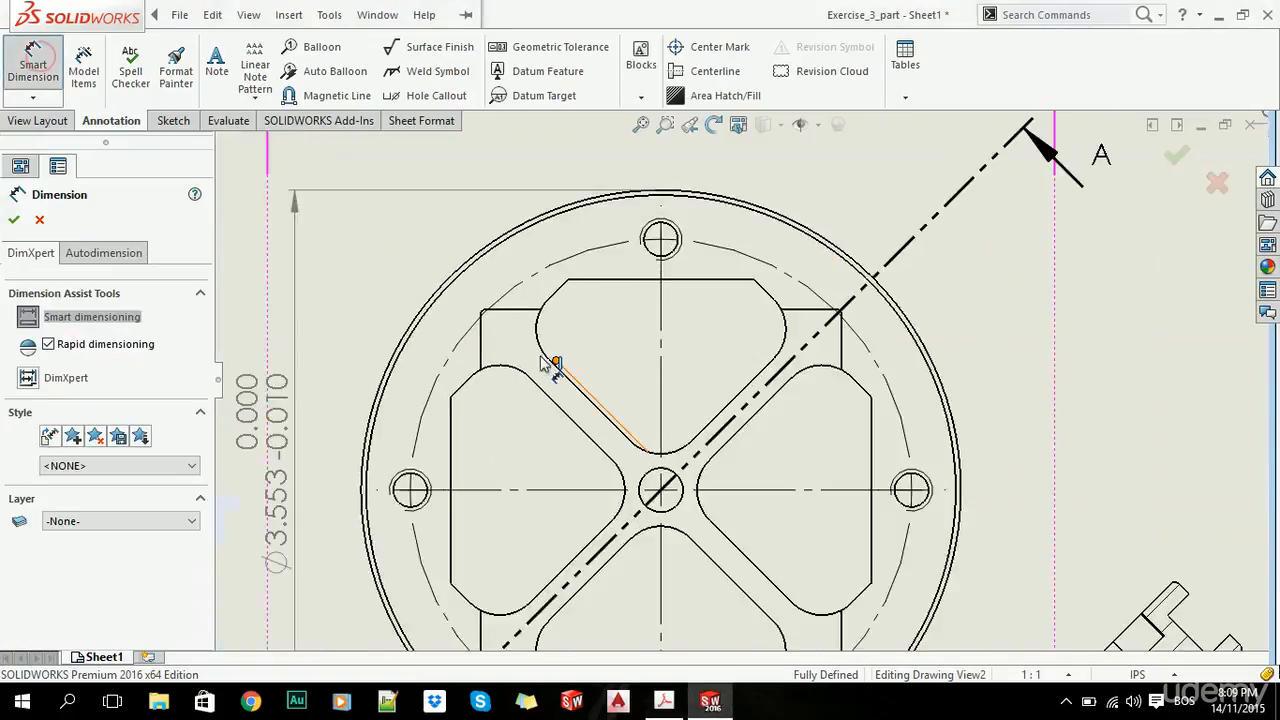
pyautogui.click(517, 316)
pyautogui.scroll(5, 540, 320)
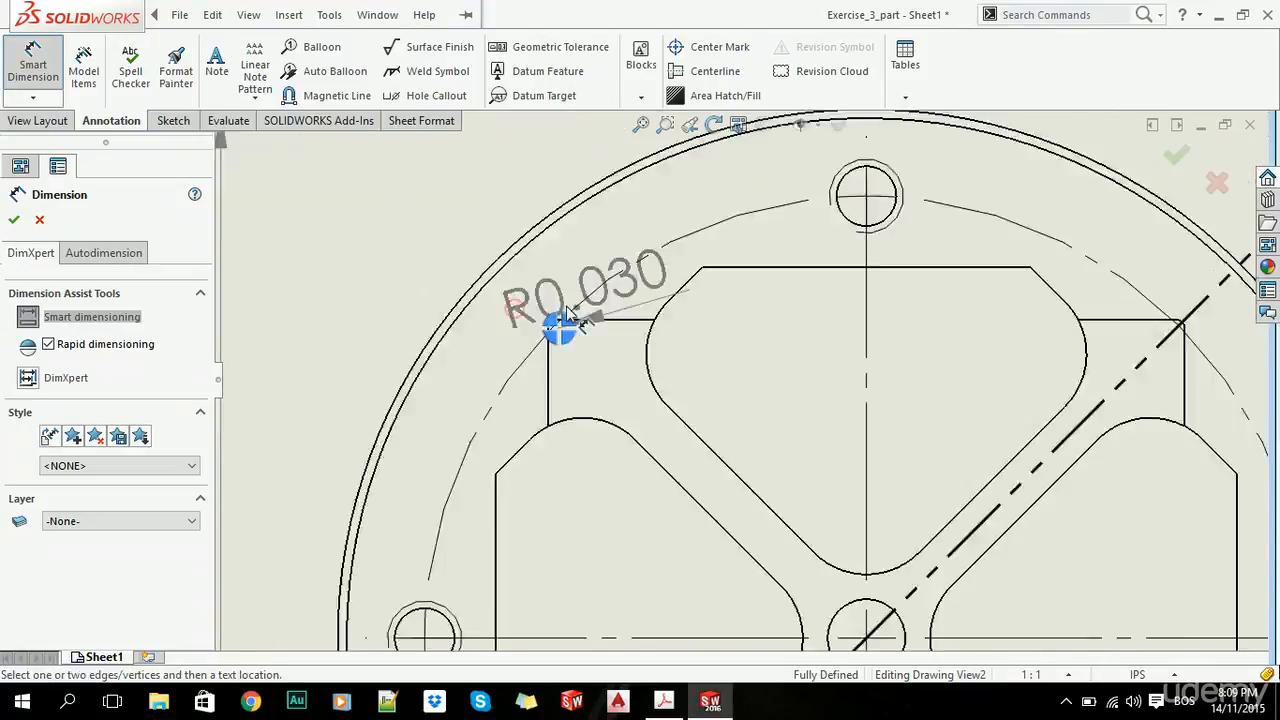
pyautogui.click(551, 226)
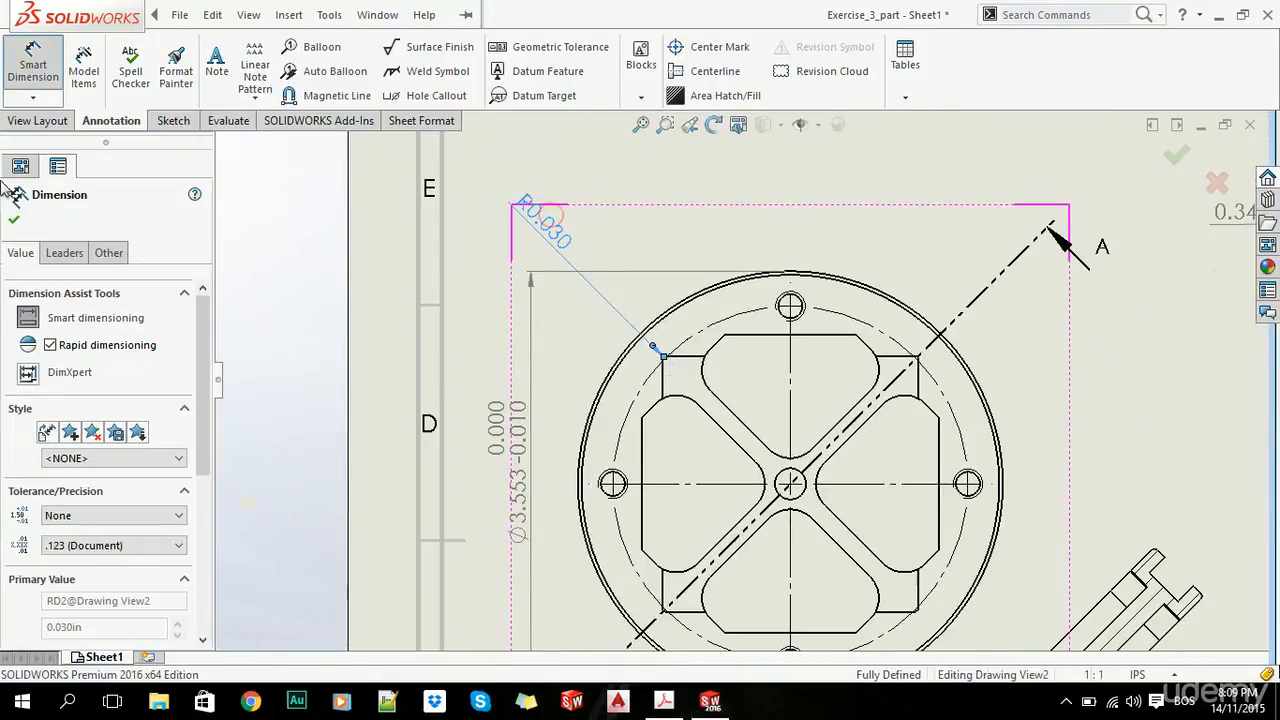
pyautogui.click(14, 219)
# Step: Dimension the distance from the front view's horizontal centerline to the bottom edge of the lower cutout, placed inside the cutout
pyautogui.click(45, 71)
pyautogui.scroll(3, 645, 484)
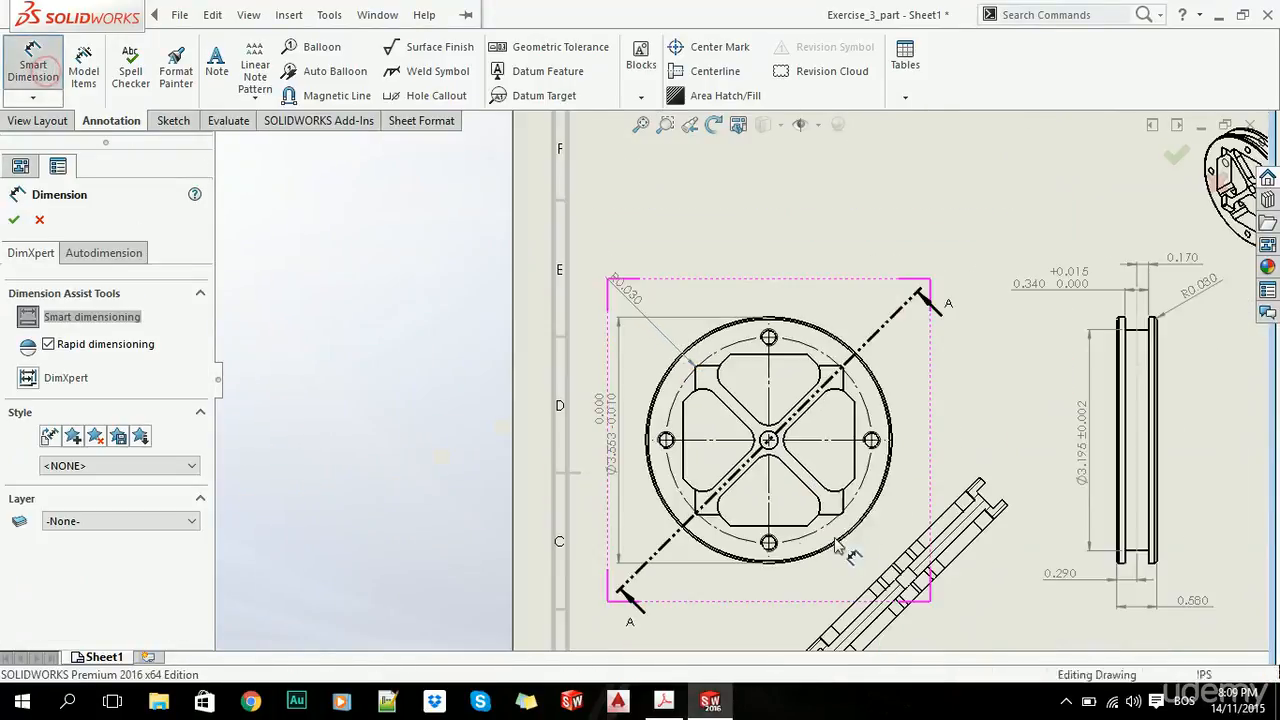
pyautogui.scroll(-6, 787, 455)
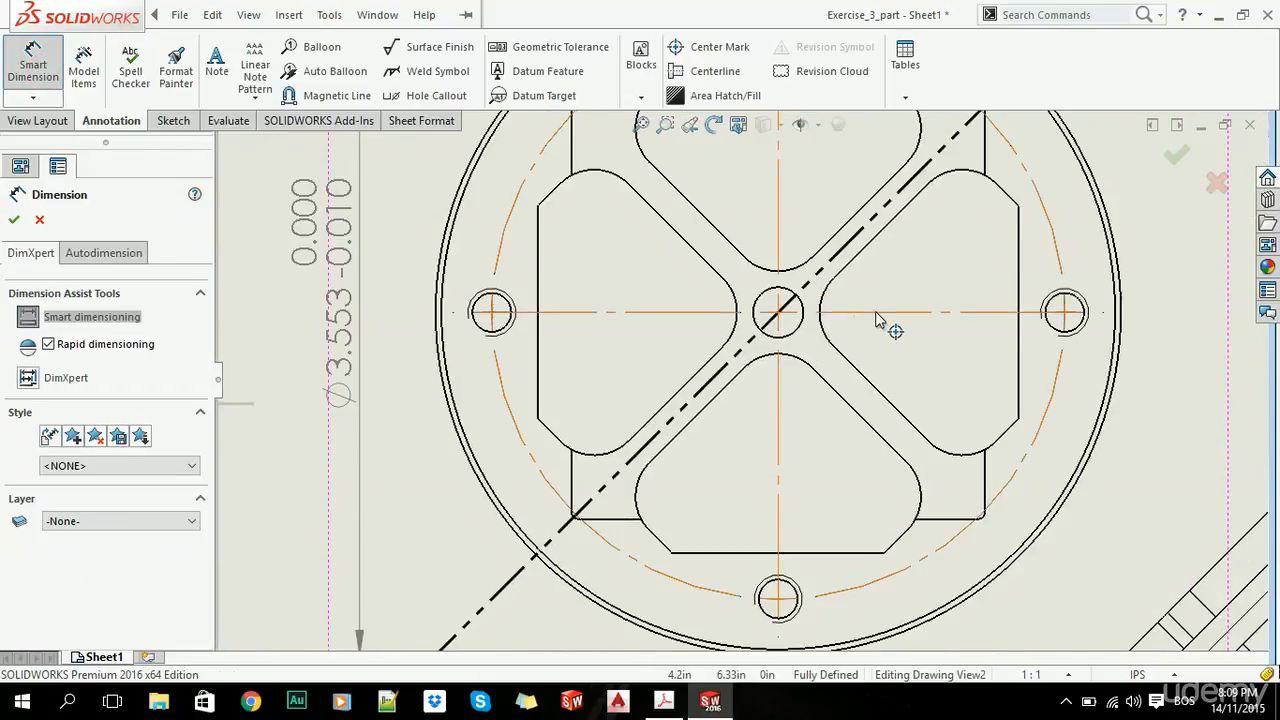
pyautogui.click(875, 311)
pyautogui.click(838, 558)
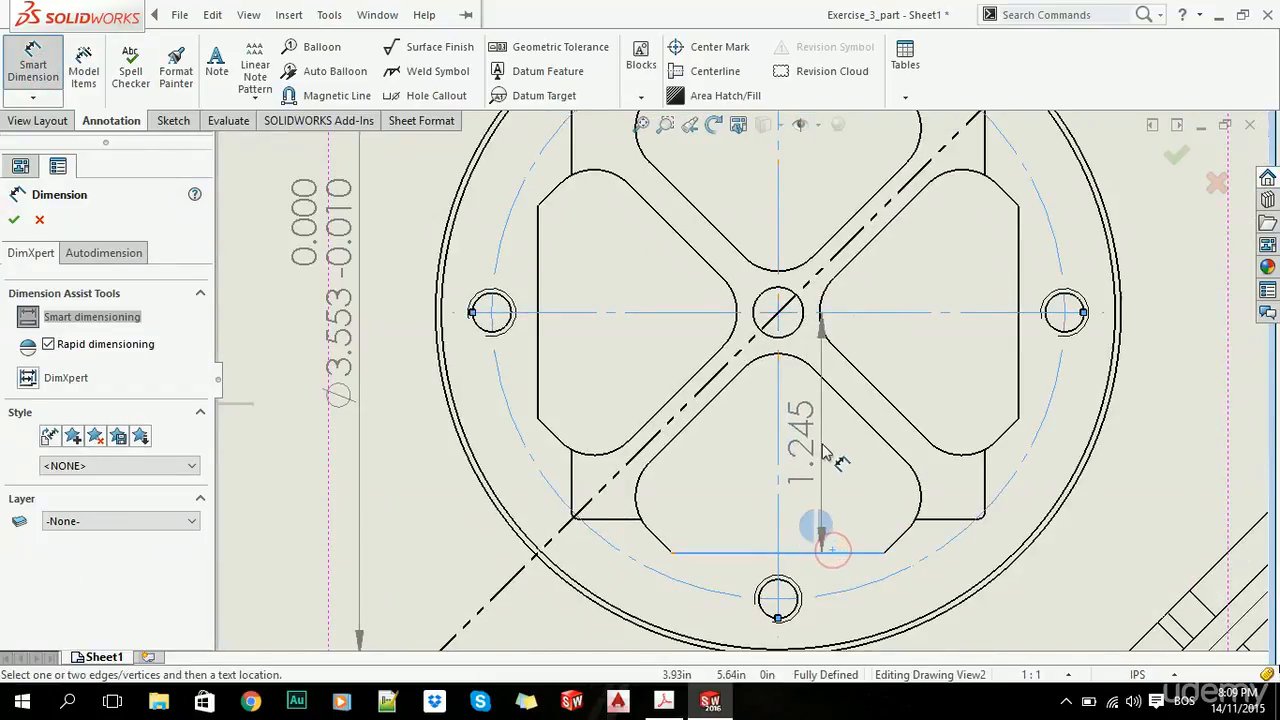
pyautogui.click(817, 527)
pyautogui.click(13, 221)
pyautogui.scroll(4, 745, 335)
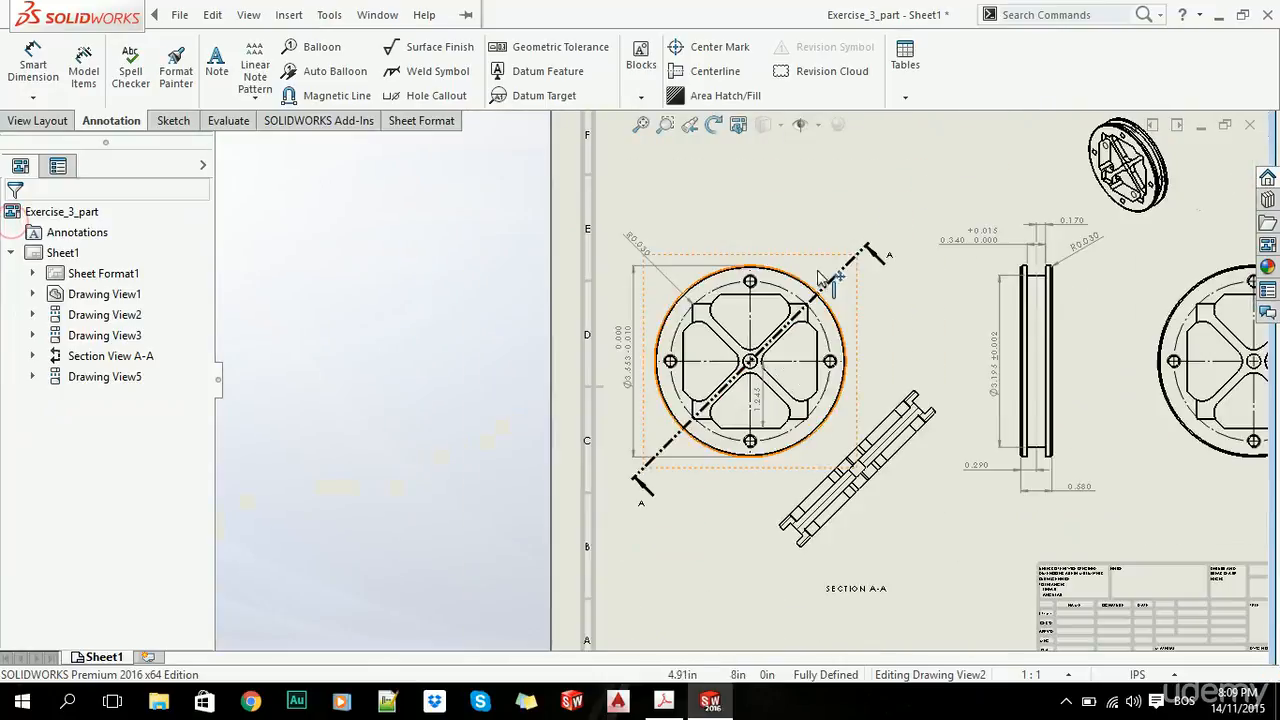
pyautogui.scroll(-3, 745, 335)
# Step: Check the Acrobat reference PDF and, back in SOLIDWORKS, add a radius dimension to the upper cutout's left rounded corner, placed above the front view
pyautogui.hotkey('alt', 'Tab')
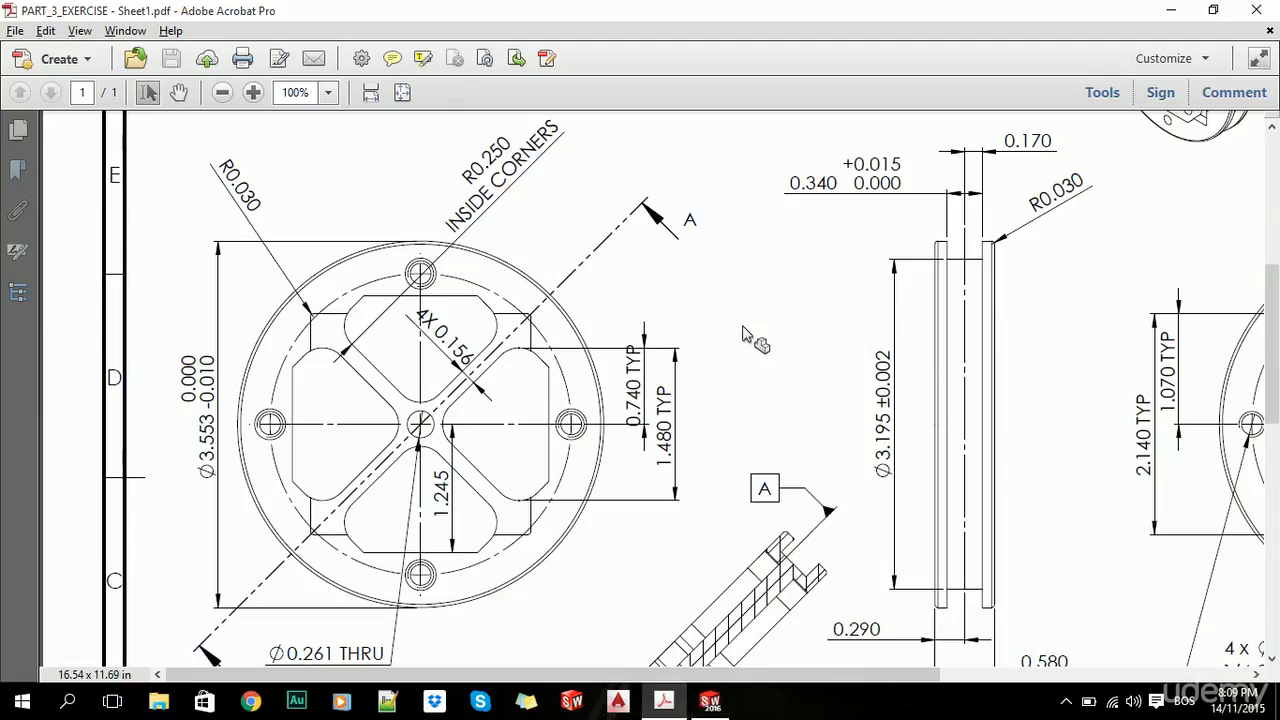
pyautogui.scroll(1, 535, 370)
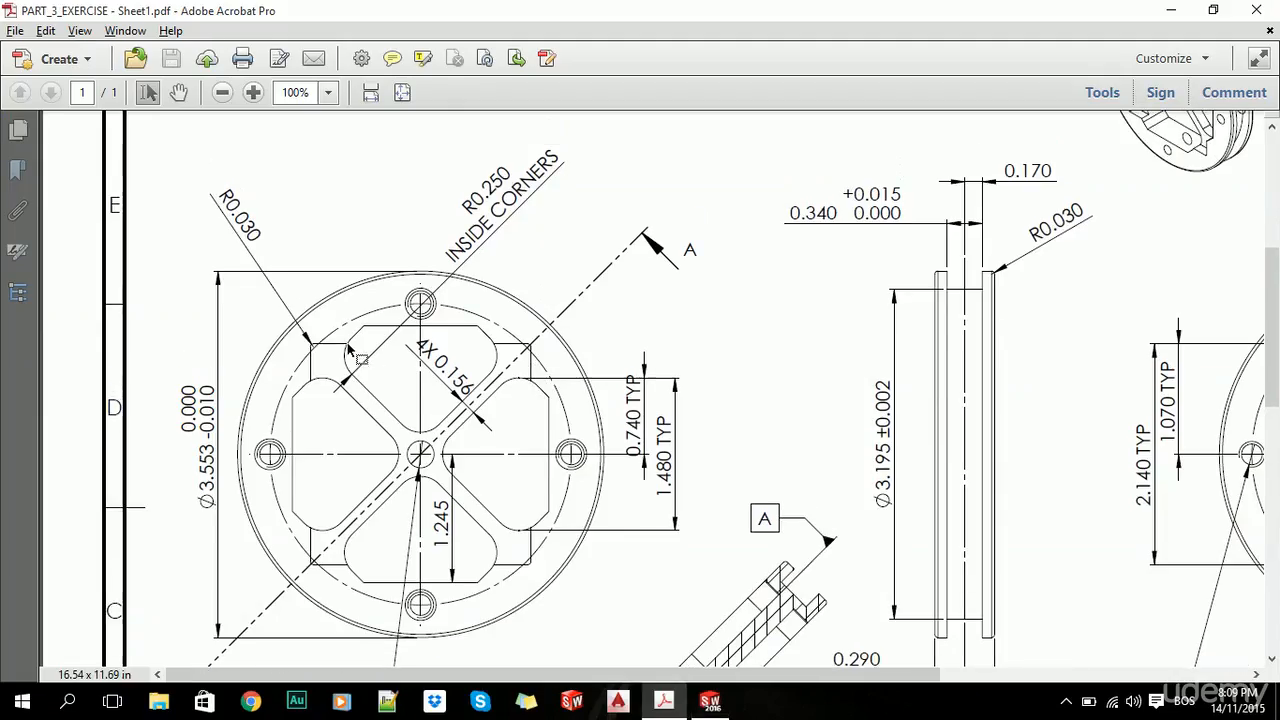
pyautogui.hotkey('alt', 'Tab')
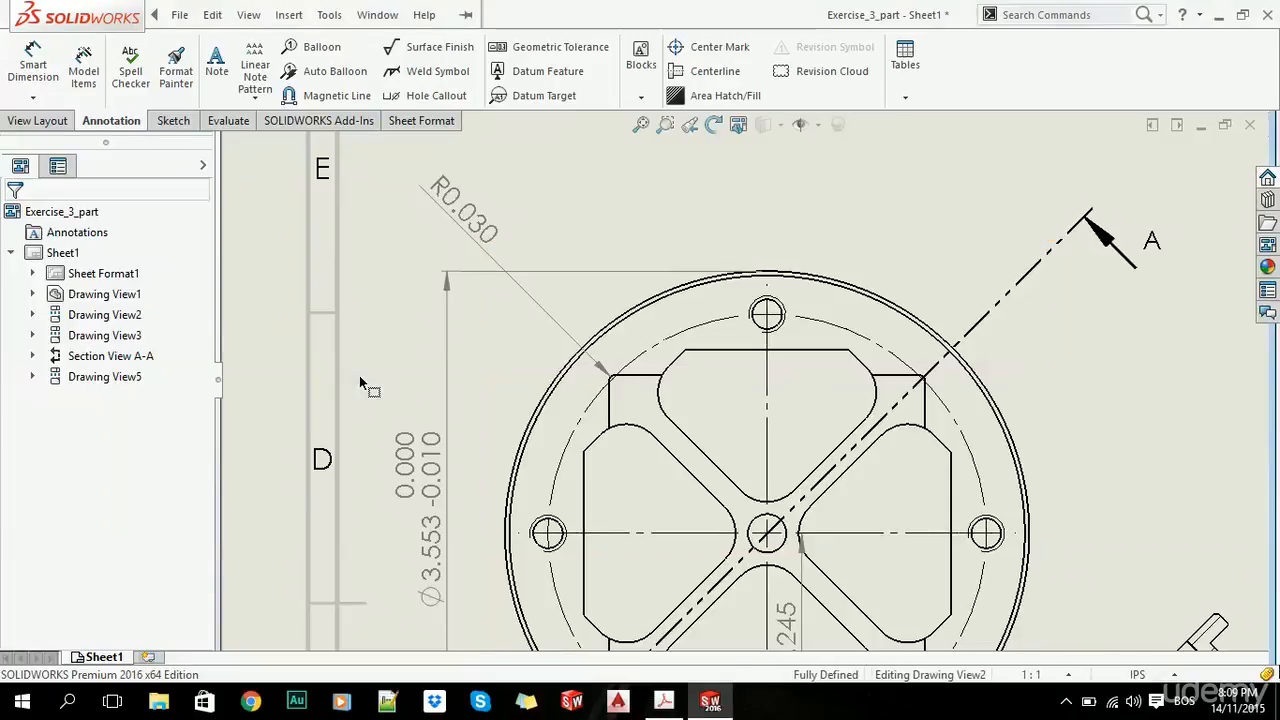
pyautogui.click(33, 62)
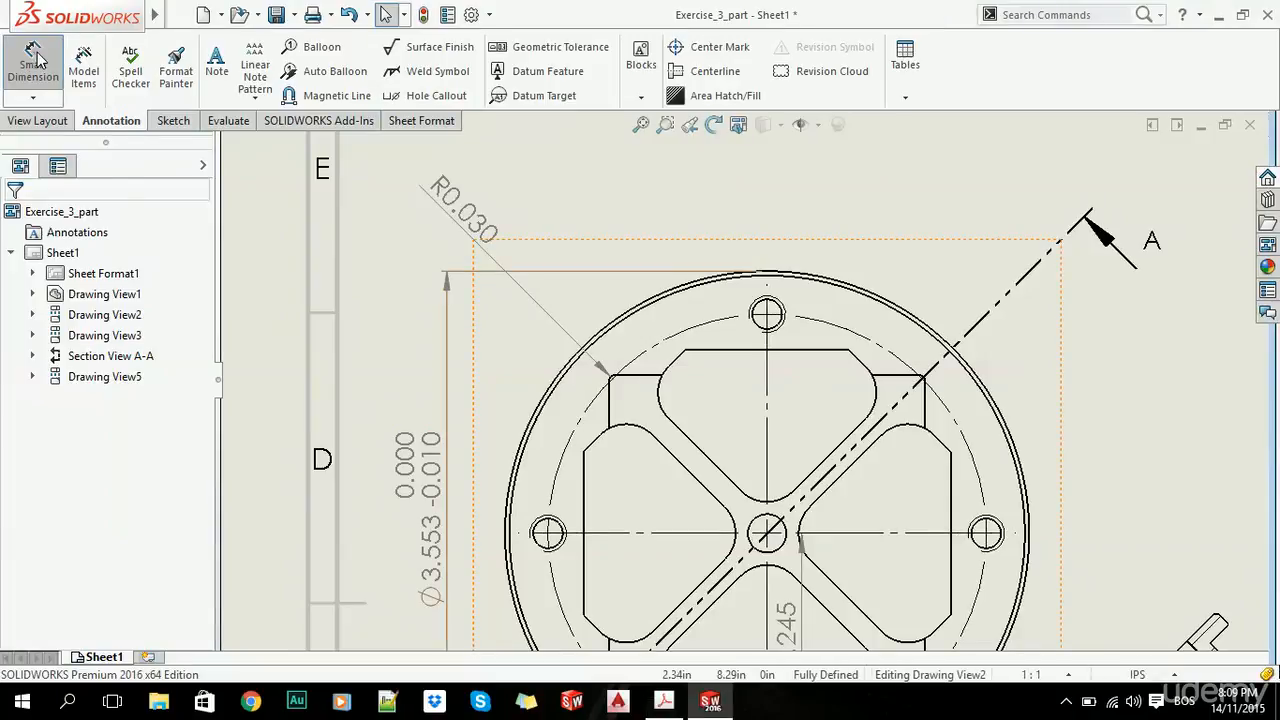
pyautogui.click(660, 397)
pyautogui.click(866, 205)
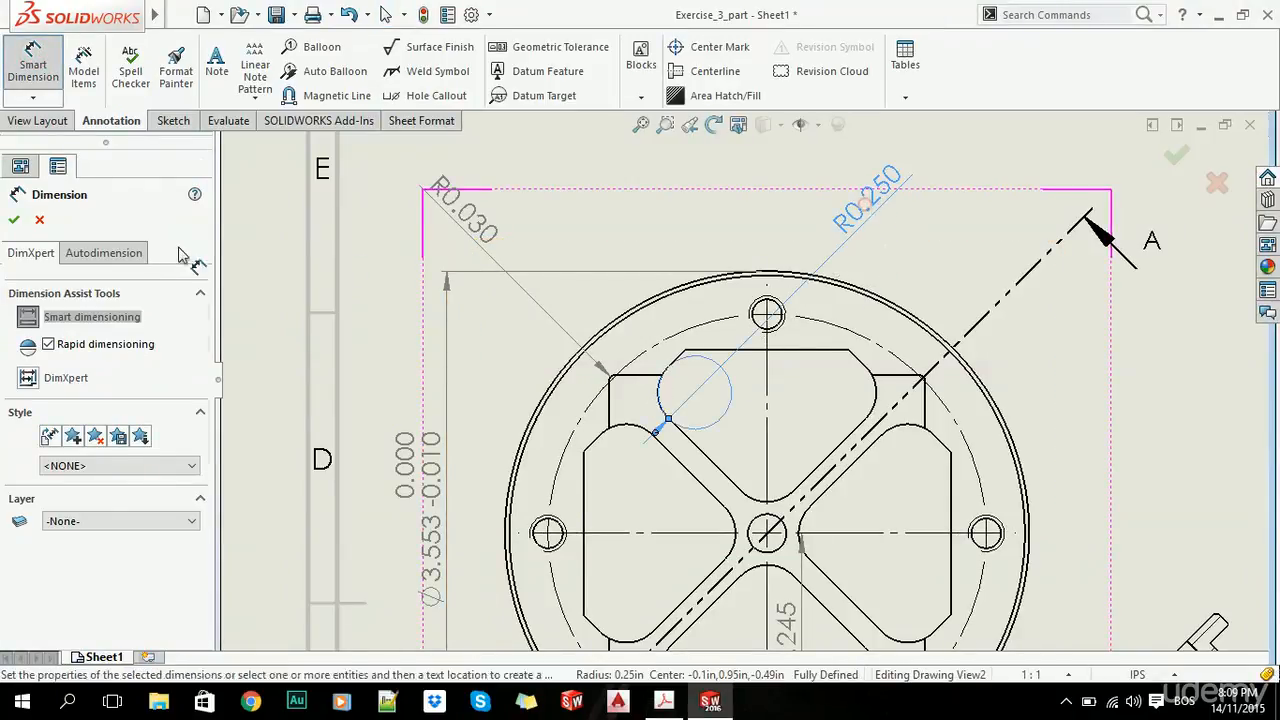
pyautogui.press('Escape')
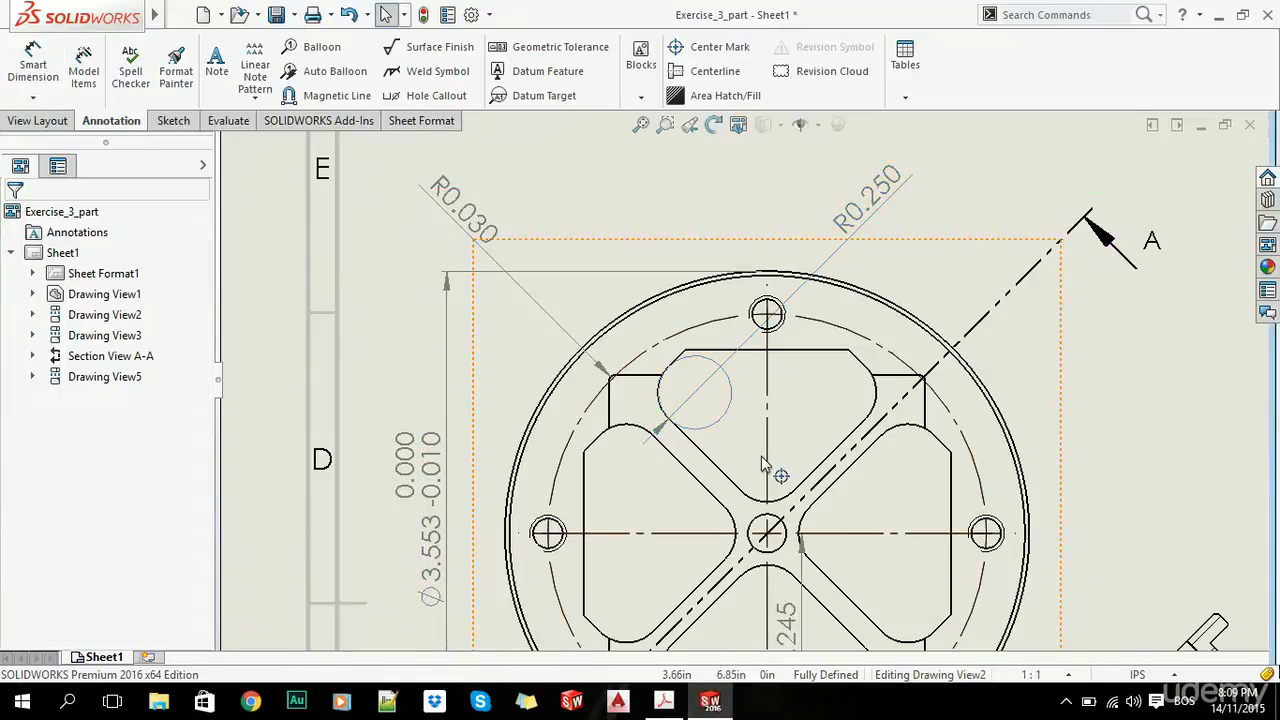
# Step: Check the Acrobat reference PDF and, back in SOLIDWORKS, add the text INSIDE CORNERS on a second line beneath the upper cutout's radius value
pyautogui.hotkey('alt', 'Tab')
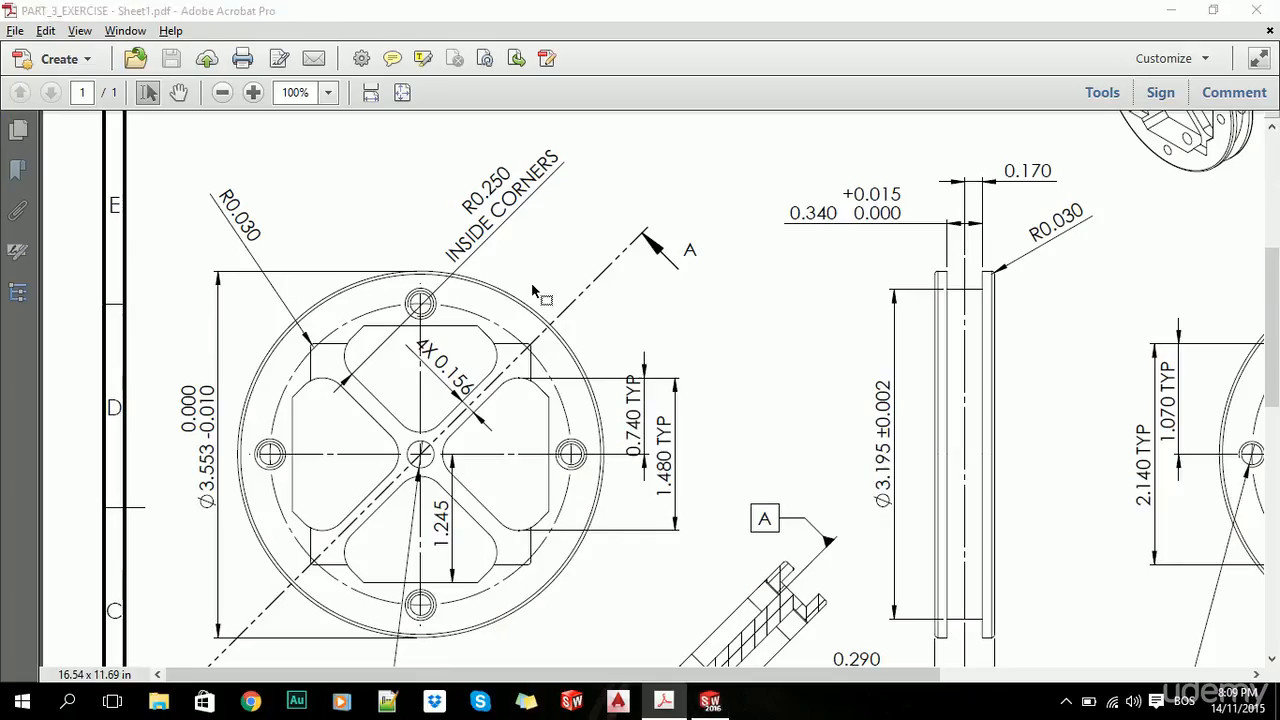
pyautogui.hotkey('alt', 'Tab')
pyautogui.click(880, 205)
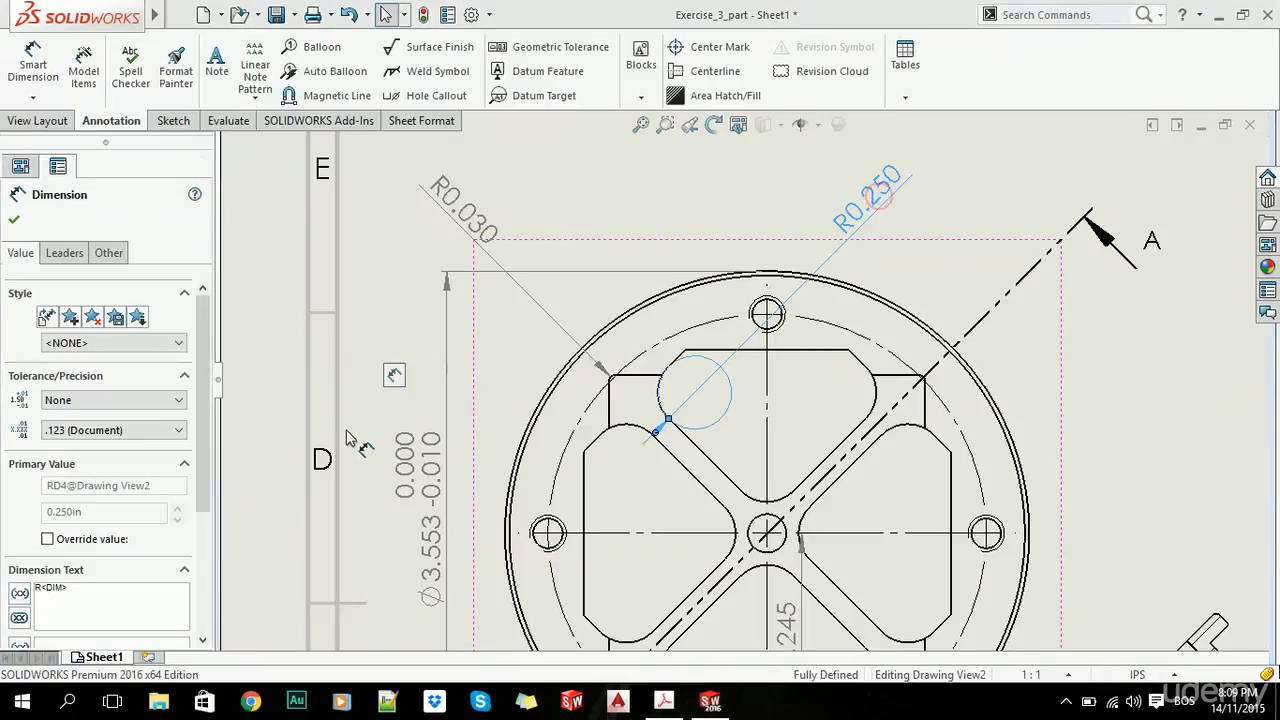
pyautogui.scroll(-3, 198, 424)
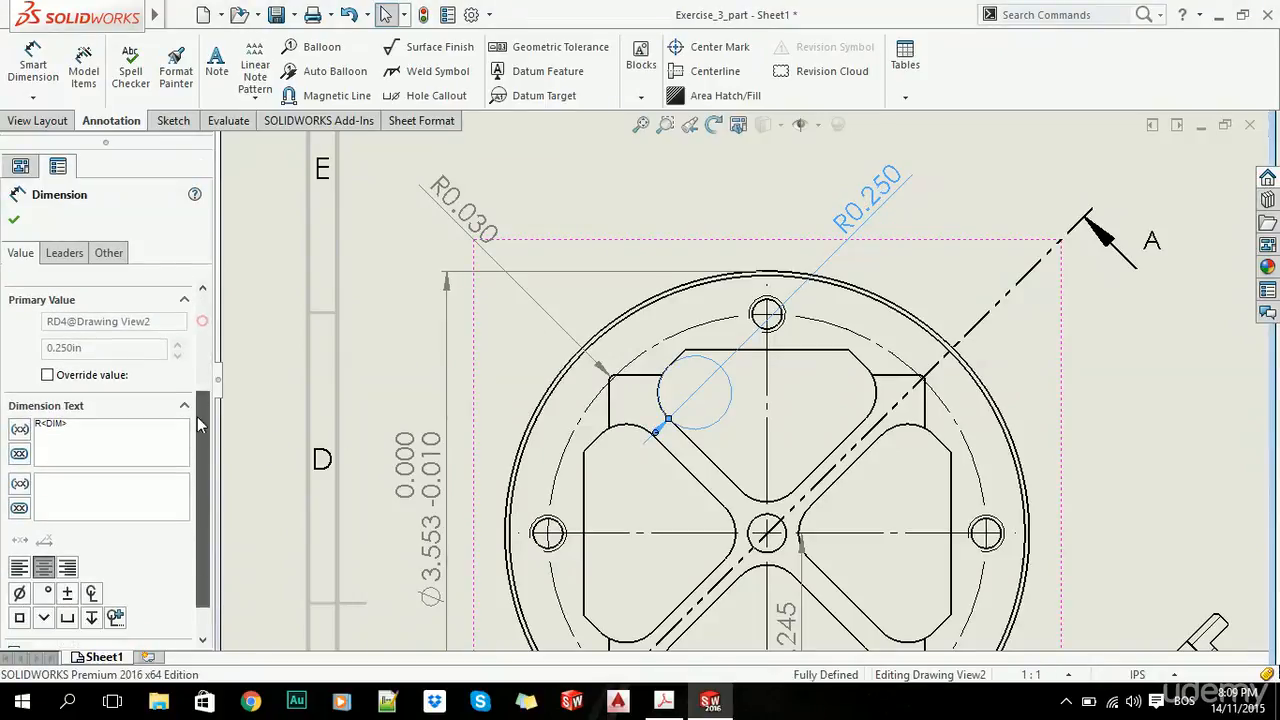
pyautogui.click(116, 423)
pyautogui.press('Return')
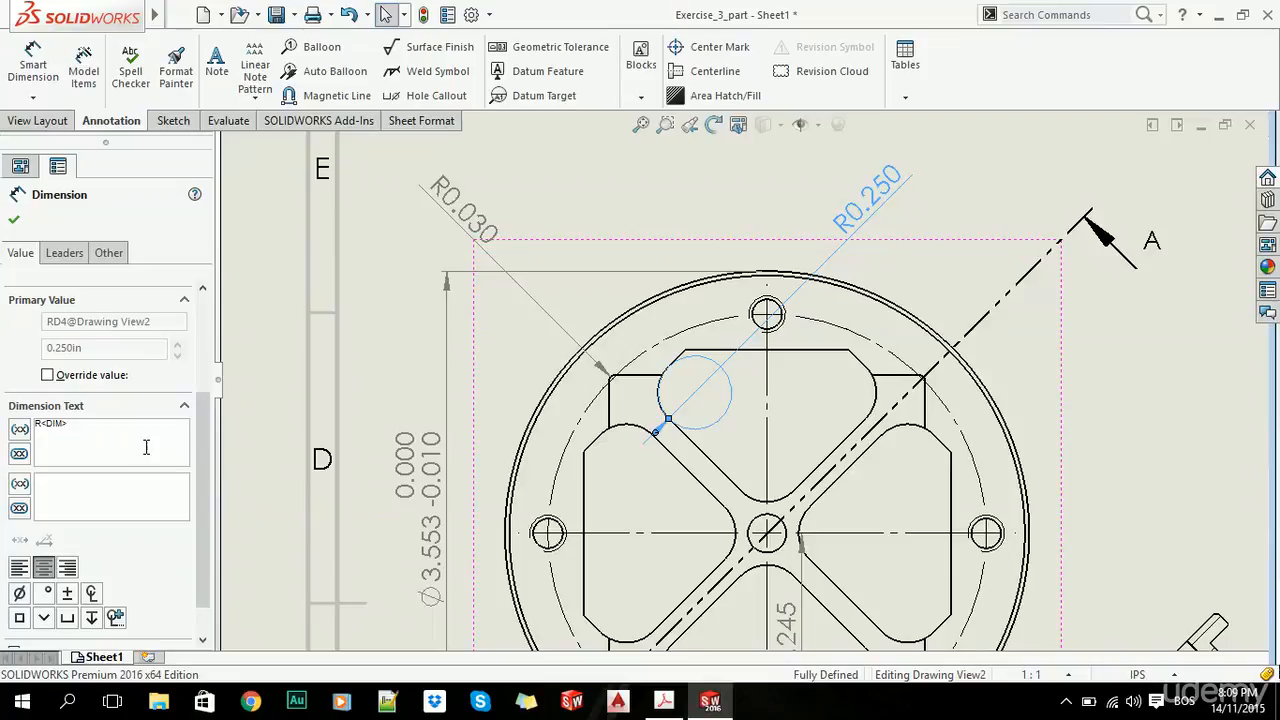
pyautogui.write('INSIDE COR')
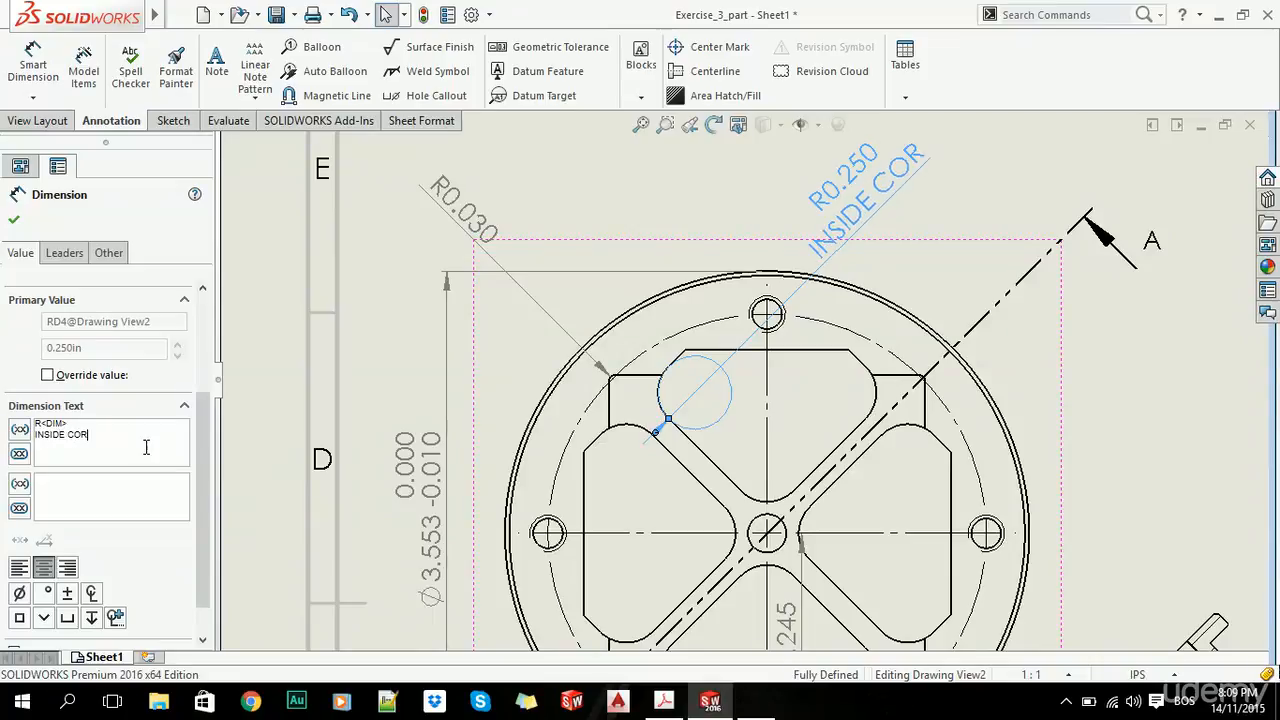
pyautogui.write('NERS')
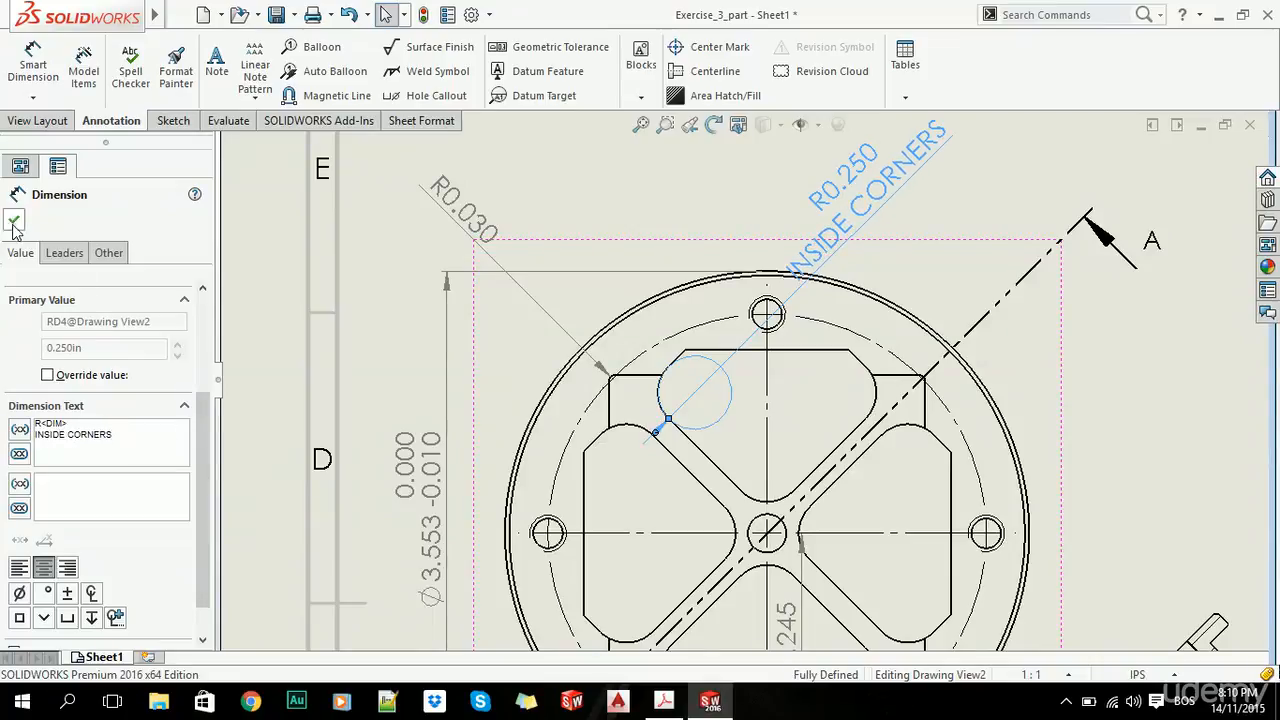
pyautogui.click(14, 222)
# Step: Check the Acrobat reference PDF and, back in SOLIDWORKS, dimension the width of the upper-right diagonal spoke, placed inside the upper cutout
pyautogui.scroll(3, 880, 420)
pyautogui.scroll(-2, 885, 412)
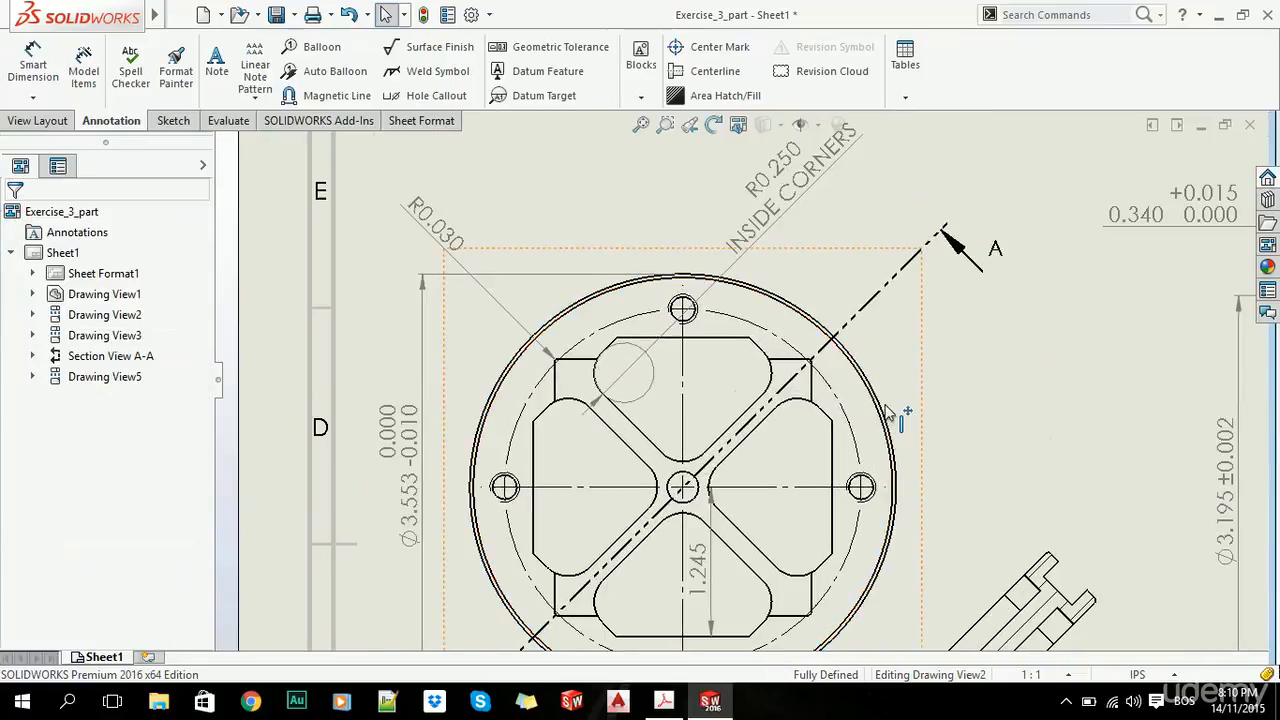
pyautogui.hotkey('alt', 'Tab')
pyautogui.scroll(-1, 531, 374)
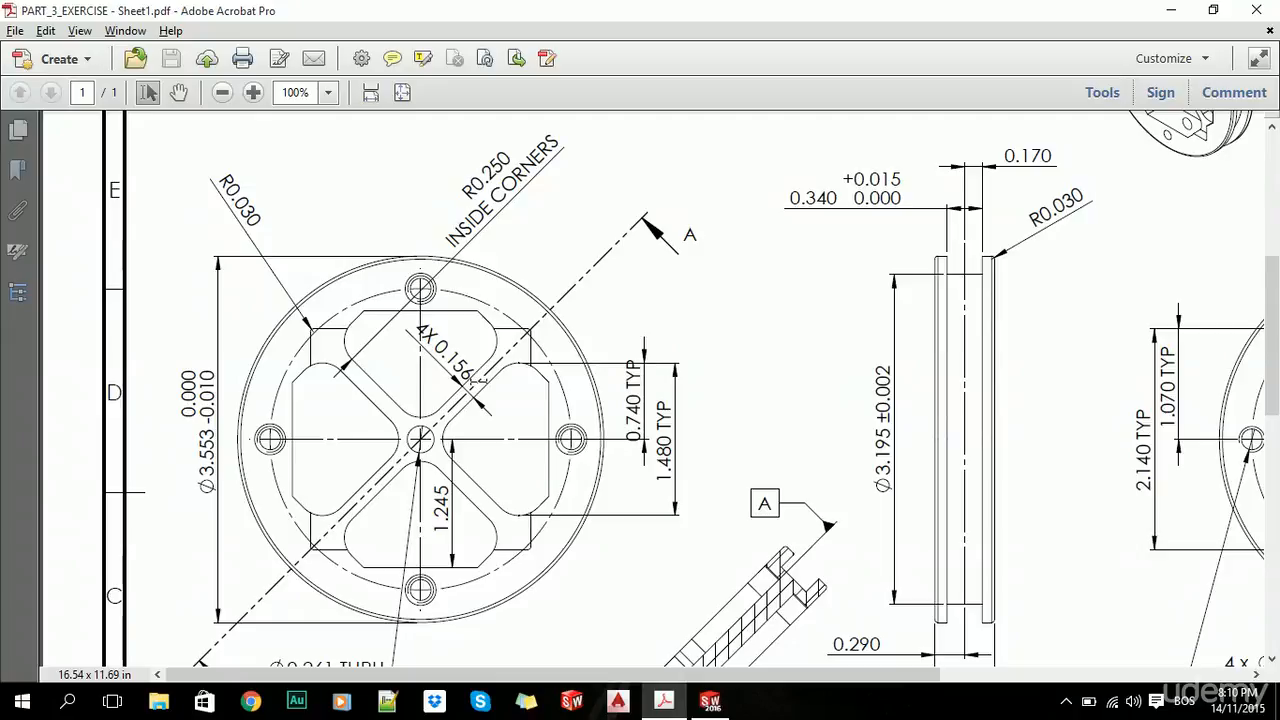
pyautogui.hotkey('alt', 'Tab')
pyautogui.click(33, 64)
pyautogui.scroll(3, 748, 440)
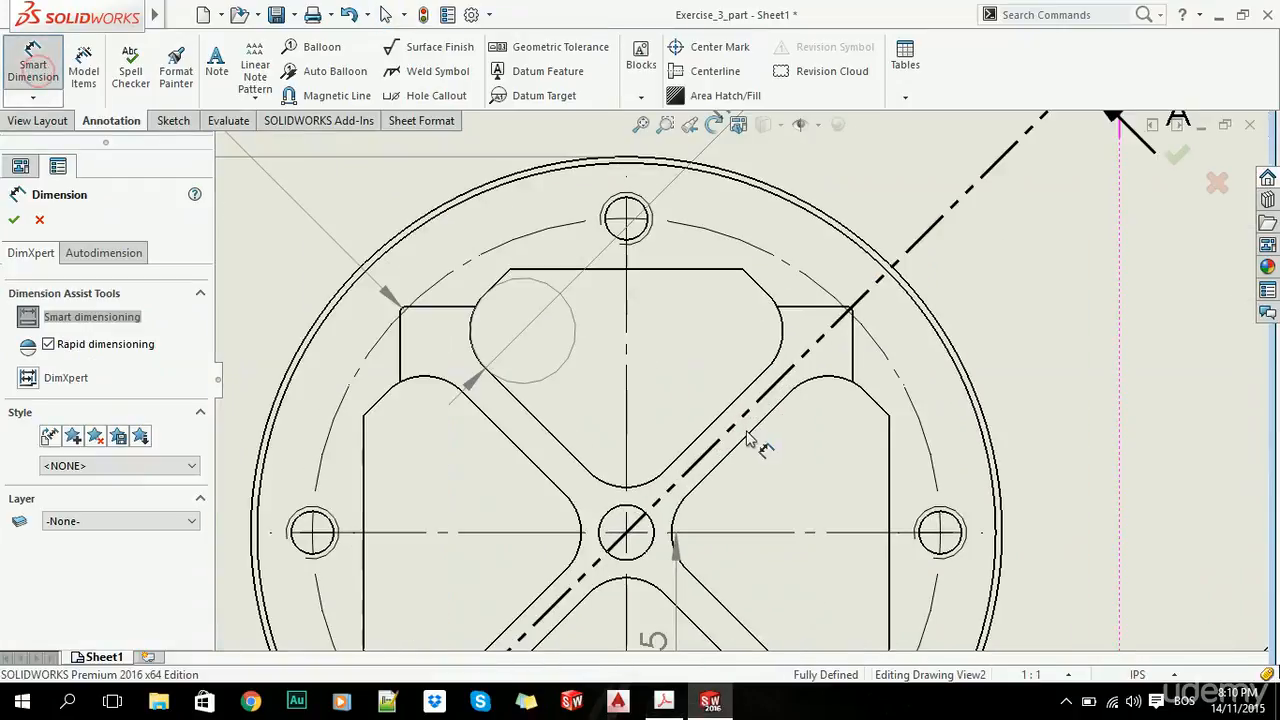
pyautogui.click(751, 437)
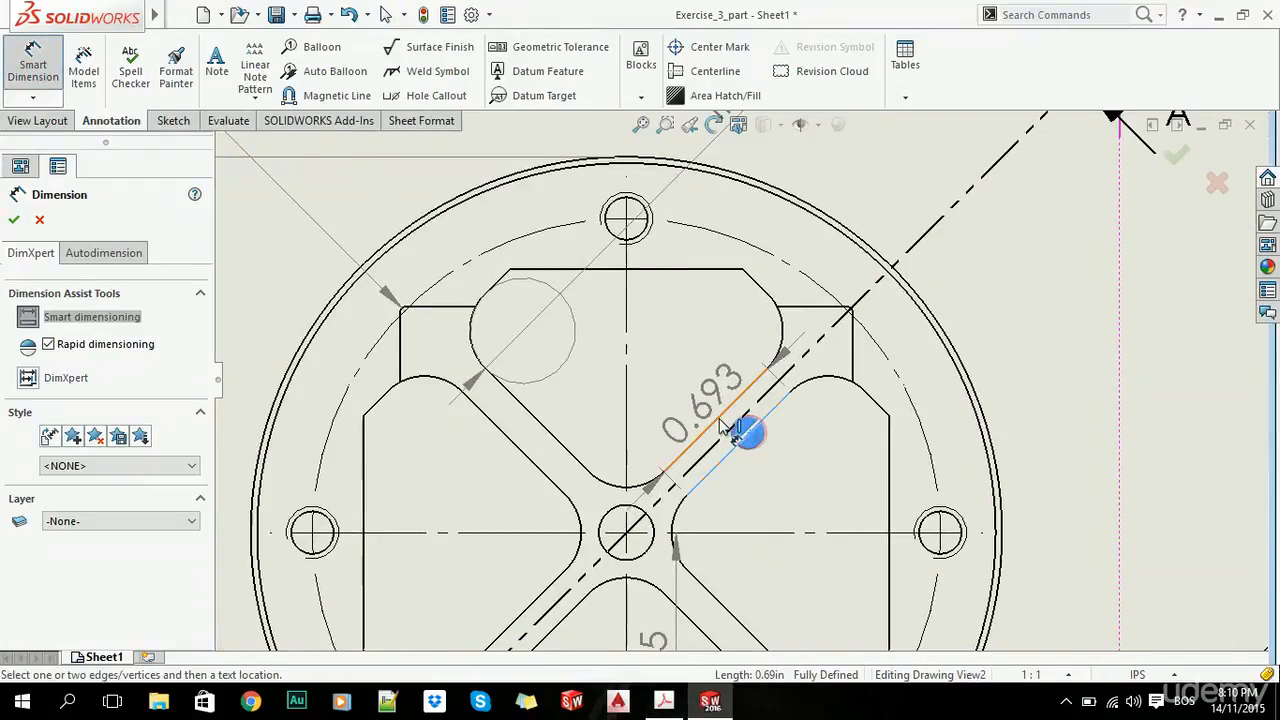
pyautogui.click(735, 432)
pyautogui.click(677, 357)
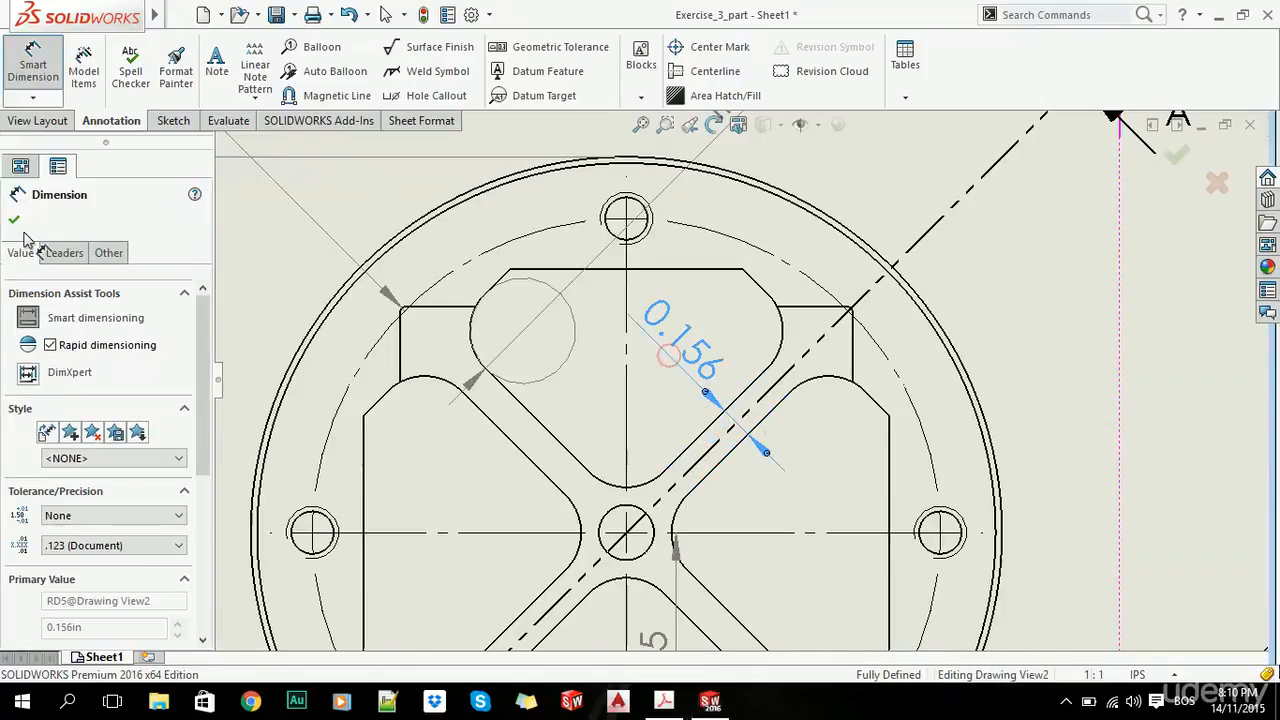
pyautogui.press('Escape')
# Step: Add the prefix 4X before the value of the spoke width dimension
pyautogui.click(677, 345)
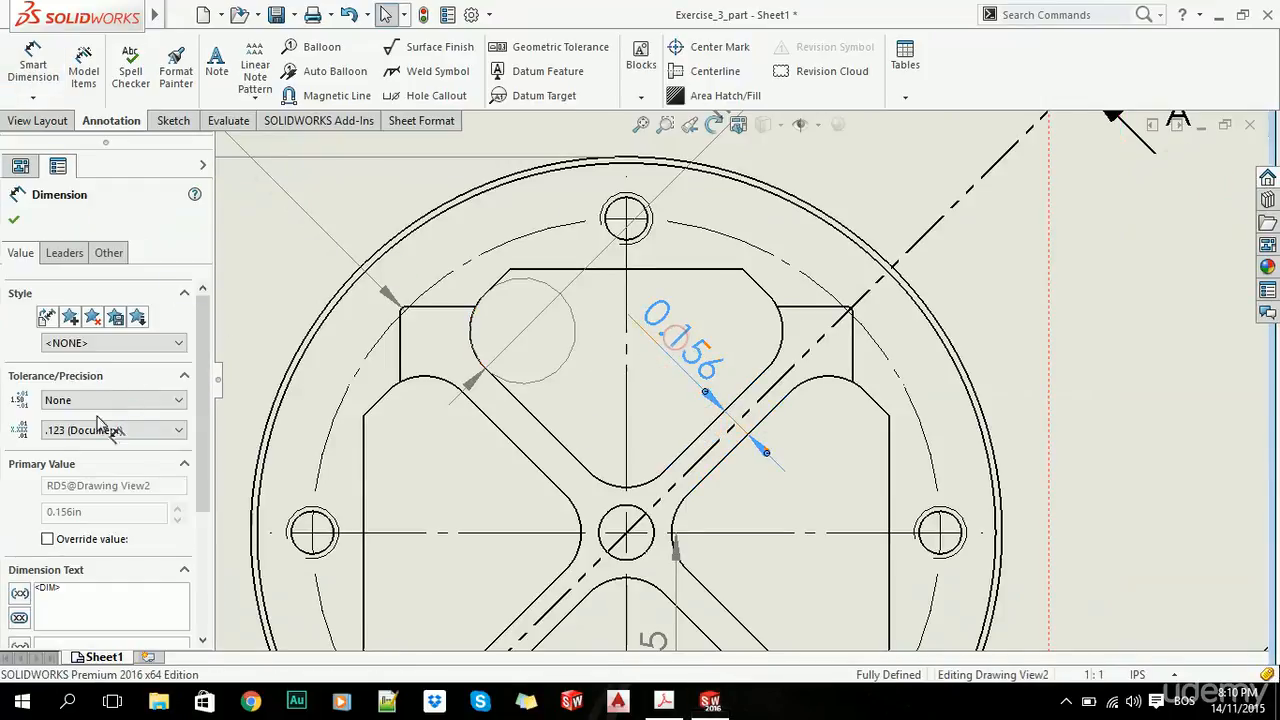
pyautogui.scroll(-3, 127, 465)
pyautogui.click(37, 390)
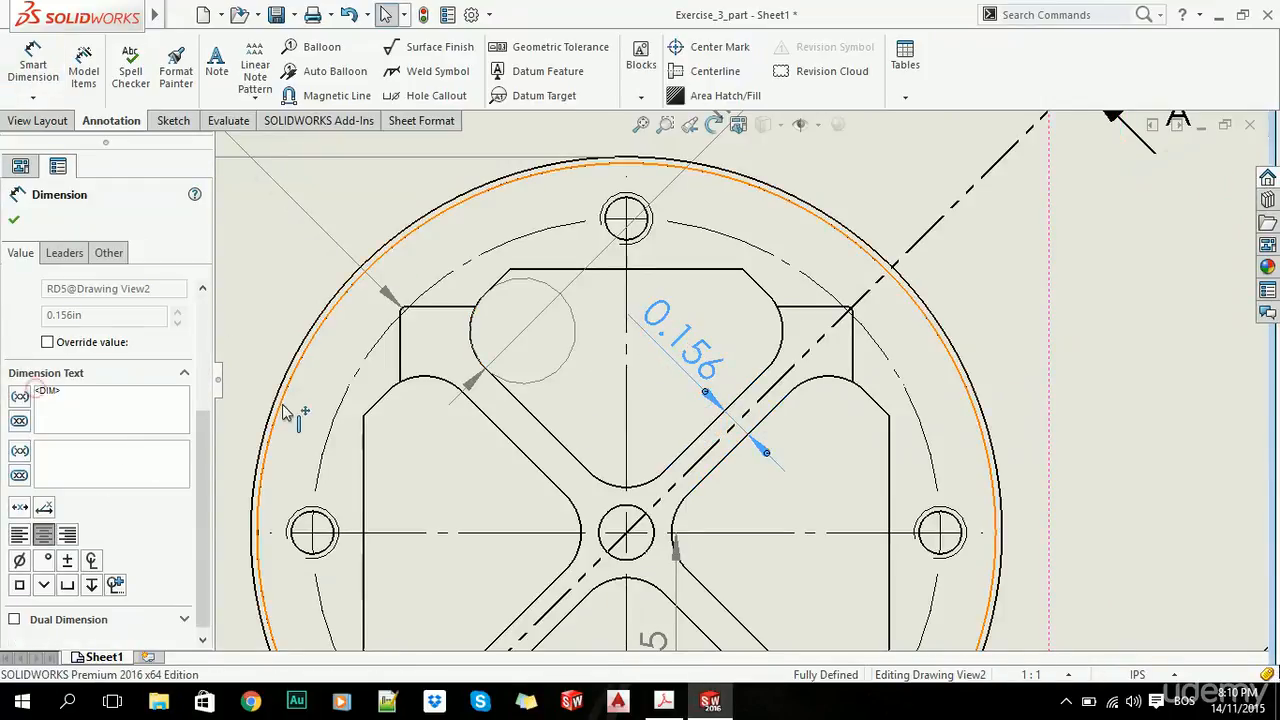
pyautogui.write('4X')
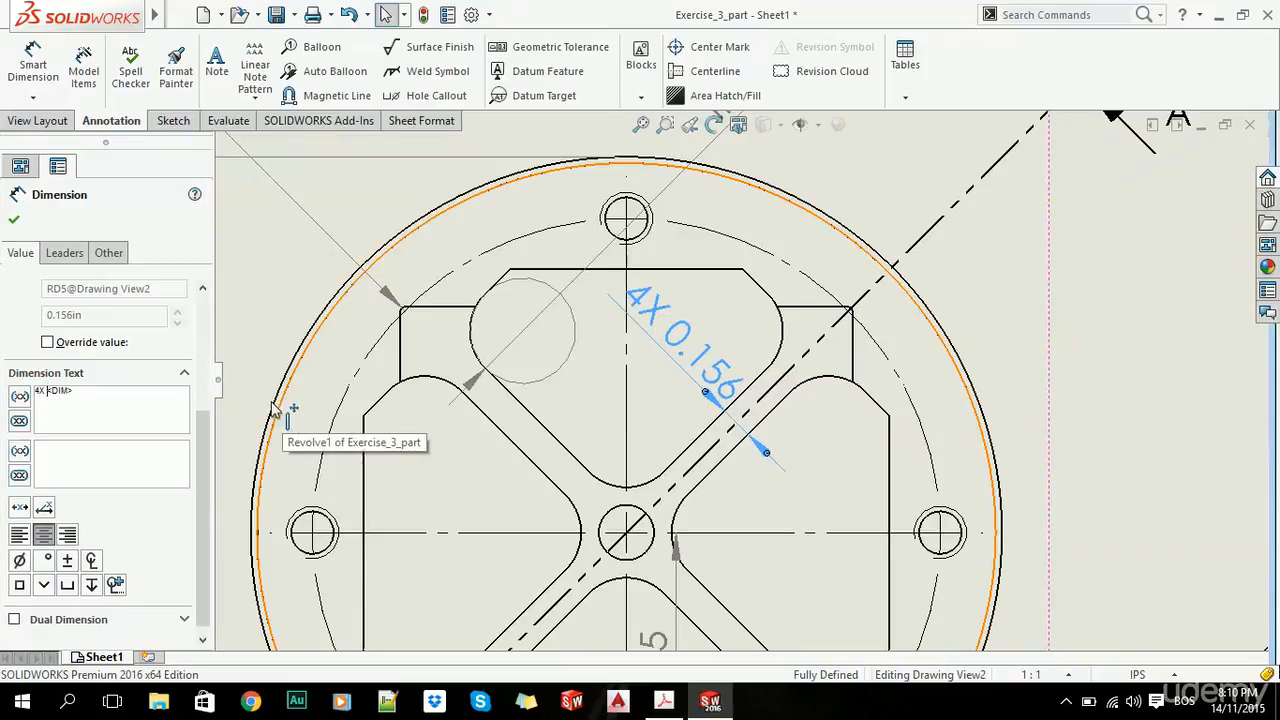
pyautogui.click(15, 220)
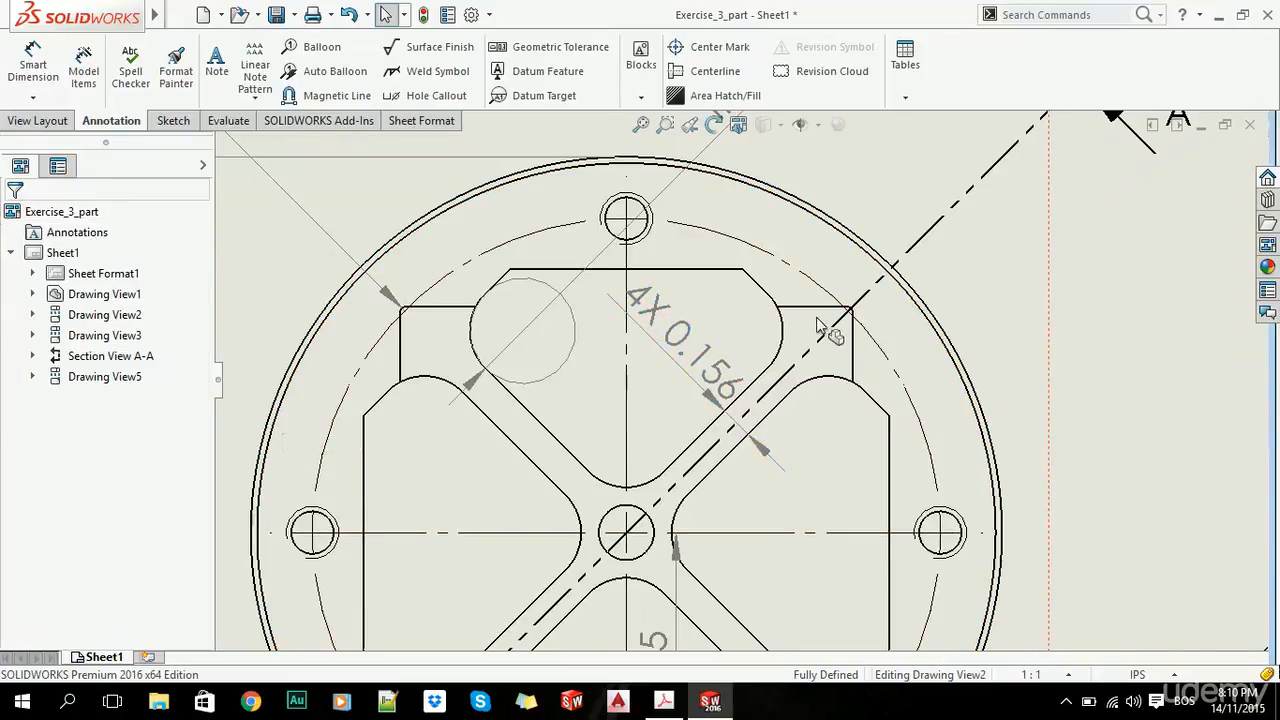
# Step: Check the Acrobat reference PDF and, back in SOLIDWORKS, place sketch points on the right cutout's uppermost and lowermost arc positions in the front view
pyautogui.scroll(3, 891, 465)
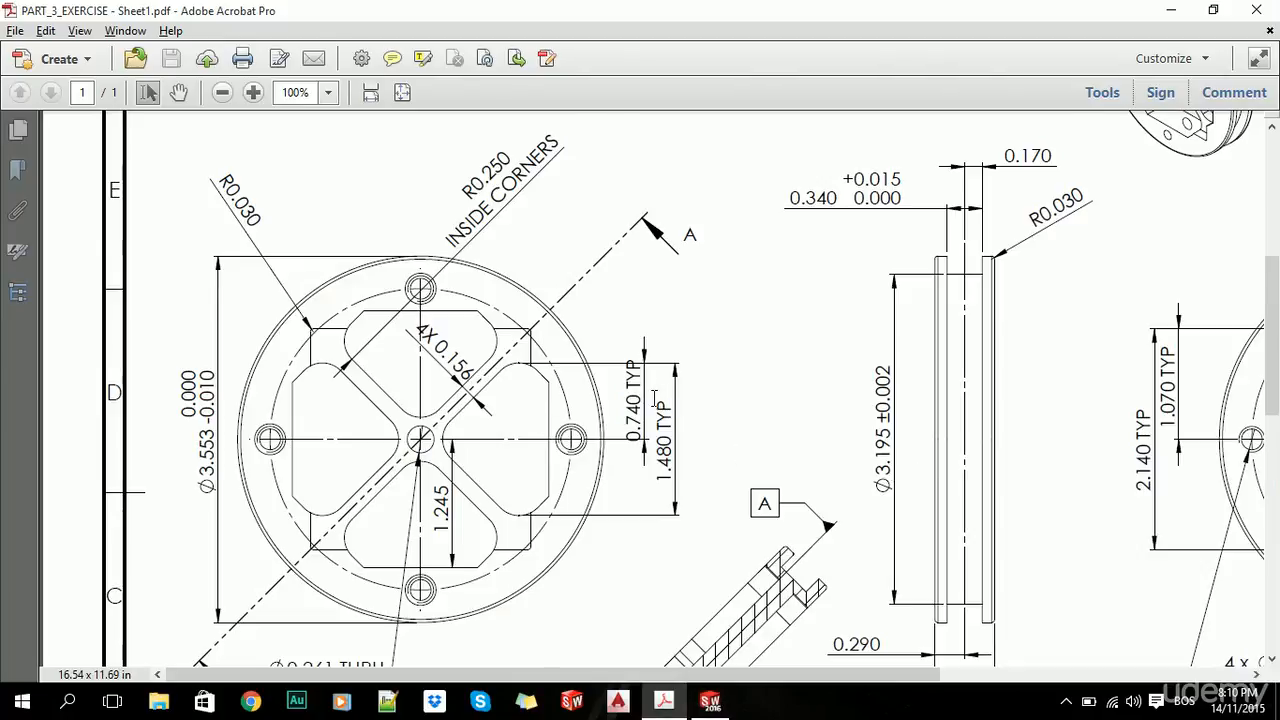
pyautogui.scroll(-1, 650, 403)
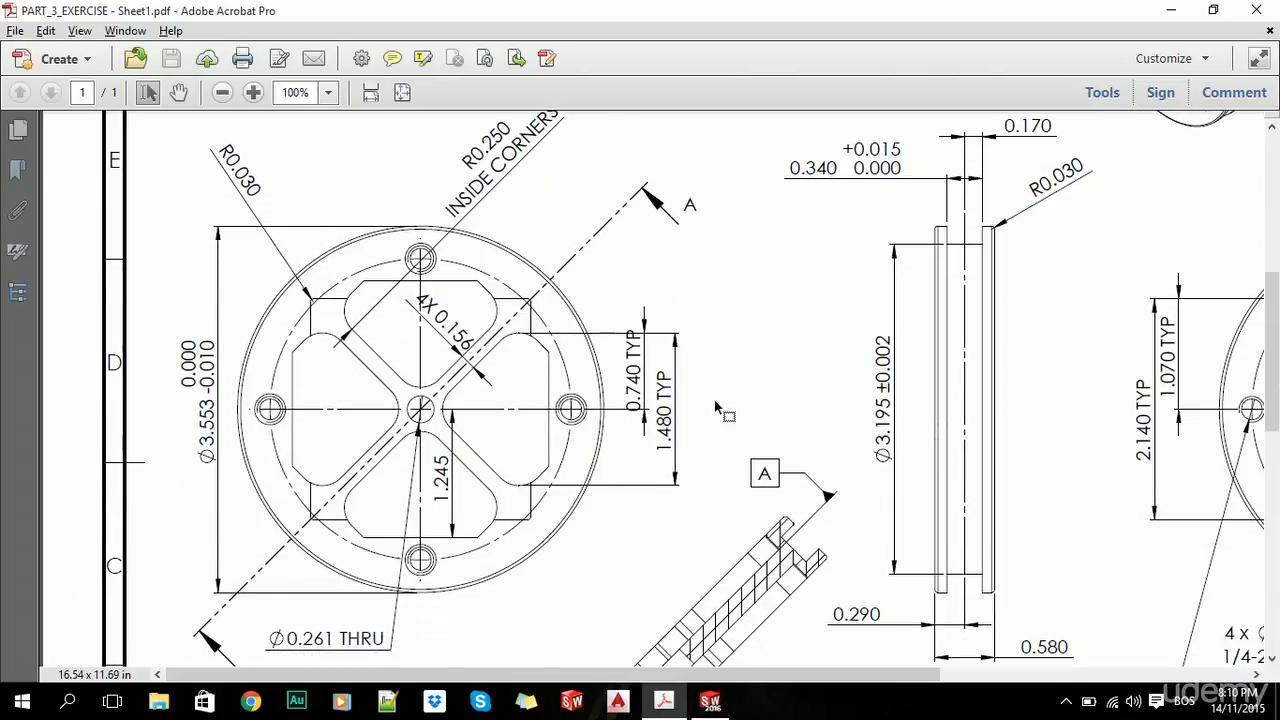
pyautogui.hotkey('alt', 'Tab')
pyautogui.scroll(-5, 731, 340)
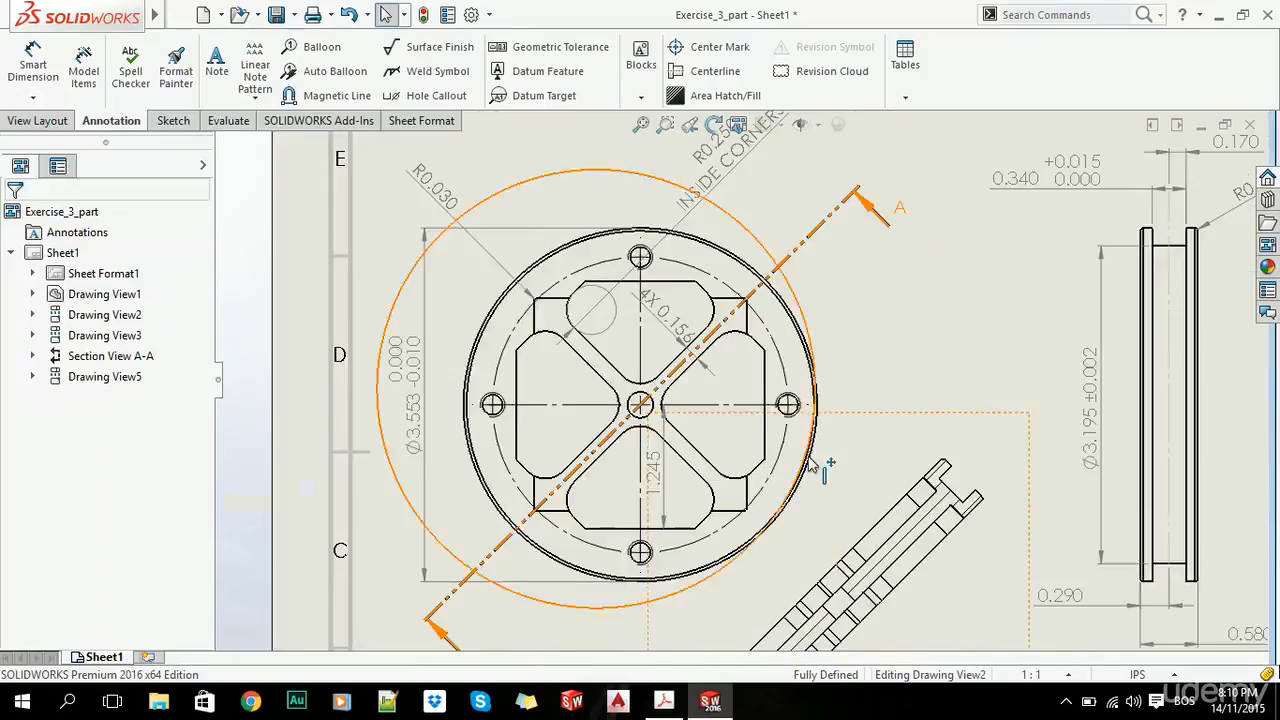
pyautogui.scroll(-2, 731, 340)
pyautogui.click(30, 70)
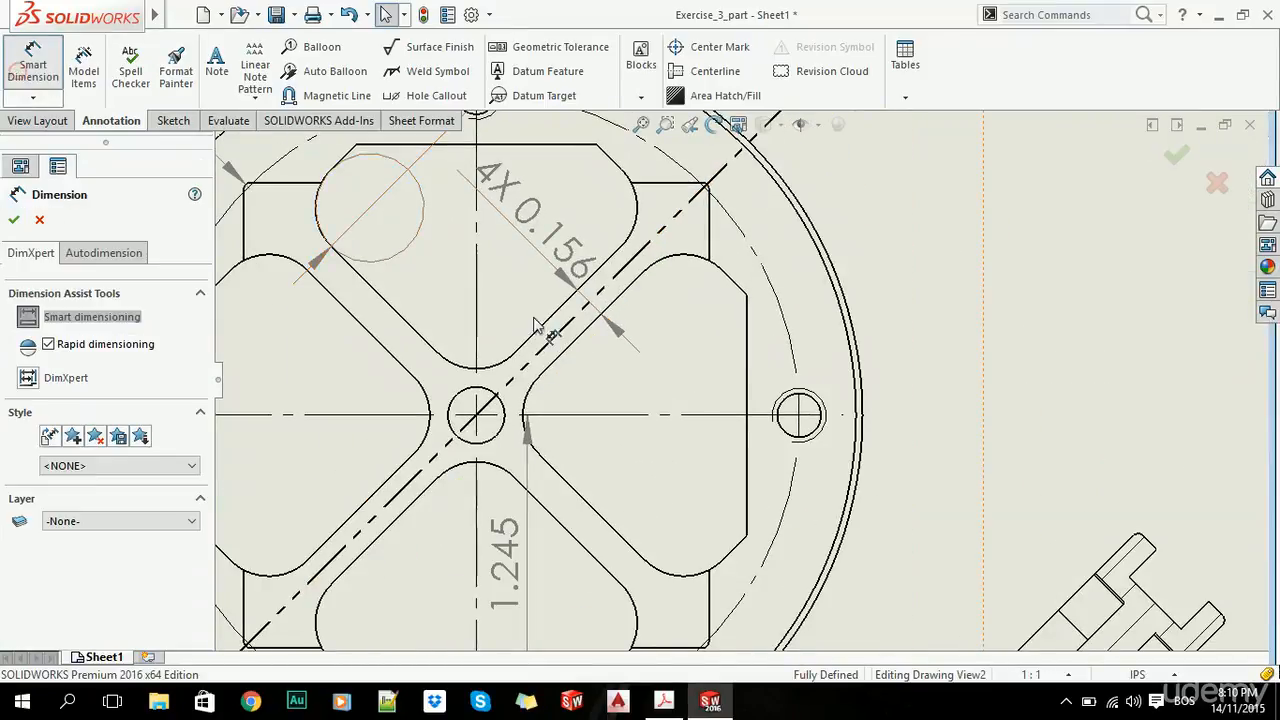
pyautogui.click(37, 121)
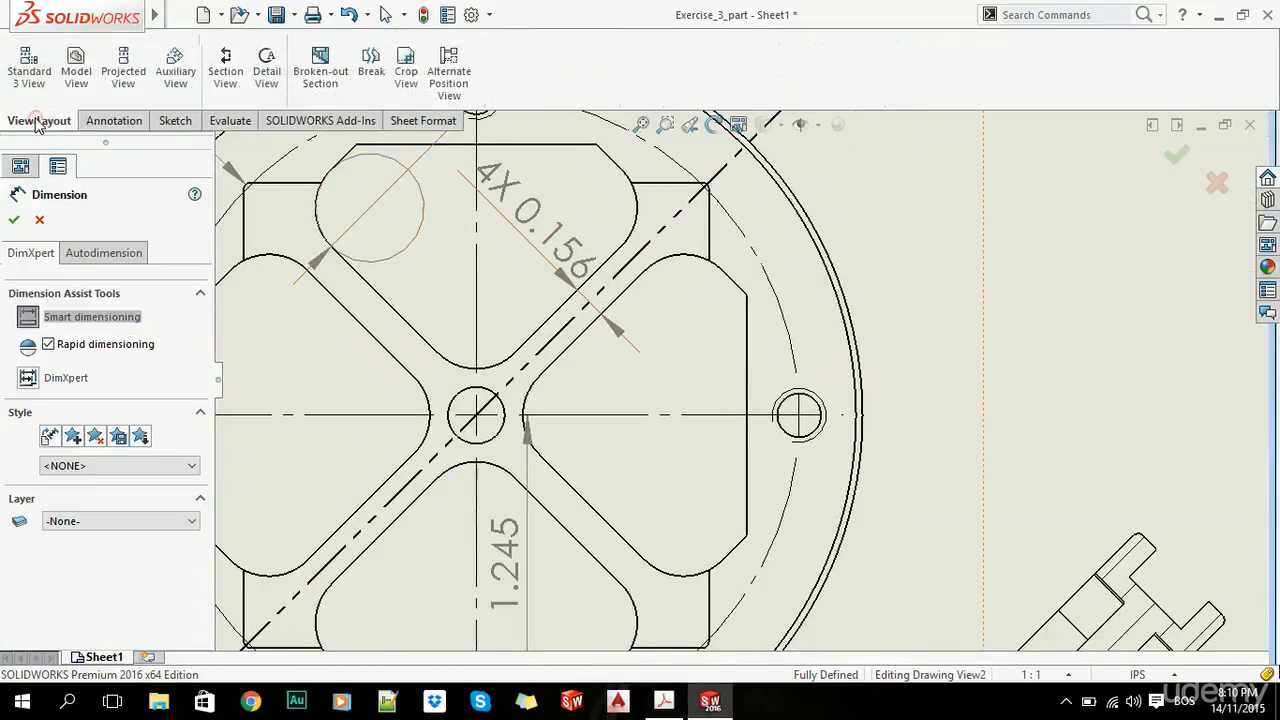
pyautogui.click(112, 127)
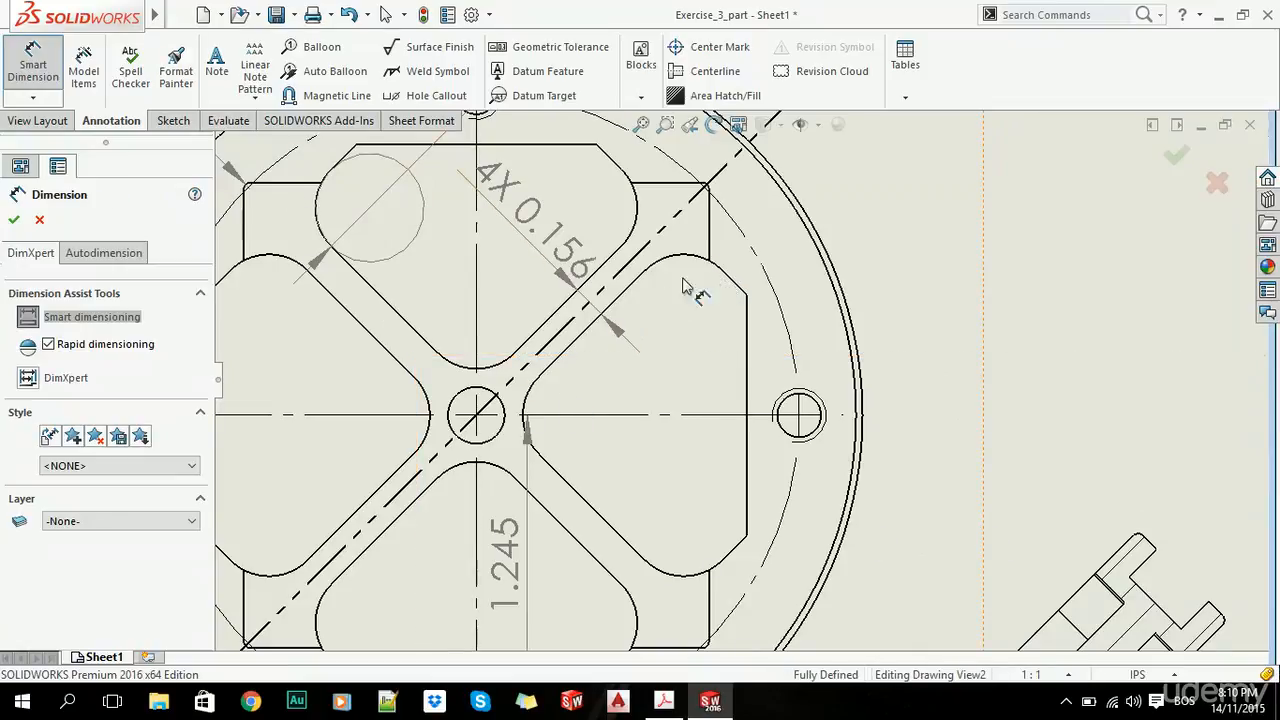
pyautogui.click(172, 120)
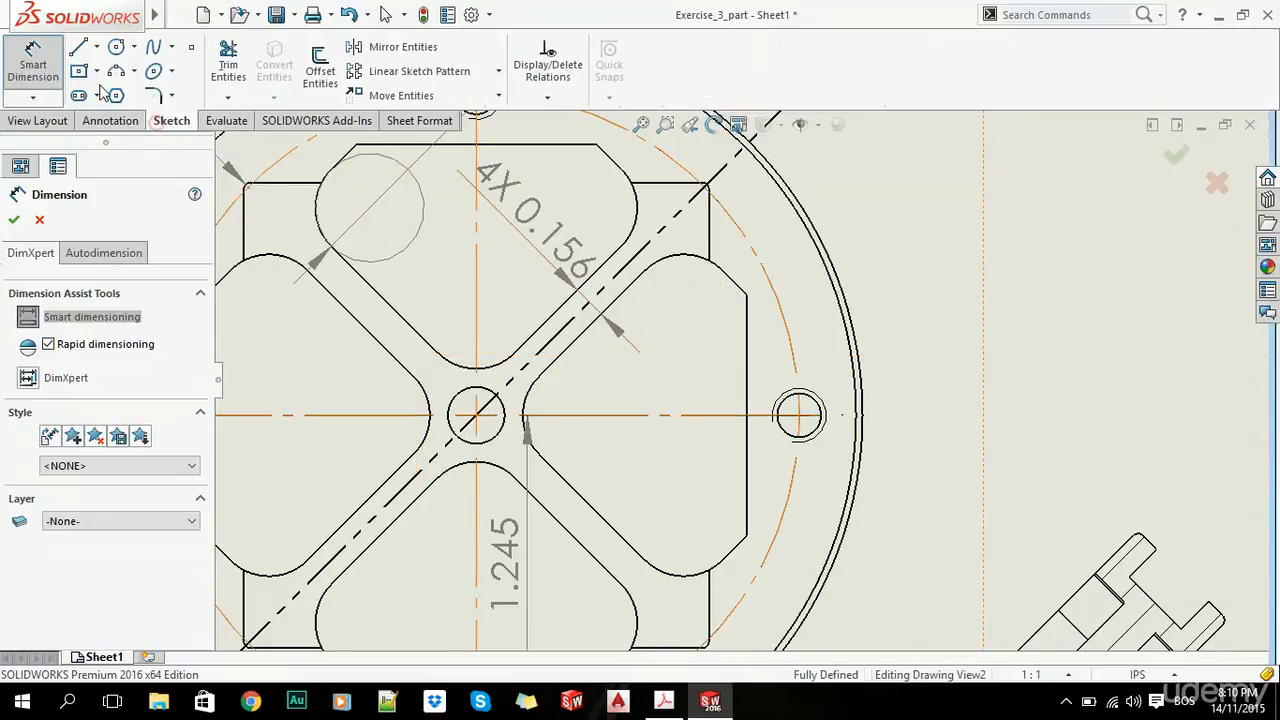
pyautogui.click(191, 47)
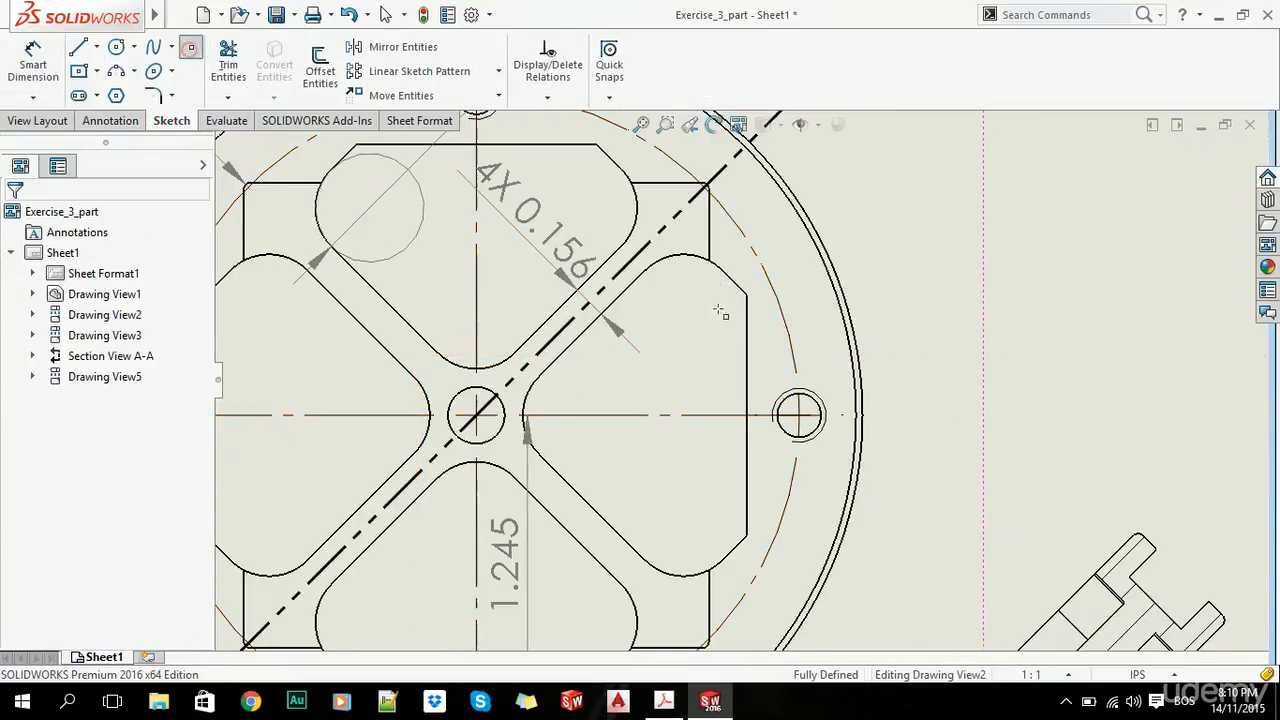
pyautogui.click(680, 255)
pyautogui.click(683, 576)
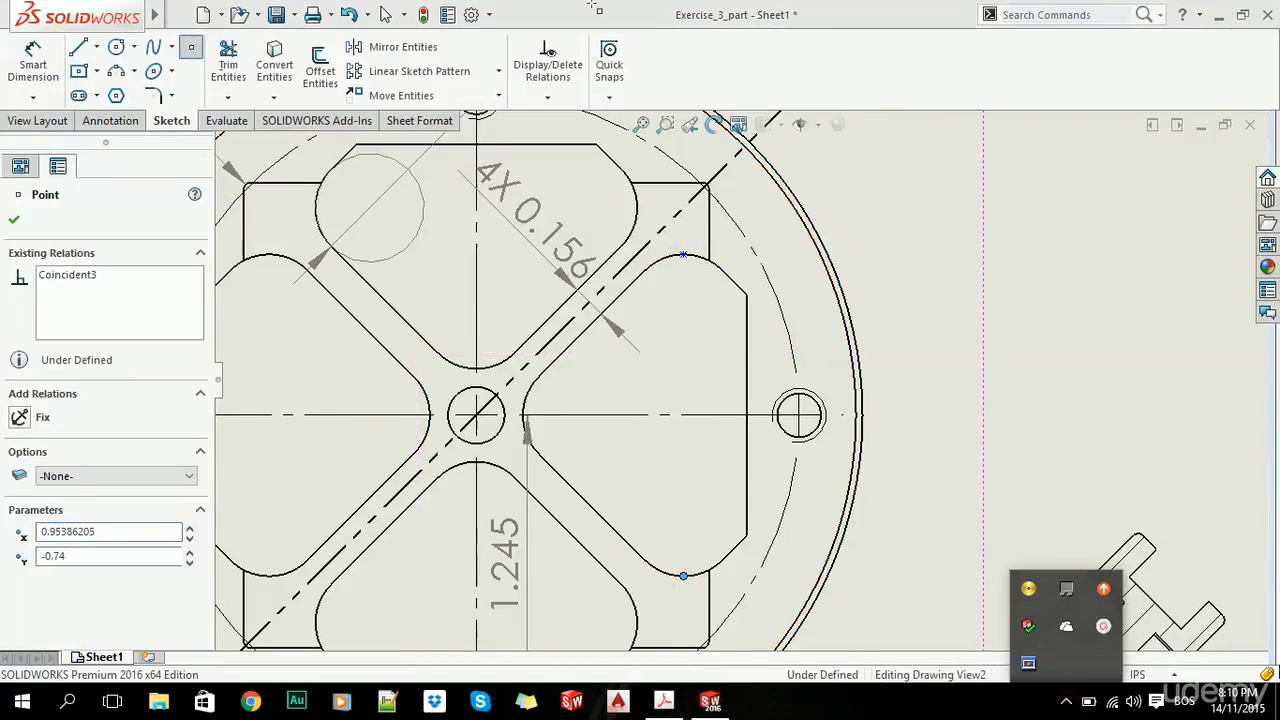
pyautogui.click(705, 24)
pyautogui.click(1067, 700)
pyautogui.click(1104, 627)
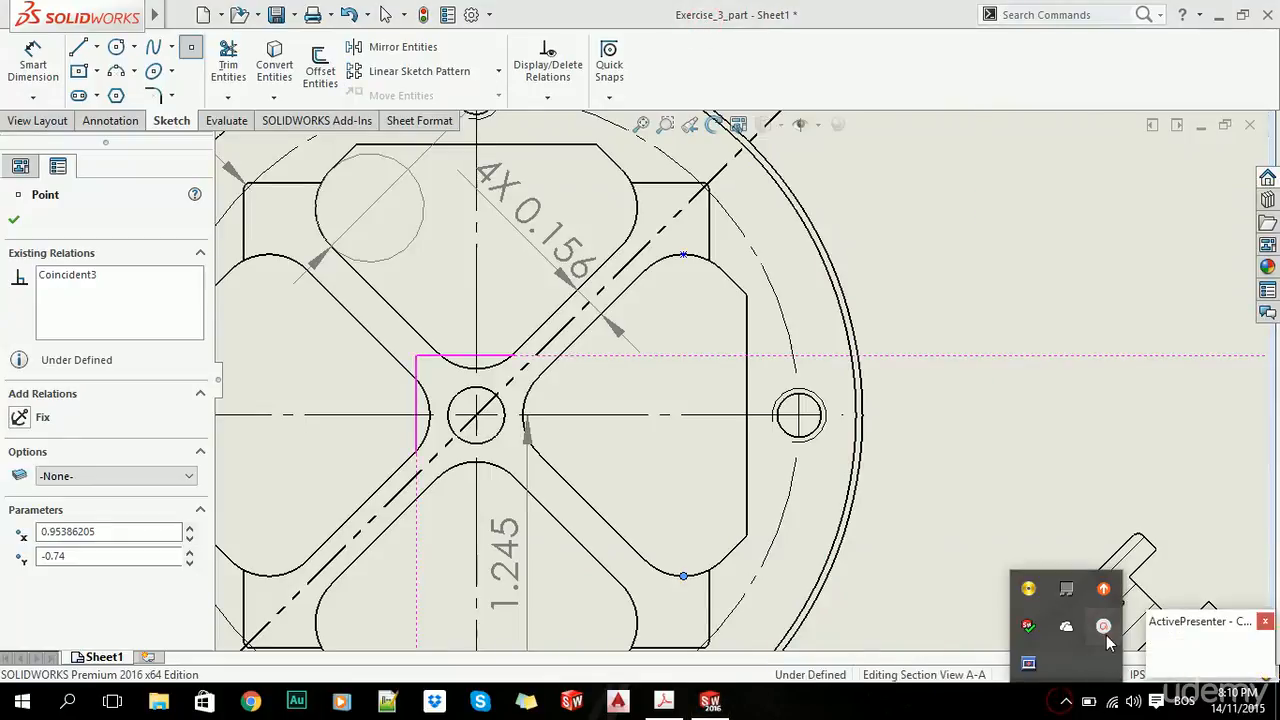
pyautogui.click(1165, 651)
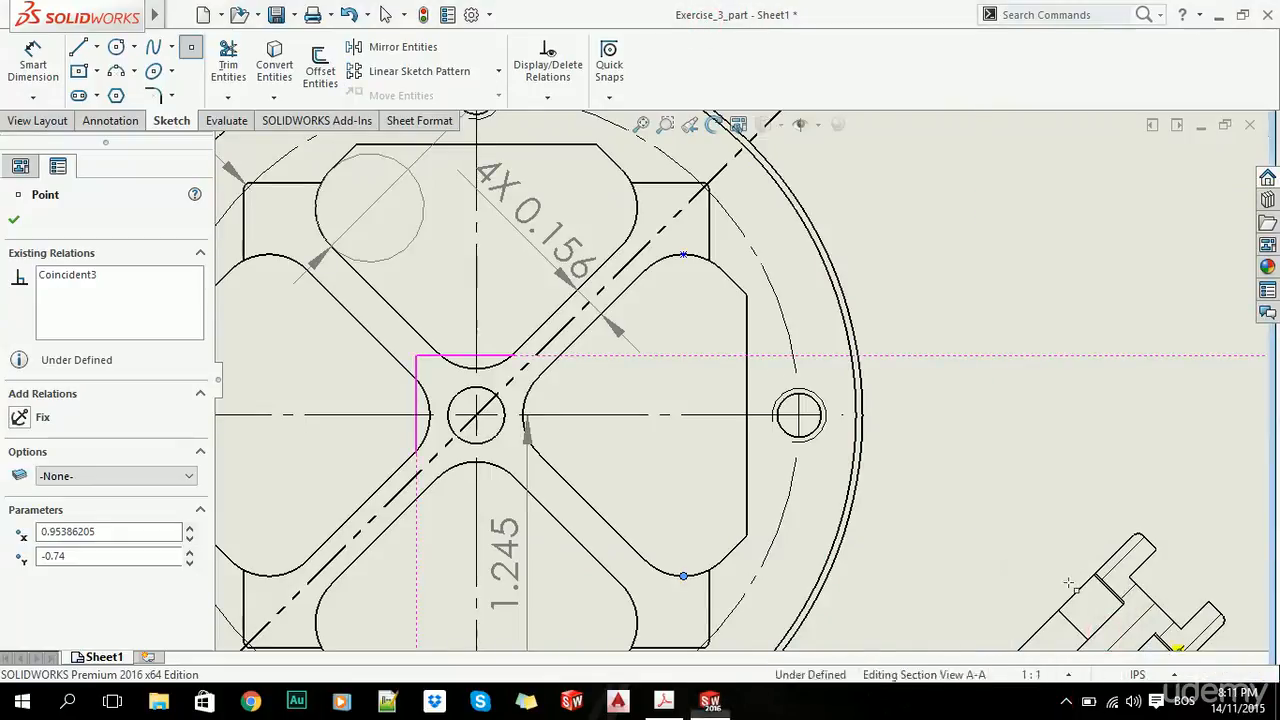
# Step: Dimension the vertical distance between the right cutout's two sketch points, placed outside the front view's circle, keeping the value unchanged
pyautogui.click(33, 66)
pyautogui.click(683, 255)
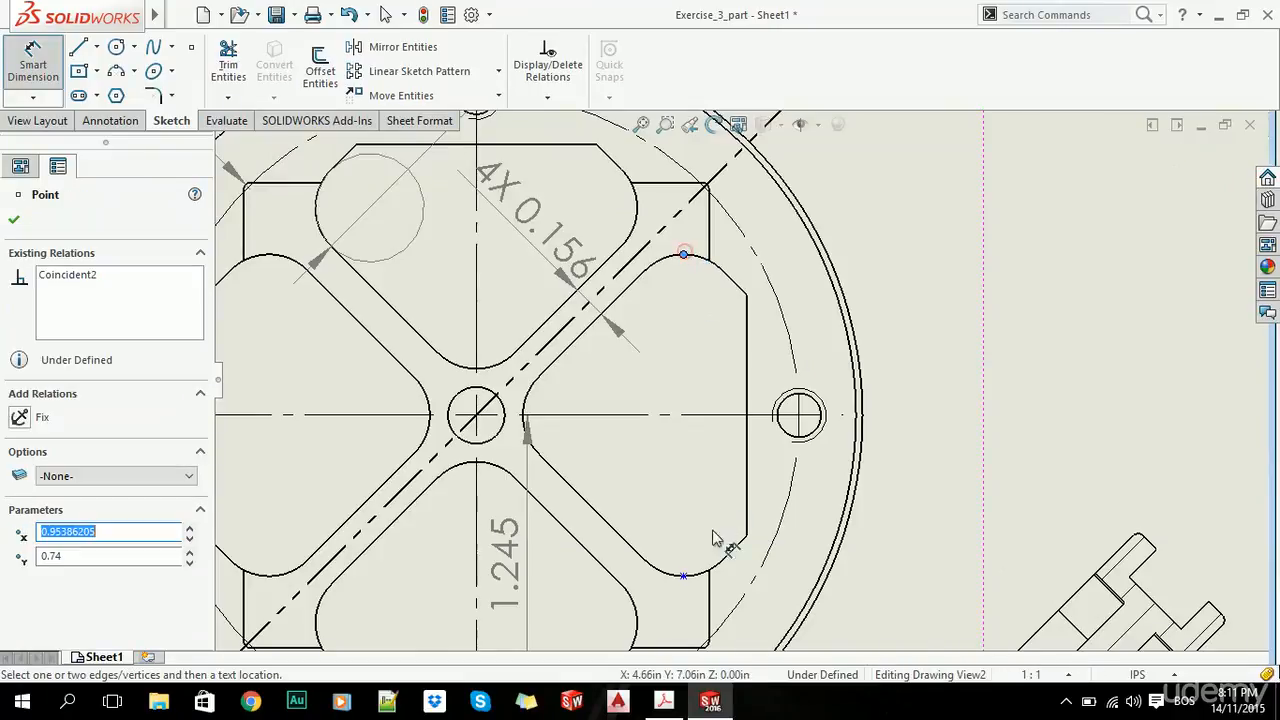
pyautogui.click(683, 577)
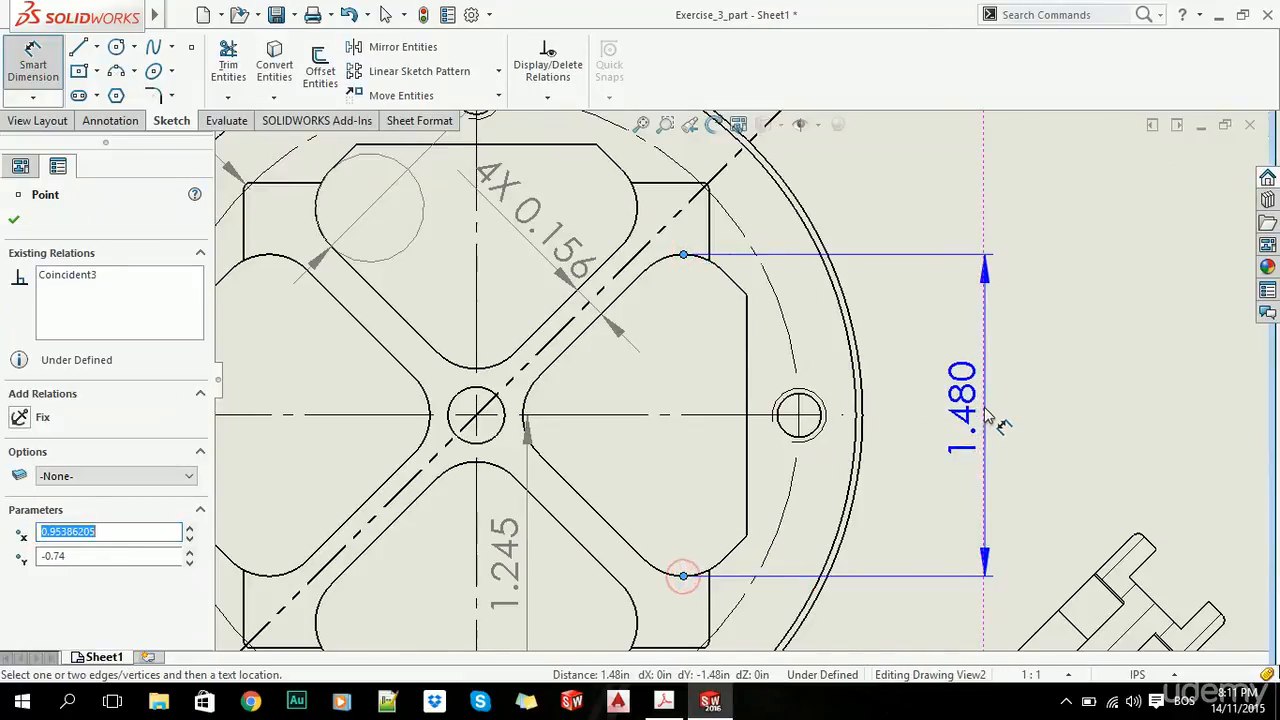
pyautogui.click(972, 402)
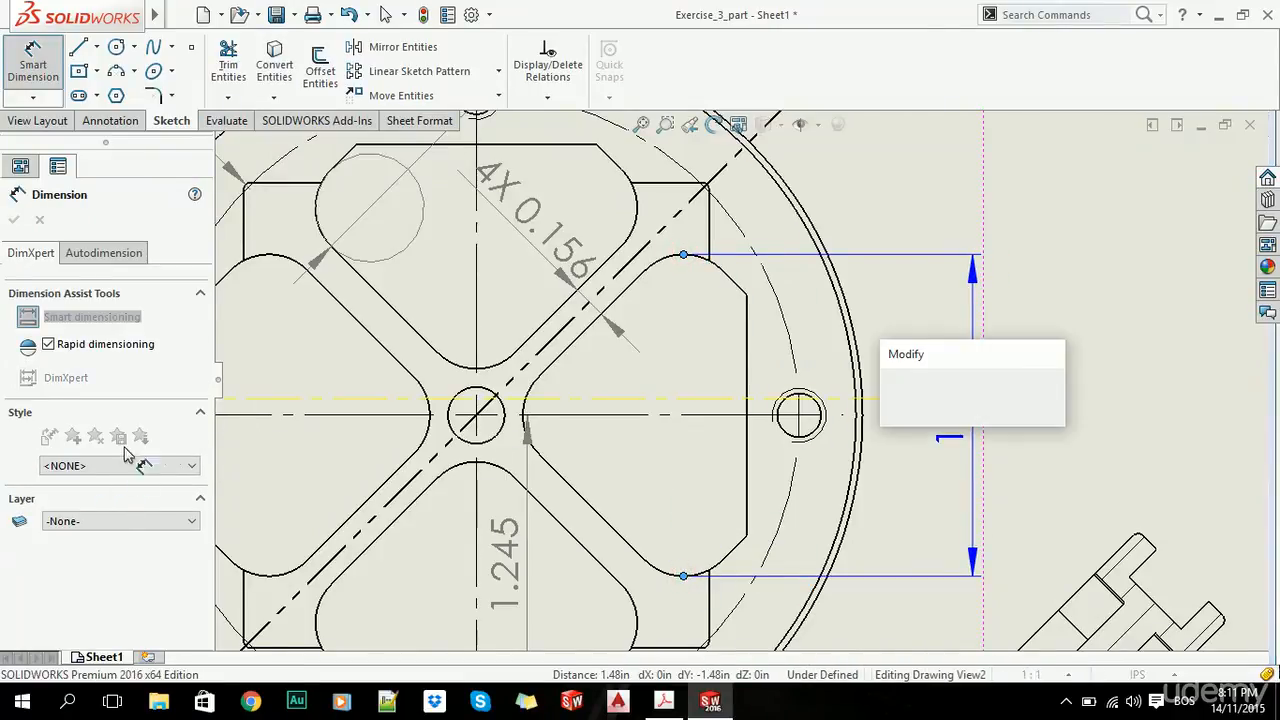
pyautogui.click(893, 396)
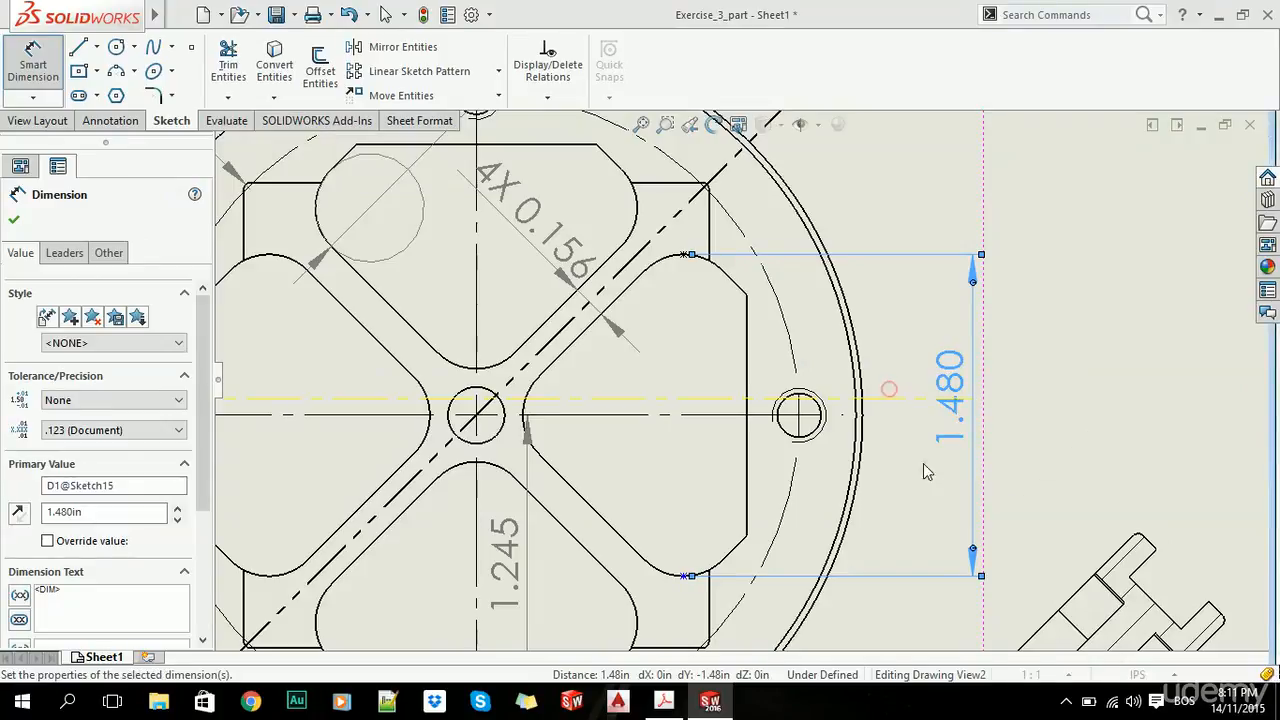
pyautogui.click(15, 220)
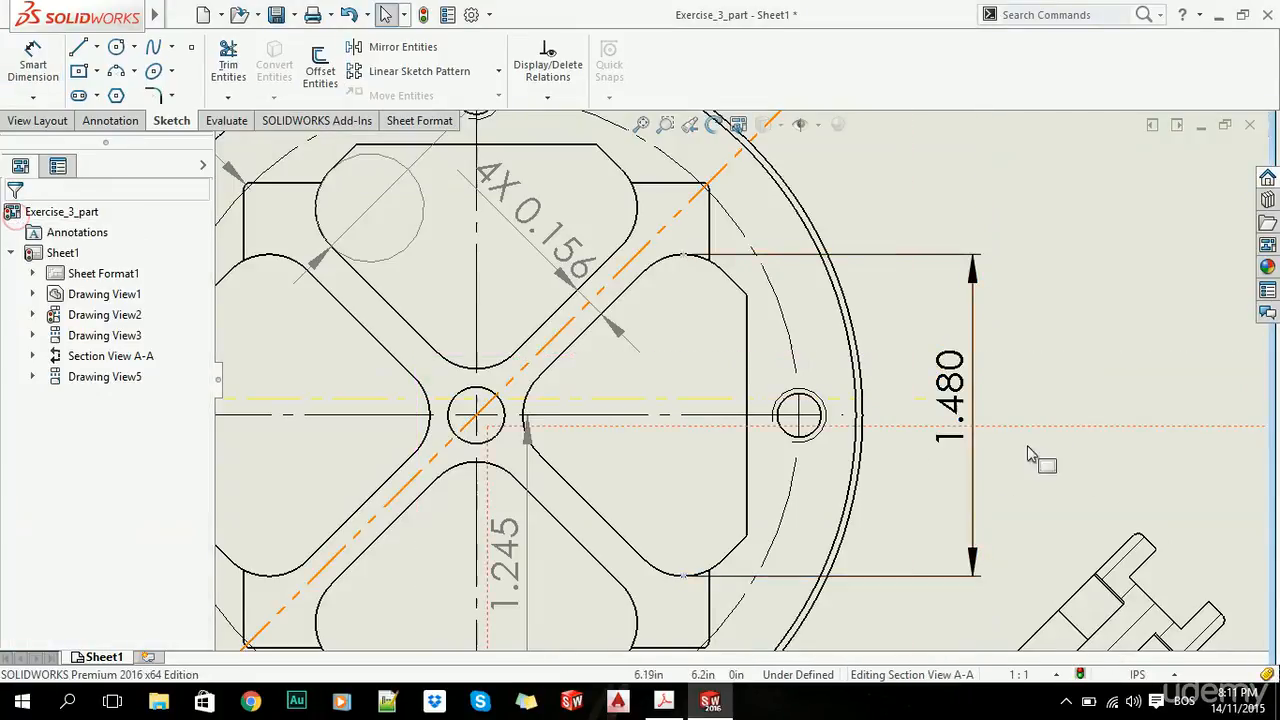
# Step: Add the suffix TYP after the value of the right cutout's height dimension
pyautogui.click(950, 398)
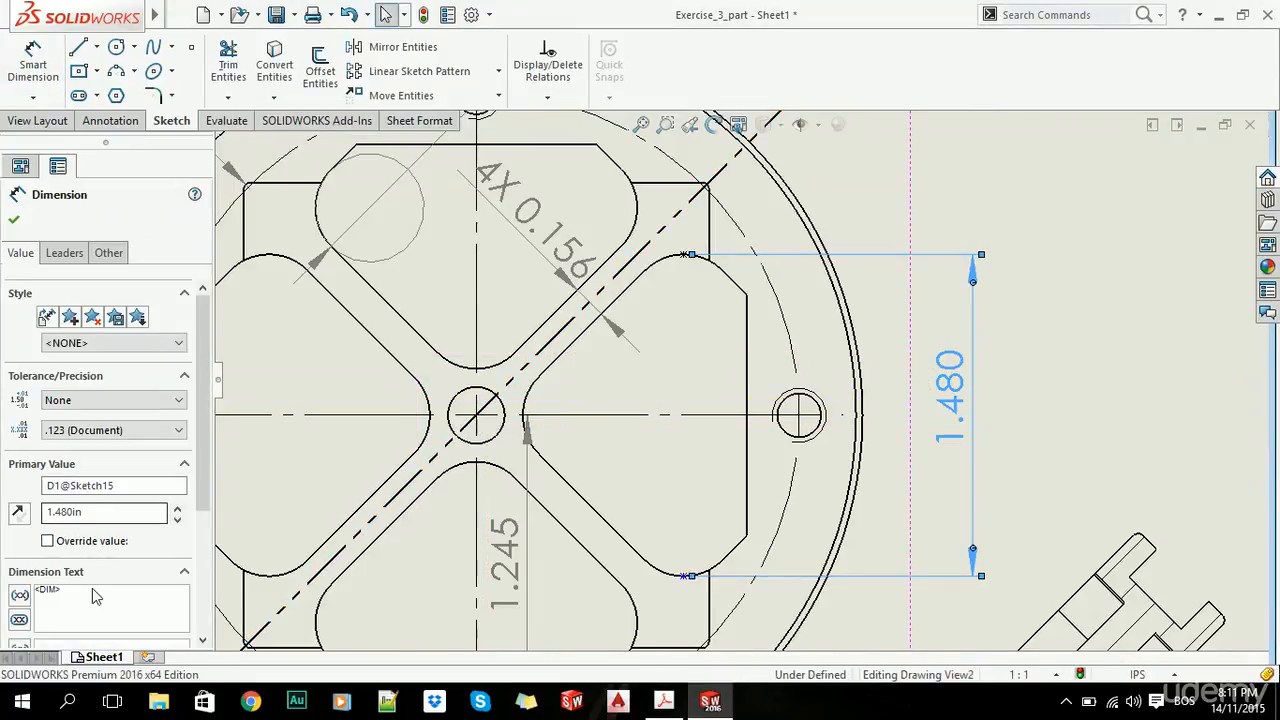
pyautogui.write('TYP')
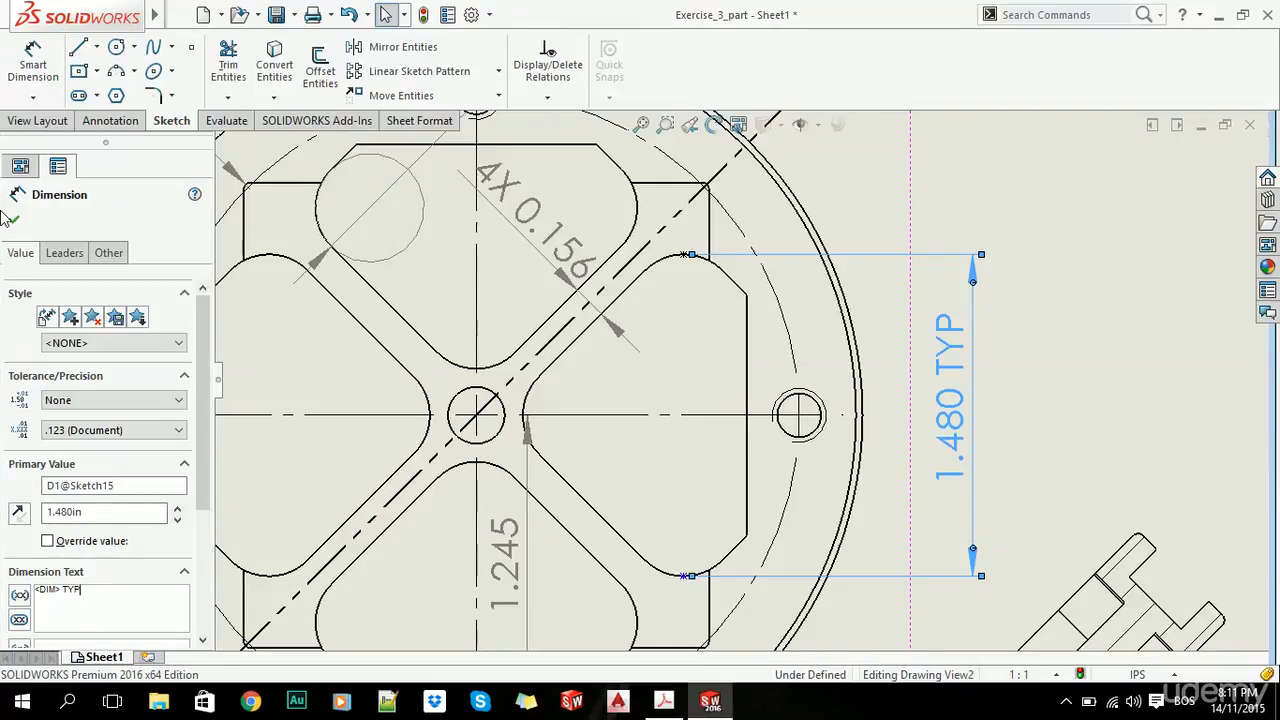
pyautogui.click(15, 220)
# Step: Dimension the vertical distance from the right cutout's upper sketch point to the horizontal centerline, placed between the front view and the full-height dimension
pyautogui.click(20, 60)
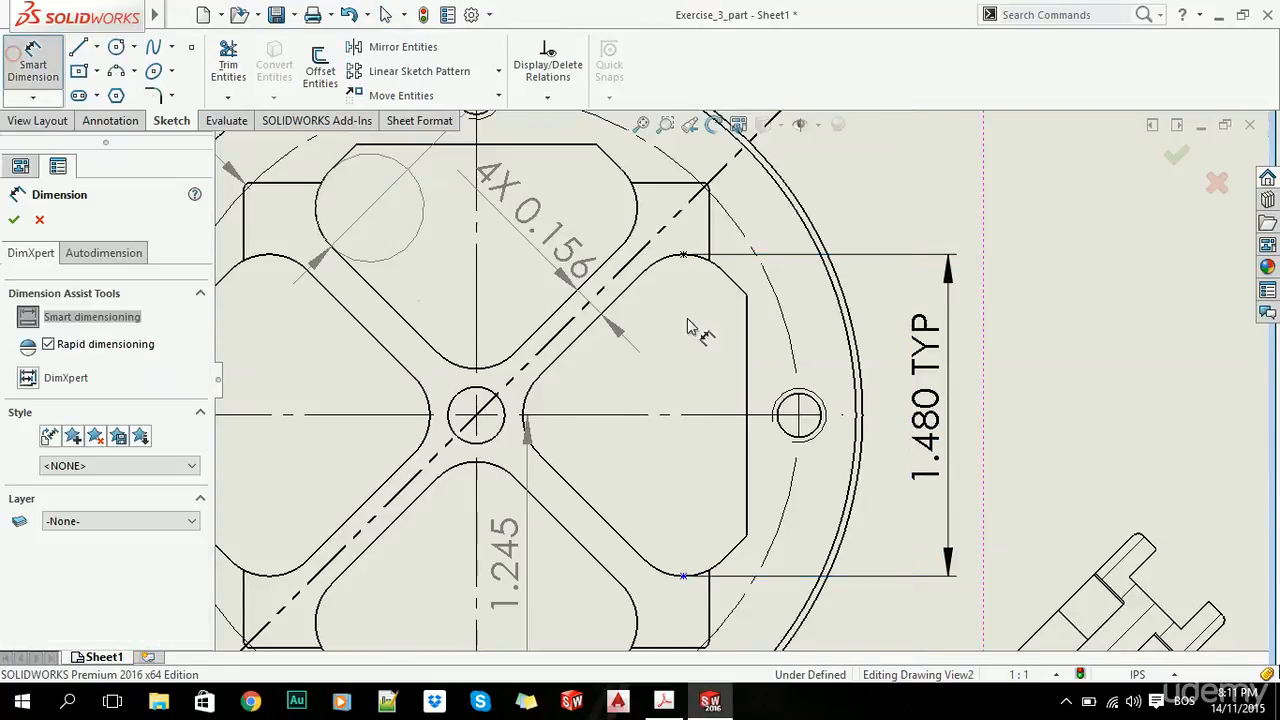
pyautogui.click(683, 255)
pyautogui.click(706, 414)
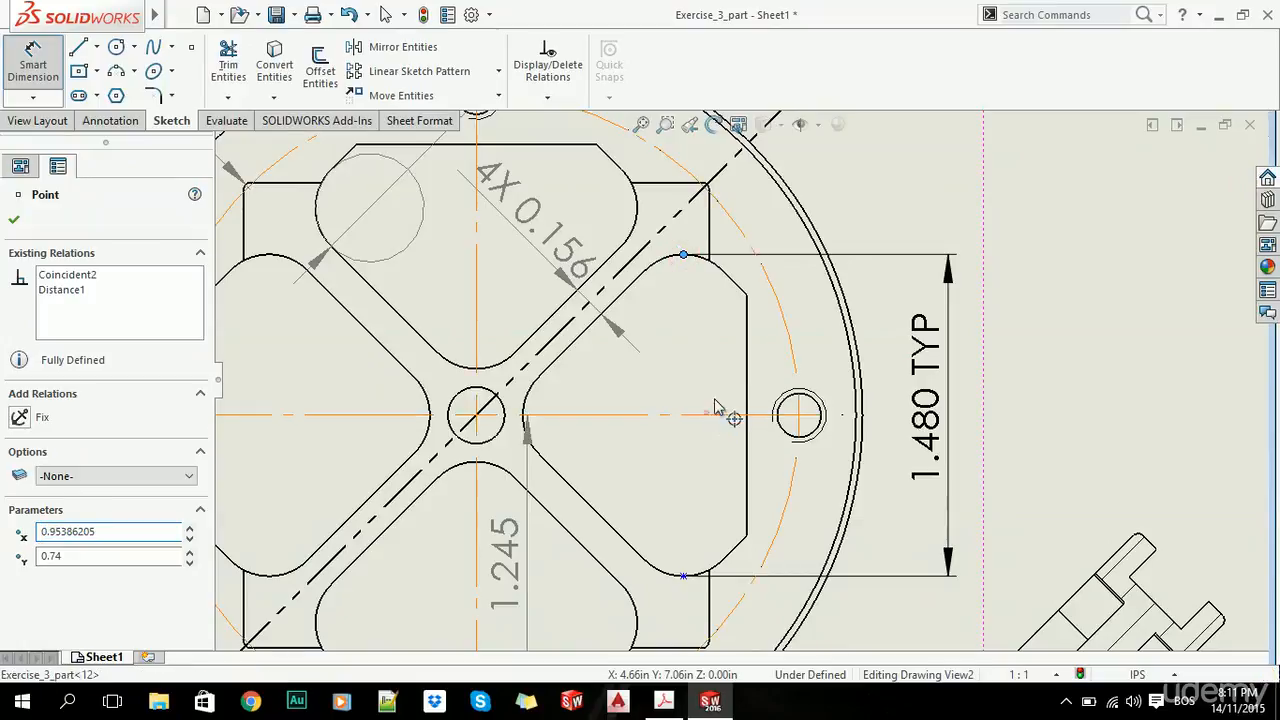
pyautogui.click(890, 340)
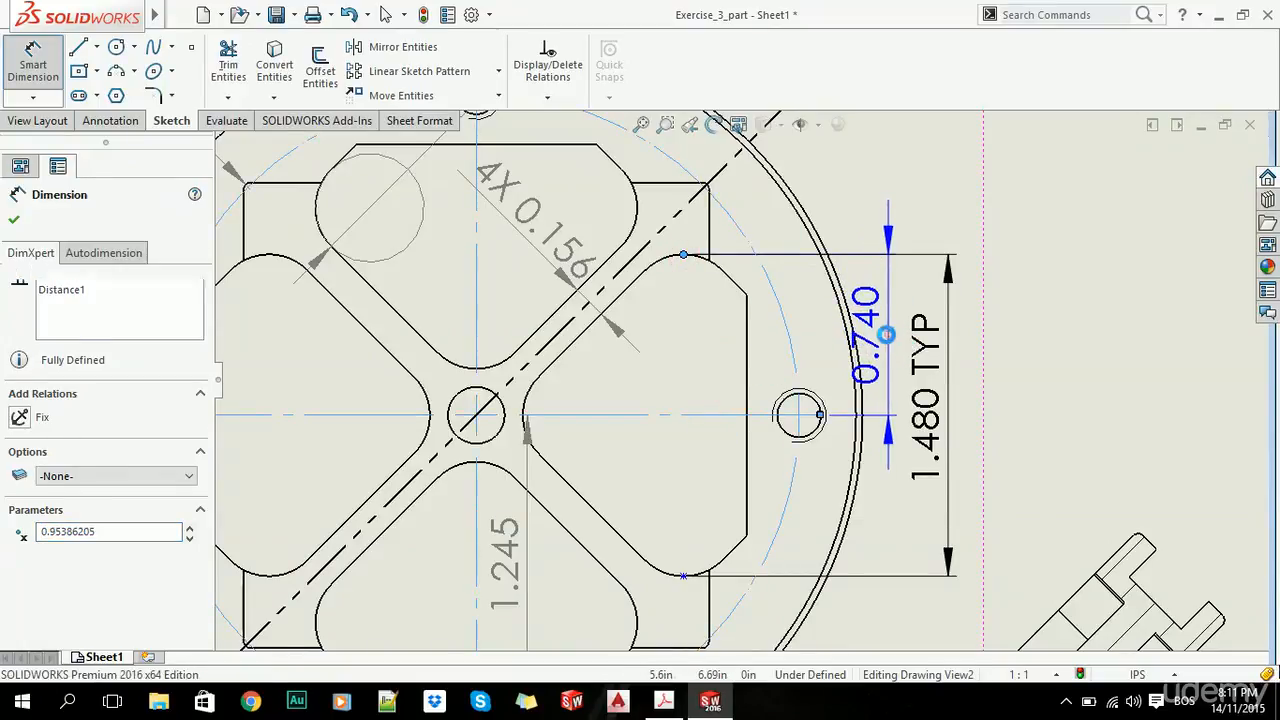
pyautogui.click(808, 331)
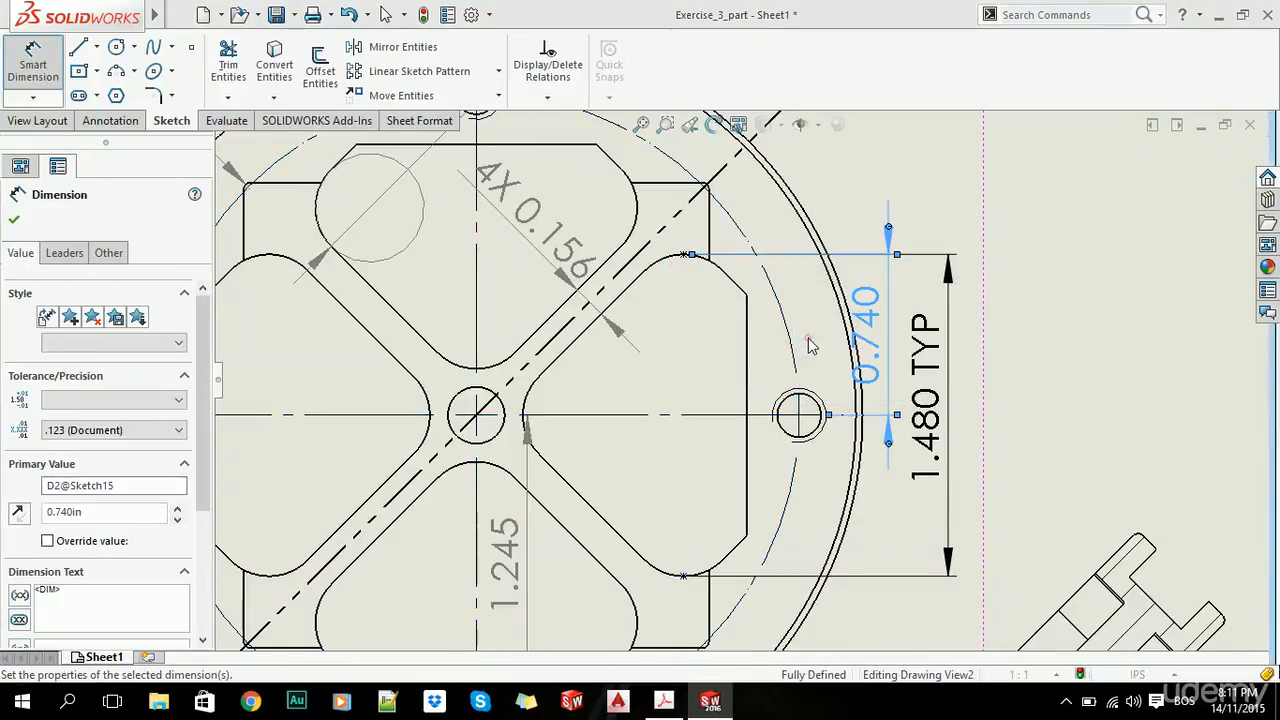
pyautogui.press('Escape')
# Step: Add the suffix TYP after the value of the cutout's half-height dimension and space both height dimensions farther from the front view's circle
pyautogui.click(868, 348)
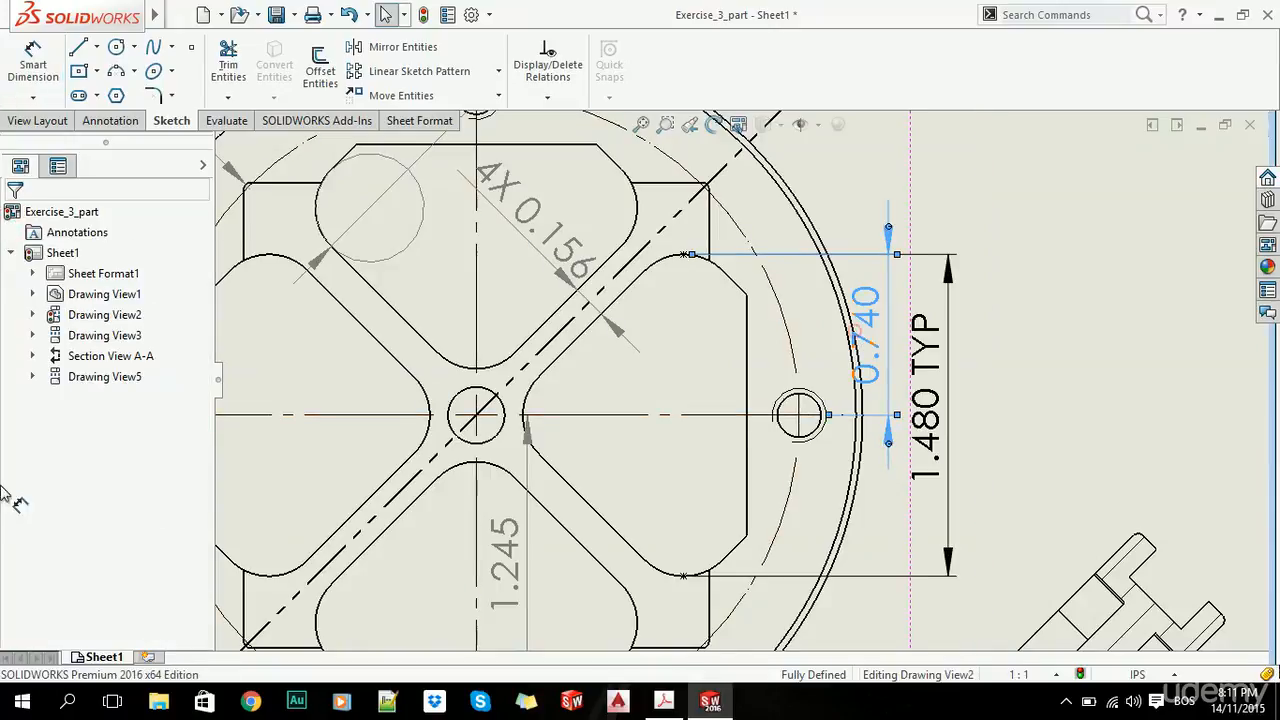
pyautogui.write('TYP')
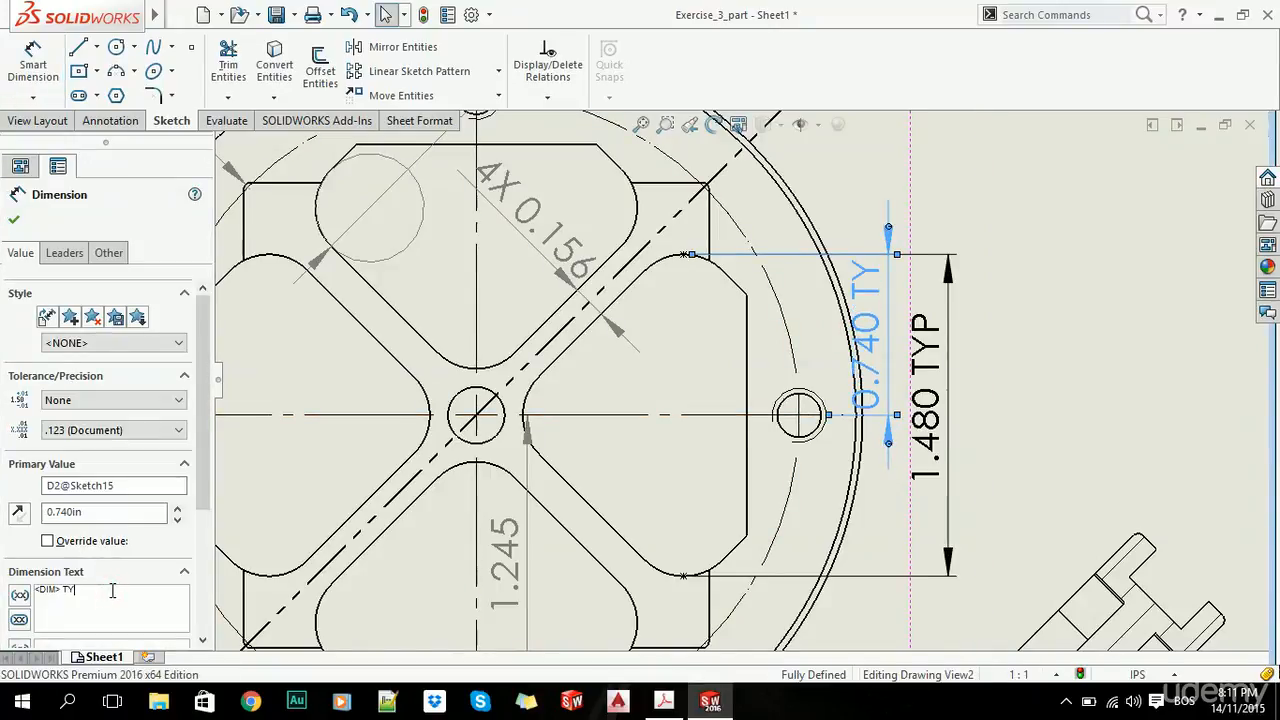
pyautogui.click(4, 228)
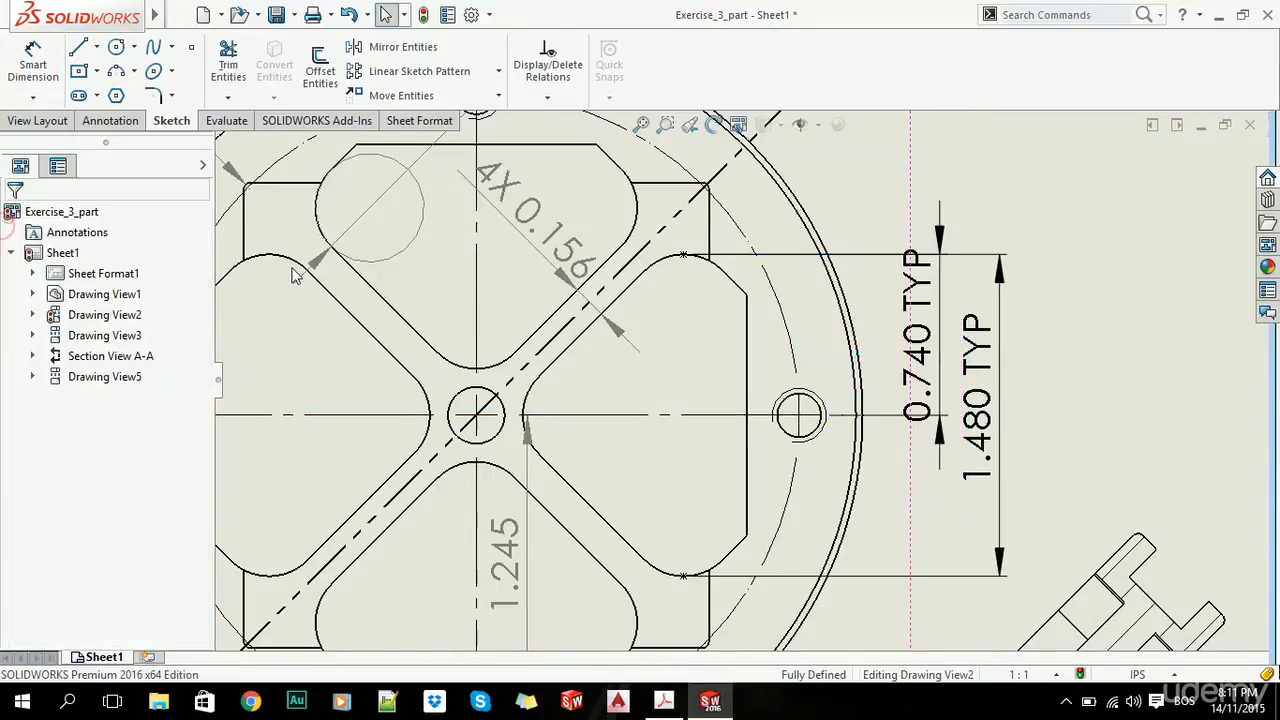
# Step: Check the center hole's callout in the Acrobat reference PDF and return to the SOLIDWORKS drawing
pyautogui.scroll(-5, 1090, 434)
pyautogui.scroll(2, 840, 447)
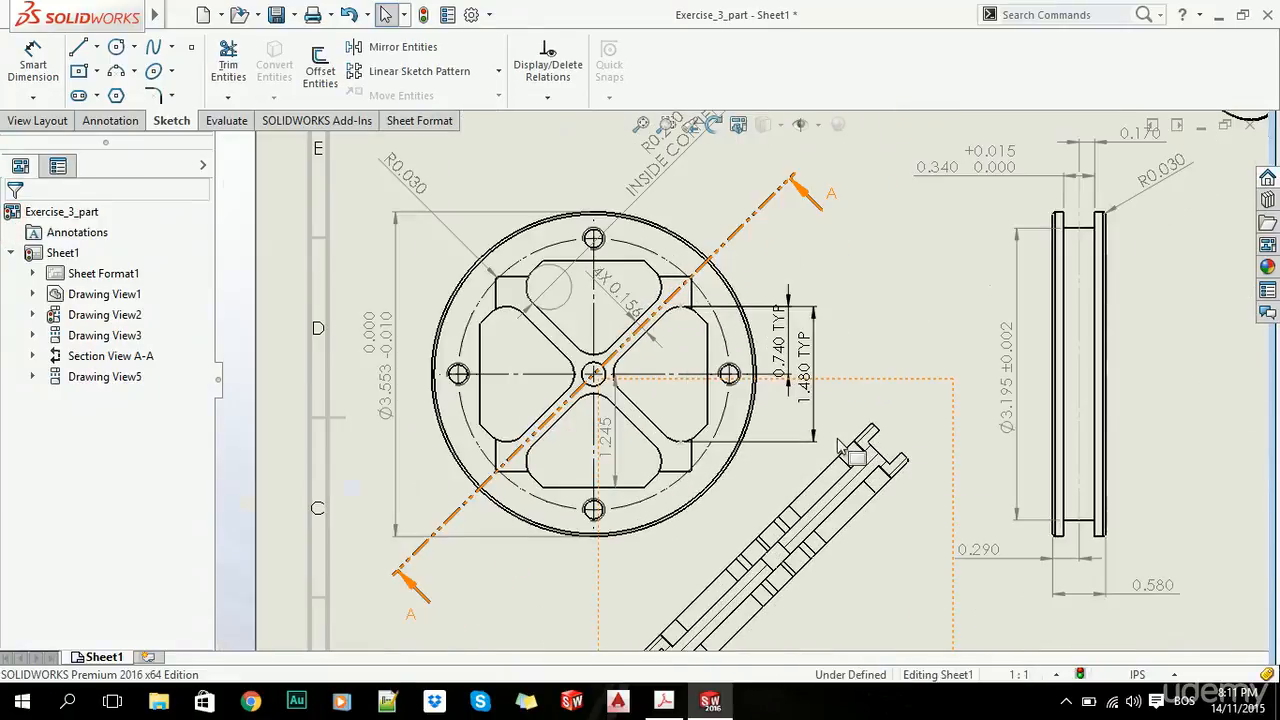
pyautogui.hotkey('alt', 'Tab')
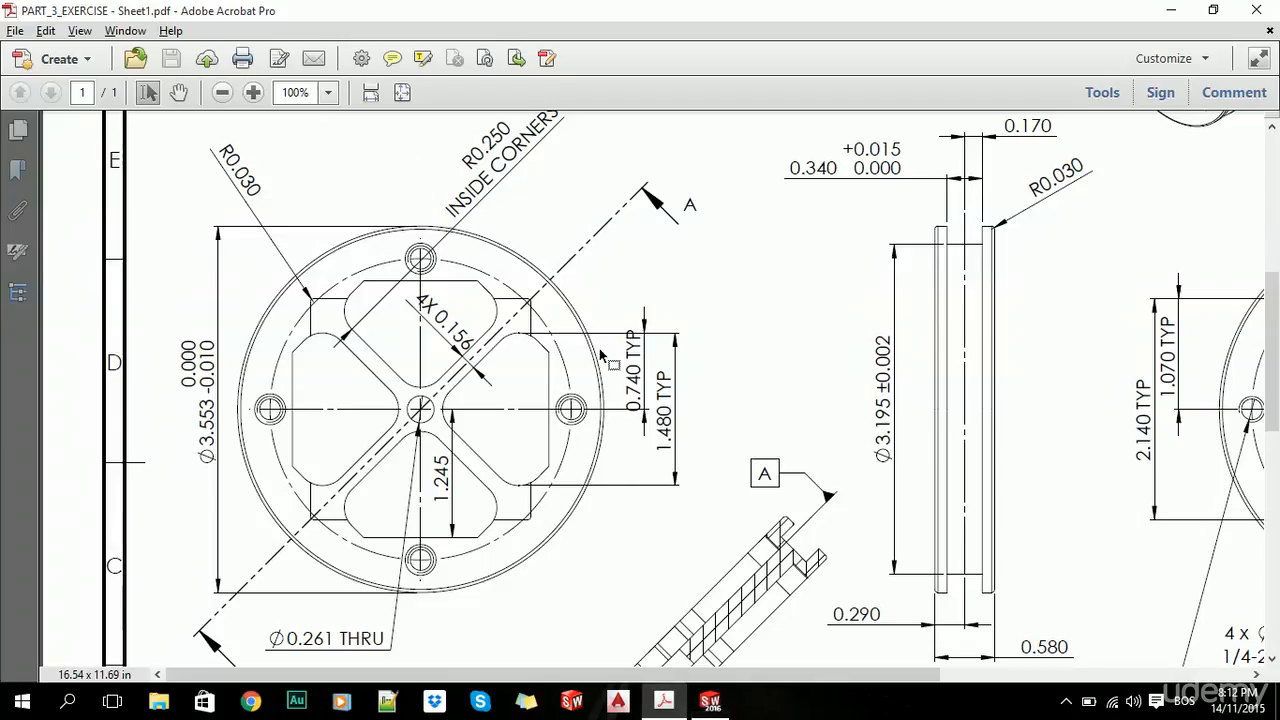
pyautogui.scroll(-3, 600, 352)
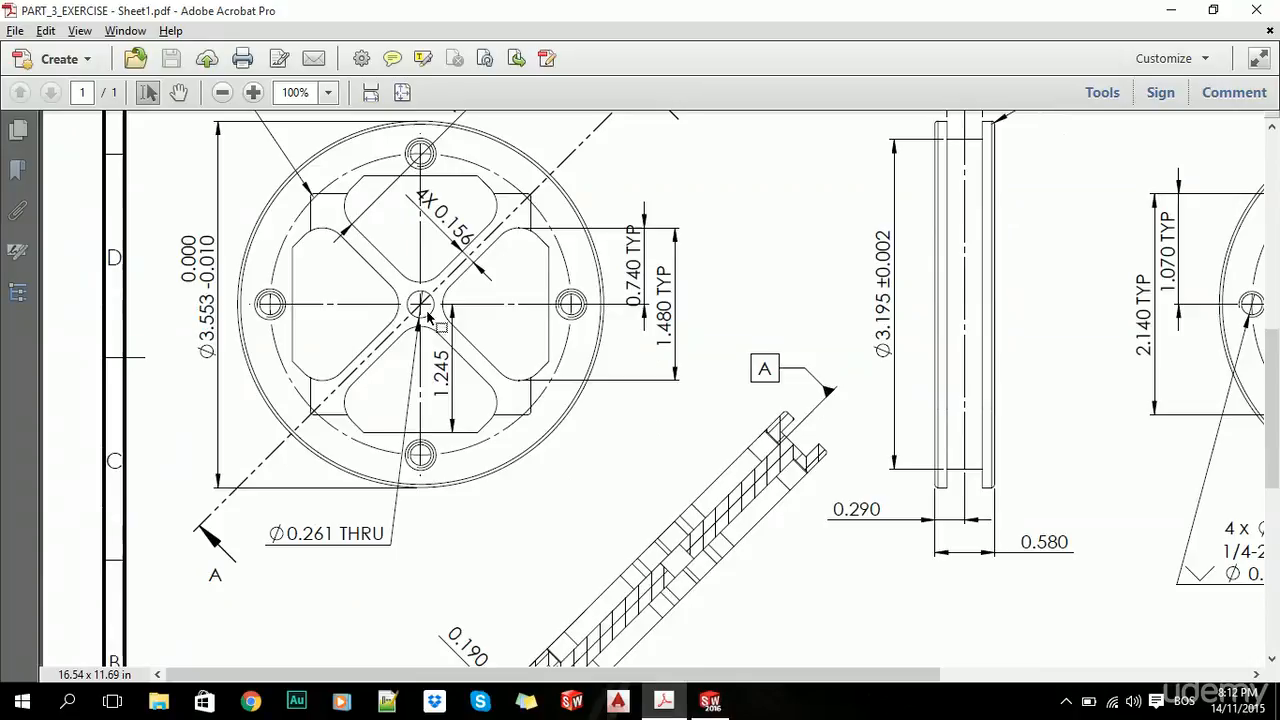
pyautogui.hotkey('alt', 'Tab')
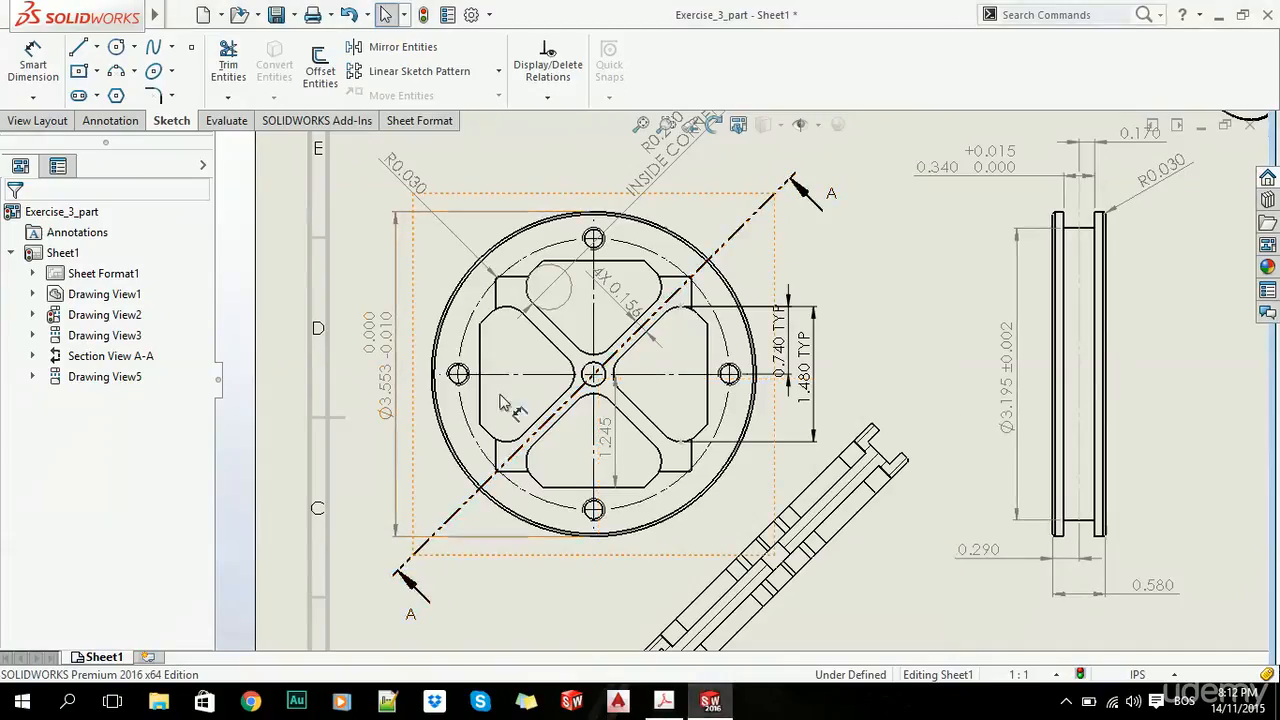
pyautogui.click(110, 121)
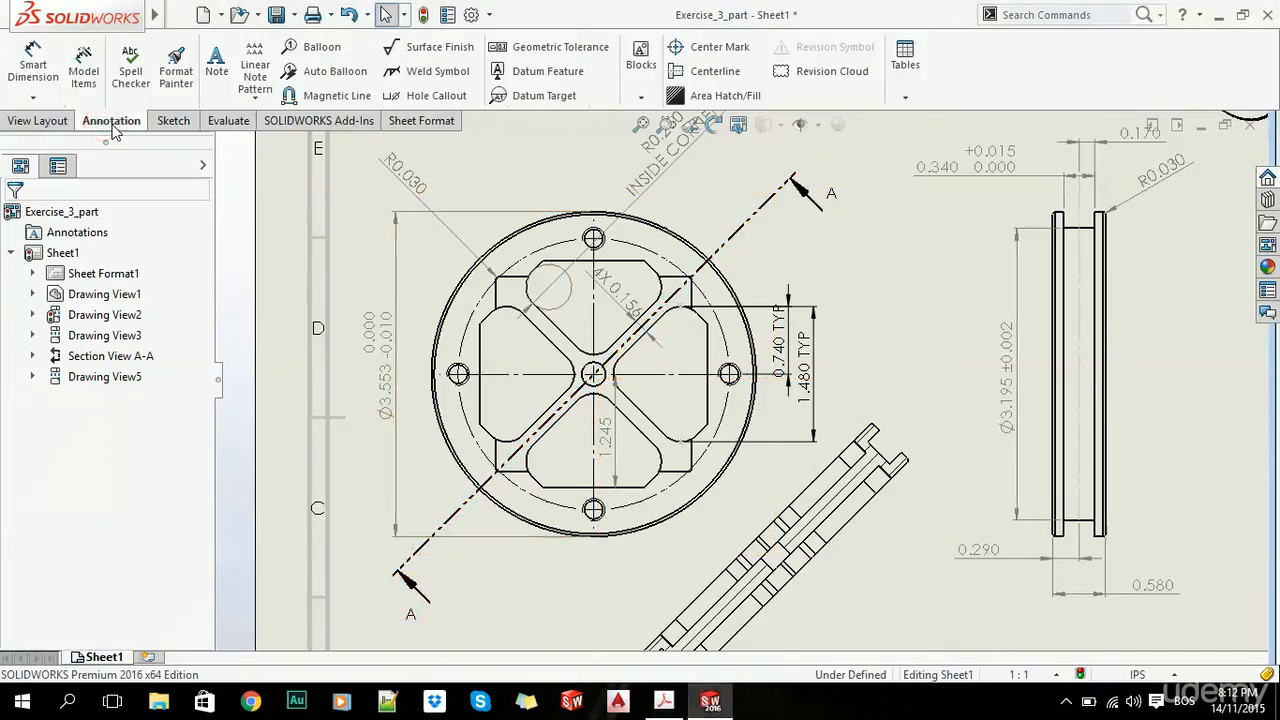
pyautogui.click(424, 100)
pyautogui.scroll(-5, 600, 512)
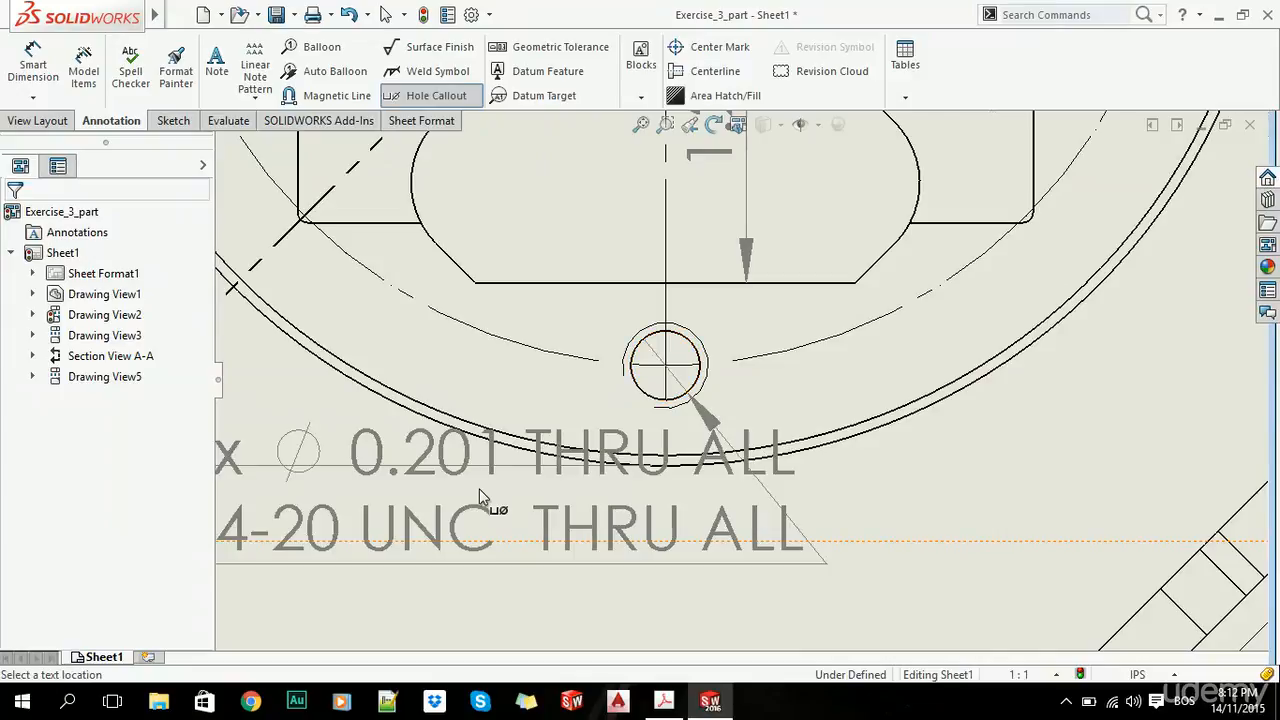
pyautogui.scroll(5, 560, 540)
pyautogui.scroll(2, 568, 539)
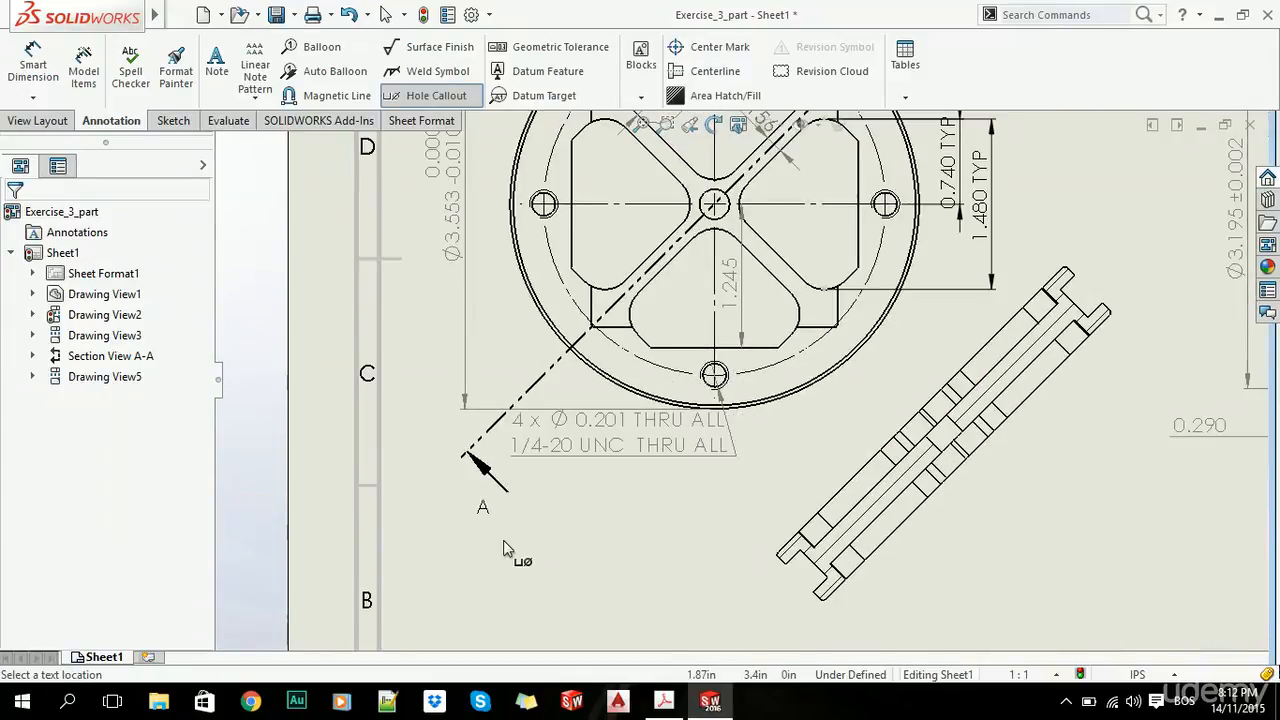
pyautogui.hotkey('alt', 'Tab')
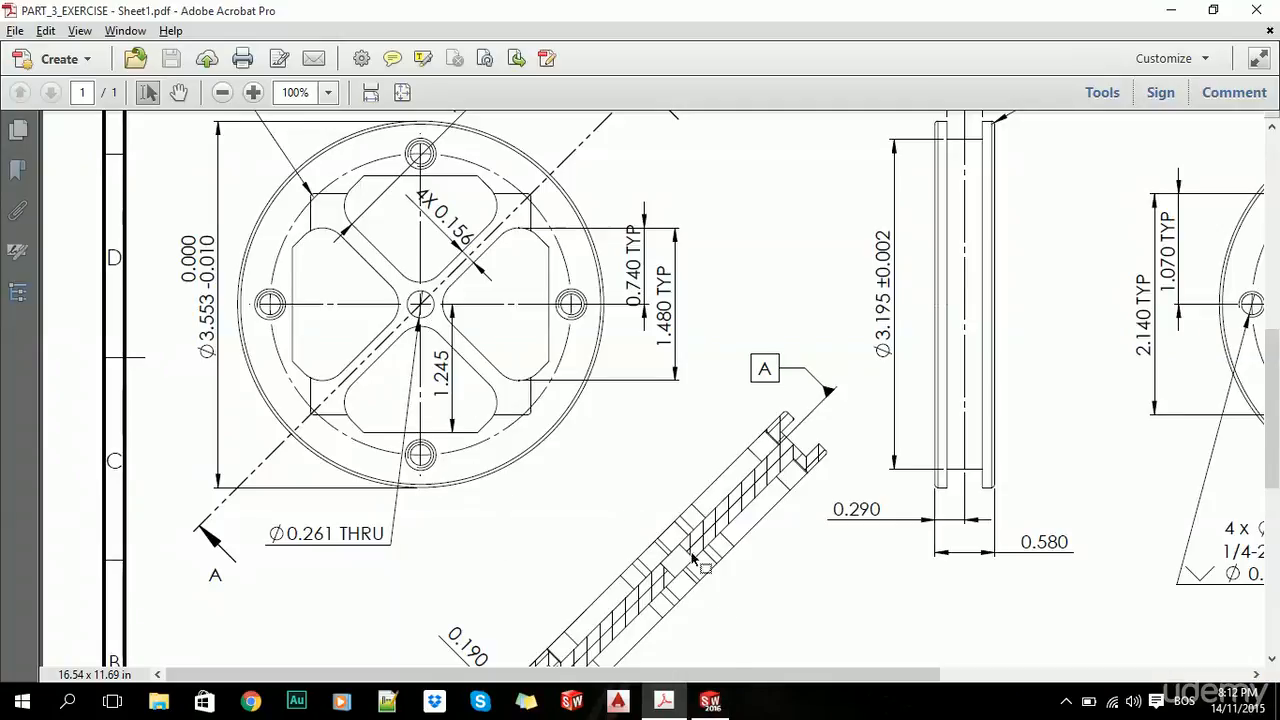
pyautogui.moveTo(733, 668)
pyautogui.mouseDown()
pyautogui.moveTo(985, 676)
pyautogui.moveTo(698, 680)
pyautogui.mouseUp()
pyautogui.click(710, 700)
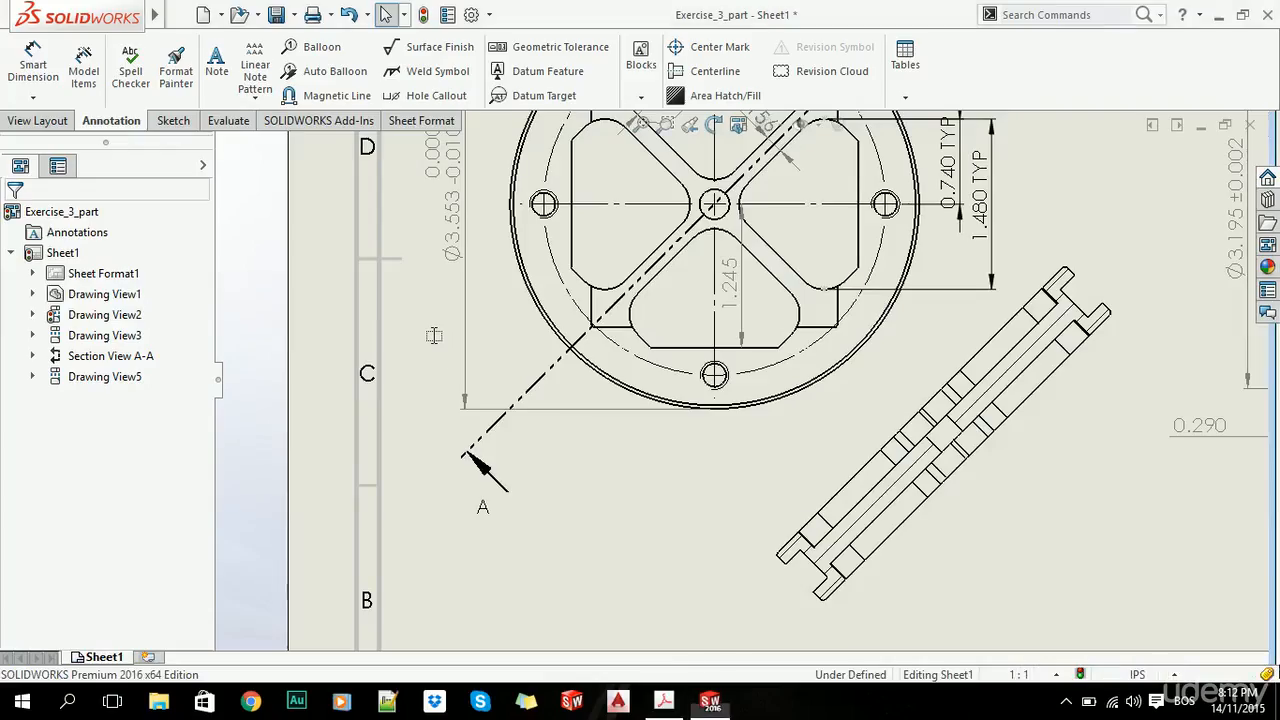
pyautogui.click(517, 94)
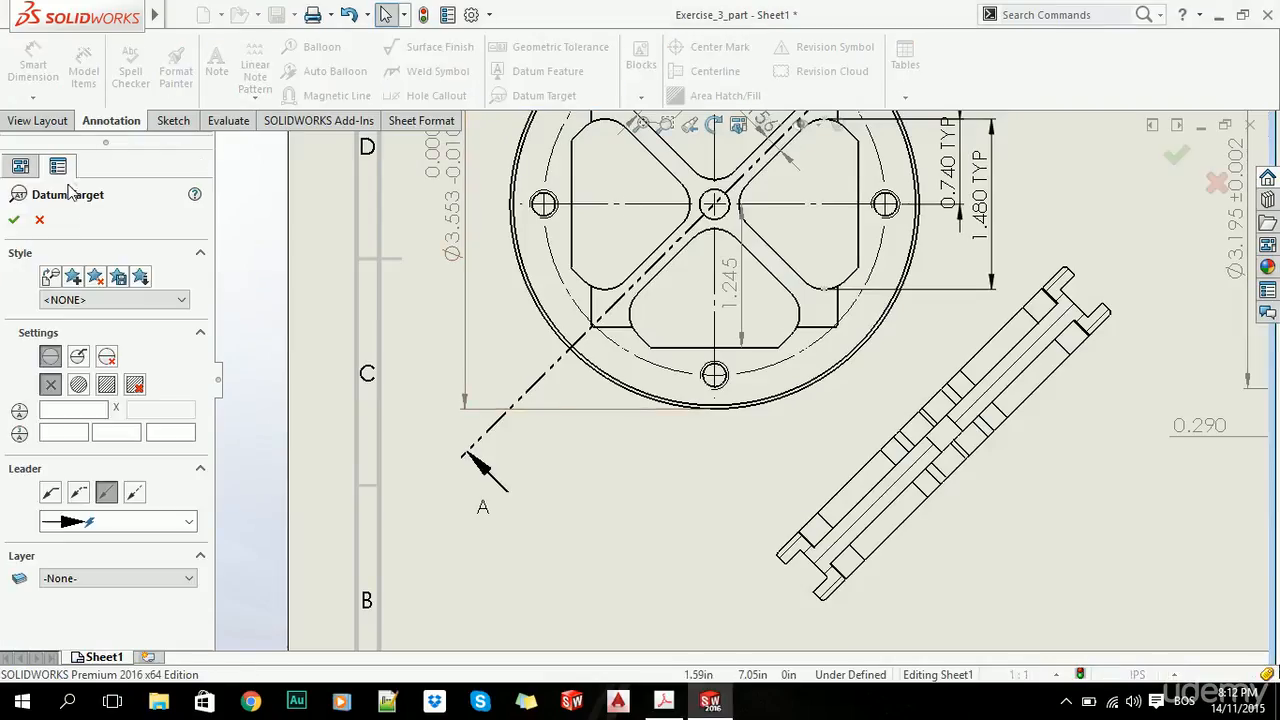
pyautogui.click(40, 220)
# Step: Add a hole callout to the front view's center hole, placed below the circle beside the lower section arrow
pyautogui.click(436, 95)
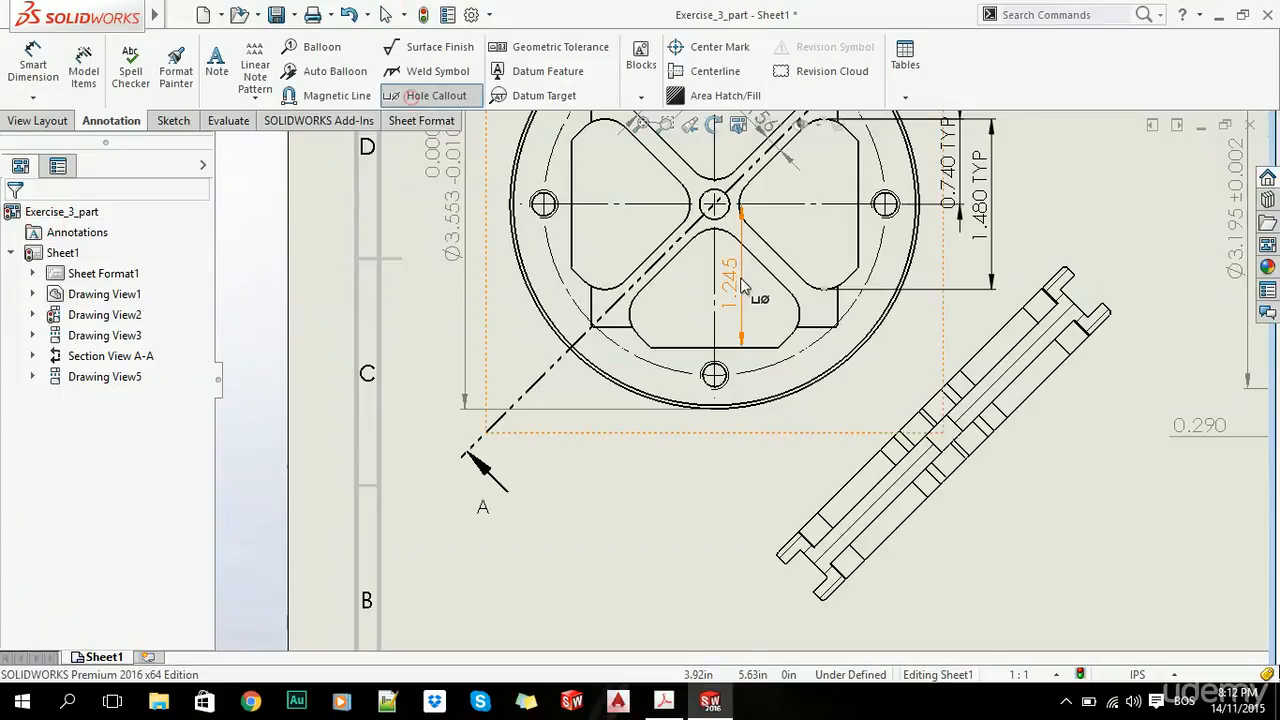
pyautogui.scroll(-1, 737, 260)
pyautogui.scroll(-1, 737, 248)
pyautogui.click(735, 235)
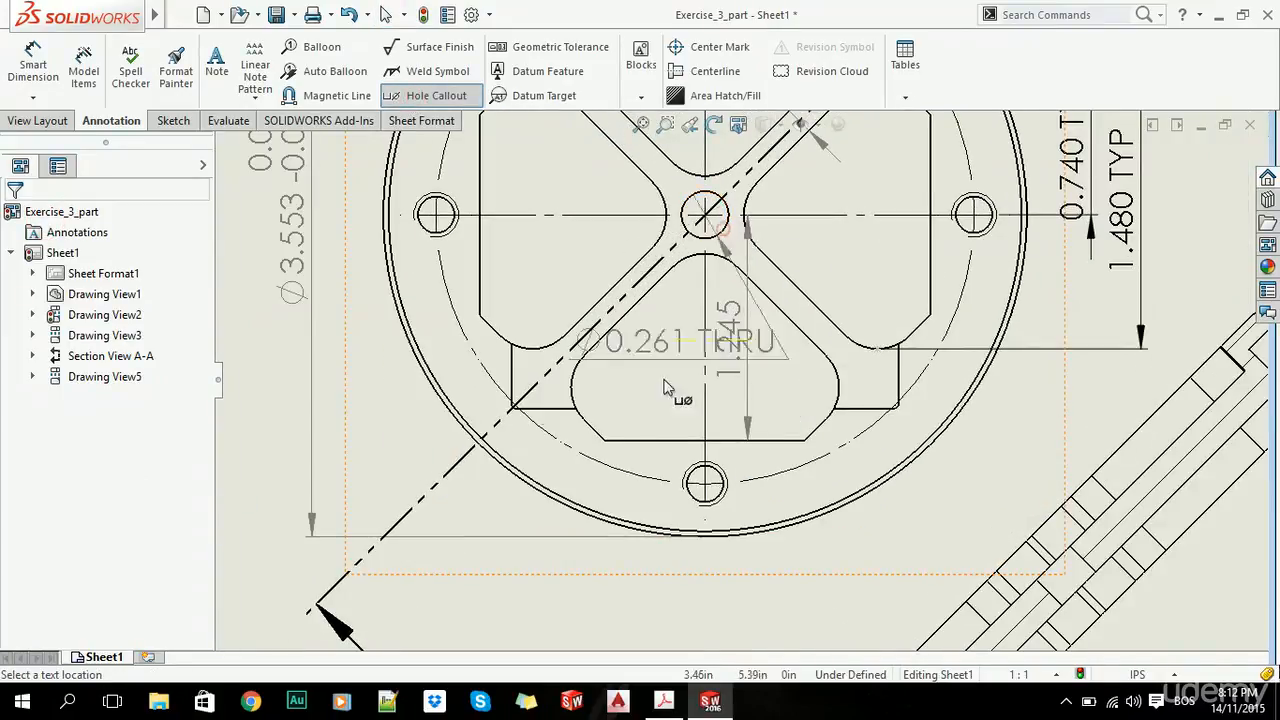
pyautogui.scroll(1, 620, 530)
pyautogui.scroll(1, 613, 537)
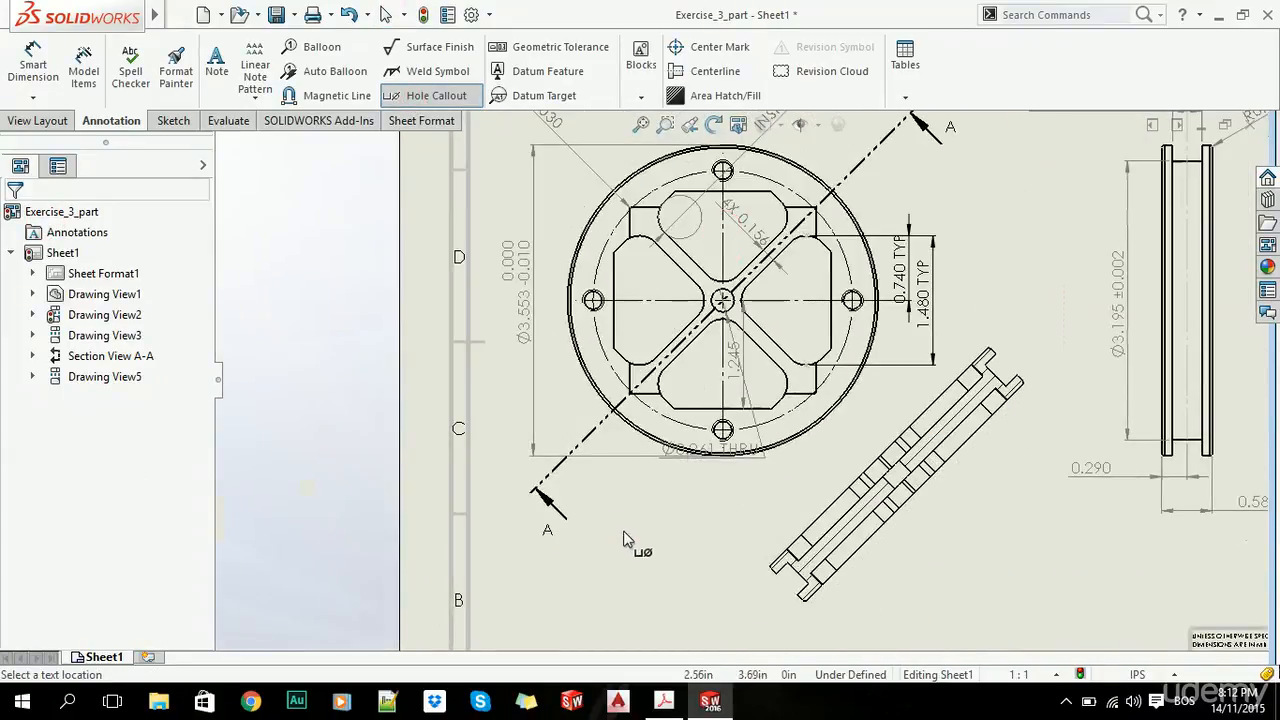
pyautogui.click(560, 594)
pyautogui.press('Escape')
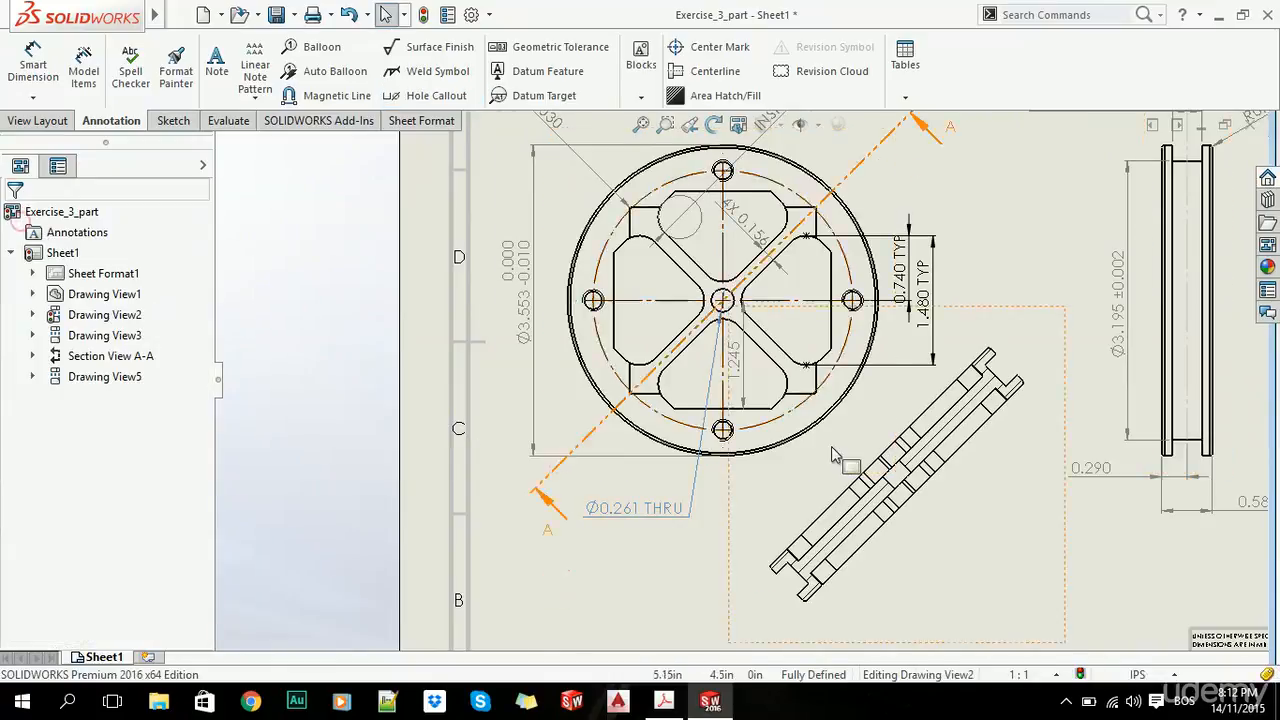
# Step: Check the Acrobat reference PDF and, back in SOLIDWORKS, dimension section A-A's depth from the upper outer edge to the nearest web edge, beyond its lower end
pyautogui.scroll(1, 812, 445)
pyautogui.scroll(-1, 812, 445)
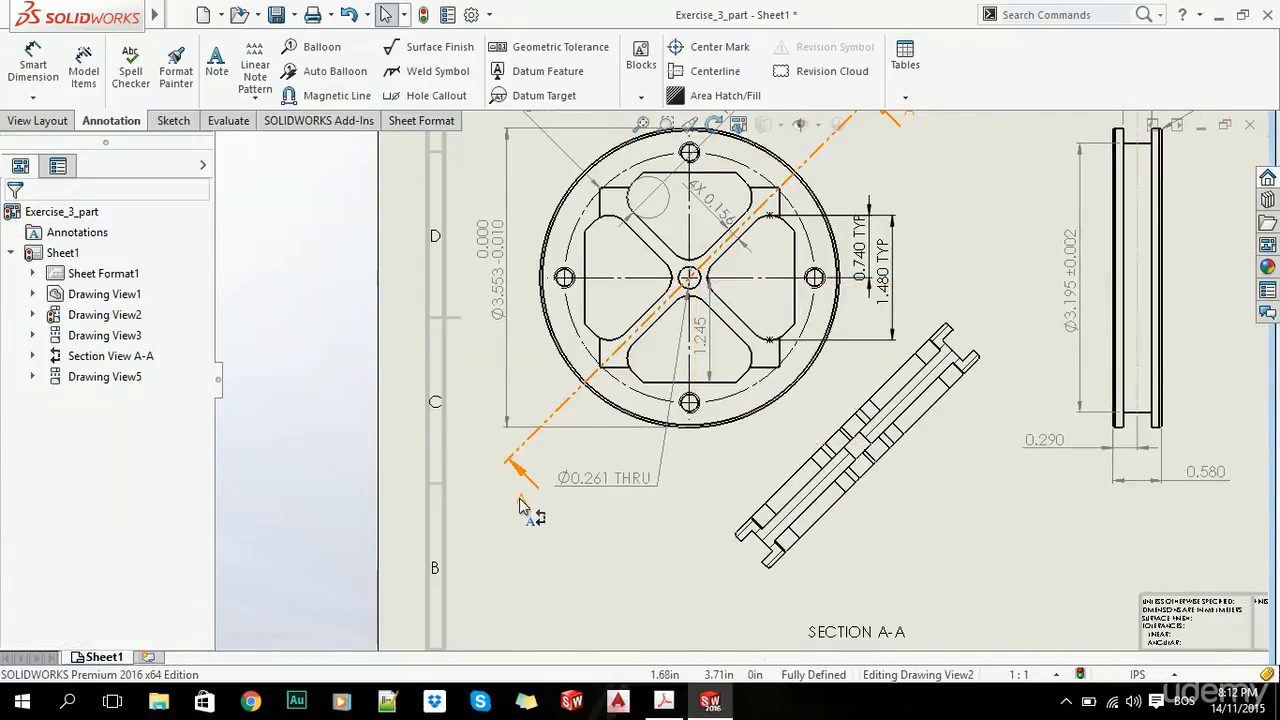
pyautogui.hotkey('alt', 'Tab')
pyautogui.scroll(-2, 580, 530)
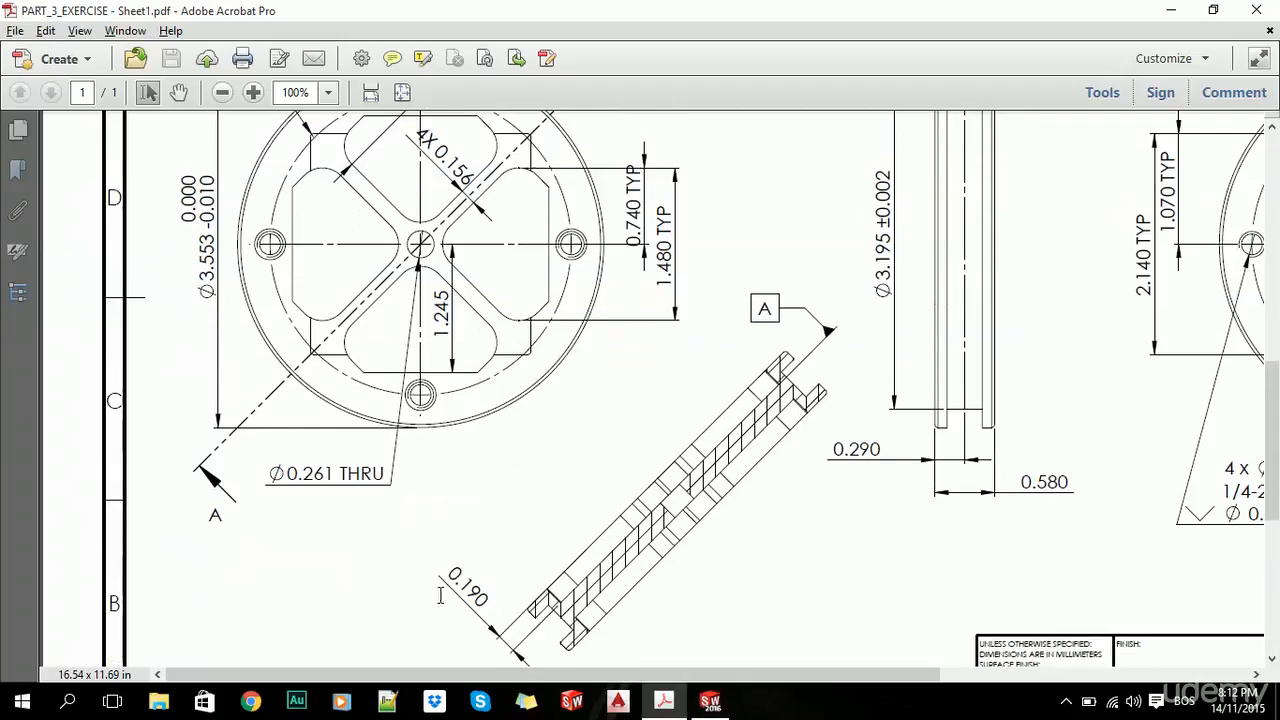
pyautogui.hotkey('alt', 'Tab')
pyautogui.scroll(-3, 491, 271)
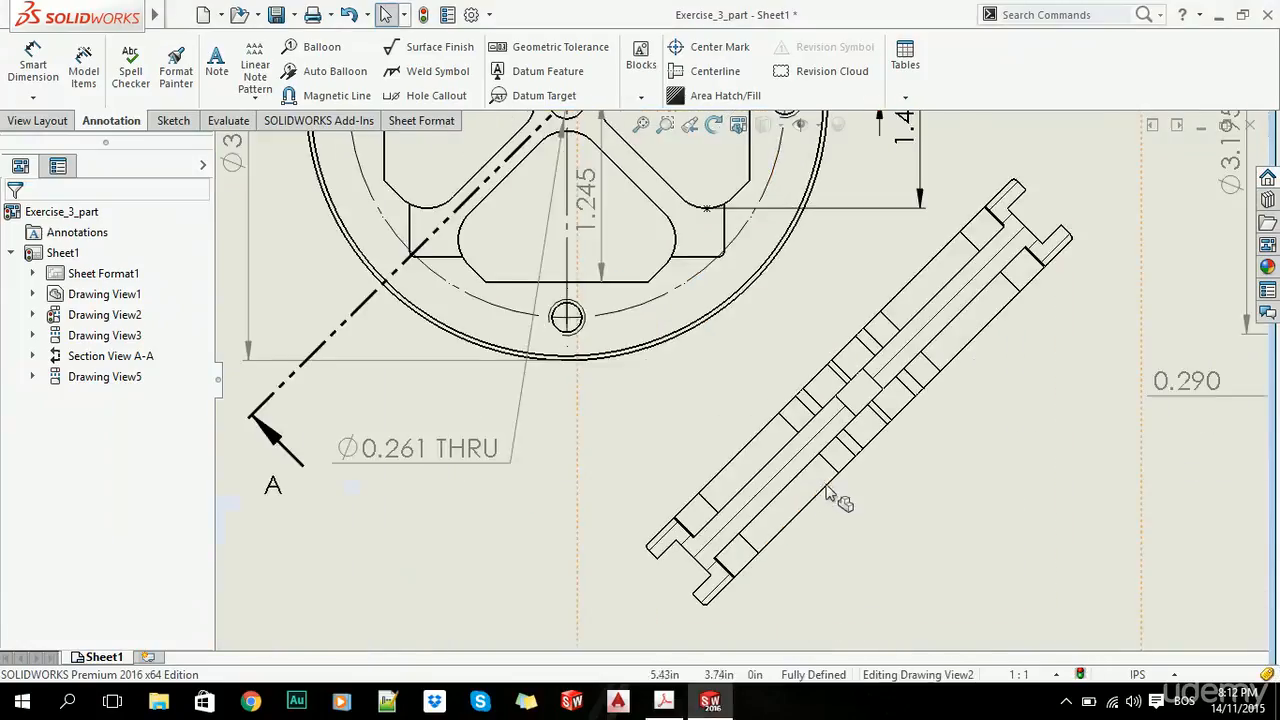
pyautogui.click(32, 55)
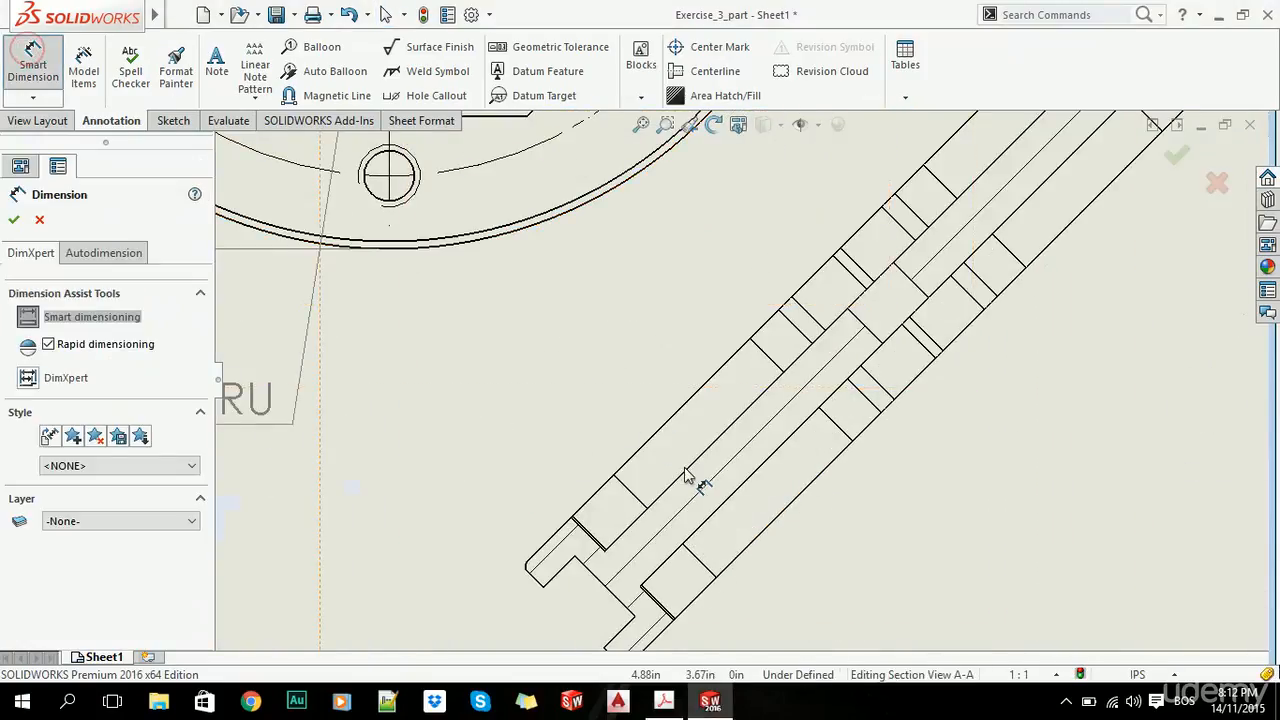
pyautogui.click(688, 471)
pyautogui.click(646, 449)
pyautogui.scroll(2, 540, 463)
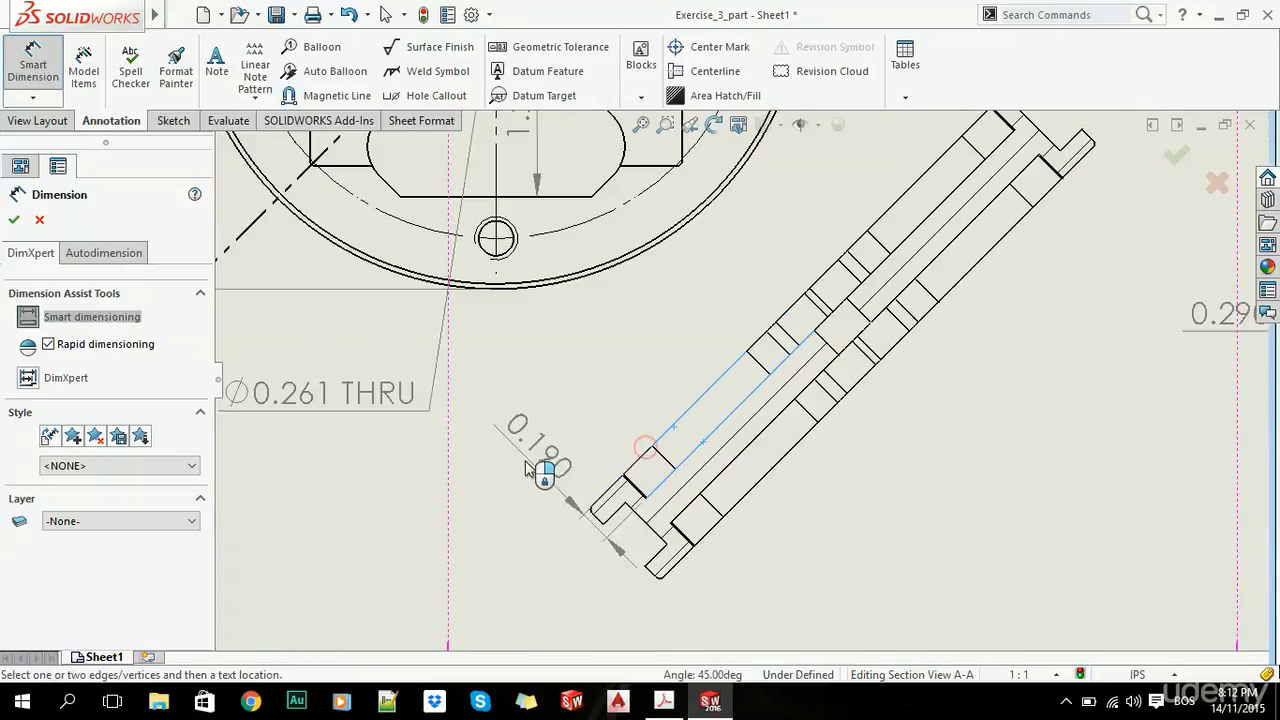
pyautogui.click(501, 474)
pyautogui.press('Escape')
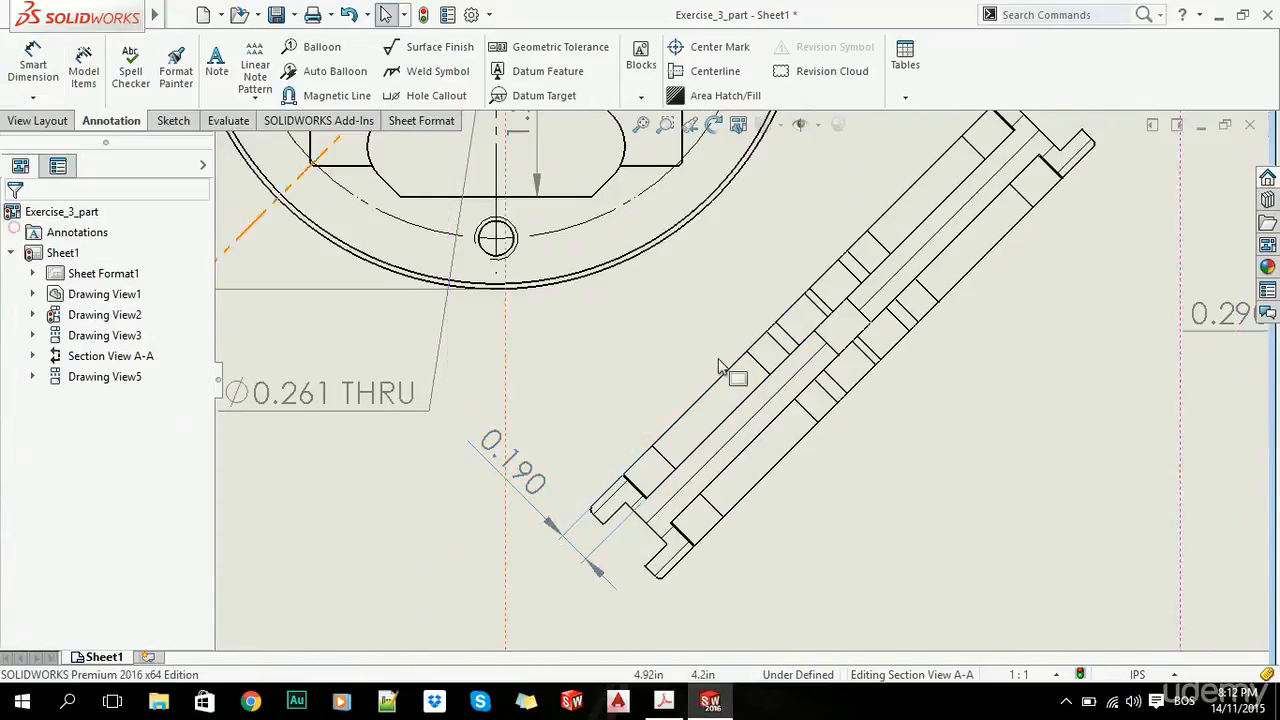
# Step: Check the Acrobat reference PDF and, back in SOLIDWORKS, attach datum feature A to section A-A's web edge, with its label above the view's upper end
pyautogui.scroll(3, 729, 364)
pyautogui.scroll(-2, 843, 262)
pyautogui.hotkey('alt', 'Tab')
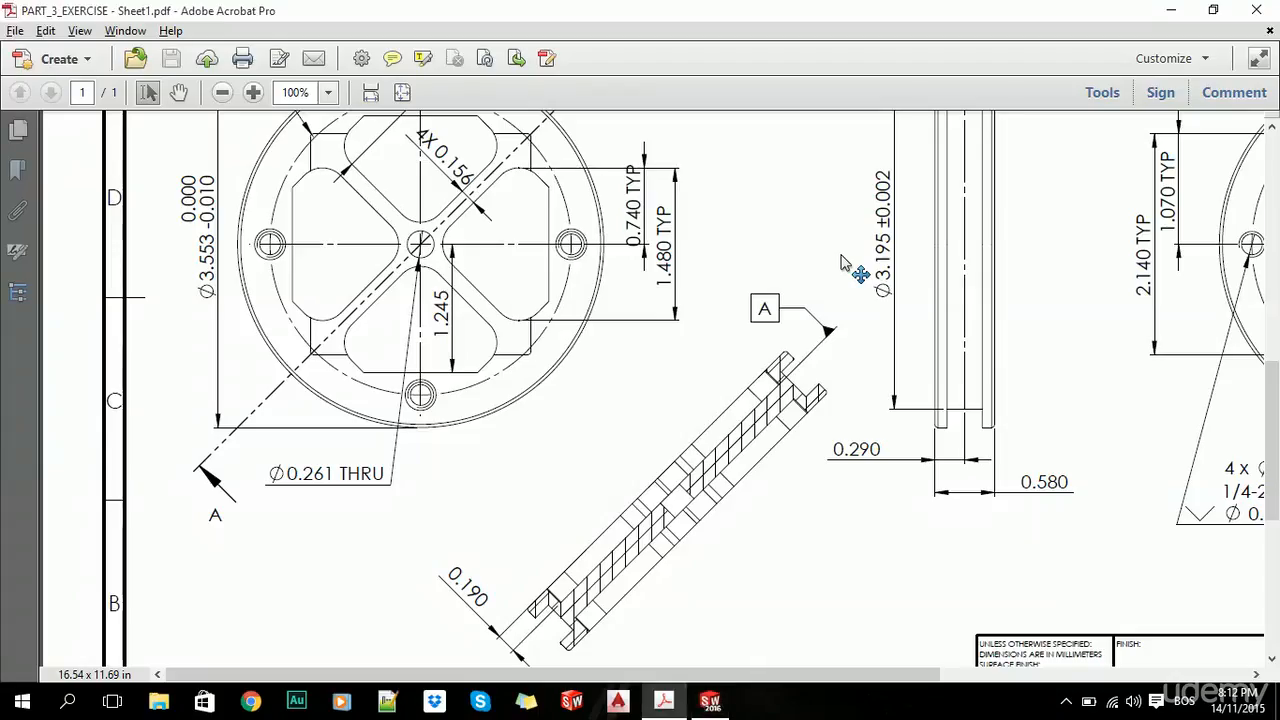
pyautogui.hotkey('alt', 'Tab')
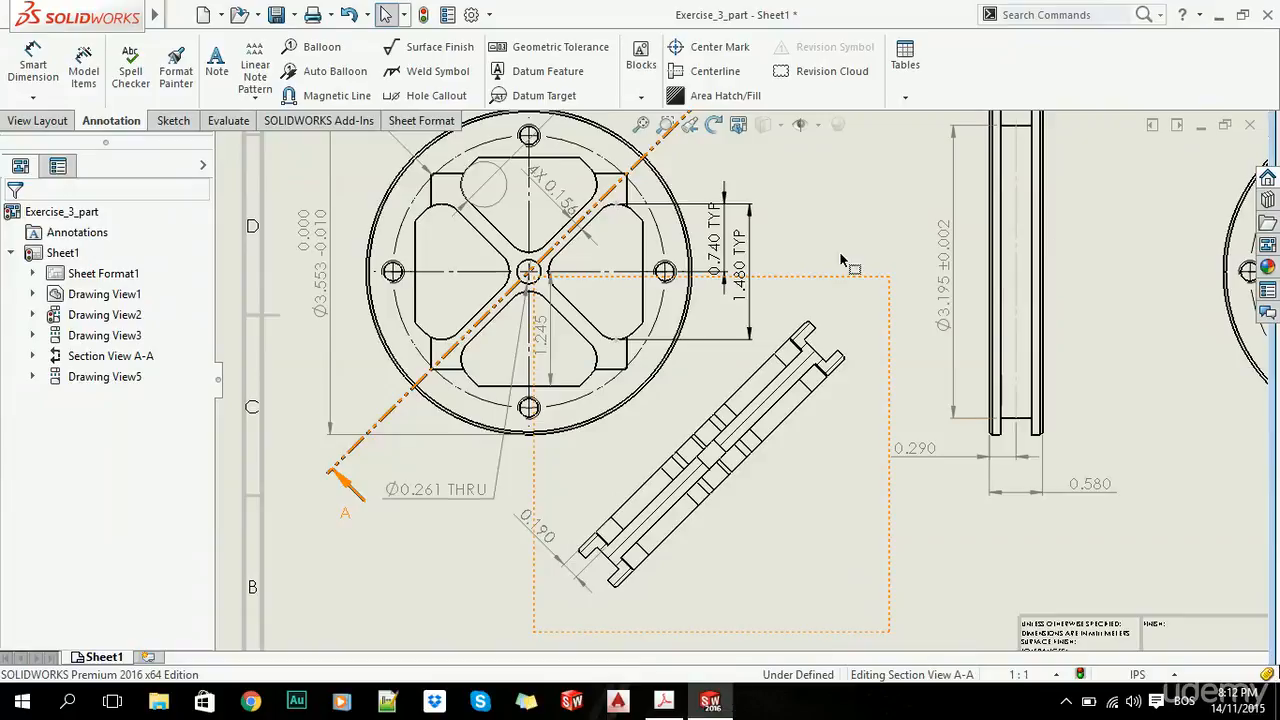
pyautogui.click(545, 96)
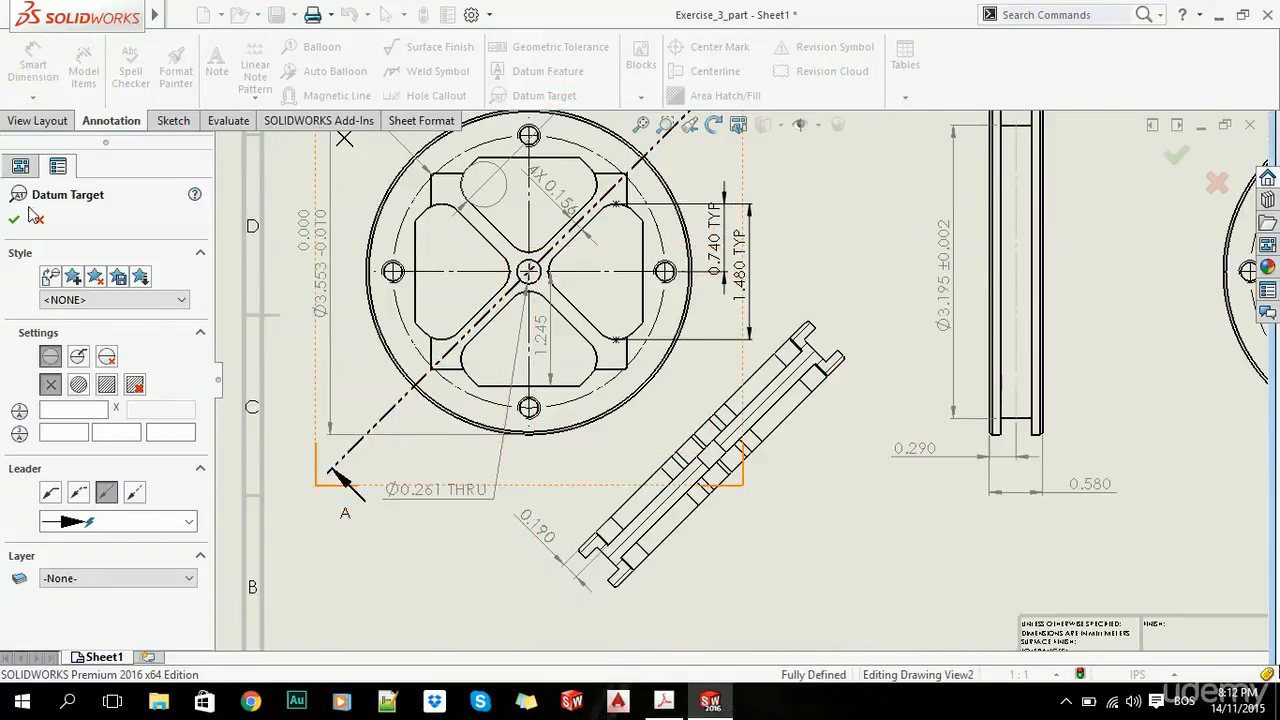
pyautogui.press('Escape')
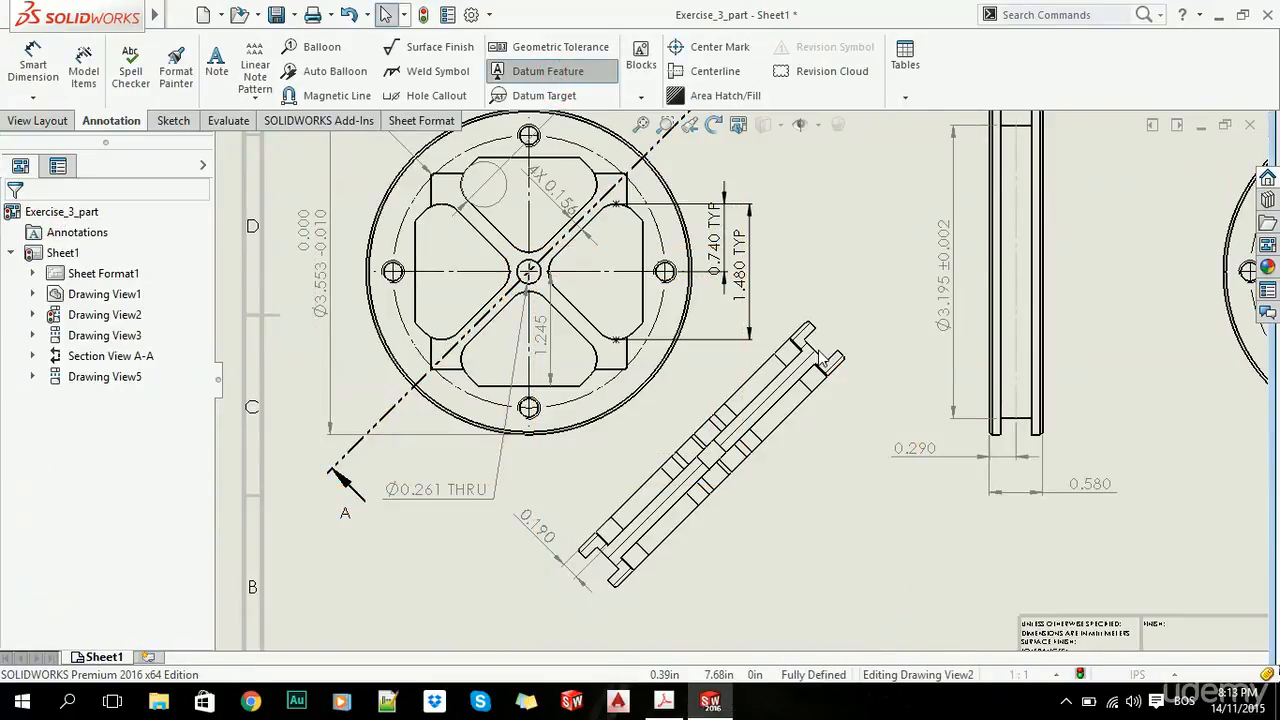
pyautogui.scroll(-1, 824, 342)
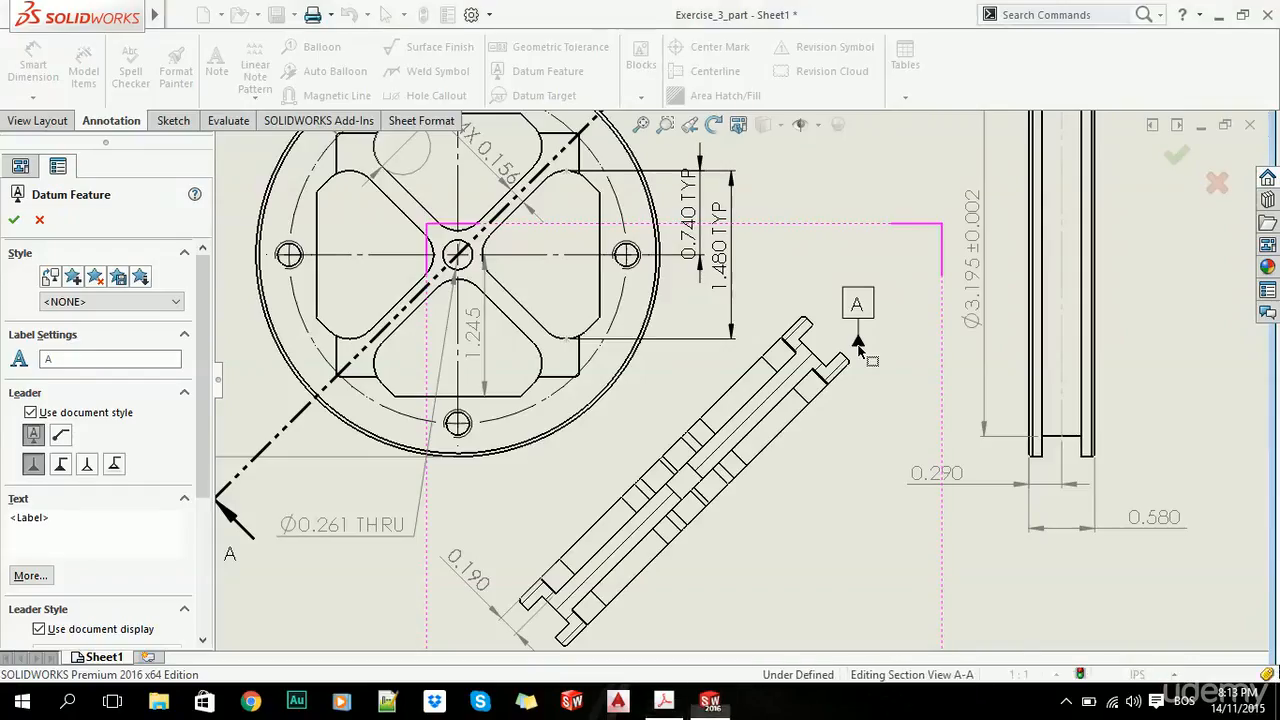
pyautogui.scroll(-3, 834, 316)
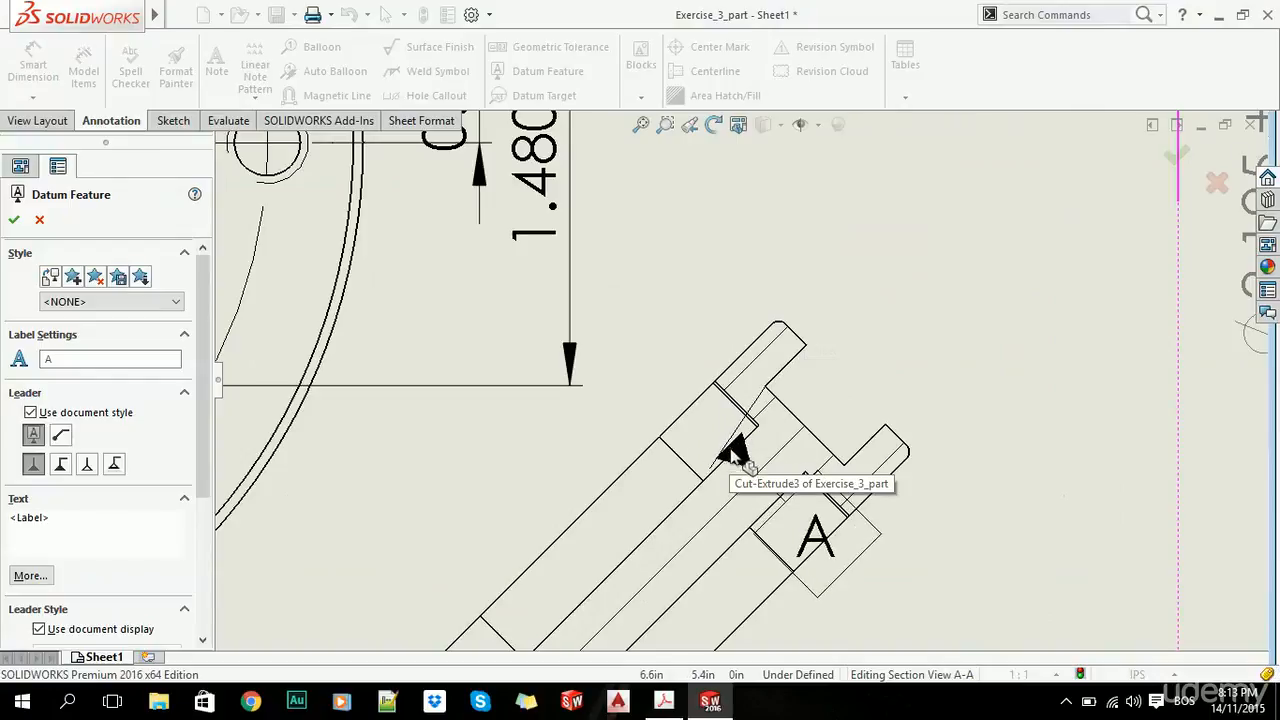
pyautogui.click(733, 453)
pyautogui.scroll(3, 818, 452)
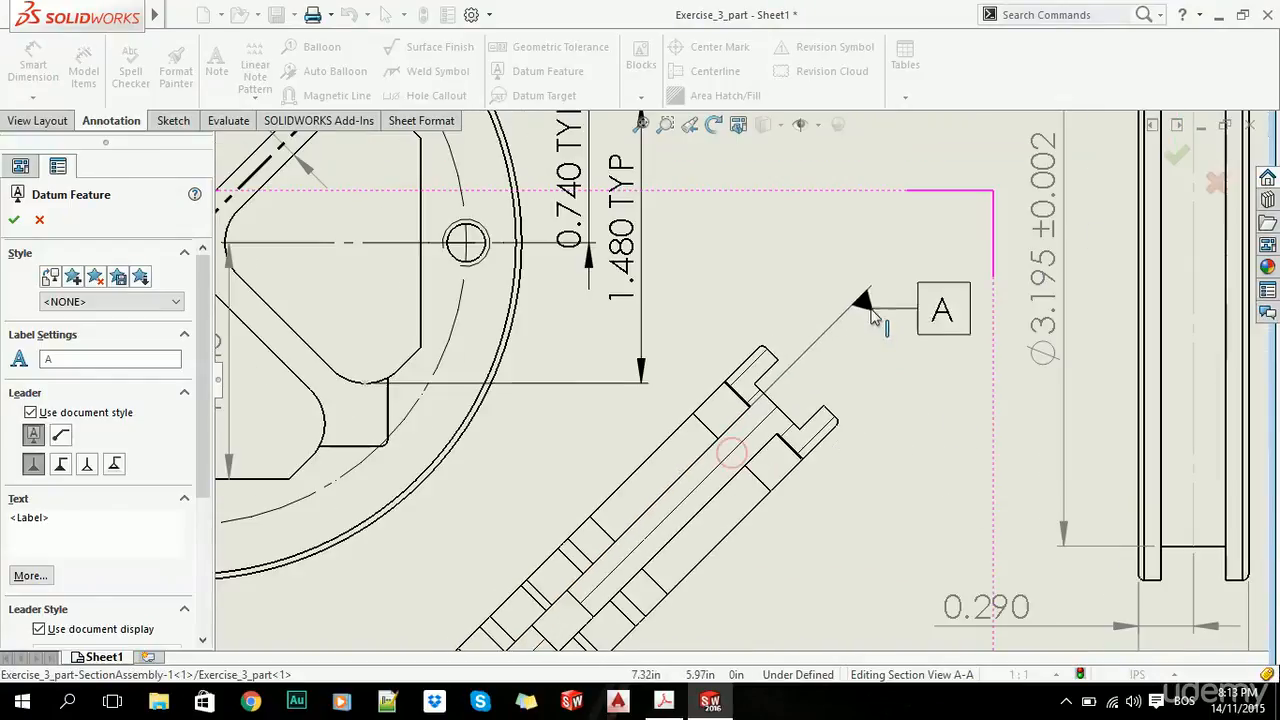
pyautogui.click(806, 266)
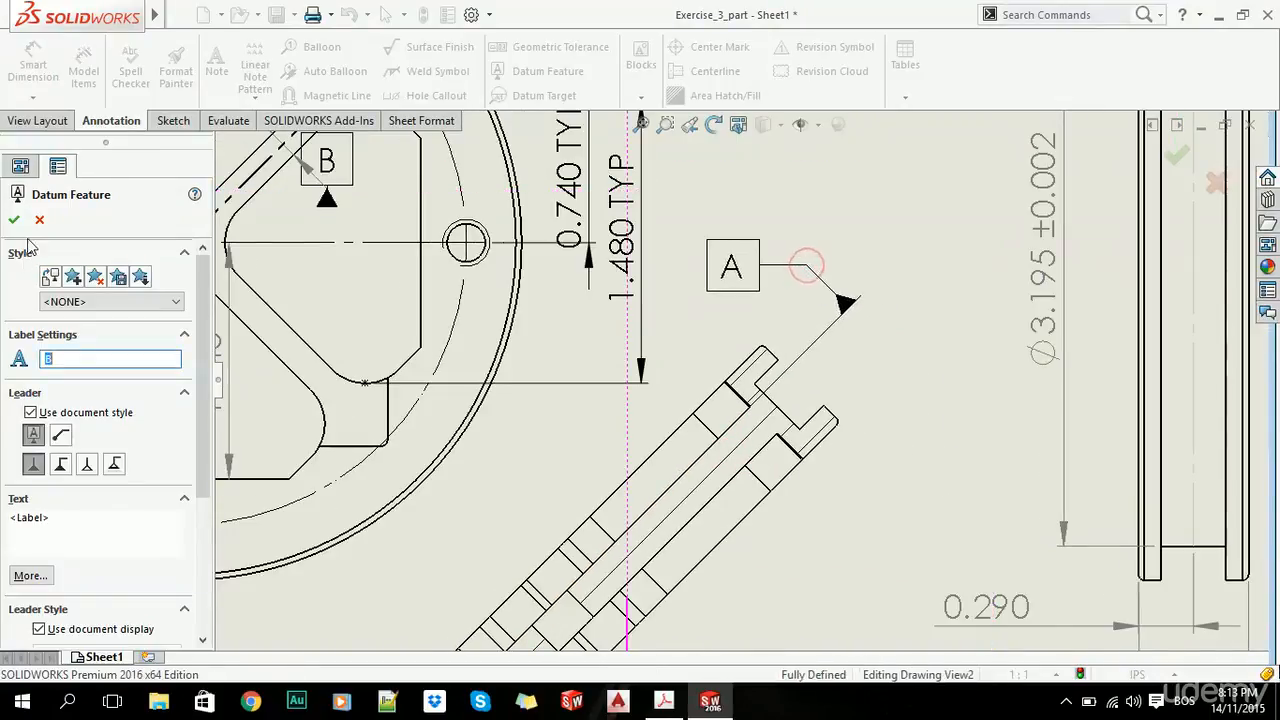
# Step: Finish datum feature A, check section A-A's hatching in the Acrobat reference PDF, and return to the SOLIDWORKS drawing
pyautogui.click(14, 219)
pyautogui.scroll(3, 712, 482)
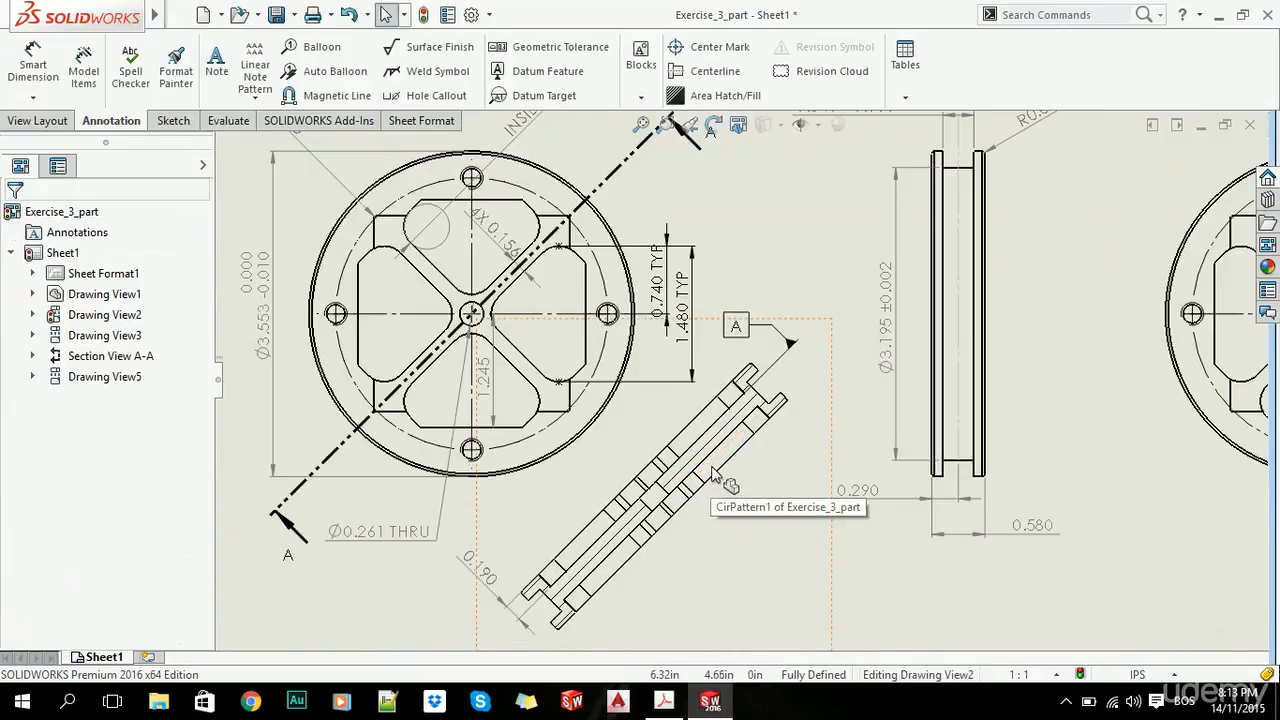
pyautogui.hotkey('alt', 'Tab')
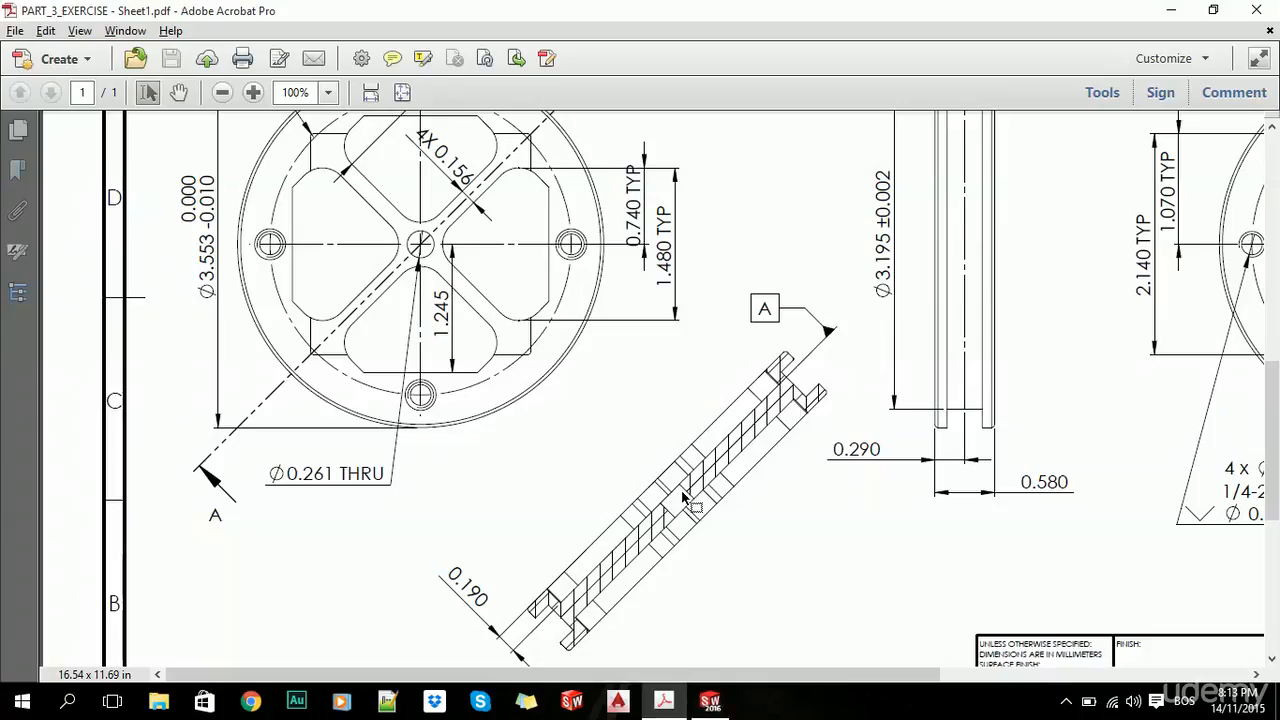
pyautogui.hotkey('alt', 'Tab')
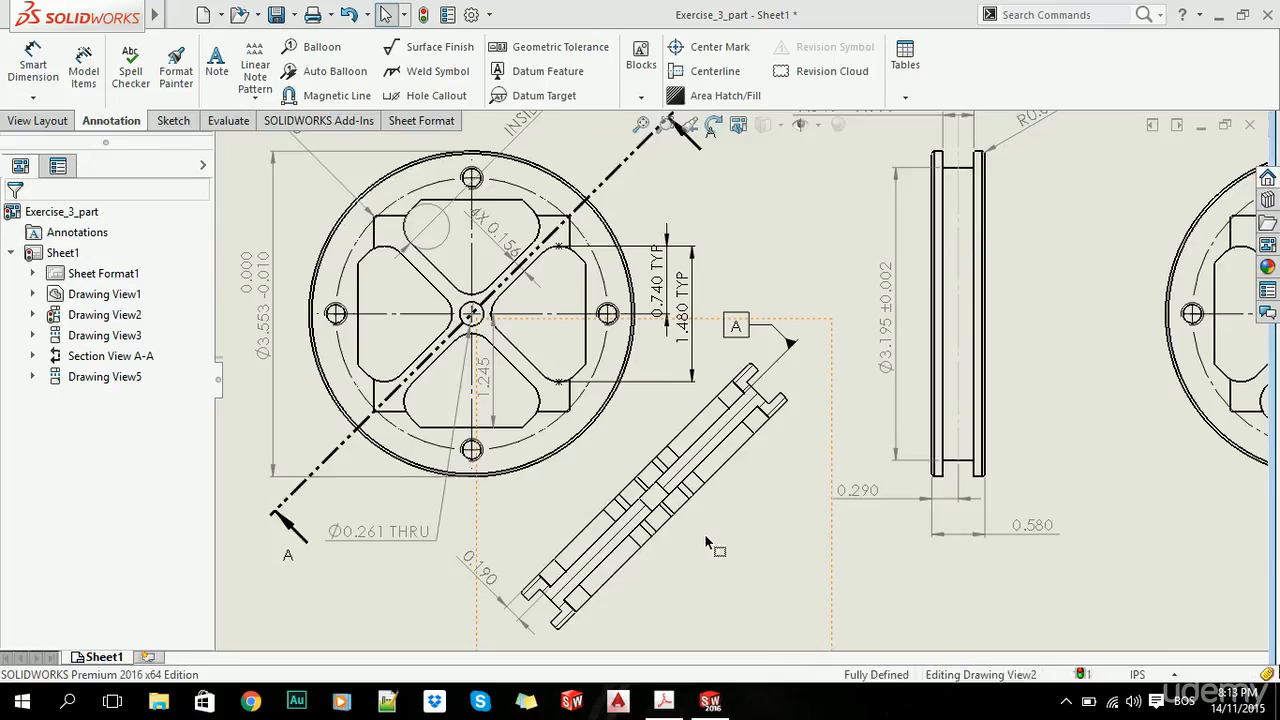
pyautogui.scroll(-3, 779, 322)
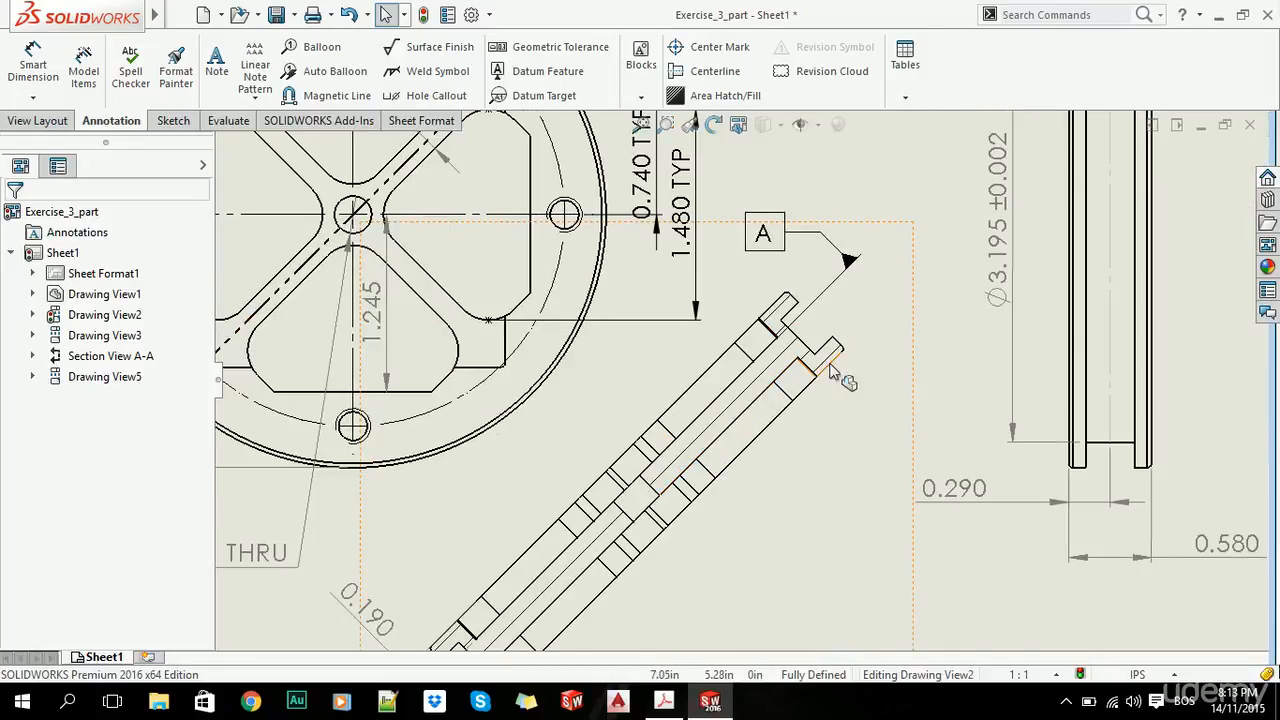
pyautogui.click(700, 96)
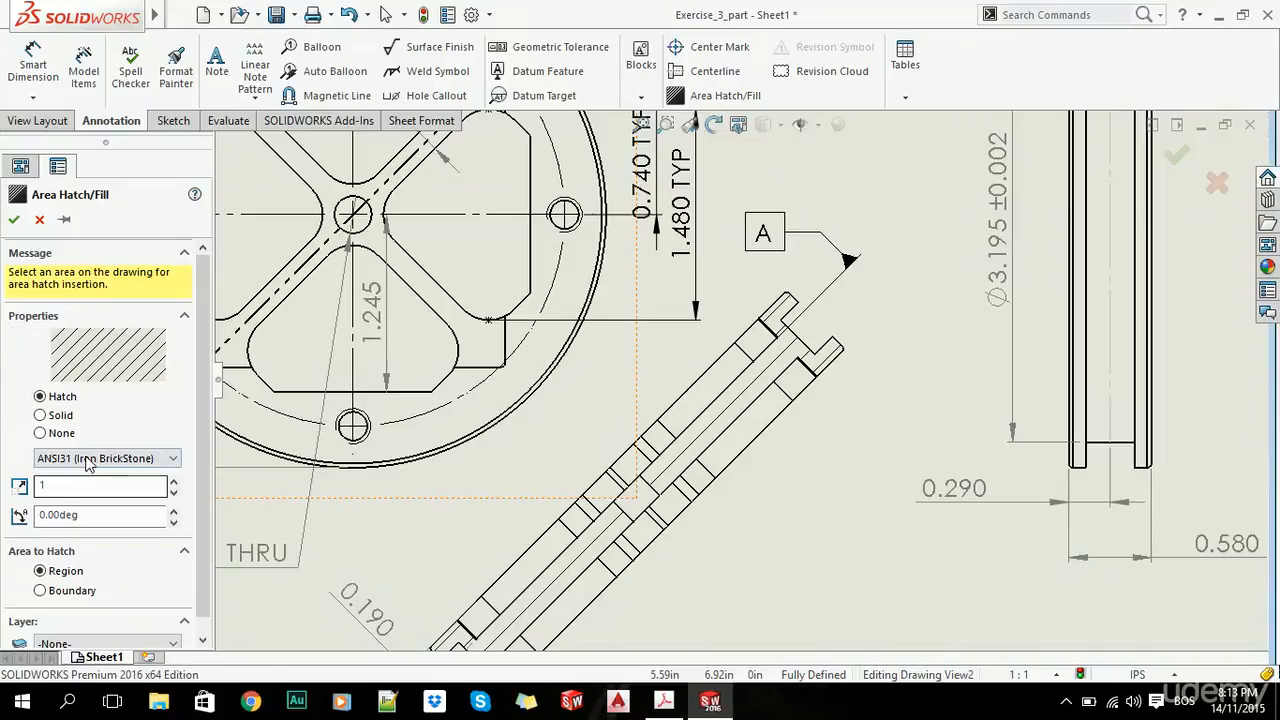
pyautogui.click(789, 366)
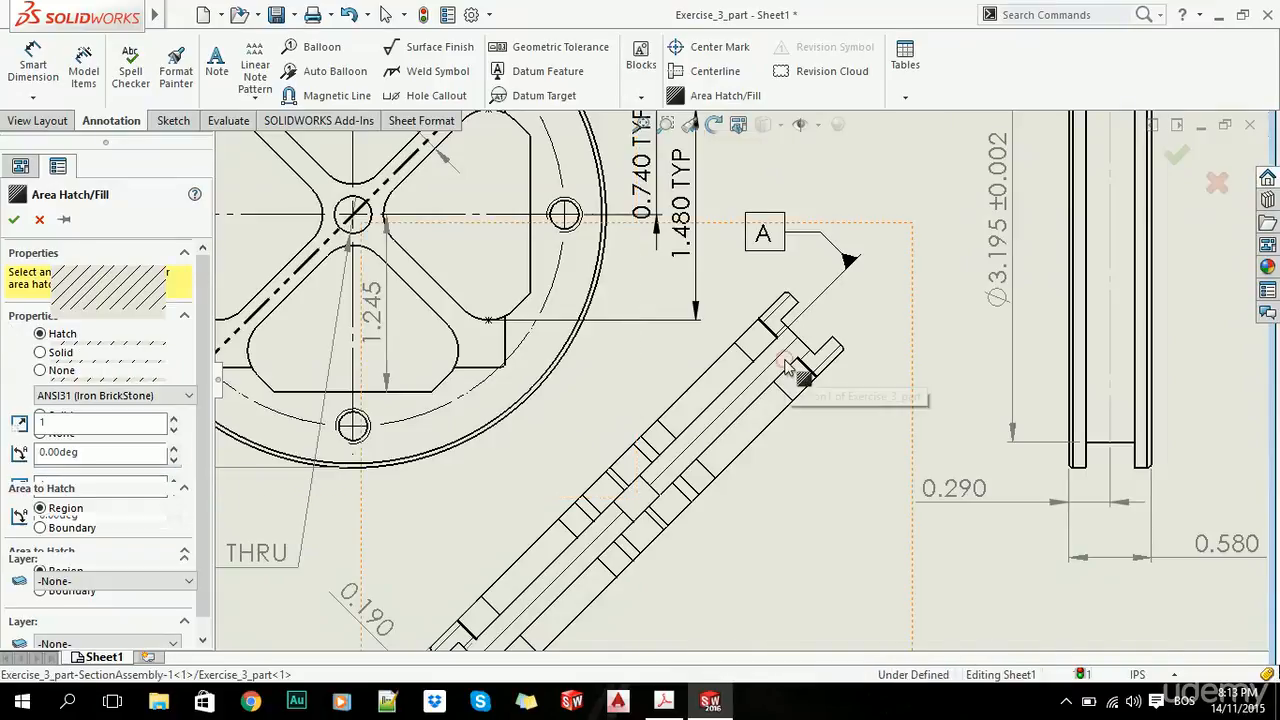
pyautogui.click(599, 547)
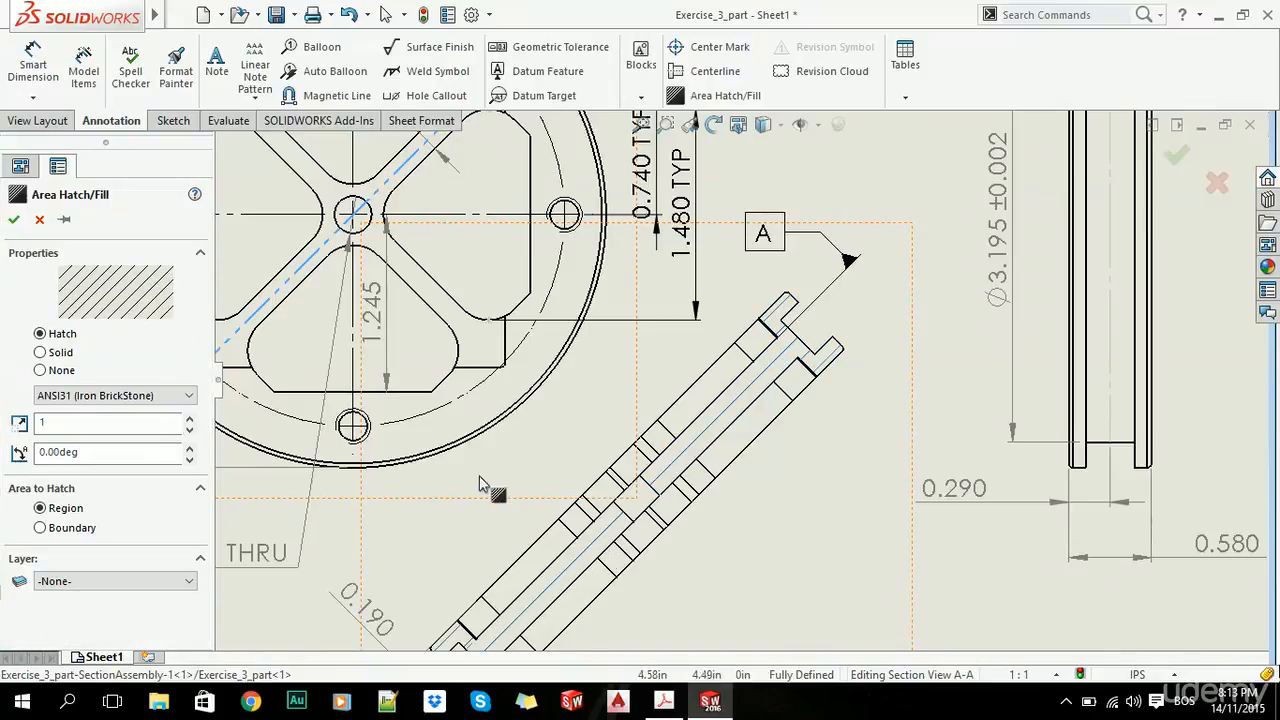
pyautogui.scroll(2, 479, 484)
pyautogui.scroll(-4, 659, 497)
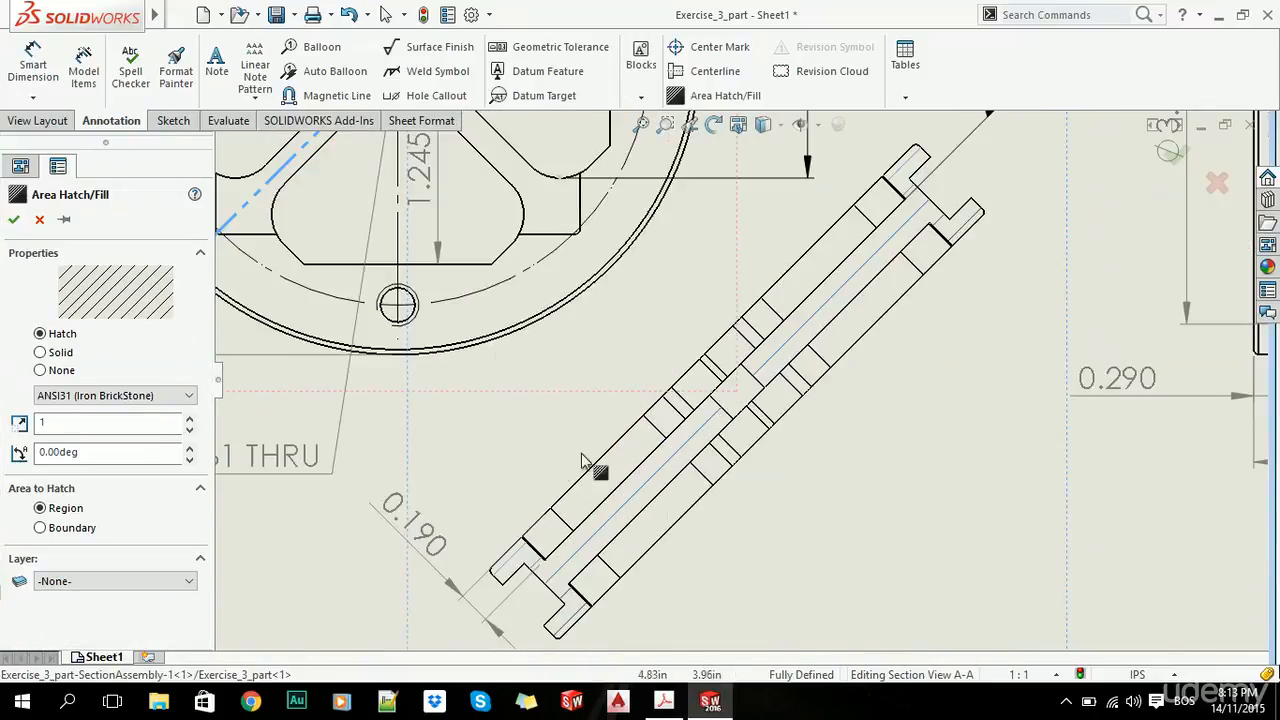
pyautogui.click(40, 221)
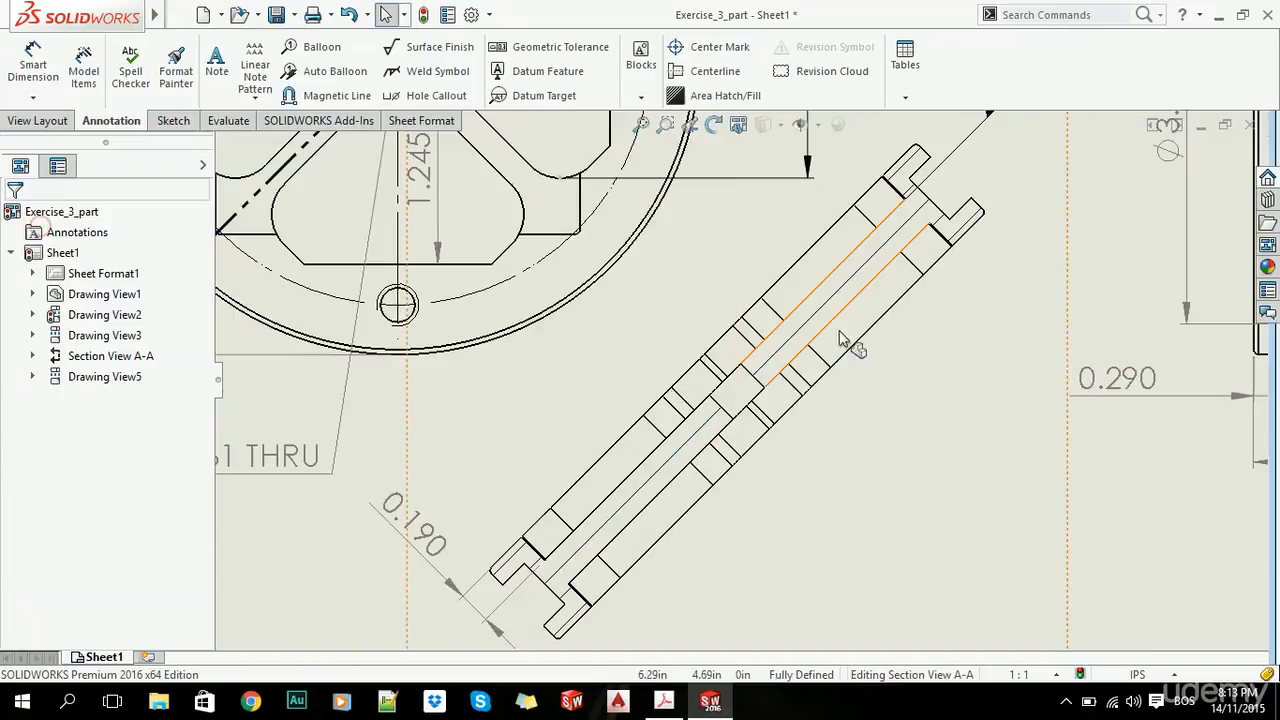
# Step: Hatch both cut halves of section A-A by region with ANSI31 (Iron BrickStone), scale 1, at a 45 degree angle
pyautogui.click(697, 98)
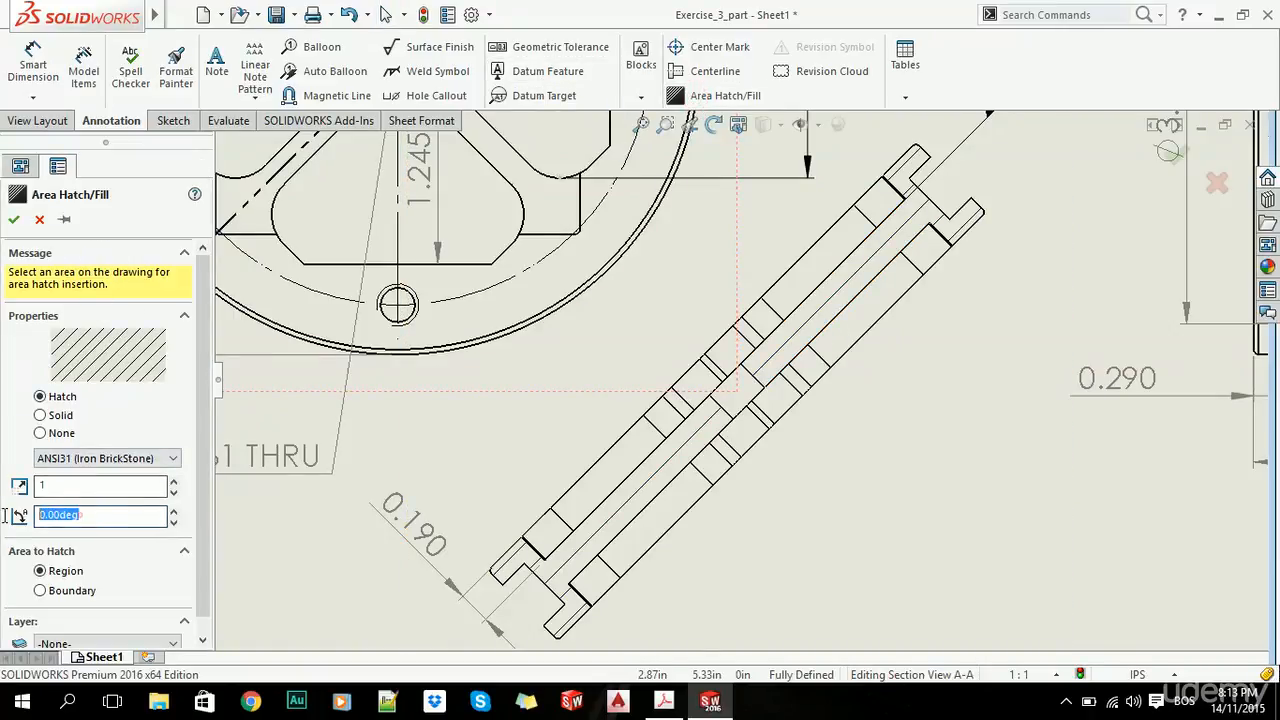
pyautogui.write('45')
pyautogui.press('Return')
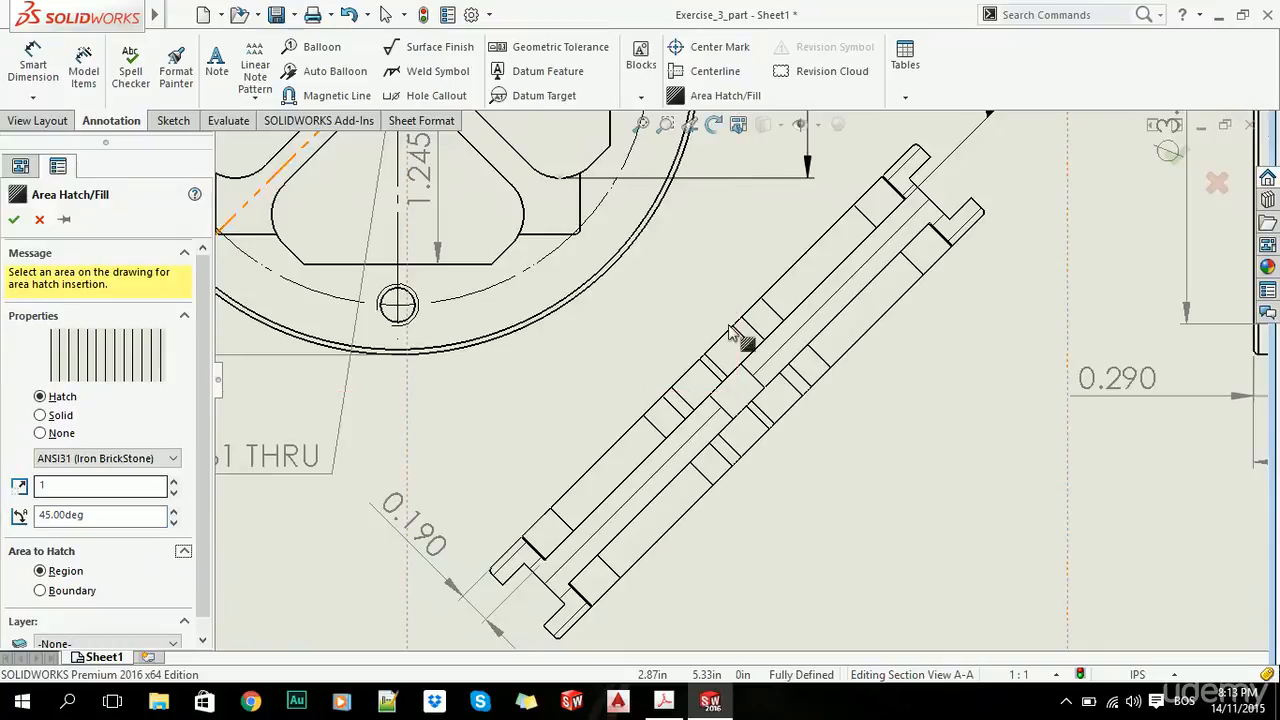
pyautogui.click(910, 243)
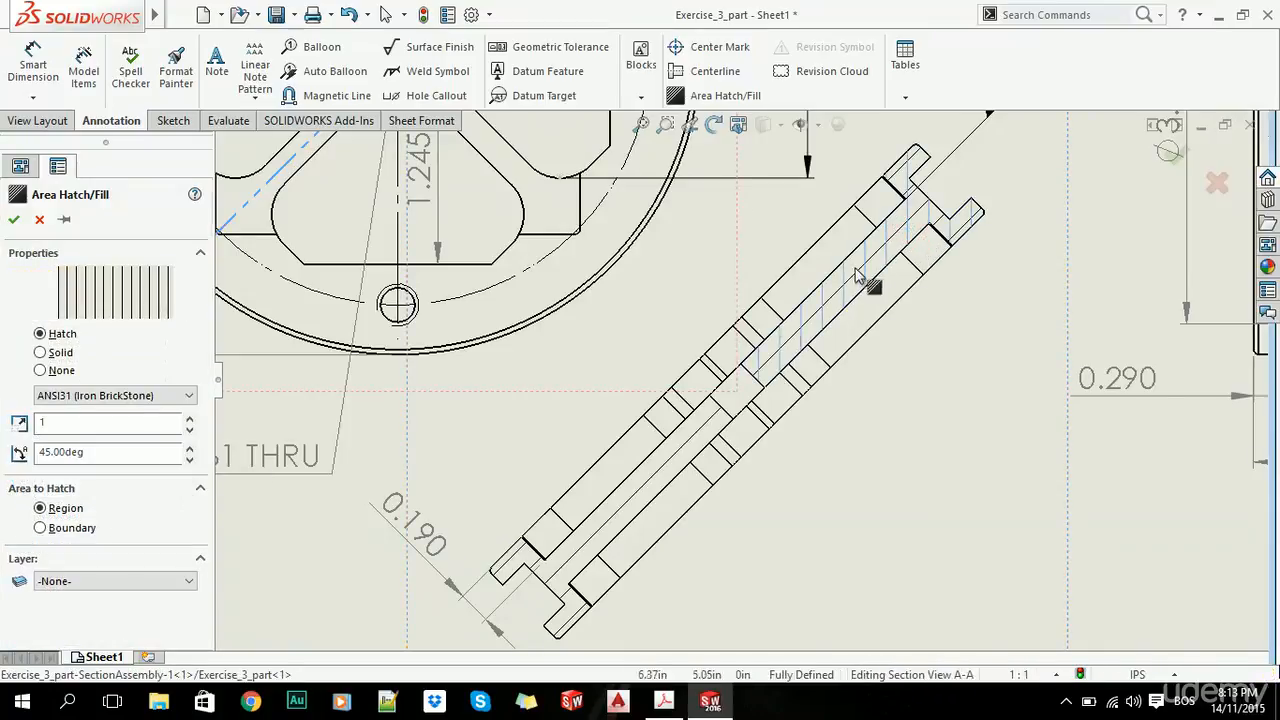
pyautogui.click(680, 474)
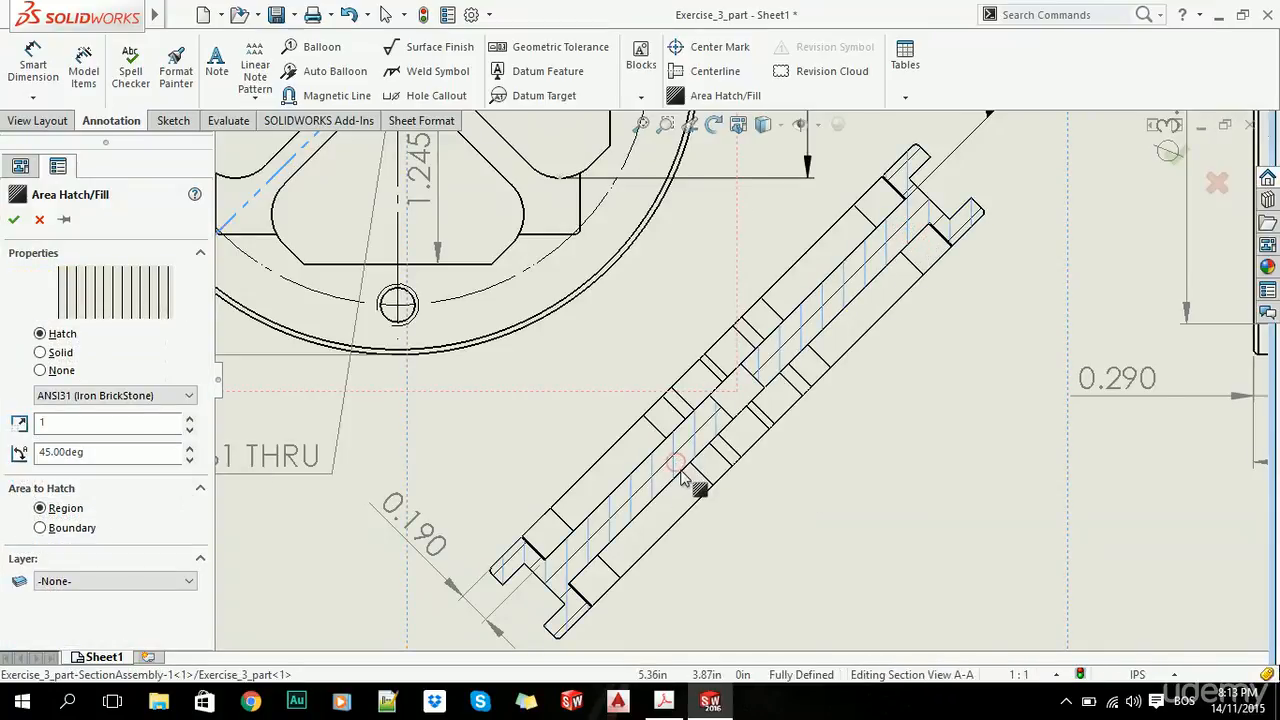
pyautogui.click(17, 226)
pyautogui.scroll(6, 801, 359)
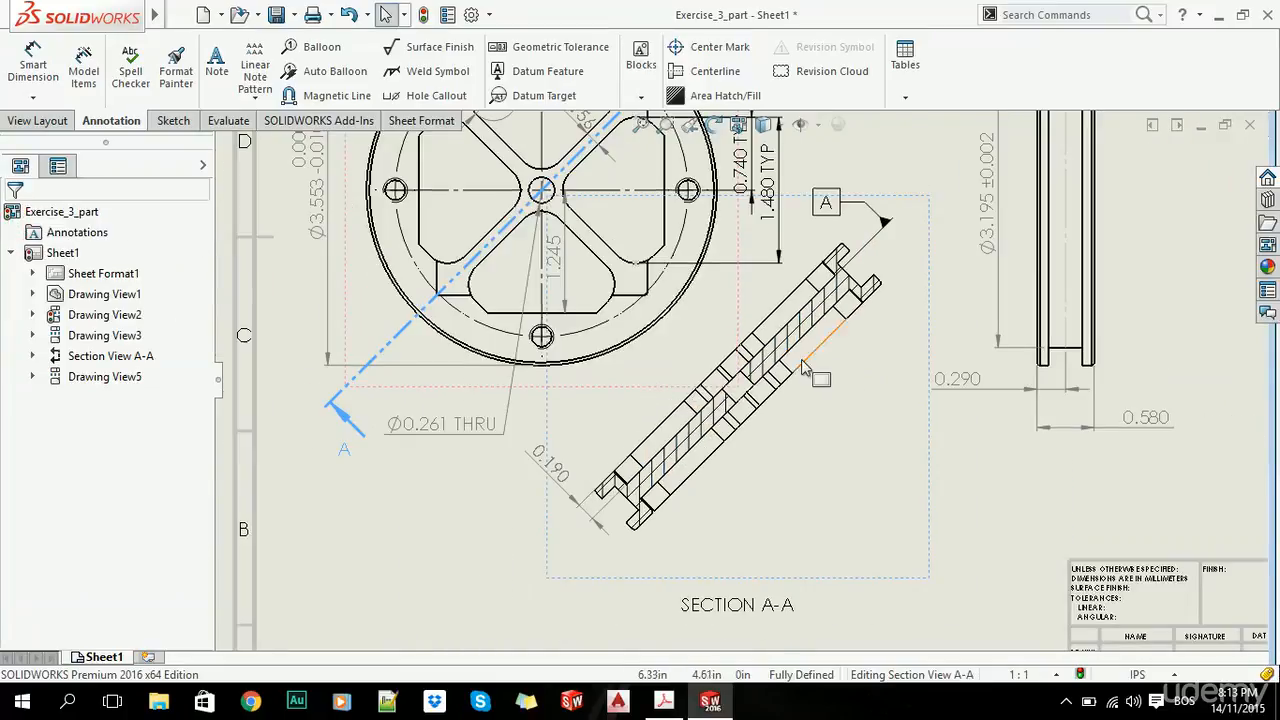
# Step: Examine the rear wheel view's dimensions and hole callout in the Acrobat reference PDF and return to the SOLIDWORKS drawing
pyautogui.scroll(-5, 819, 339)
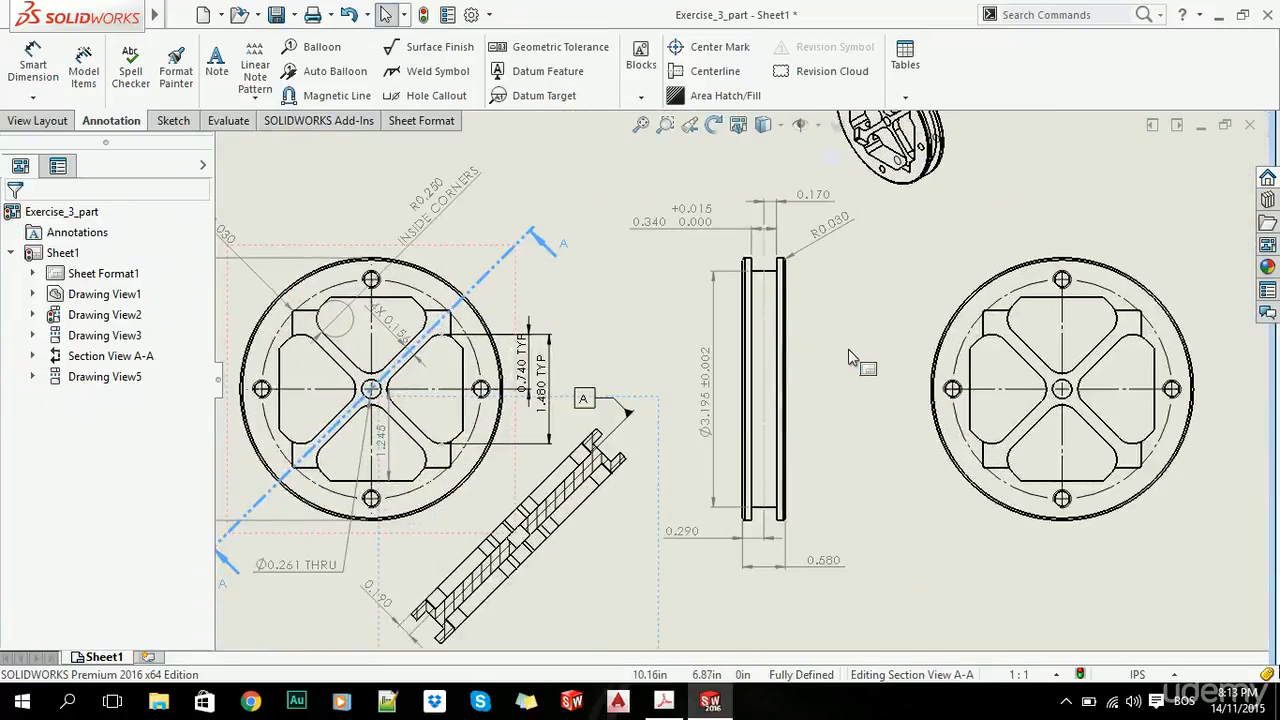
pyautogui.scroll(5, 853, 370)
pyautogui.scroll(-6, 950, 378)
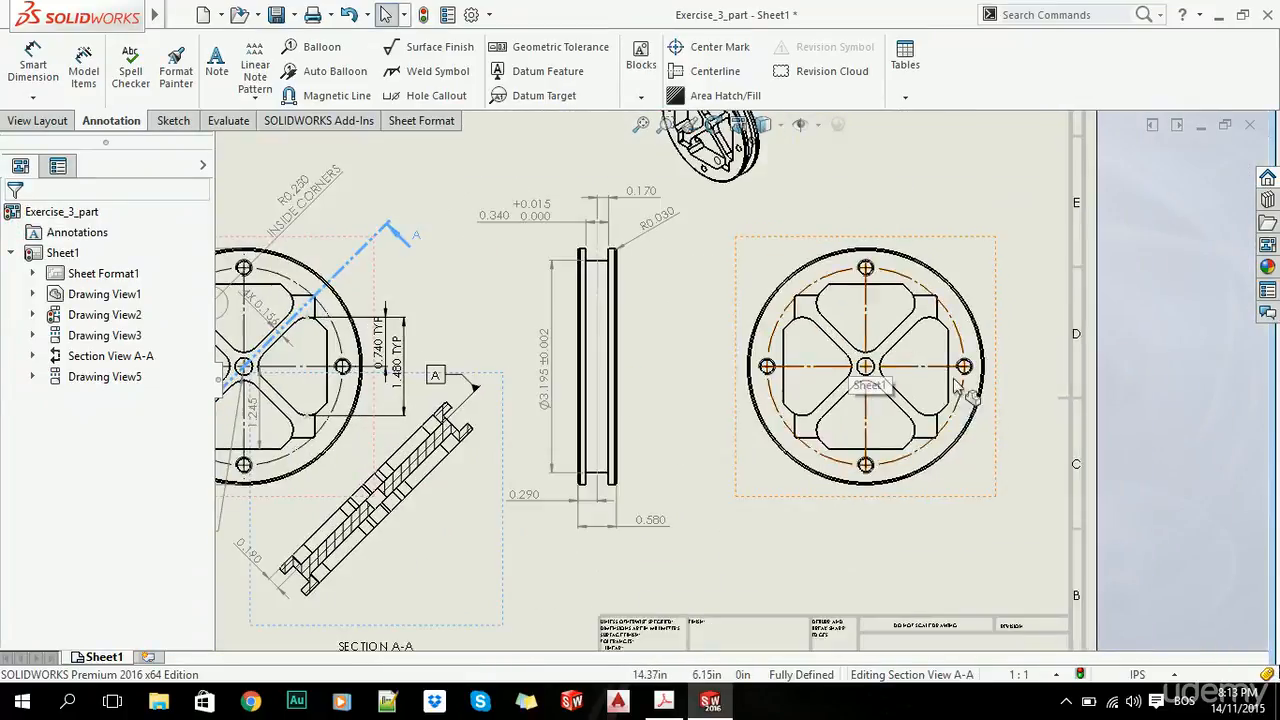
pyautogui.hotkey('alt', 'Tab')
pyautogui.scroll(-1, 951, 373)
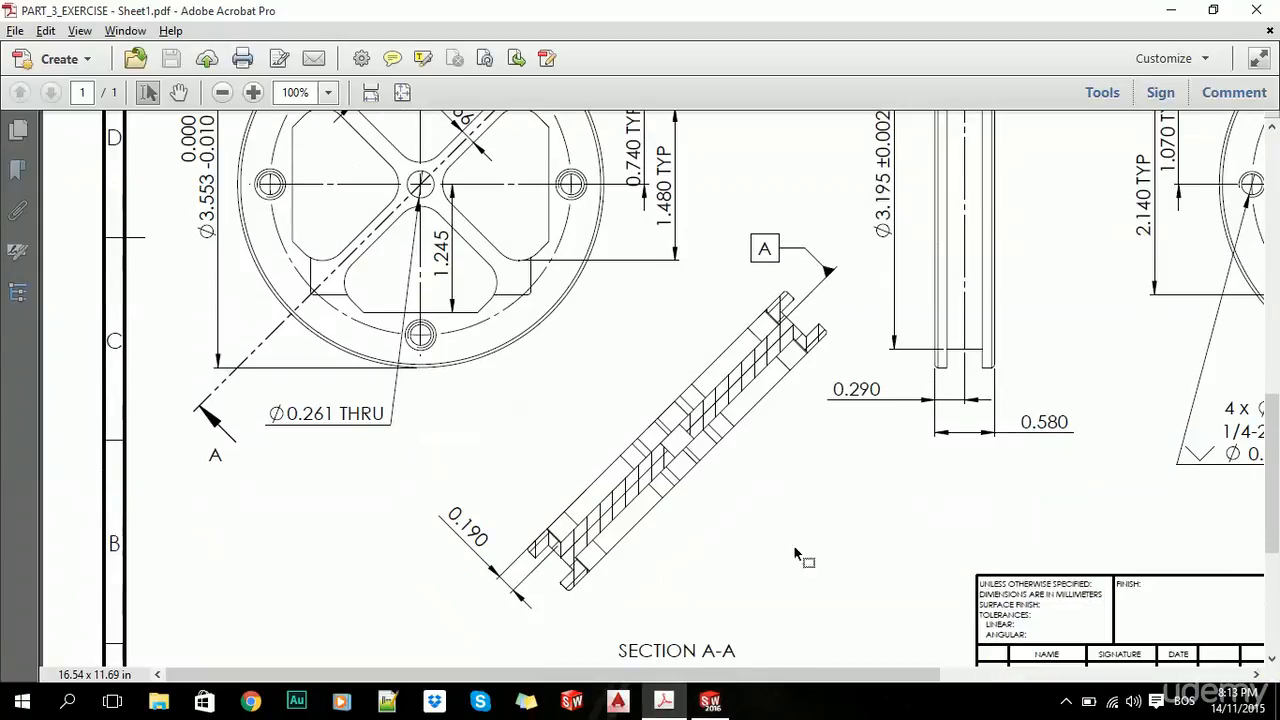
pyautogui.moveTo(762, 675); pyautogui.dragTo(1075, 651)
pyautogui.scroll(5, 994, 551)
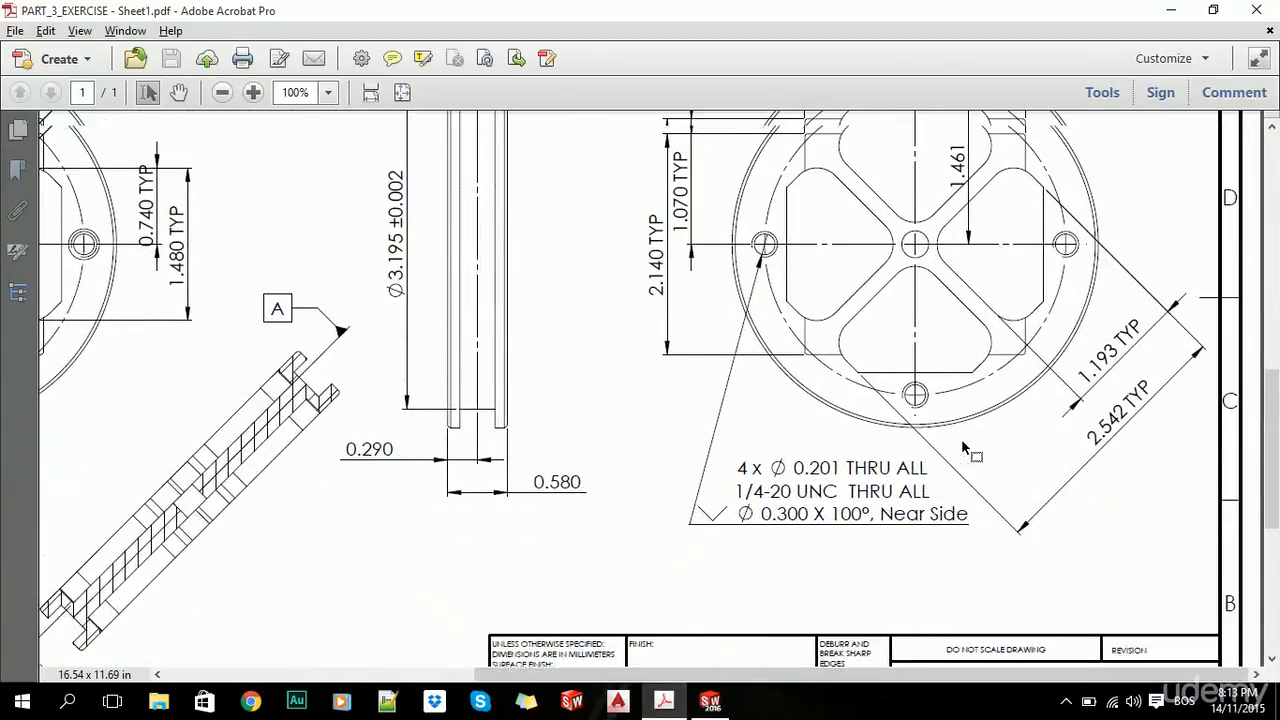
pyautogui.scroll(-2, 962, 450)
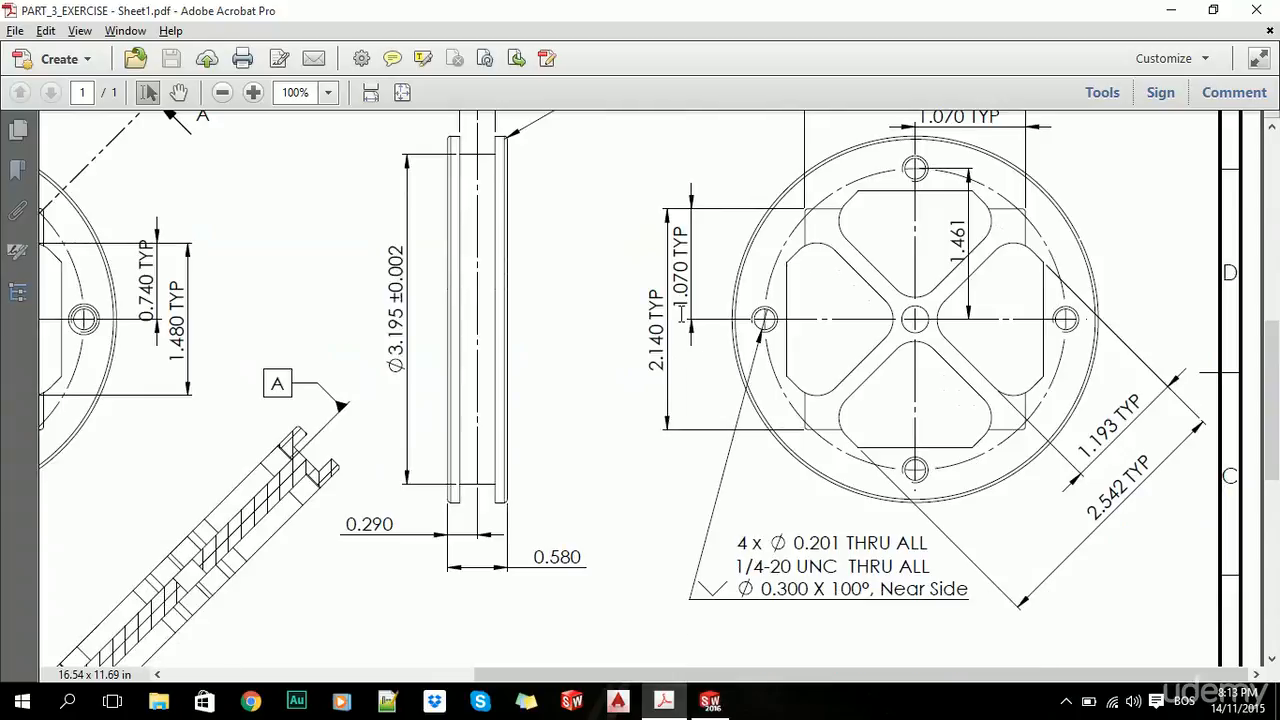
pyautogui.scroll(2, 845, 340)
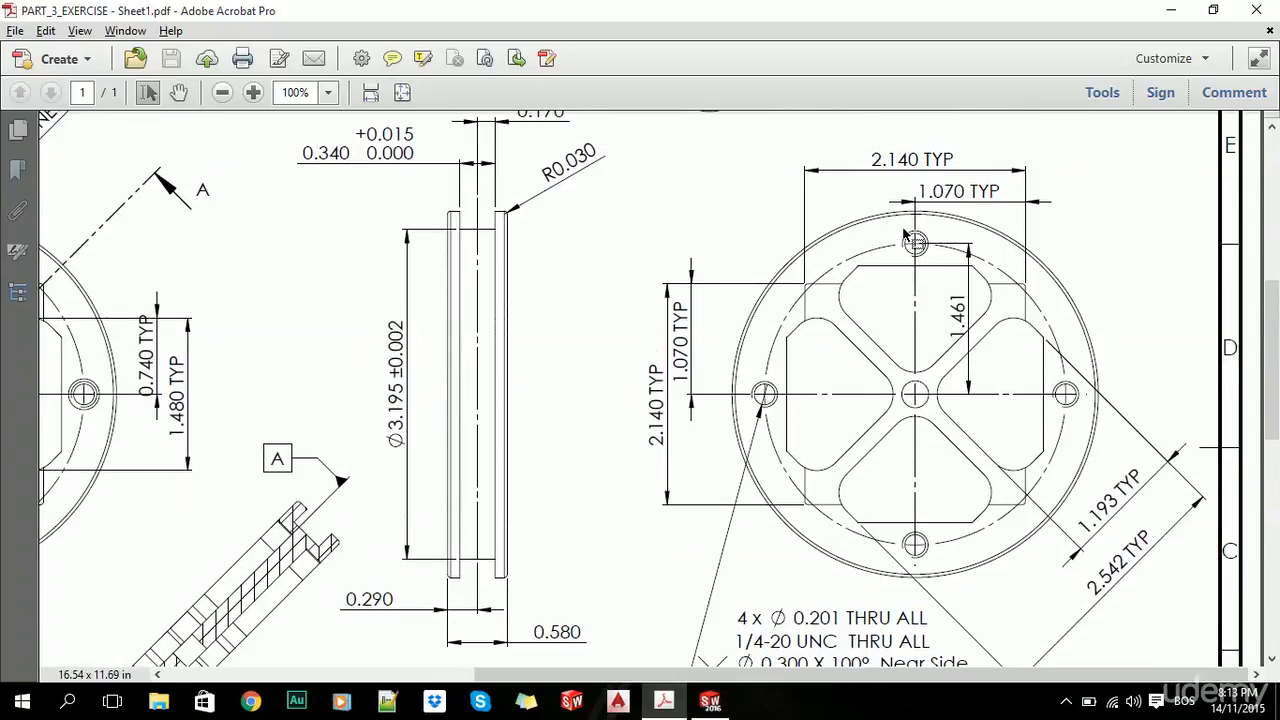
pyautogui.click(710, 700)
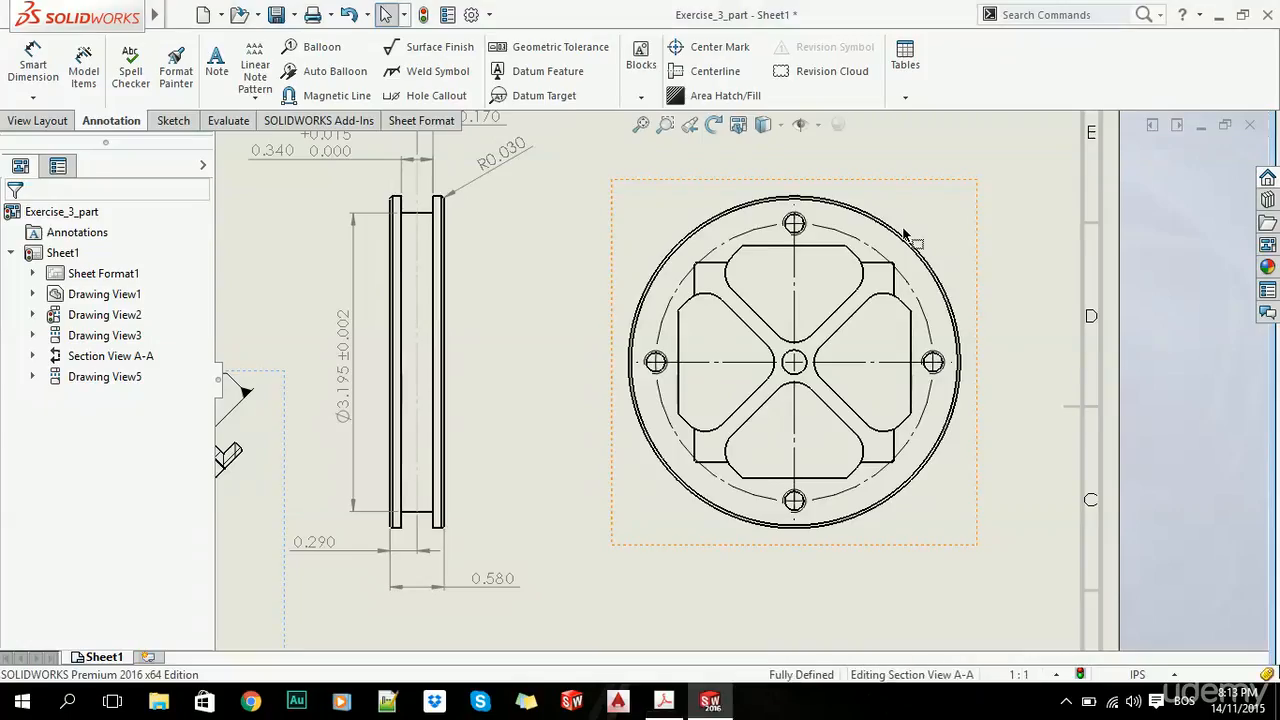
# Step: Dimension the rear view's vertical distance between the upper and lower corner edges, placed left of the circle, and append TYP
pyautogui.click(33, 60)
pyautogui.scroll(-2, 689, 354)
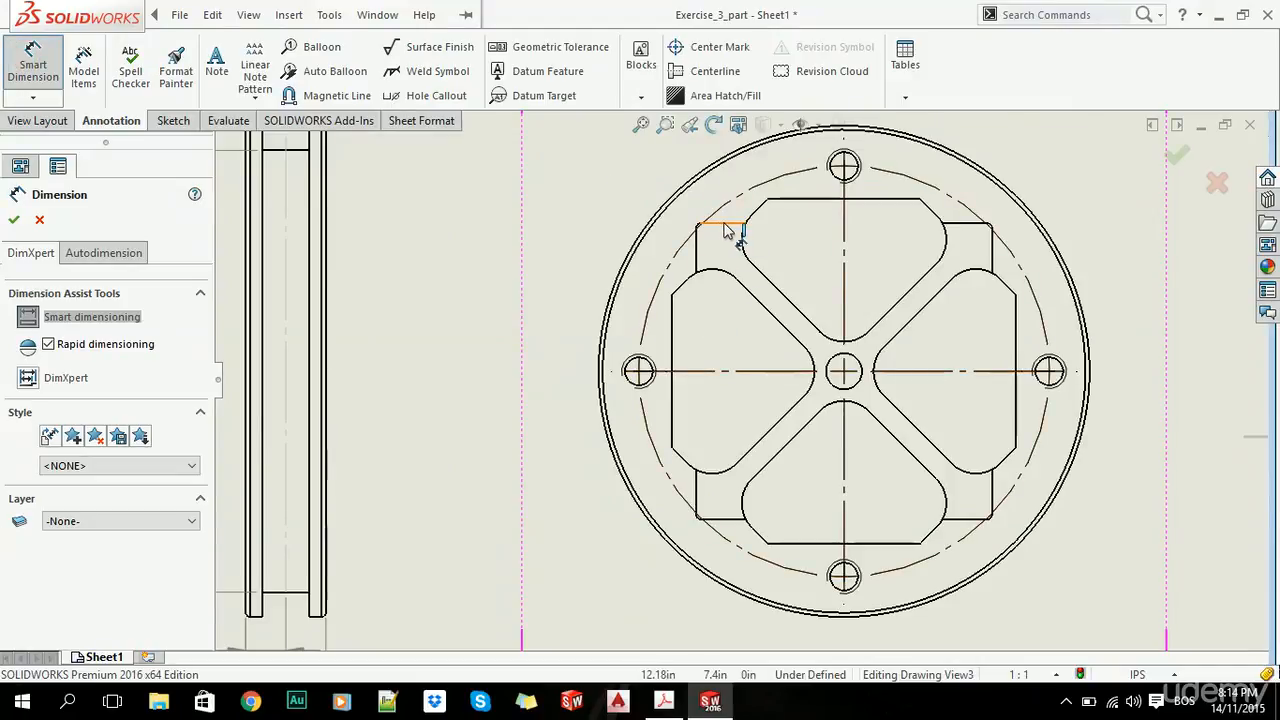
pyautogui.click(727, 228)
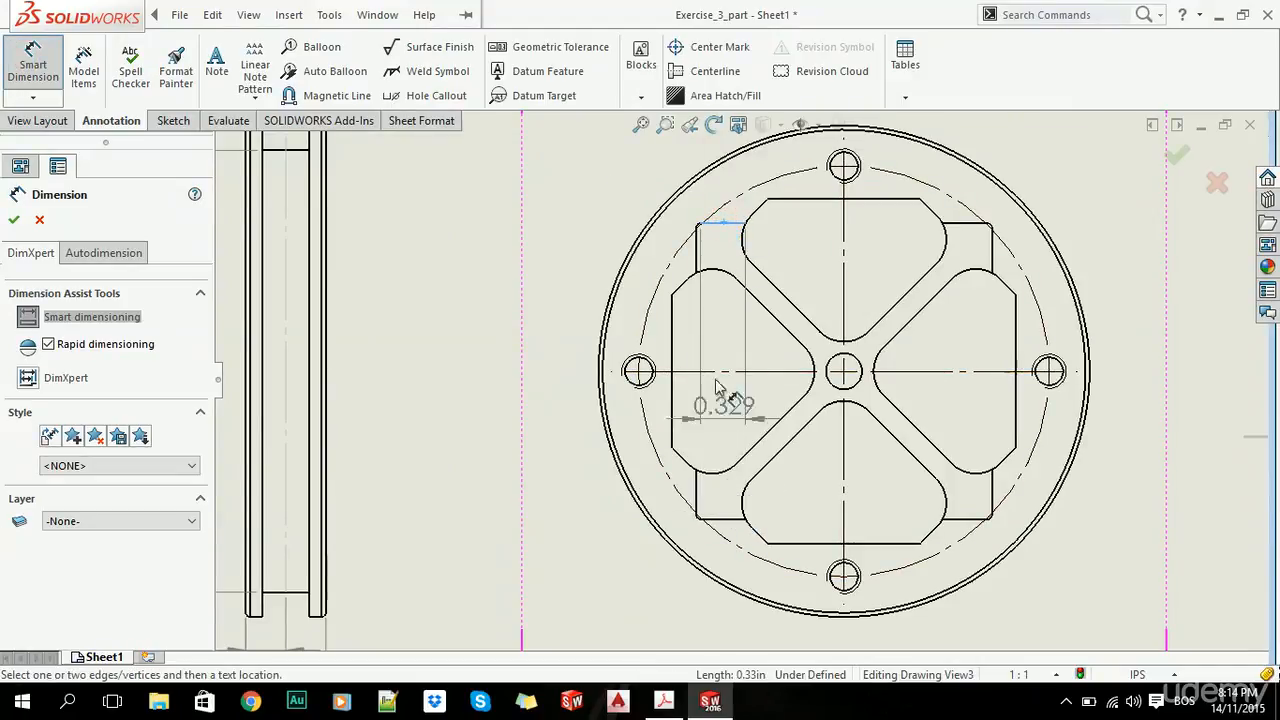
pyautogui.hotkey('alt', 'Tab')
pyautogui.hotkey('alt', 'Tab')
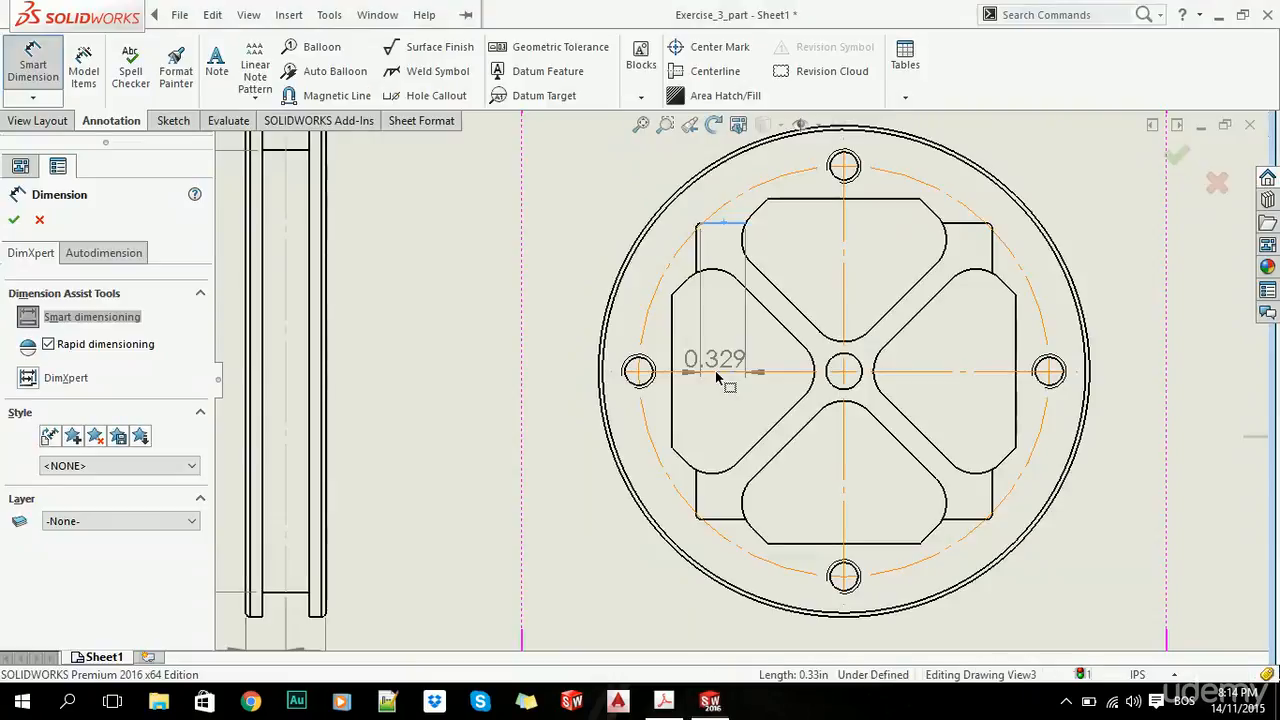
pyautogui.click(725, 518)
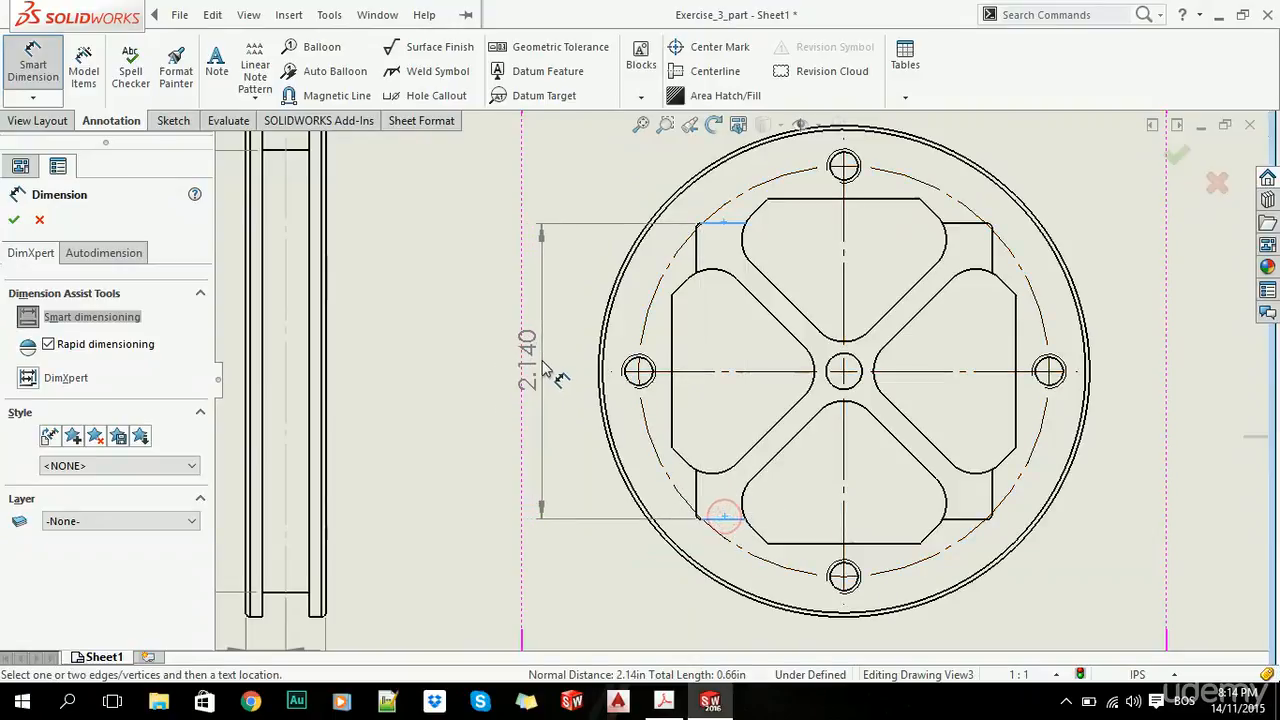
pyautogui.click(515, 398)
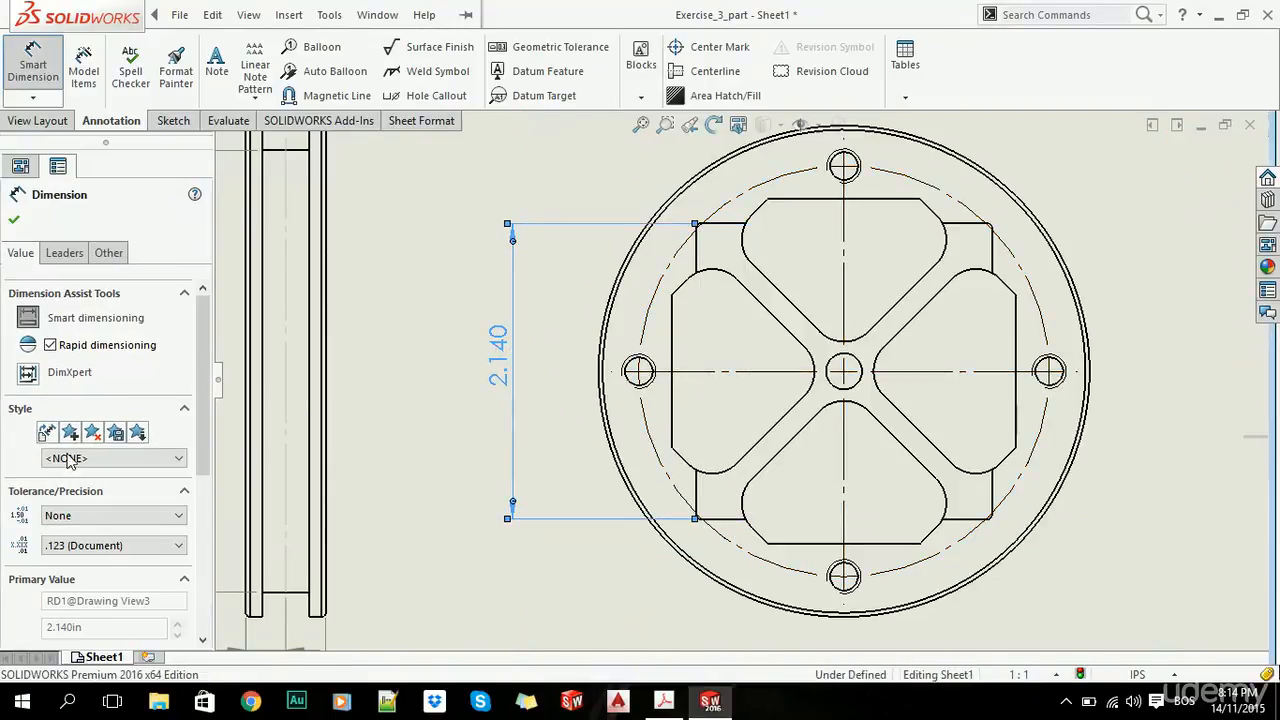
pyautogui.click(15, 219)
pyautogui.click(500, 352)
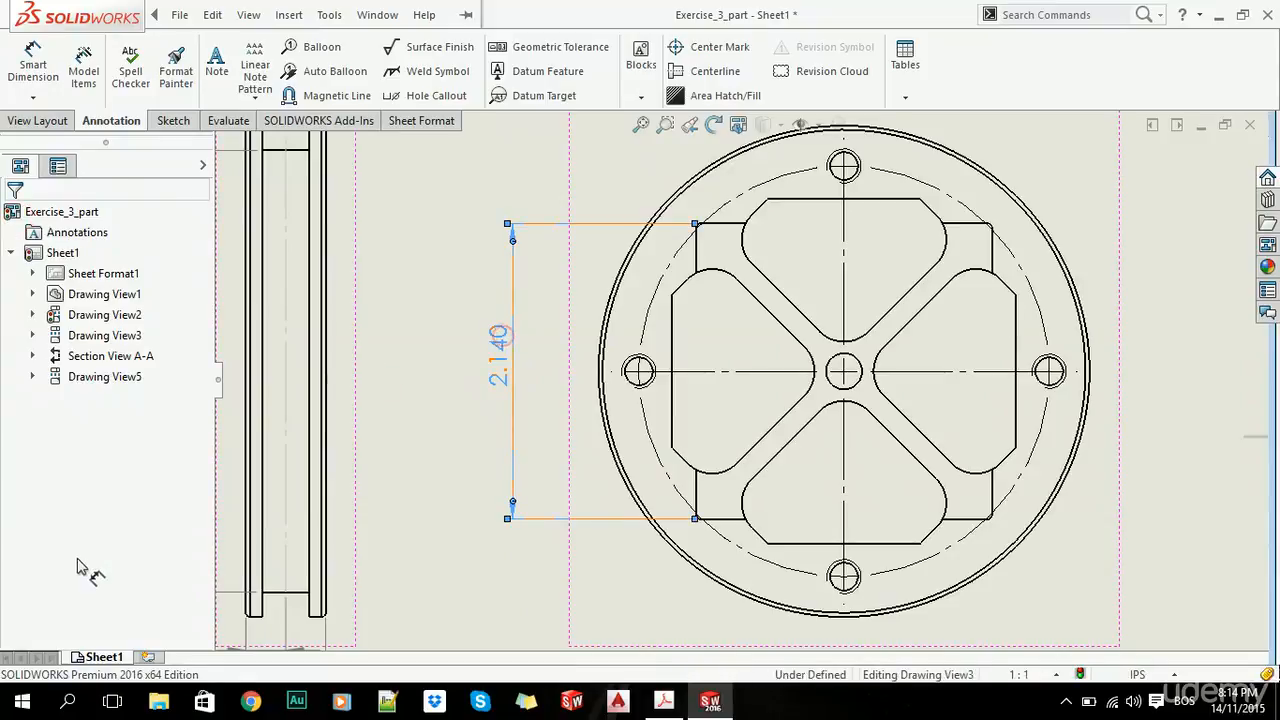
pyautogui.write('TYP')
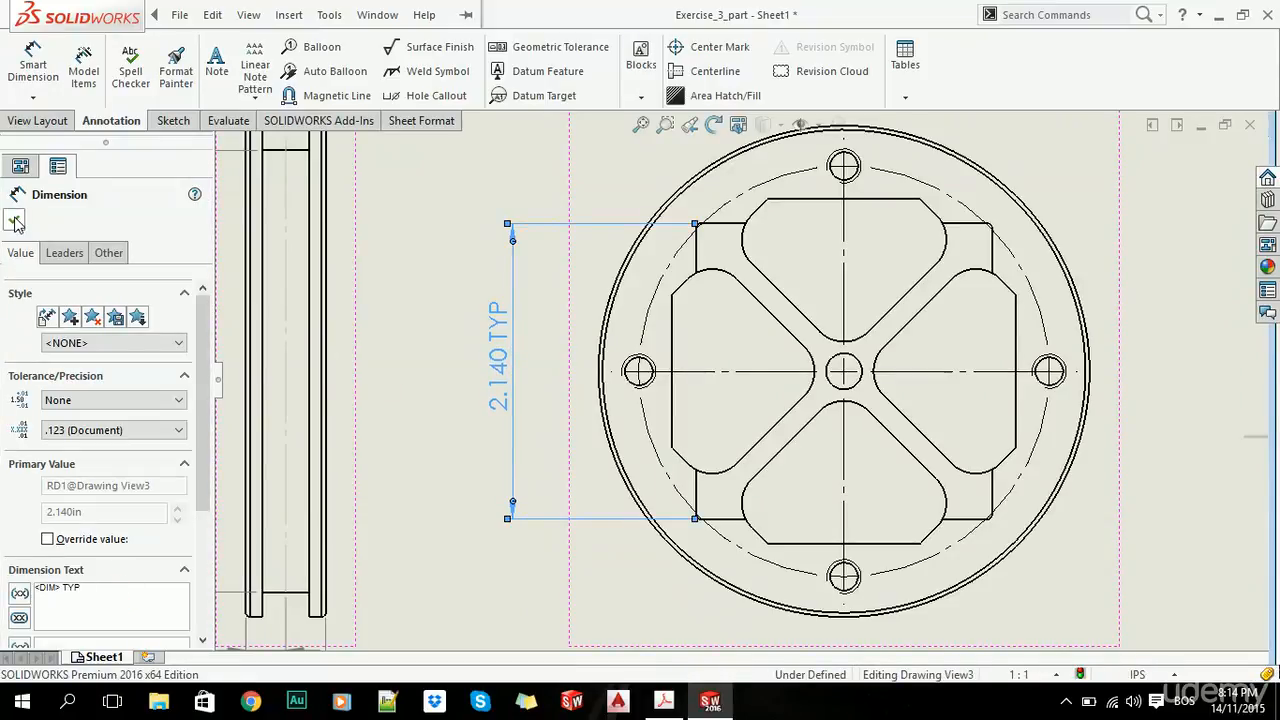
pyautogui.click(15, 221)
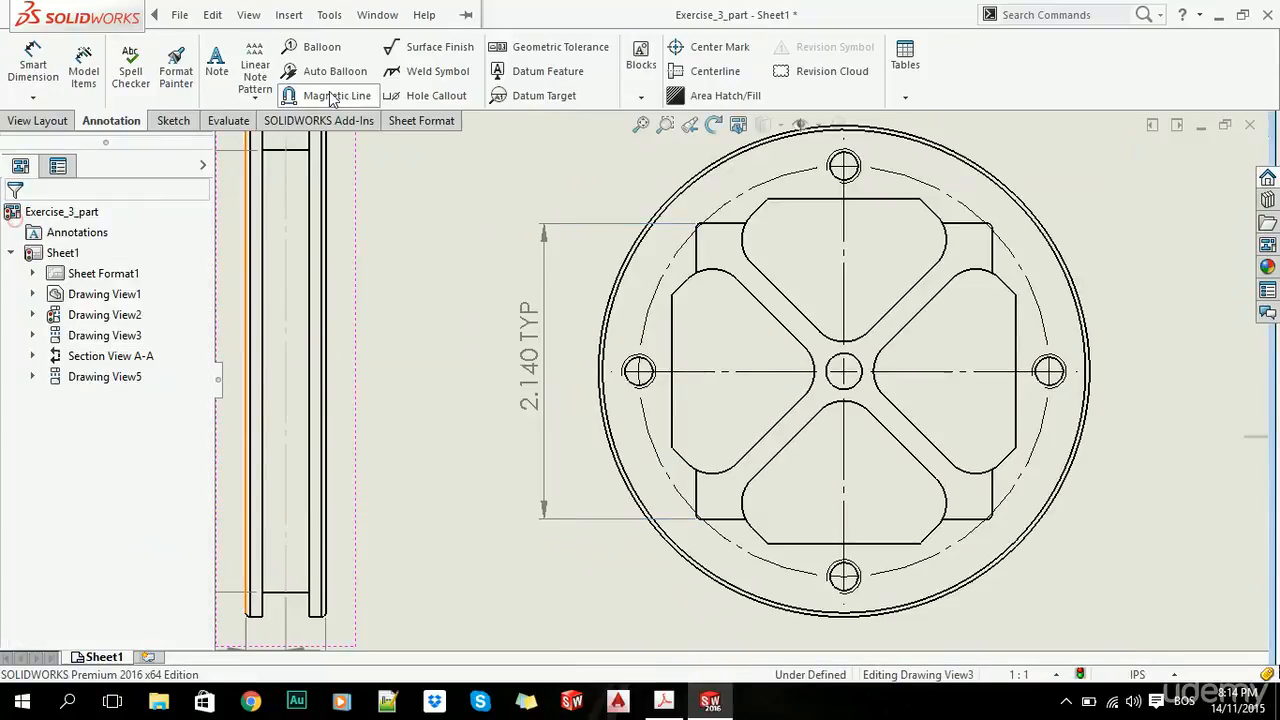
# Step: Dimension the rear view's upper corner edge to the horizontal centerline, inside the overall height dimension, append TYP, and switch to the Acrobat reference PDF
pyautogui.click(58, 68)
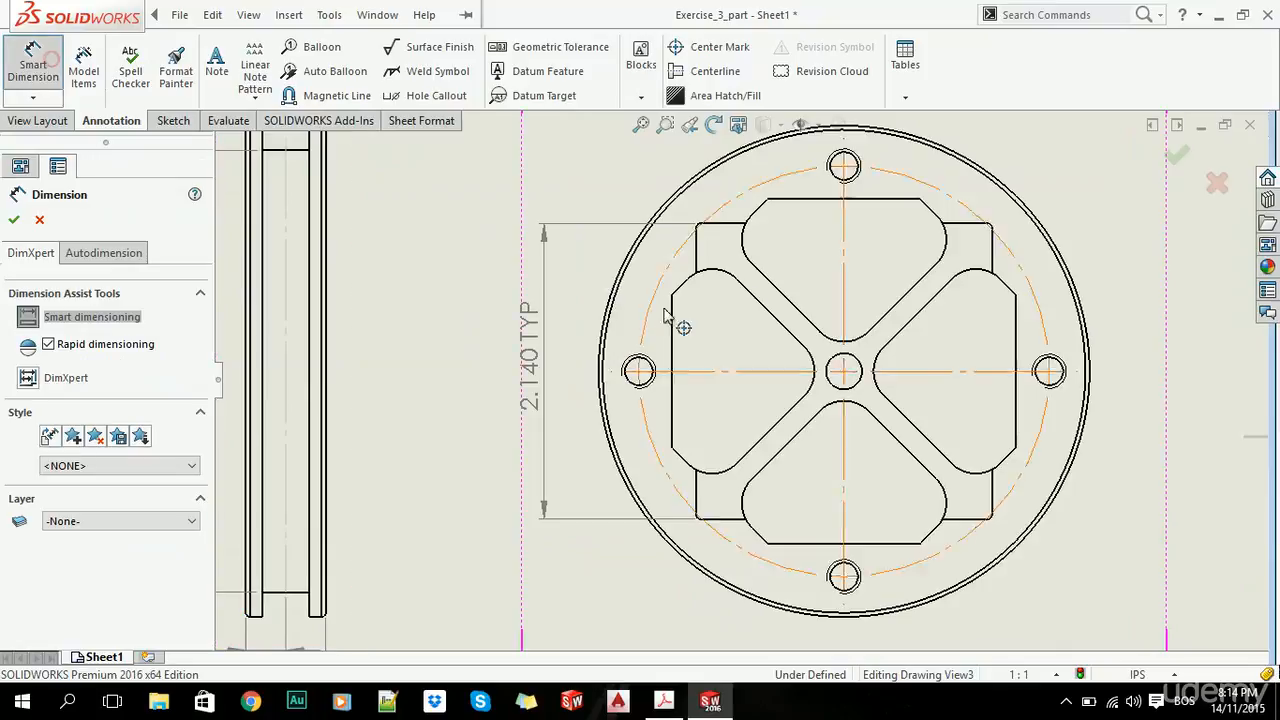
pyautogui.click(729, 232)
pyautogui.click(770, 374)
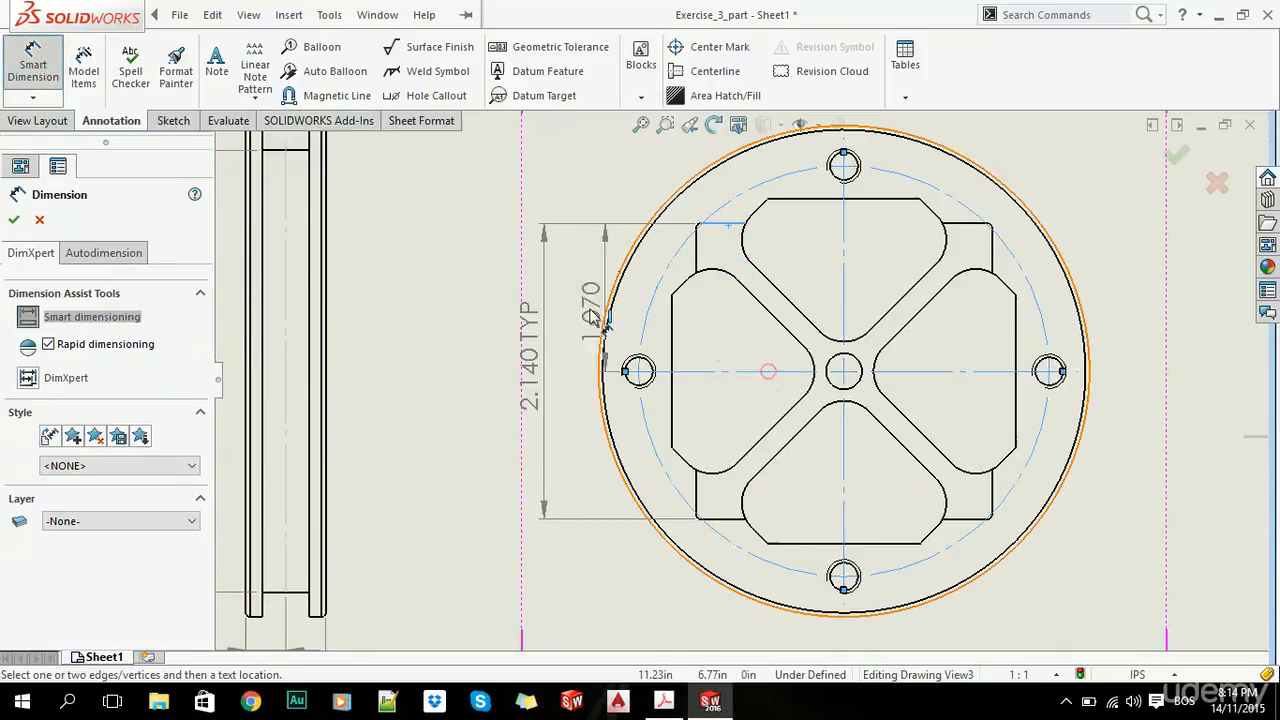
pyautogui.click(576, 300)
pyautogui.click(14, 219)
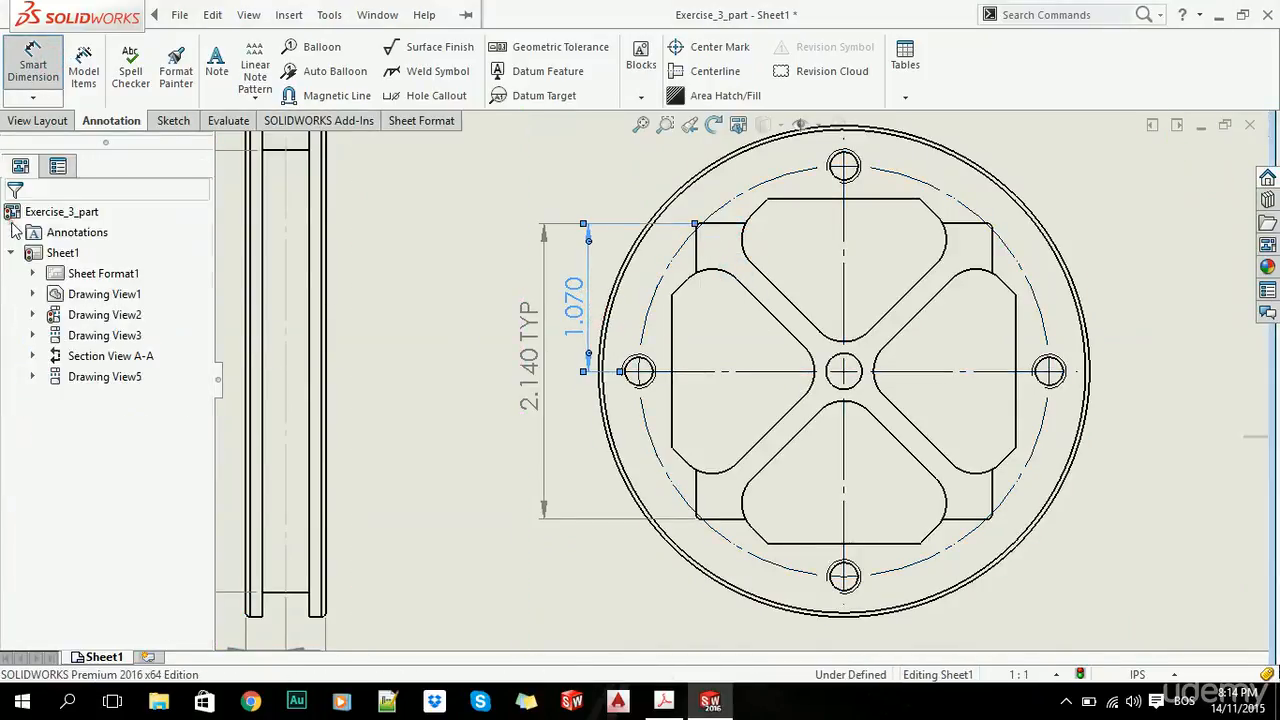
pyautogui.click(574, 305)
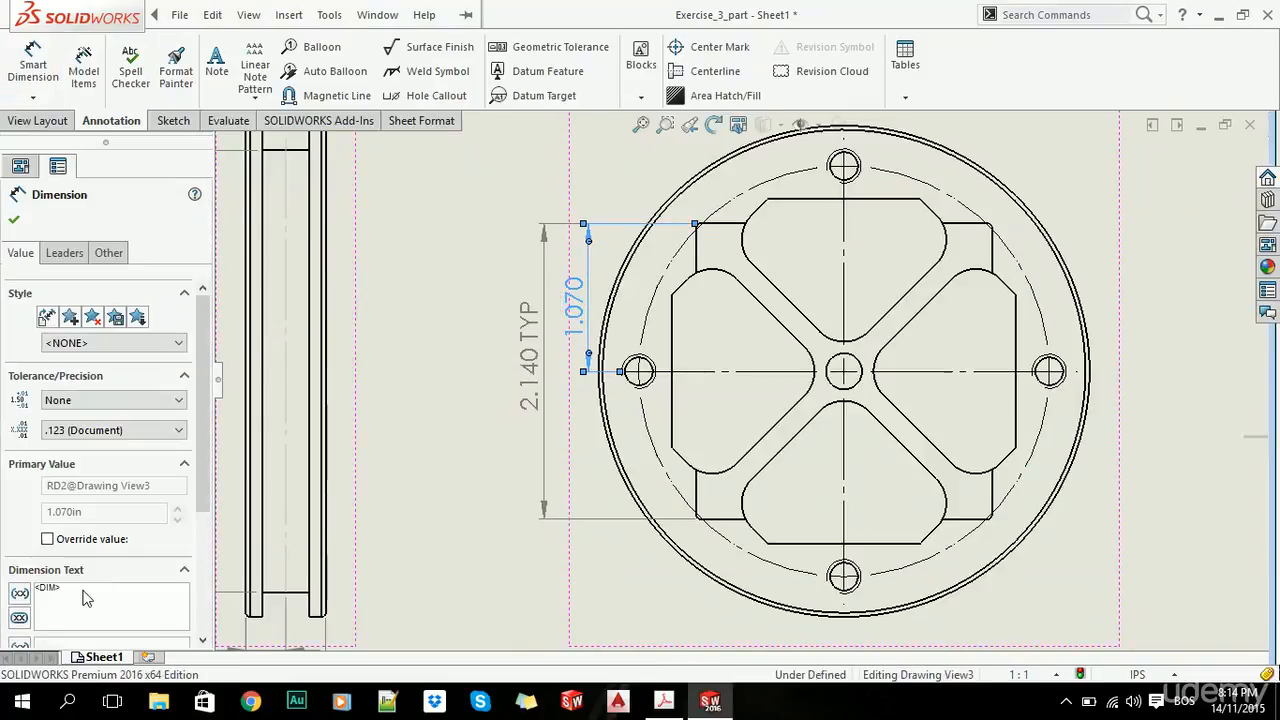
pyautogui.write('TYP')
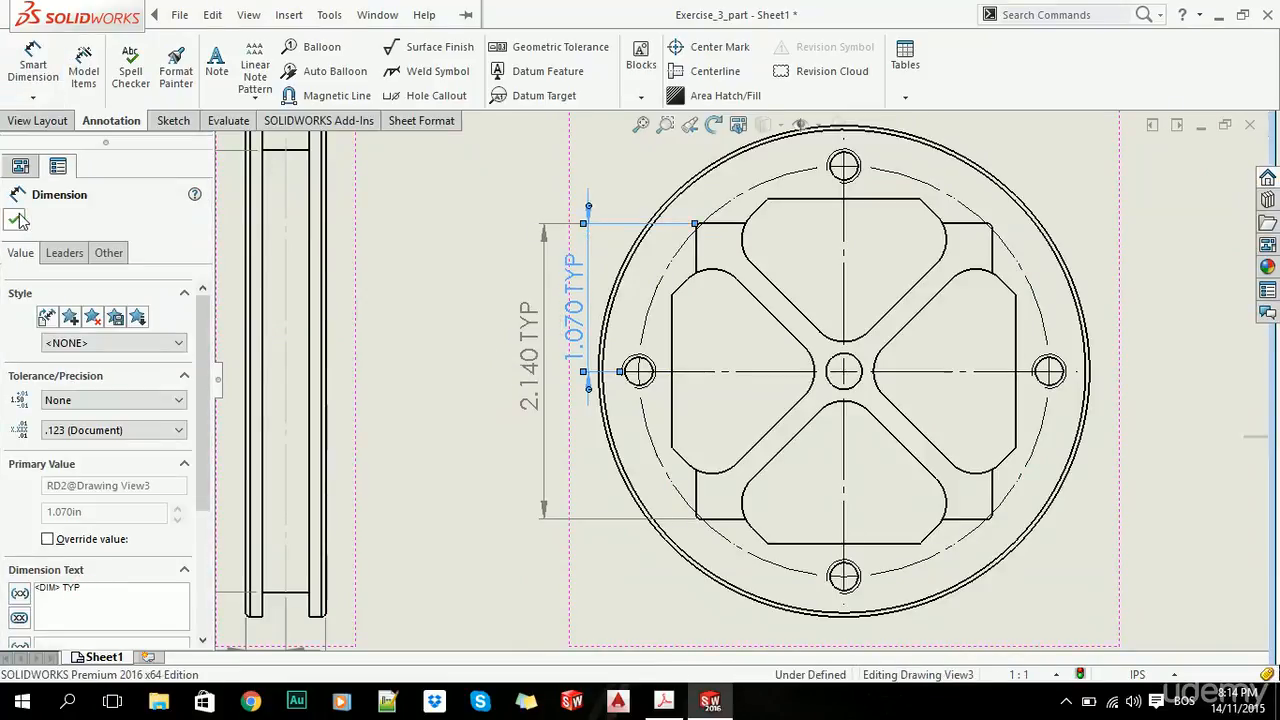
pyautogui.click(18, 220)
pyautogui.hotkey('alt', 'Tab')
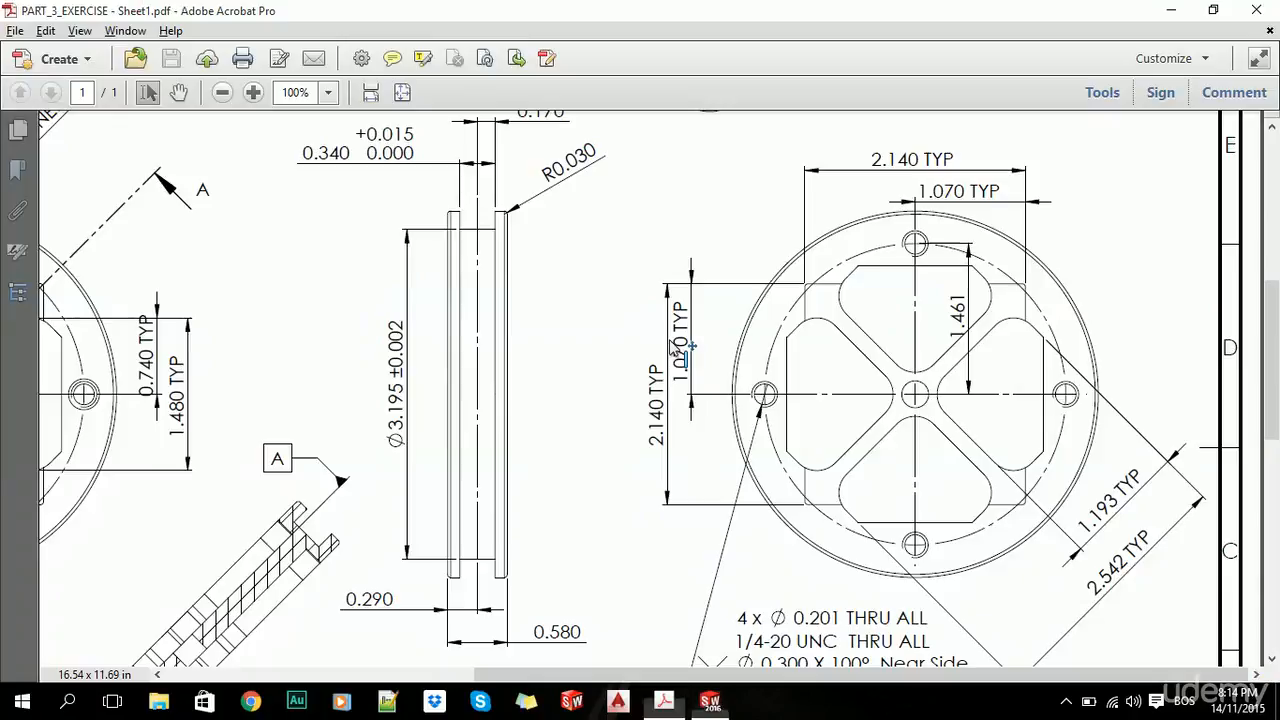
# Step: In the SOLIDWORKS drawing, dimension the rear view's horizontal distance between the left and right corner edges, placed above the circle, and append TYP
pyautogui.hotkey('alt', 'Tab')
pyautogui.click(33, 60)
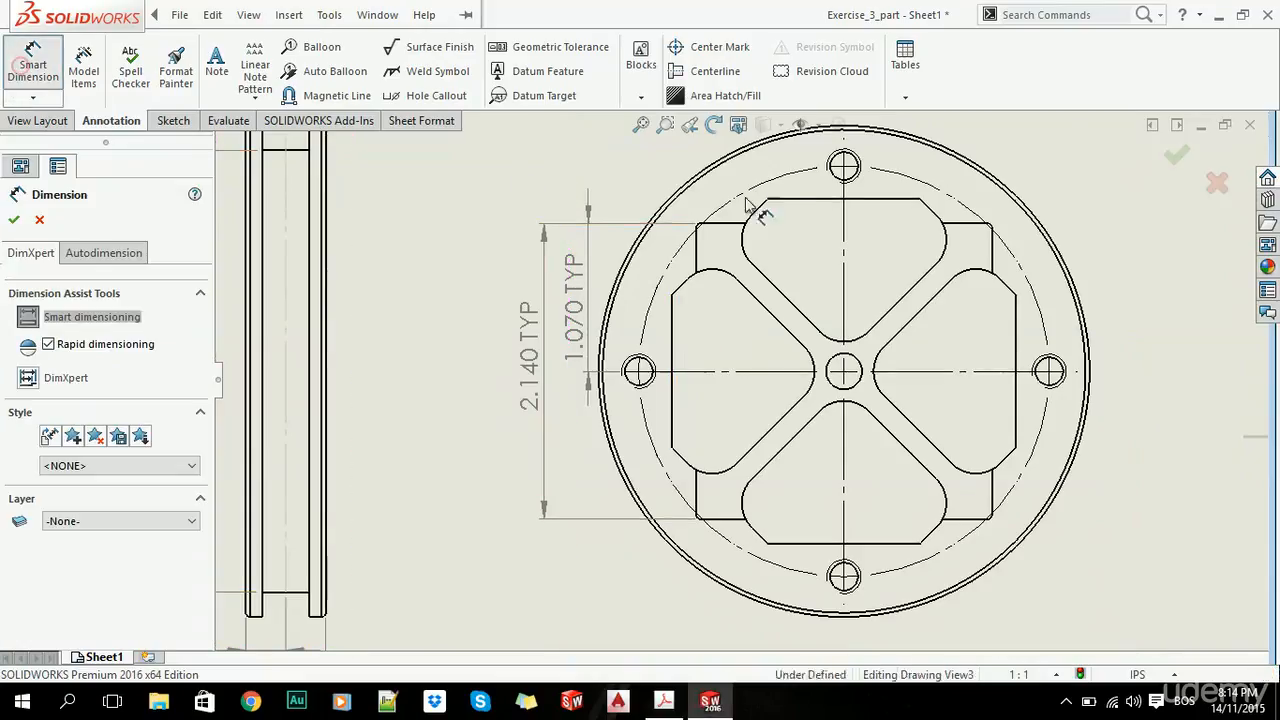
pyautogui.click(697, 250)
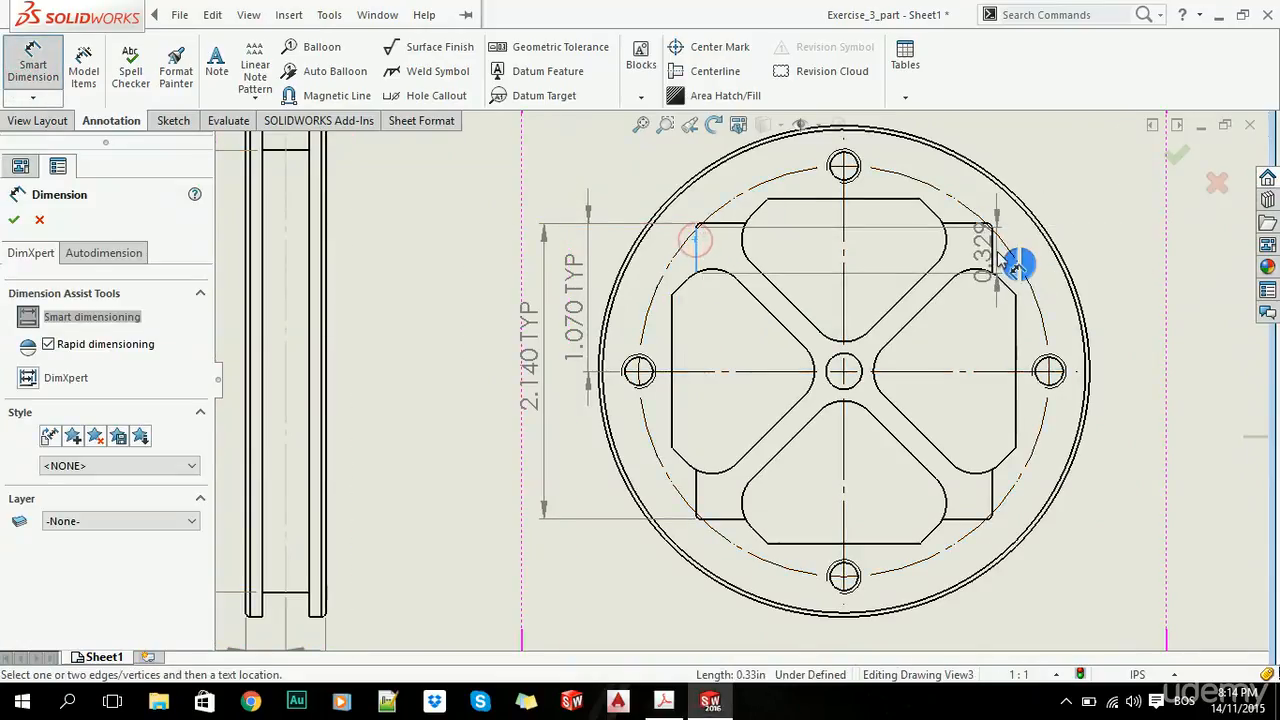
pyautogui.click(994, 256)
pyautogui.scroll(3, 800, 262)
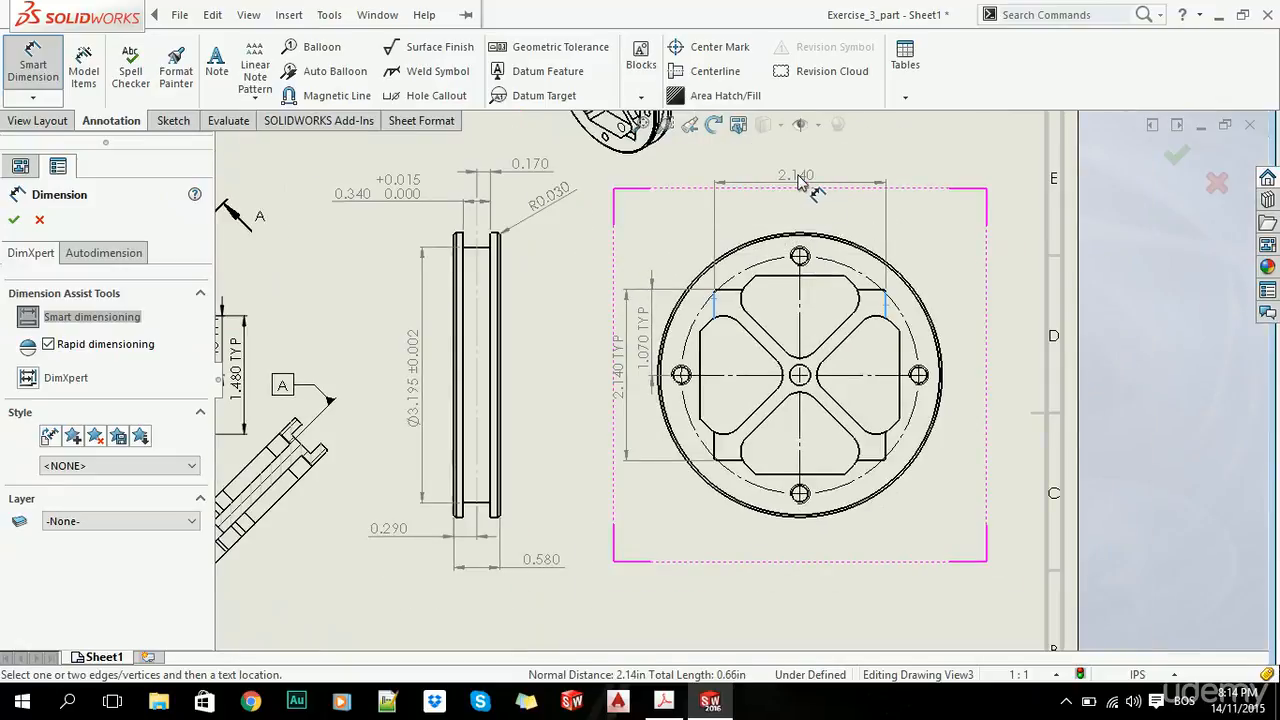
pyautogui.click(797, 176)
pyautogui.press('Escape')
pyautogui.press('Escape')
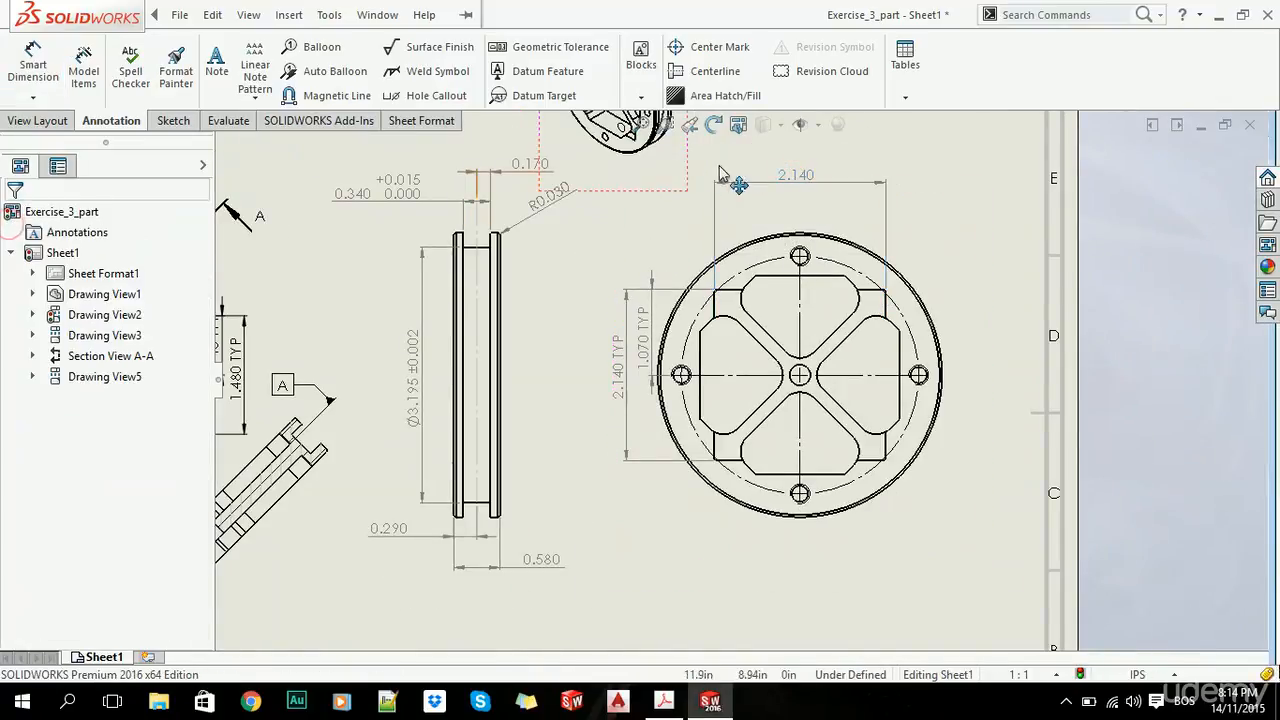
pyautogui.click(790, 180)
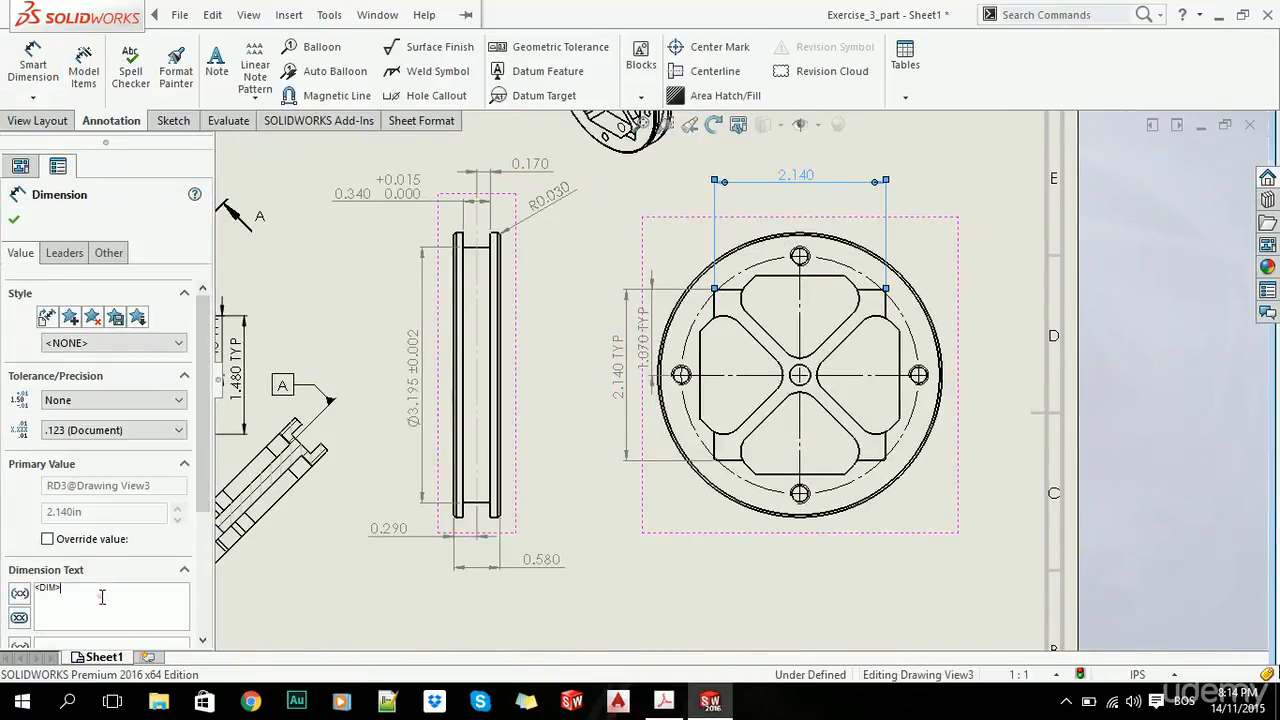
pyautogui.click(102, 597)
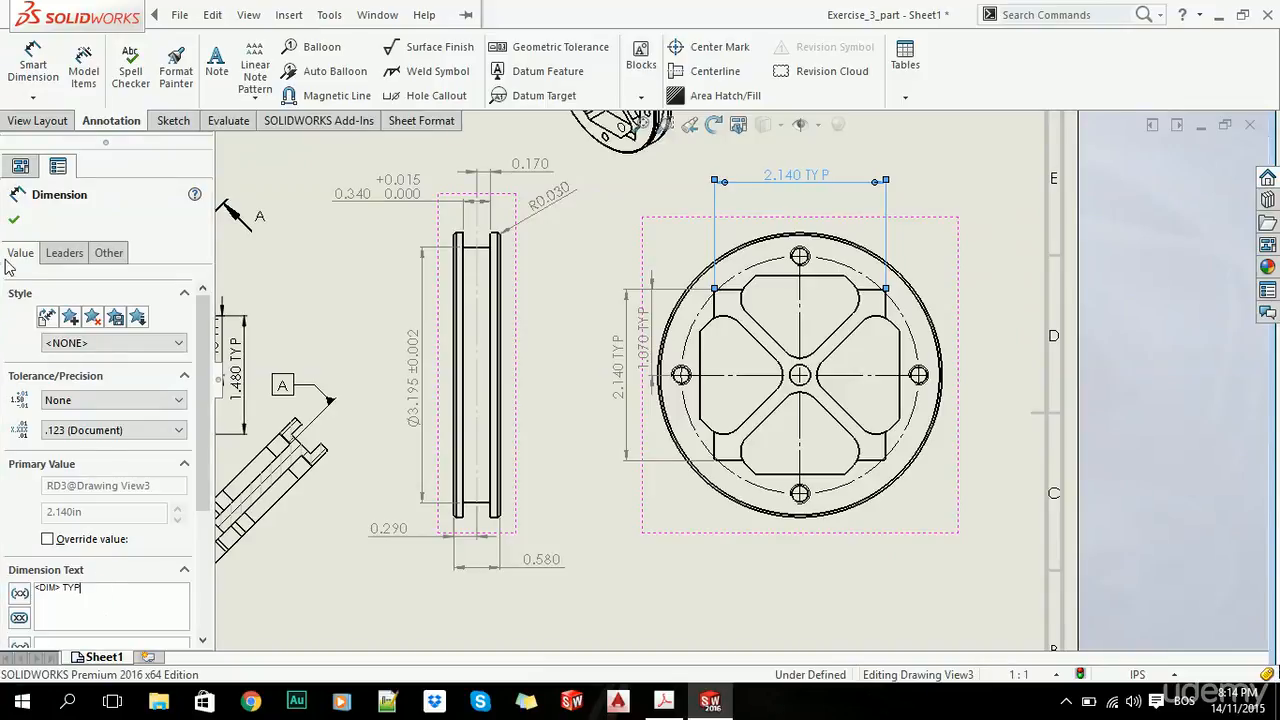
pyautogui.click(13, 221)
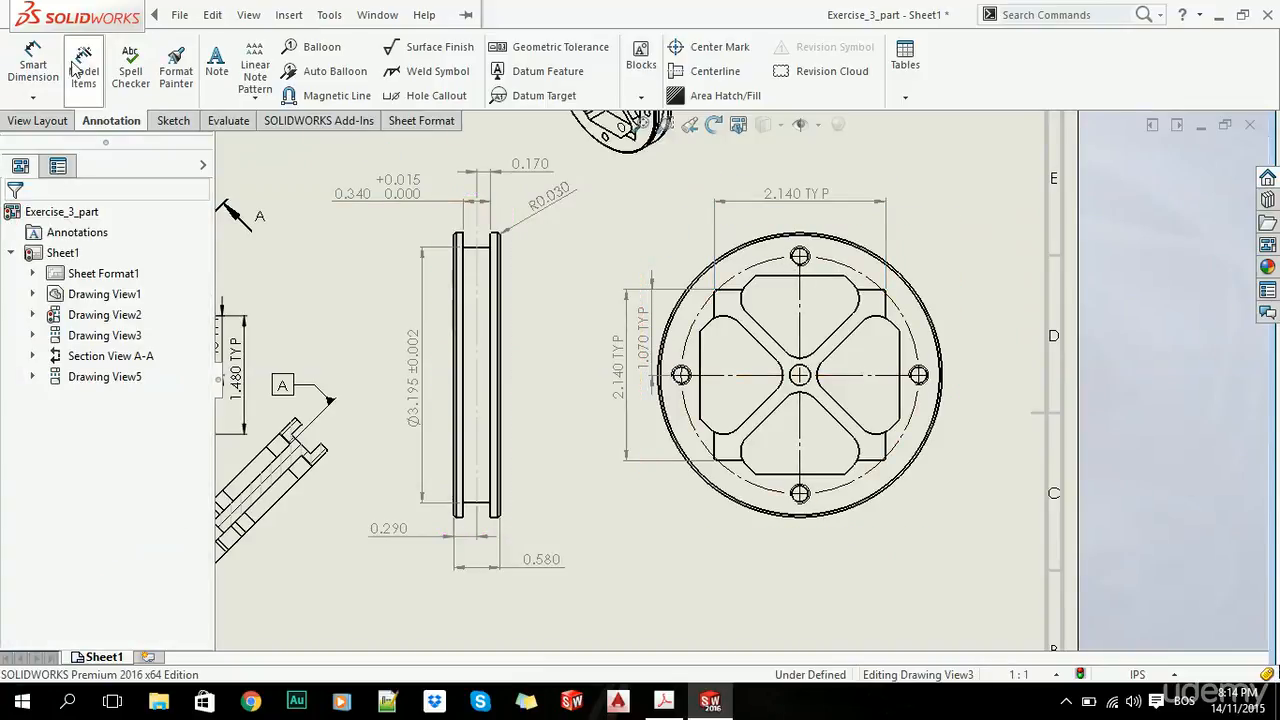
# Step: Dimension the rear view's right corner edge to the vertical centerline, below the overall width dimension, and append TYP
pyautogui.click(33, 64)
pyautogui.scroll(-1, 818, 325)
pyautogui.scroll(-3, 800, 300)
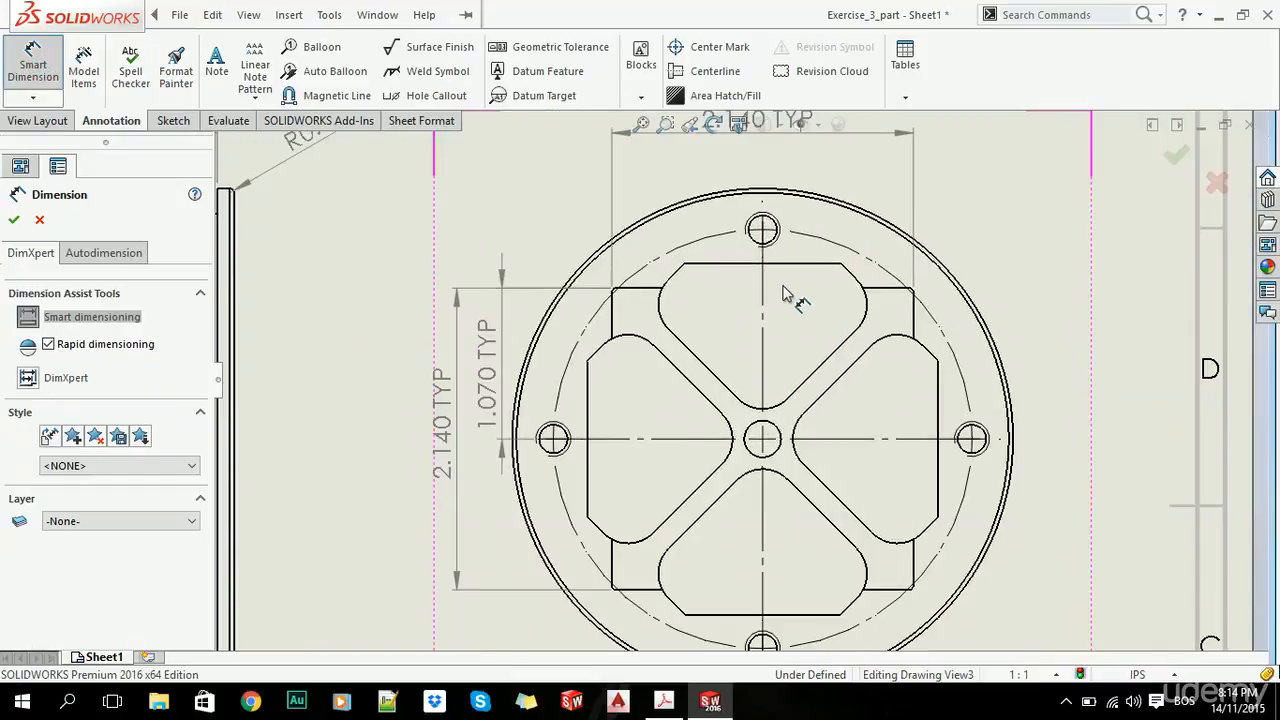
pyautogui.click(912, 325)
pyautogui.click(830, 177)
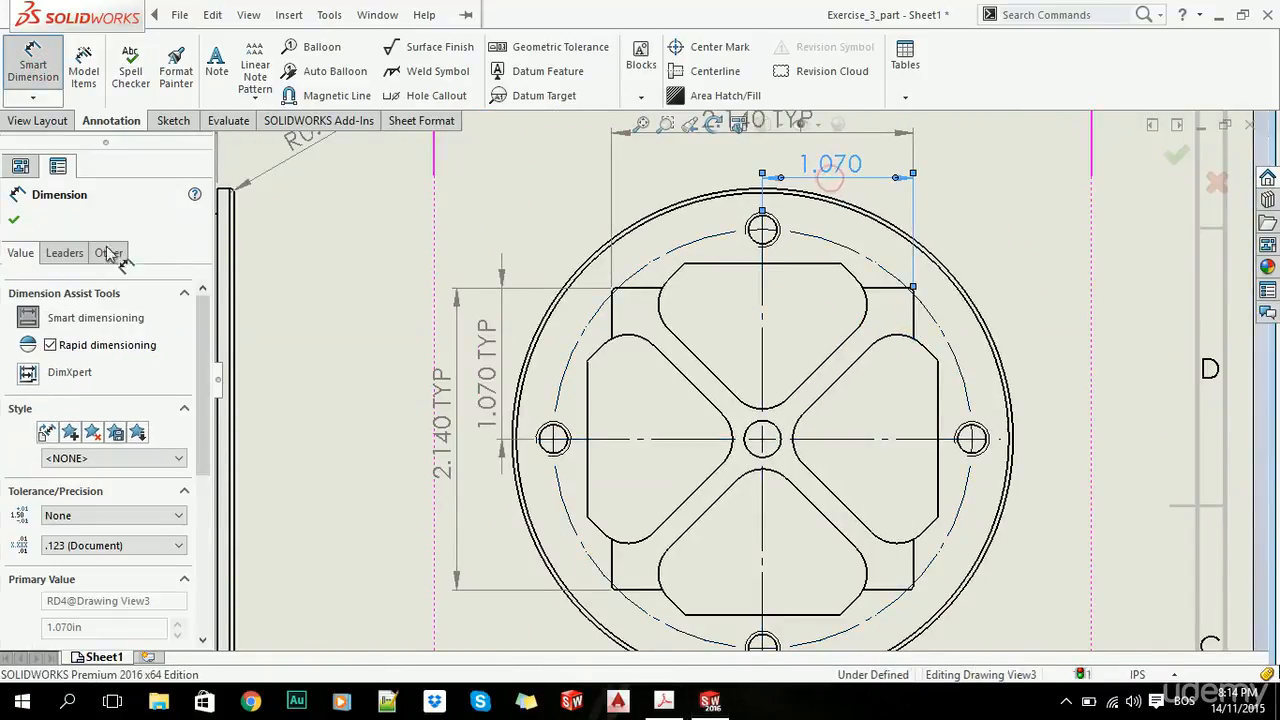
pyautogui.click(14, 219)
pyautogui.click(836, 162)
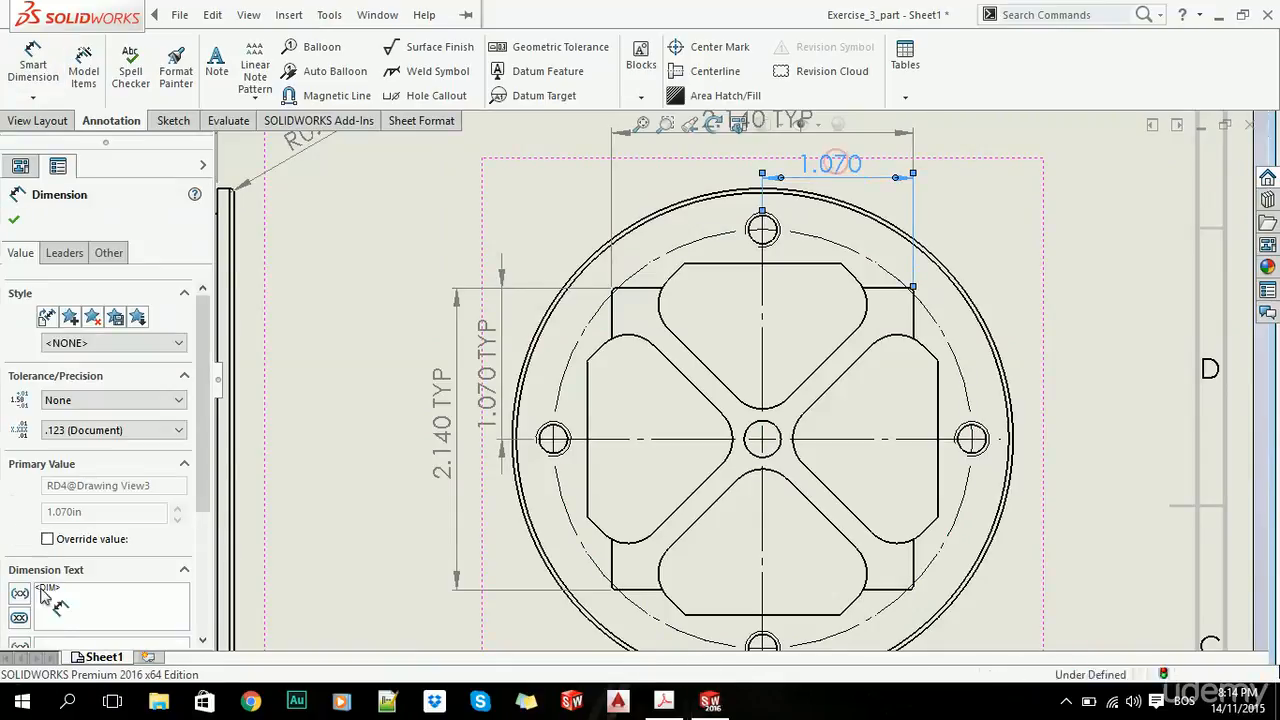
pyautogui.click(86, 595)
pyautogui.write('TYP')
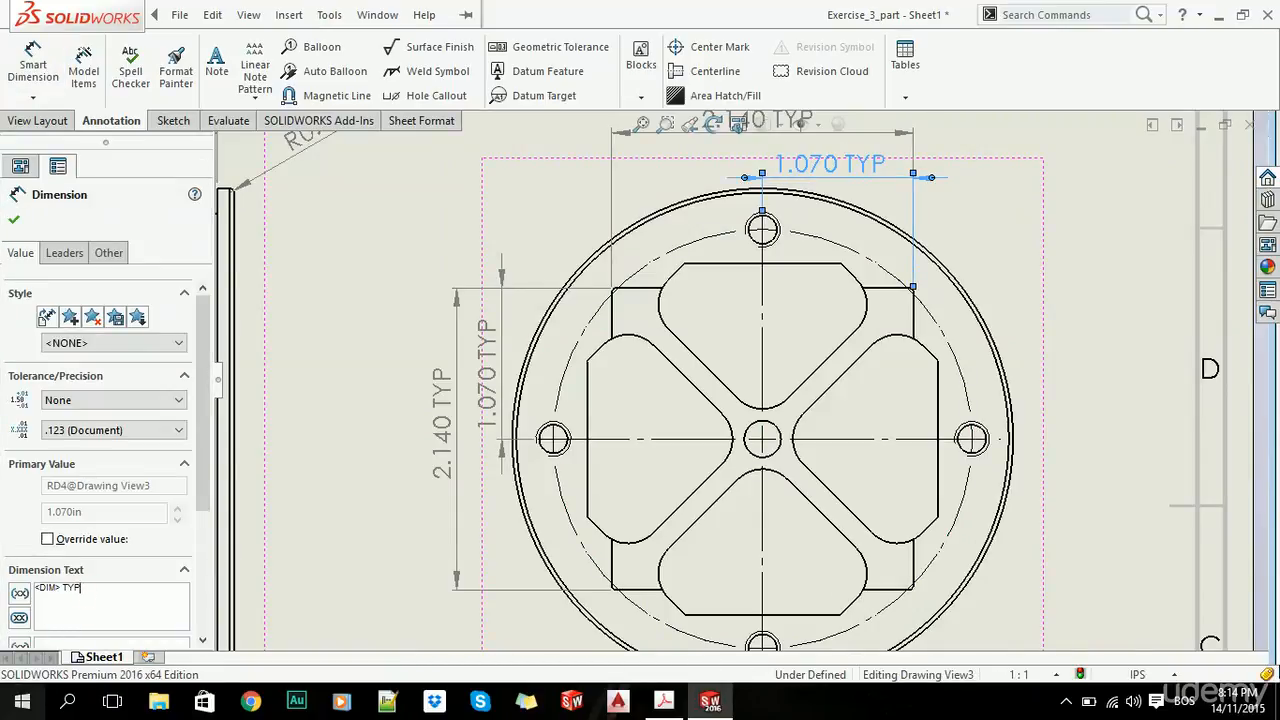
pyautogui.click(27, 222)
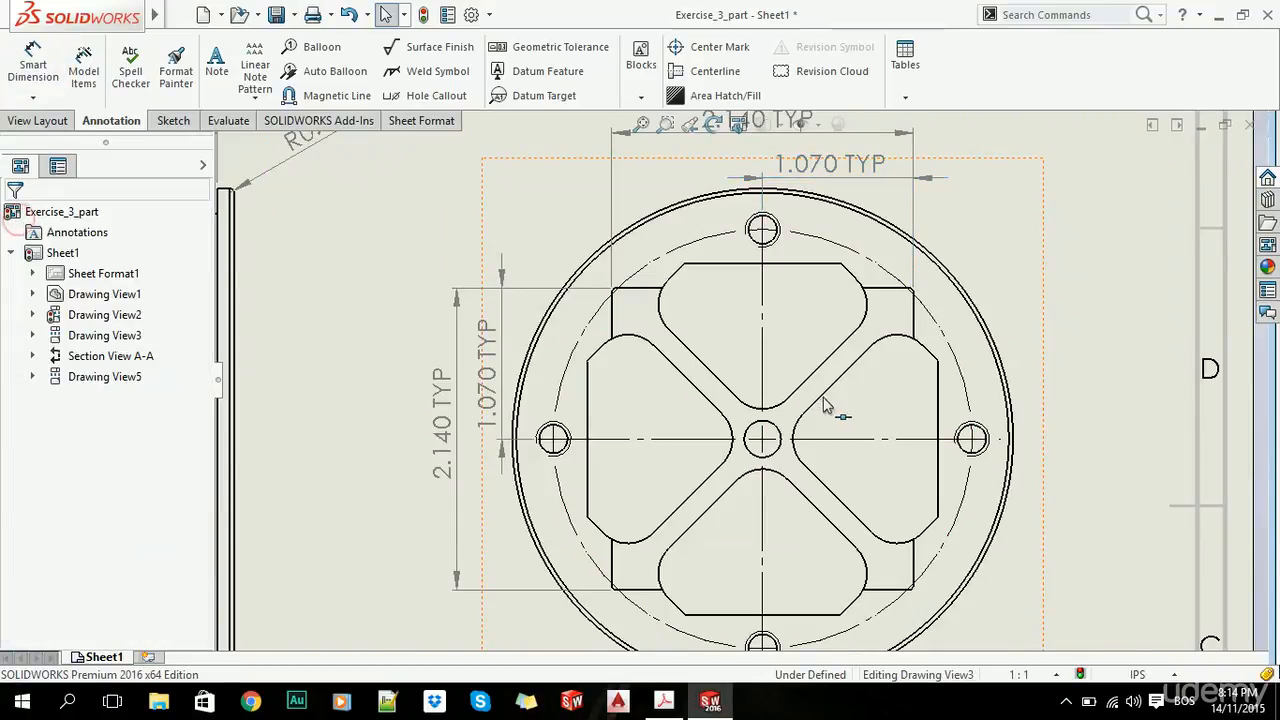
# Step: Check the Acrobat reference PDF, return to SOLIDWORKS, and dimension the rear view's diagonal distance between the upper-right and lower-left pocket chamfers, appending TYP
pyautogui.hotkey('alt', 'Tab')
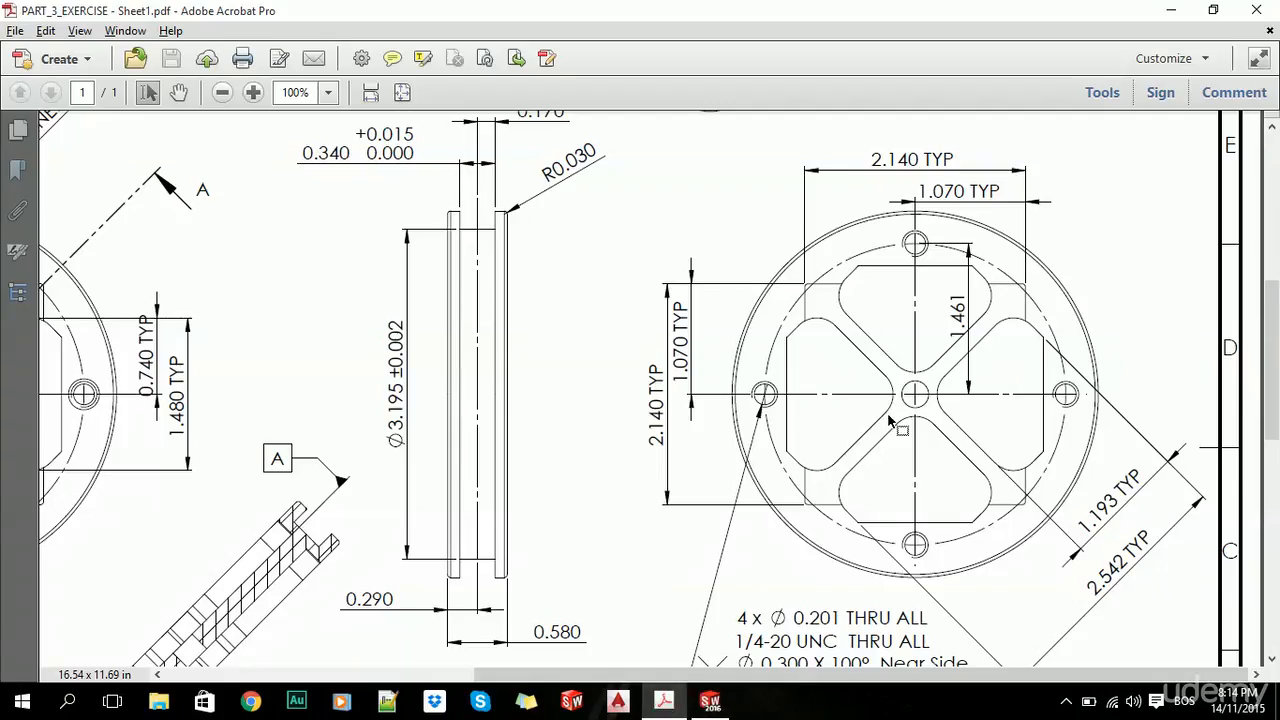
pyautogui.scroll(-1, 888, 420)
pyautogui.hotkey('alt', 'Tab')
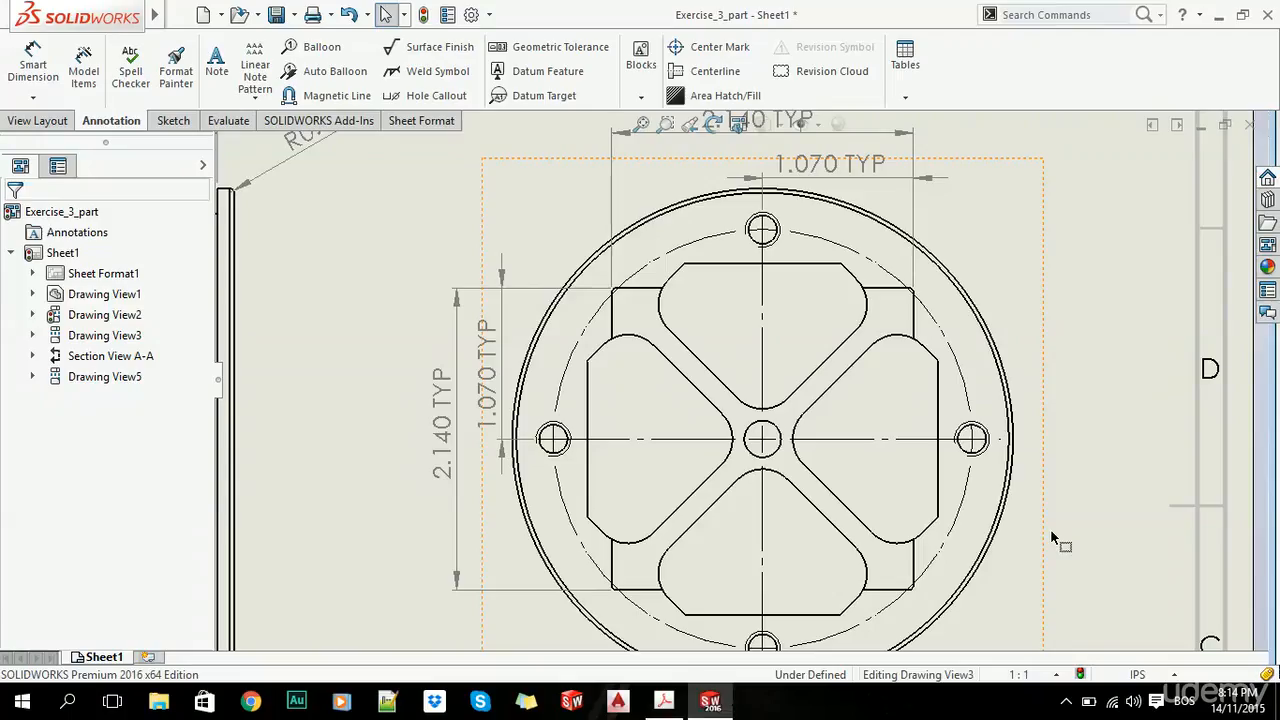
pyautogui.click(33, 65)
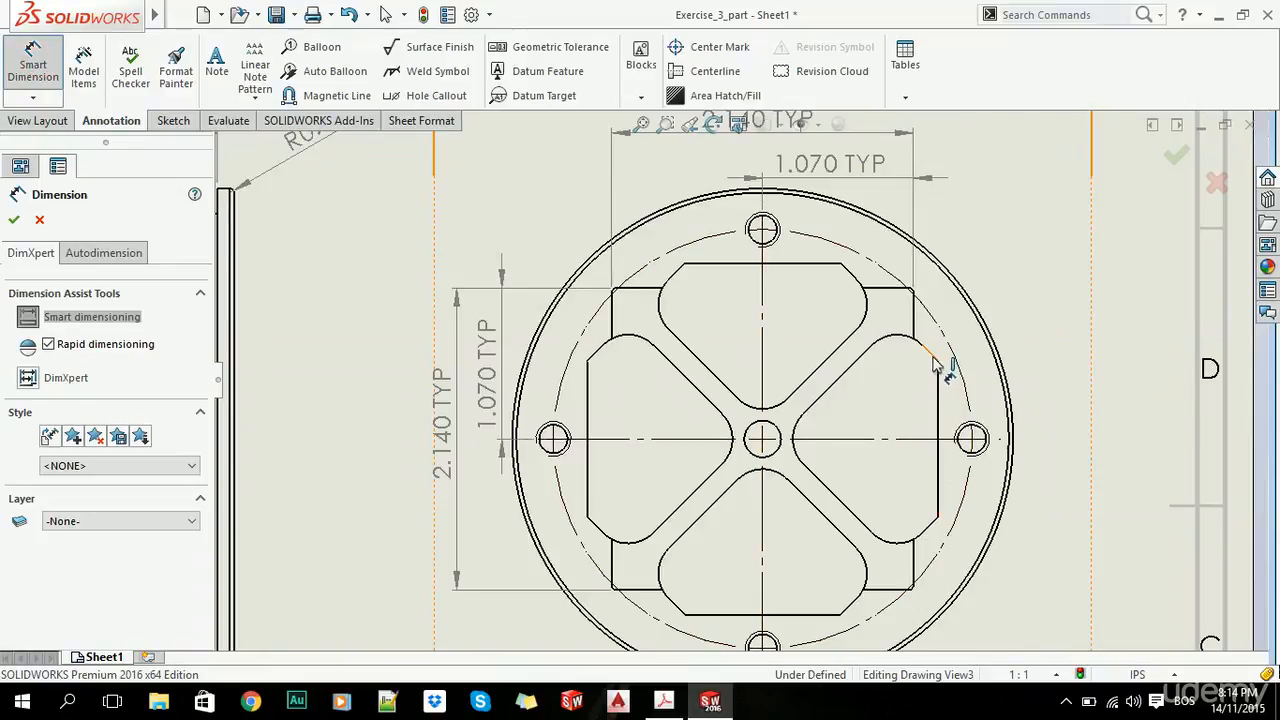
pyautogui.click(930, 362)
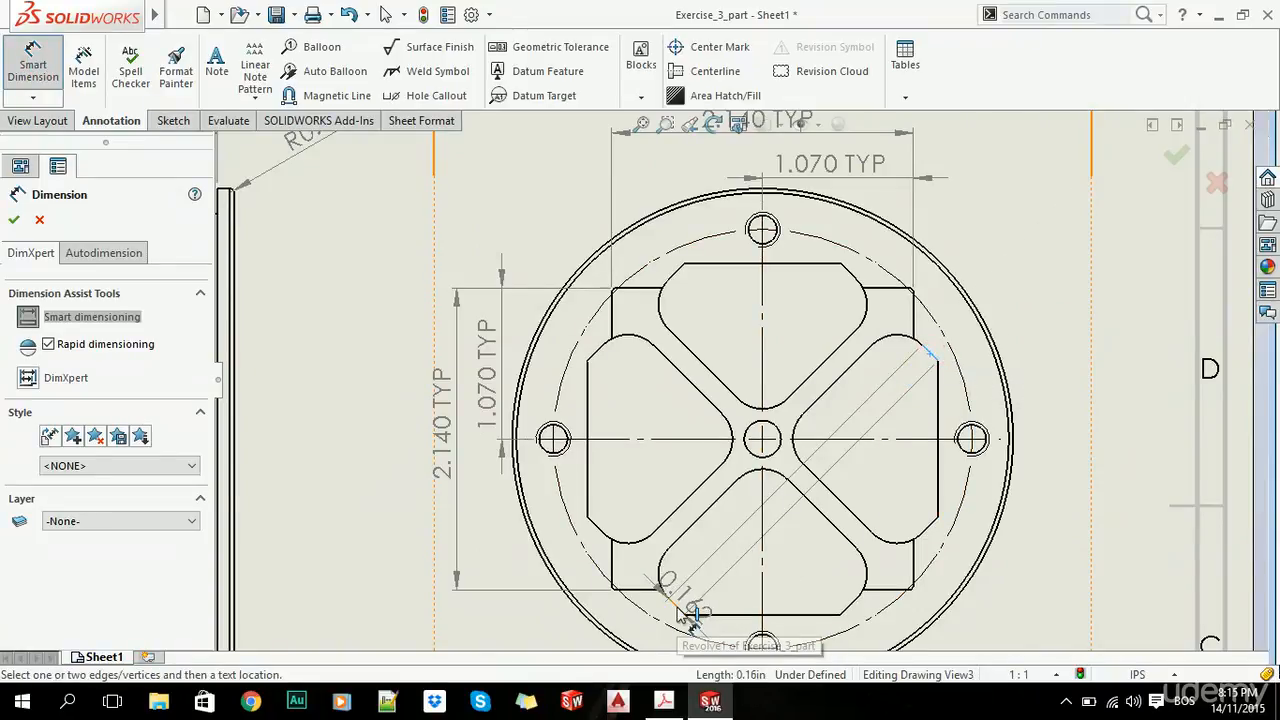
pyautogui.scroll(2, 928, 500)
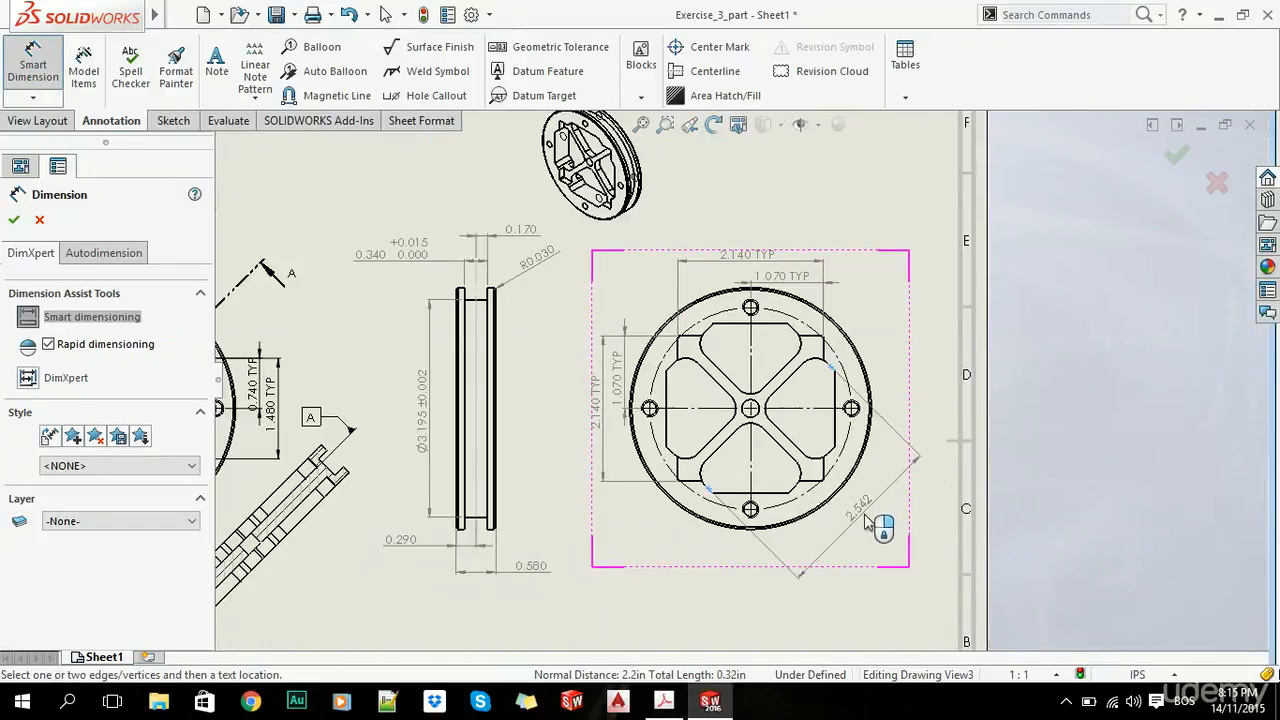
pyautogui.click(866, 527)
pyautogui.press('Escape')
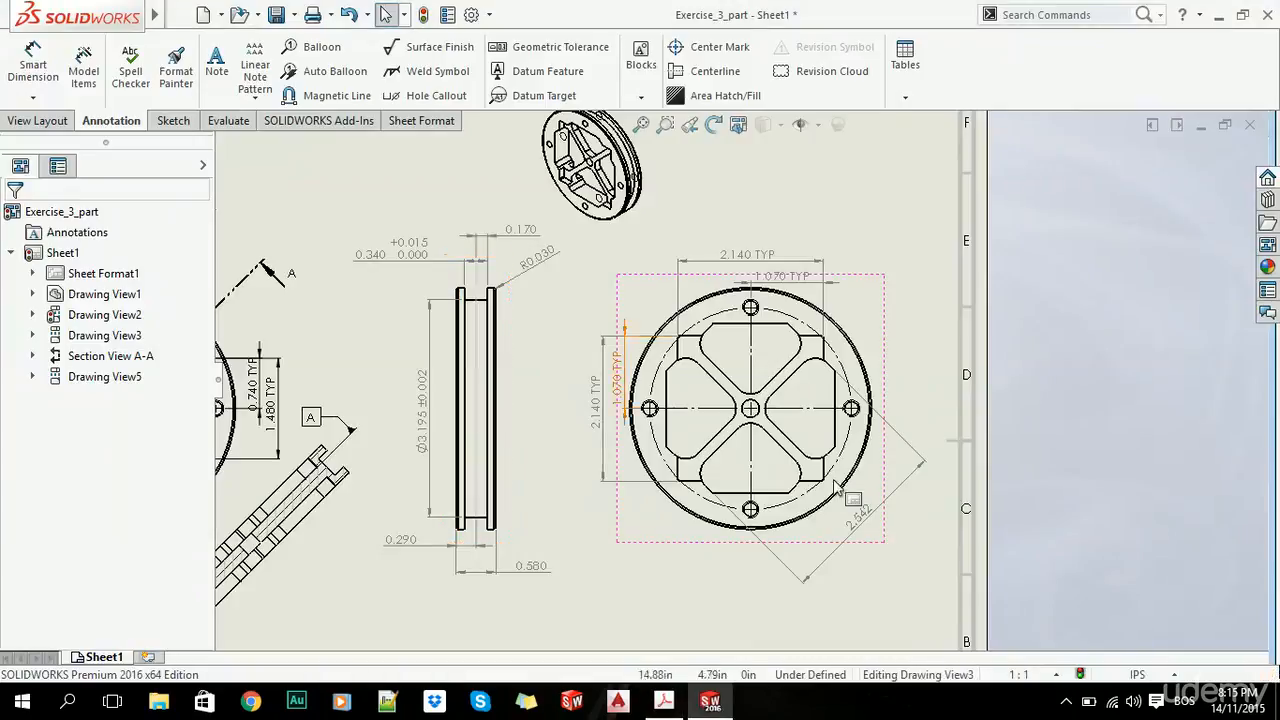
pyautogui.click(856, 521)
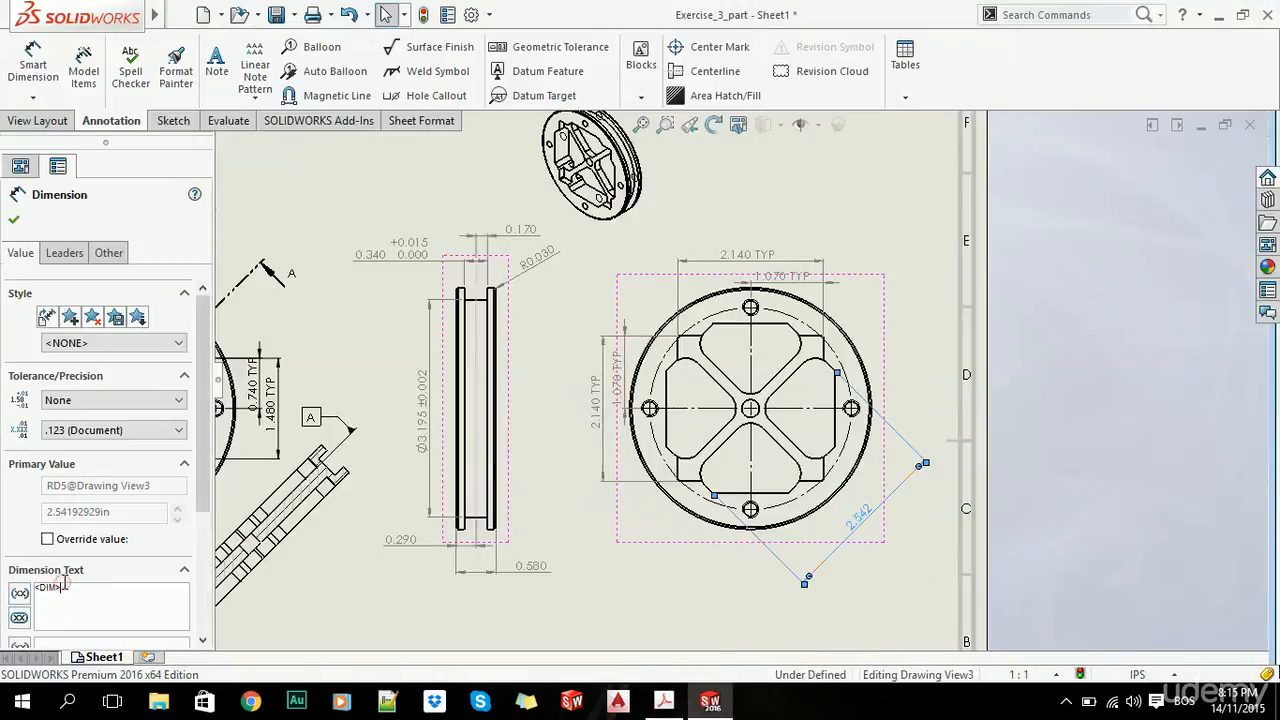
pyautogui.write('TYP')
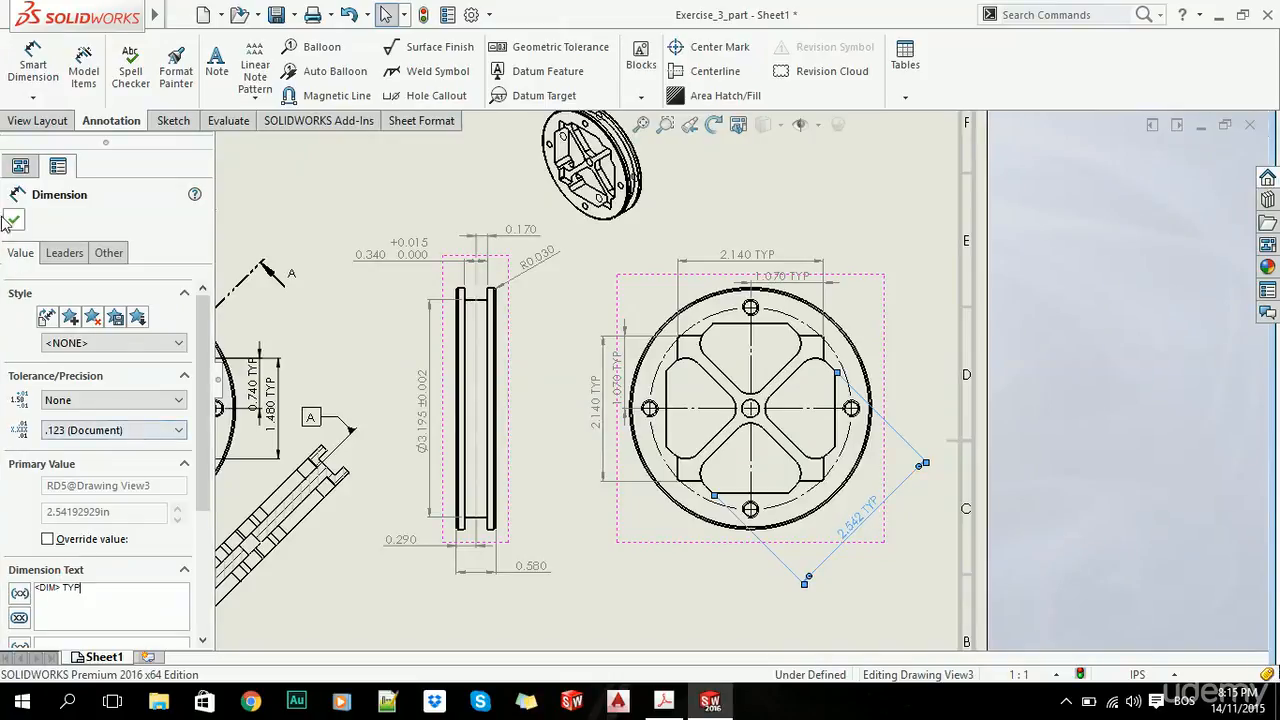
pyautogui.click(12, 221)
# Step: Dimension the rear view's right pocket from its upper chamfer to its lower diagonal edge, inside the overall diagonal dimension, and append TYP
pyautogui.click(55, 68)
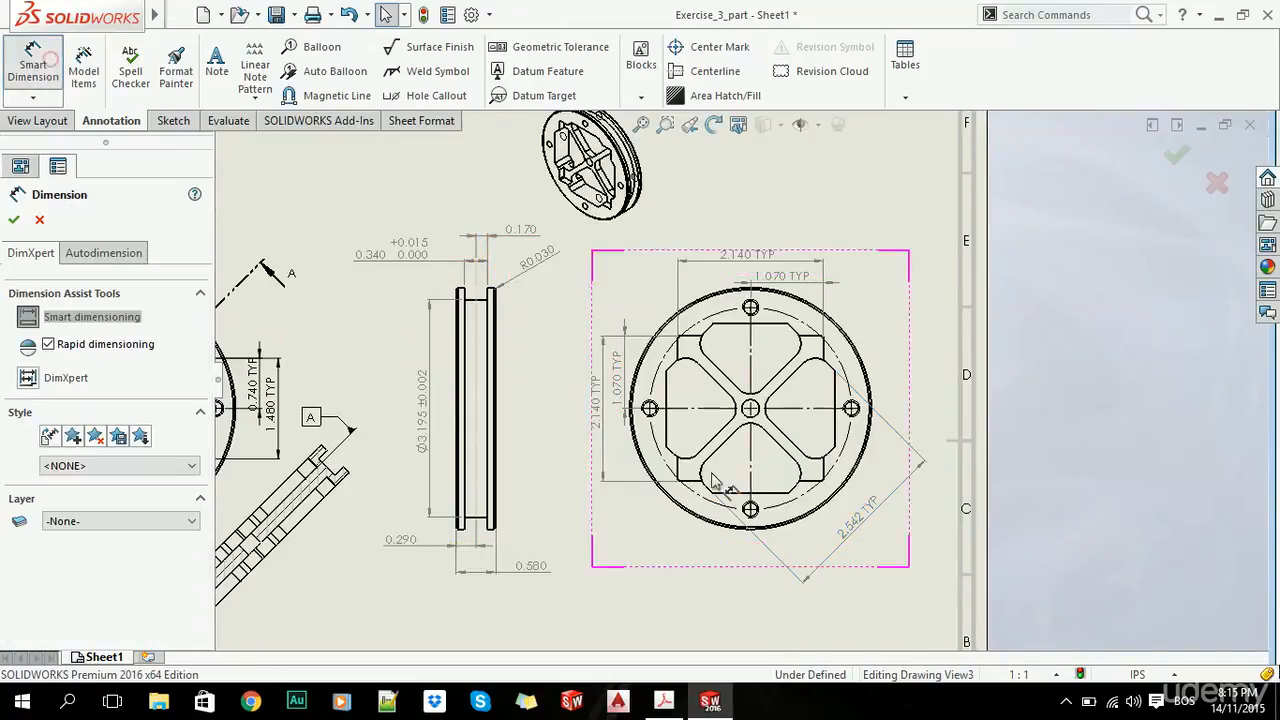
pyautogui.scroll(-3, 802, 553)
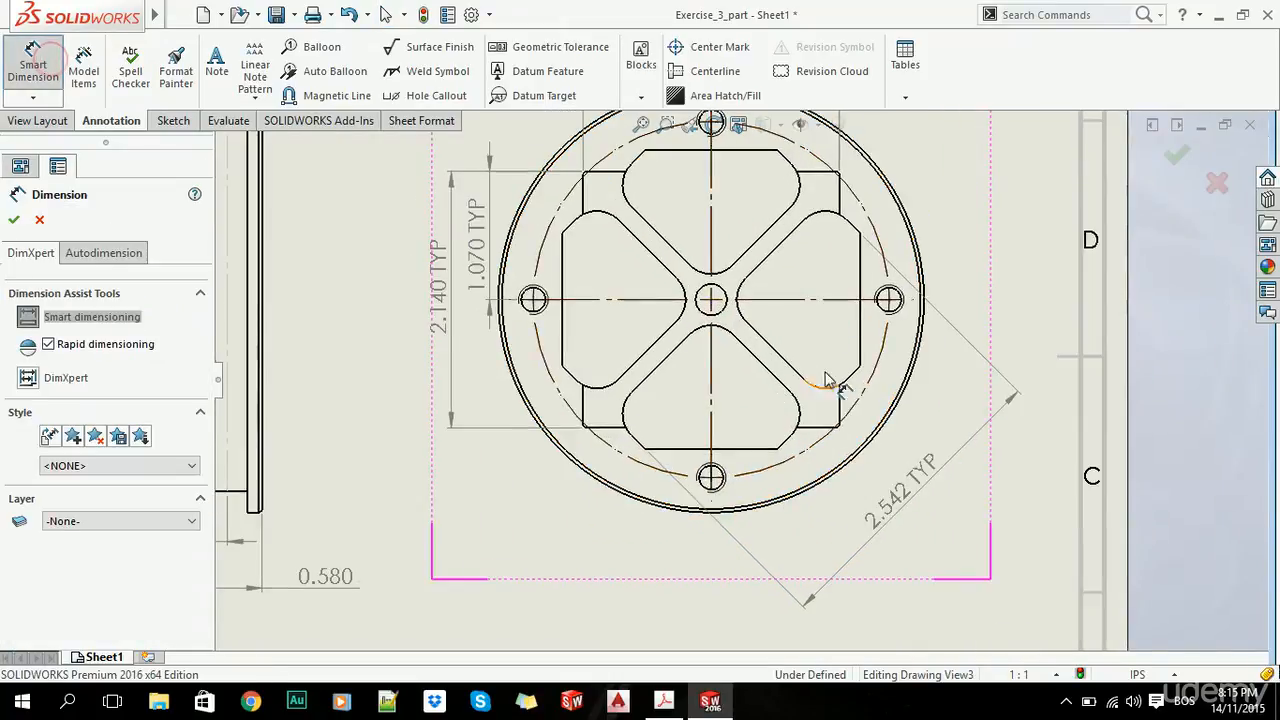
pyautogui.click(855, 233)
pyautogui.click(775, 350)
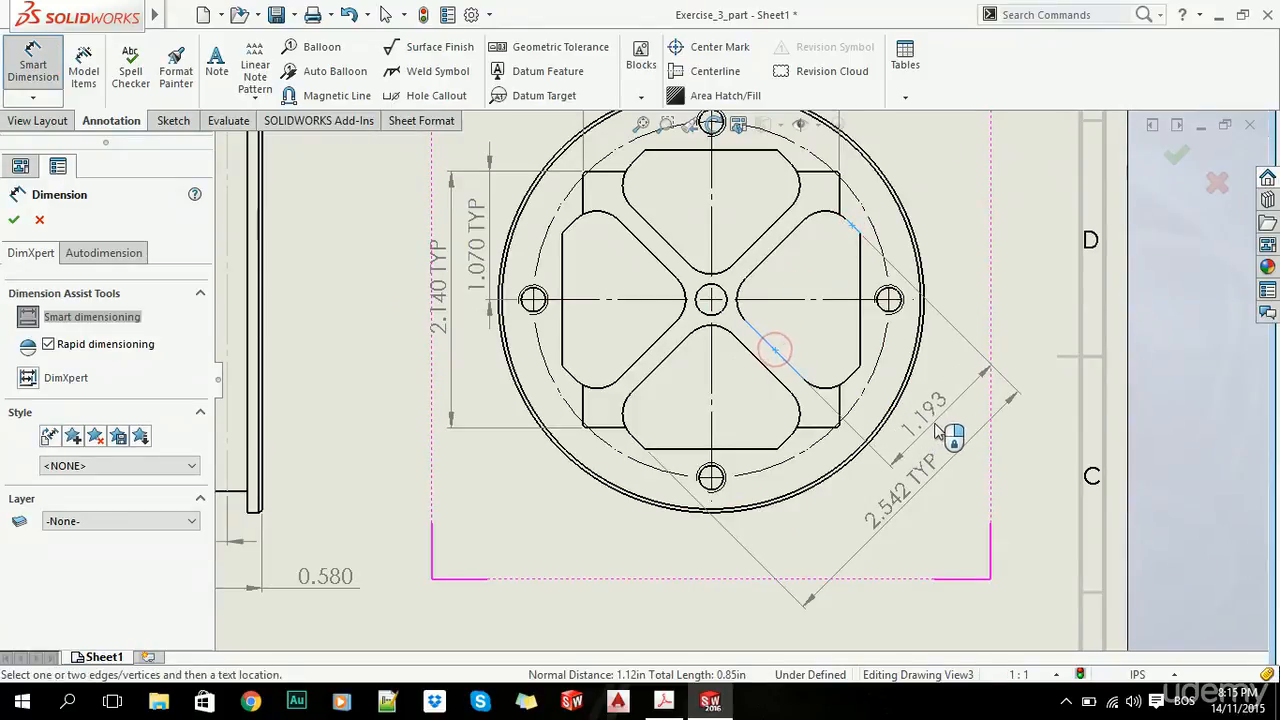
pyautogui.click(932, 428)
pyautogui.press('Escape')
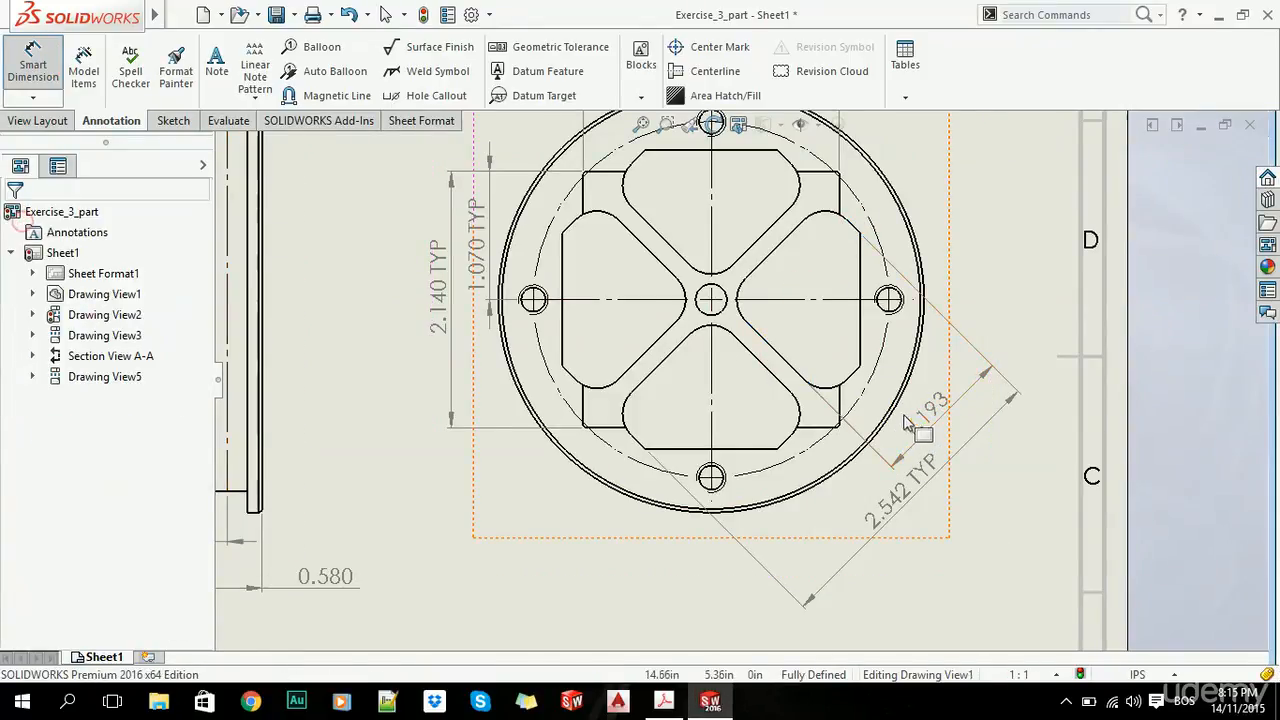
pyautogui.press('Escape')
pyautogui.click(916, 414)
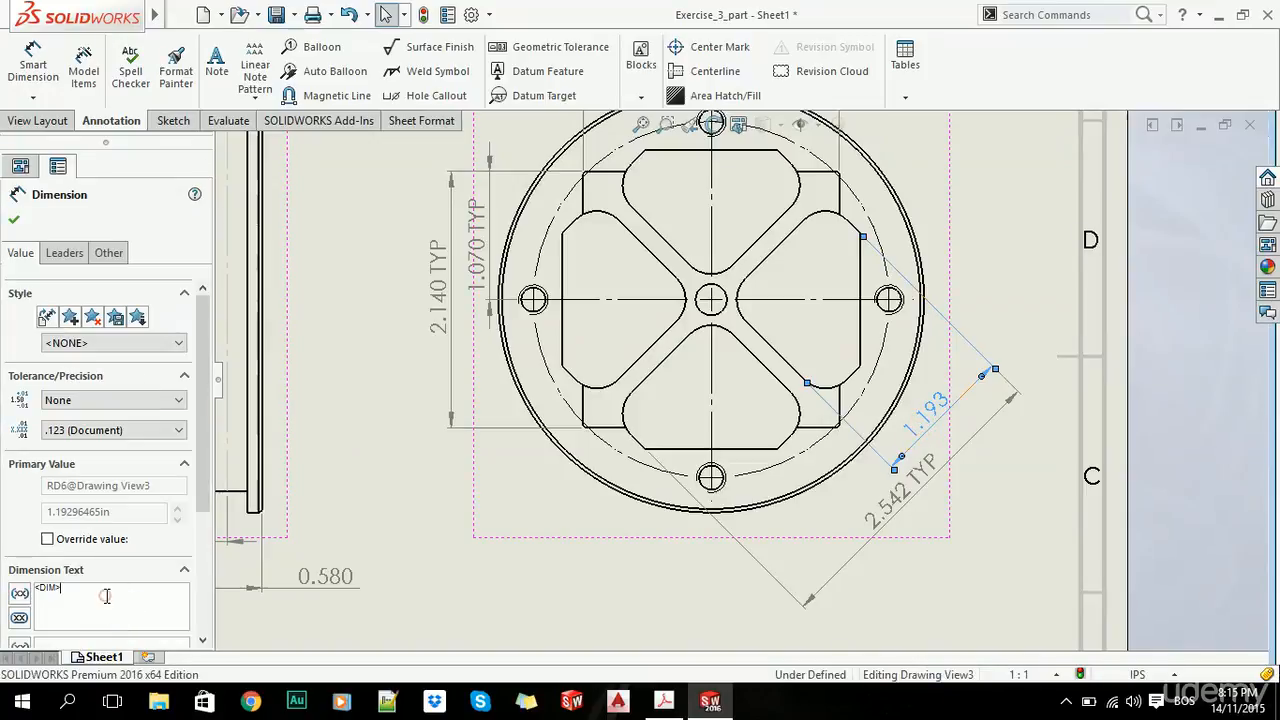
pyautogui.click(106, 596)
pyautogui.write('TYP')
pyautogui.click(14, 219)
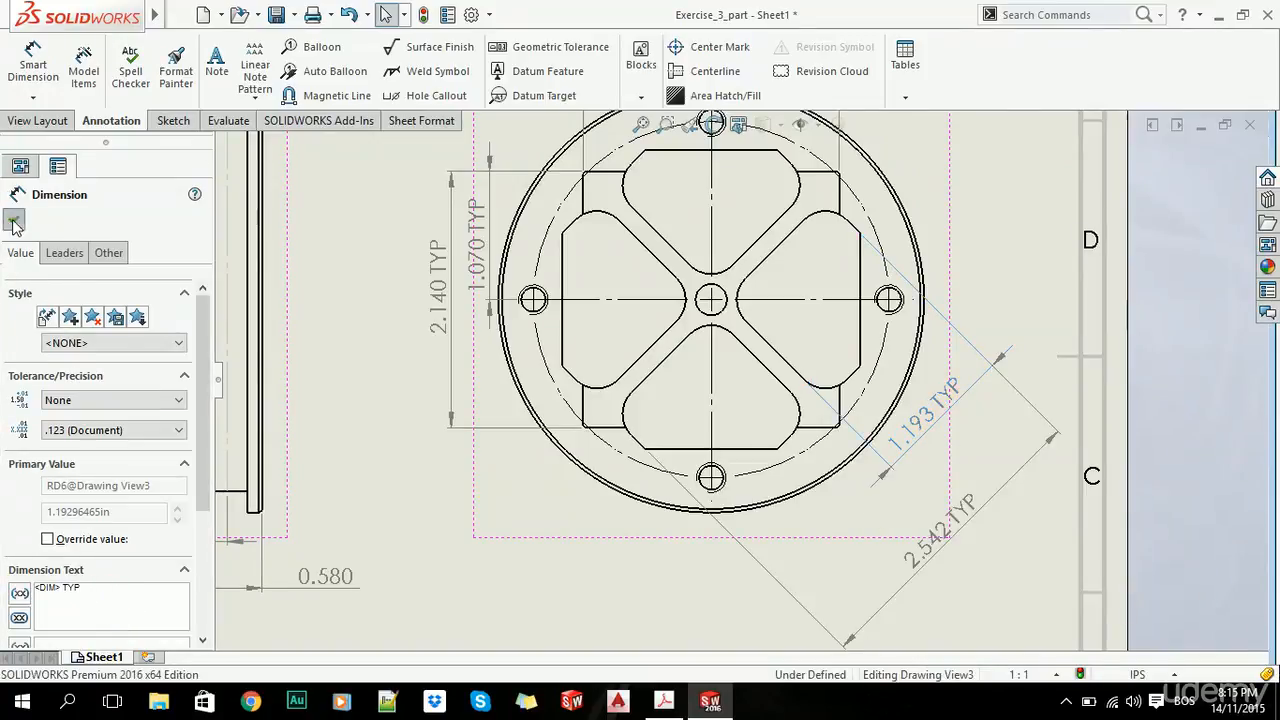
# Step: Move the rear view's 2.542 TYP diagonal dimension closer to the 1.193 TYP dimension
pyautogui.scroll(3, 749, 334)
pyautogui.scroll(-1, 848, 482)
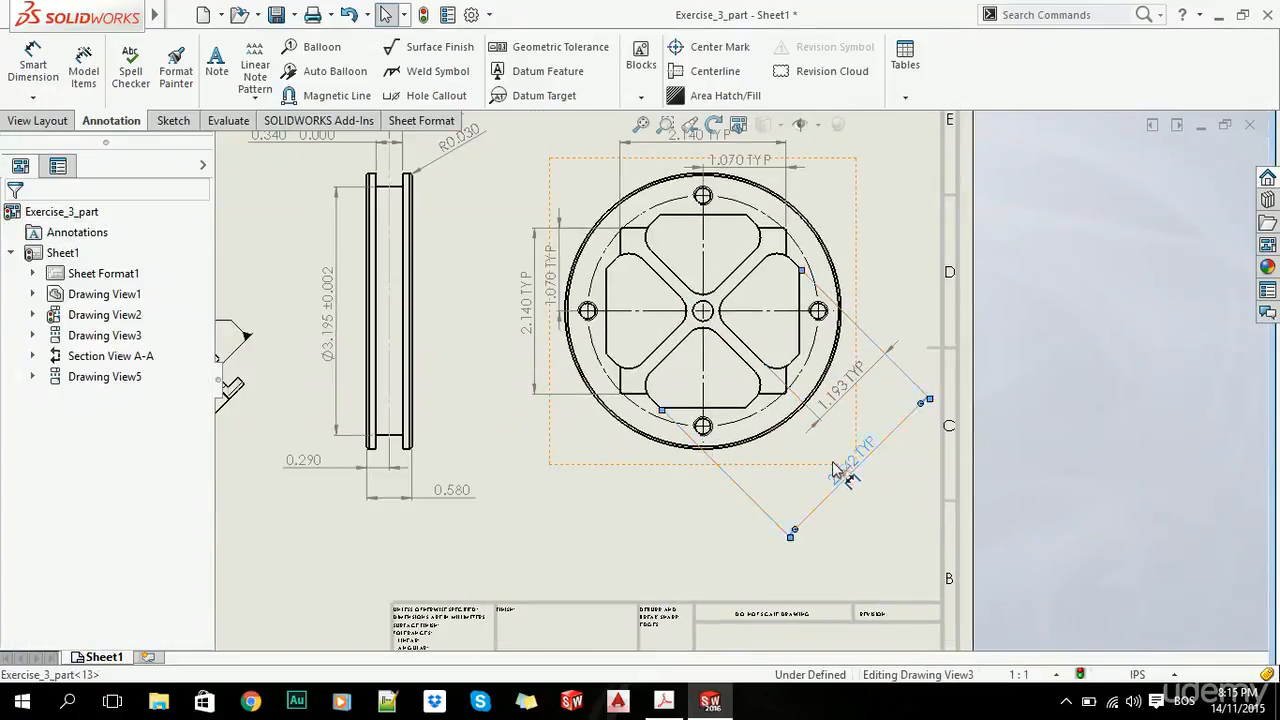
pyautogui.click(840, 470)
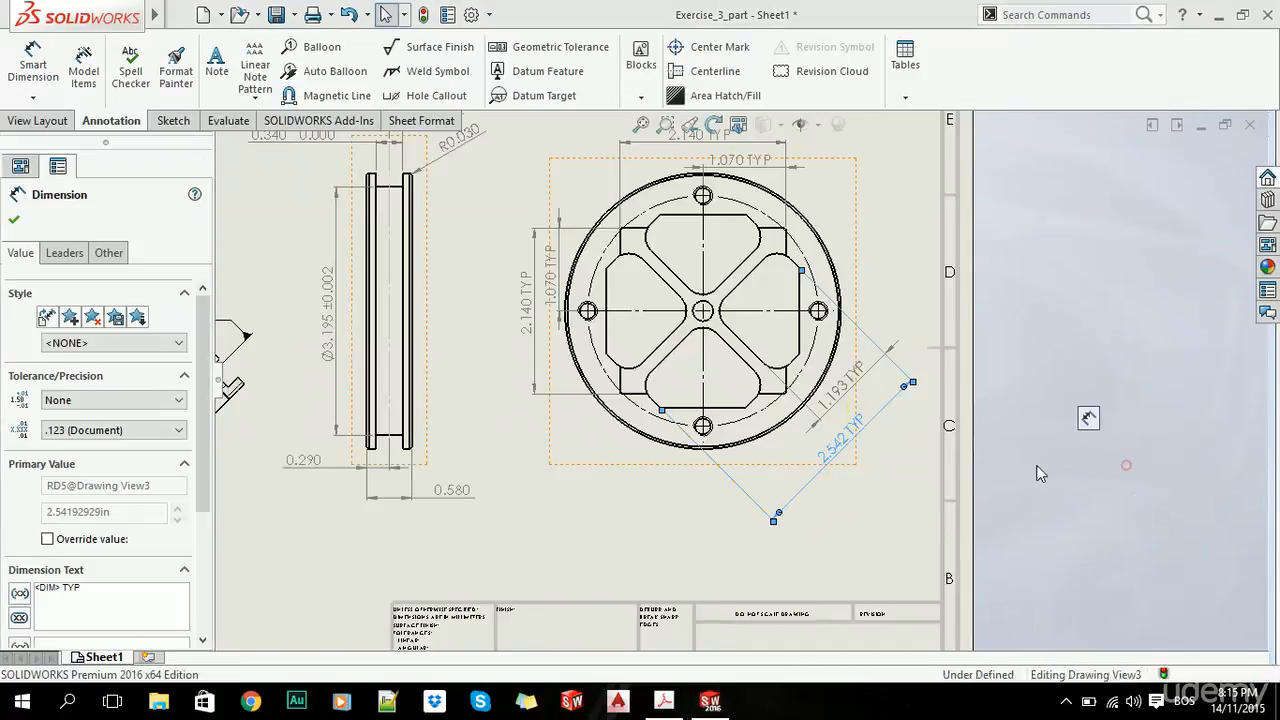
pyautogui.click(1124, 470)
pyautogui.scroll(-1, 707, 292)
# Step: Consult the Acrobat reference PDF, dimension the rear view's top hole vertically to the horizontal centerline in SOLIDWORKS, and switch back to the PDF
pyautogui.hotkey('alt', 'Tab')
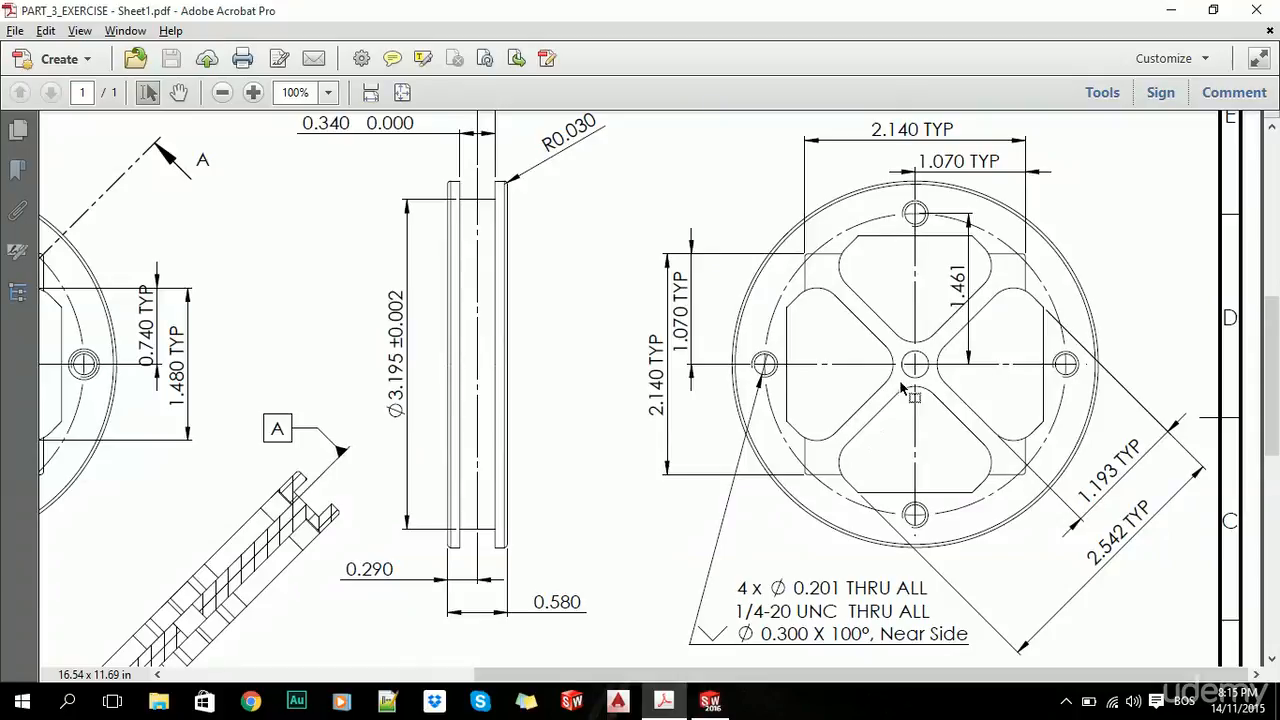
pyautogui.hotkey('alt', 'Tab')
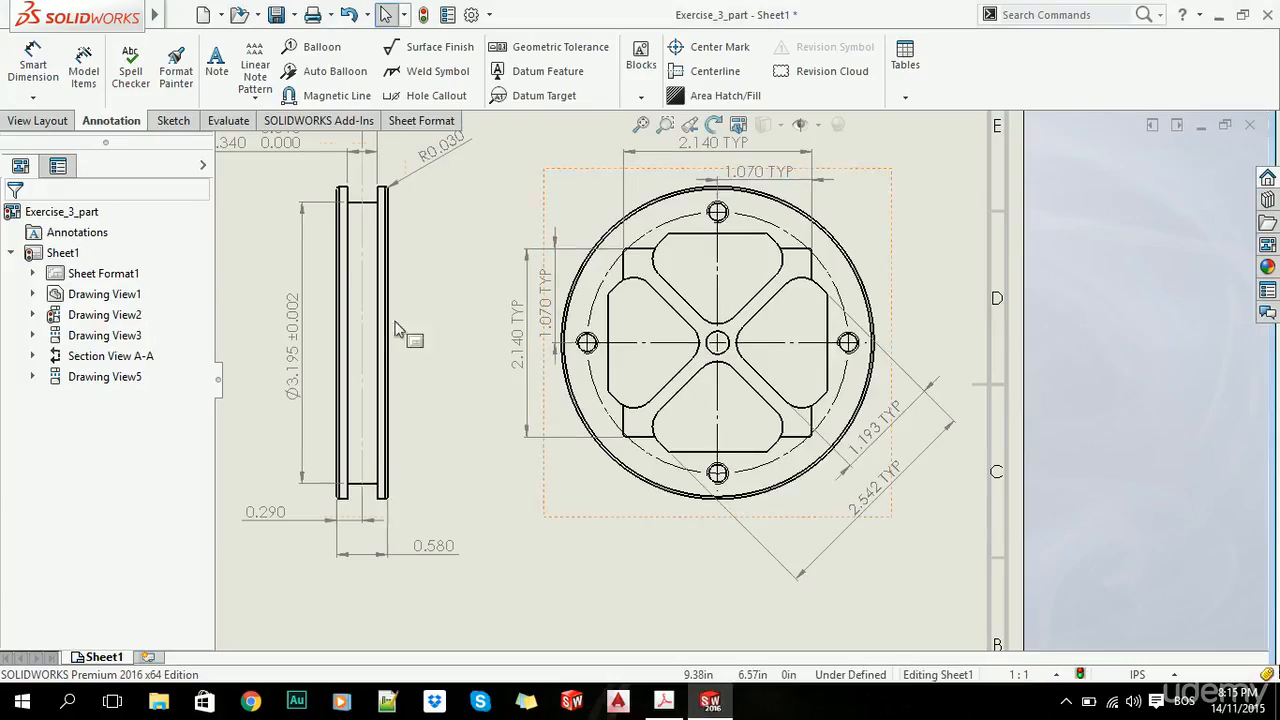
pyautogui.click(33, 60)
pyautogui.scroll(3, 752, 243)
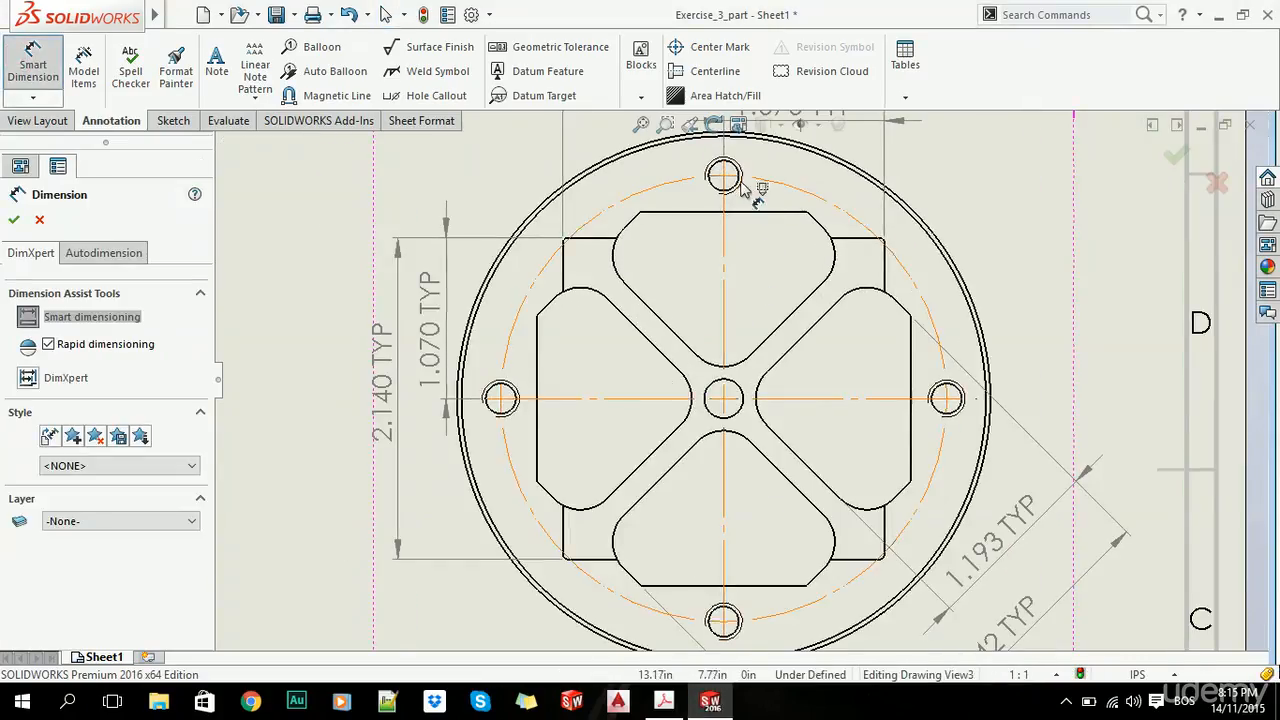
pyautogui.click(810, 398)
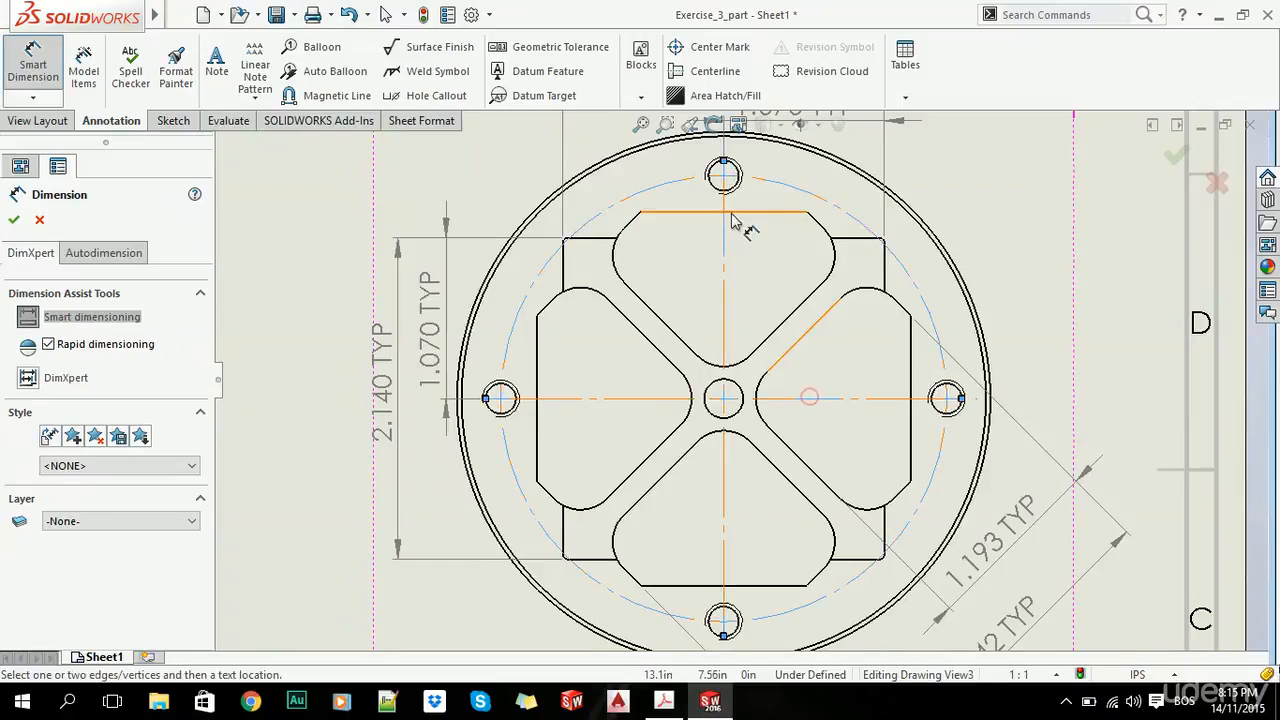
pyautogui.click(727, 177)
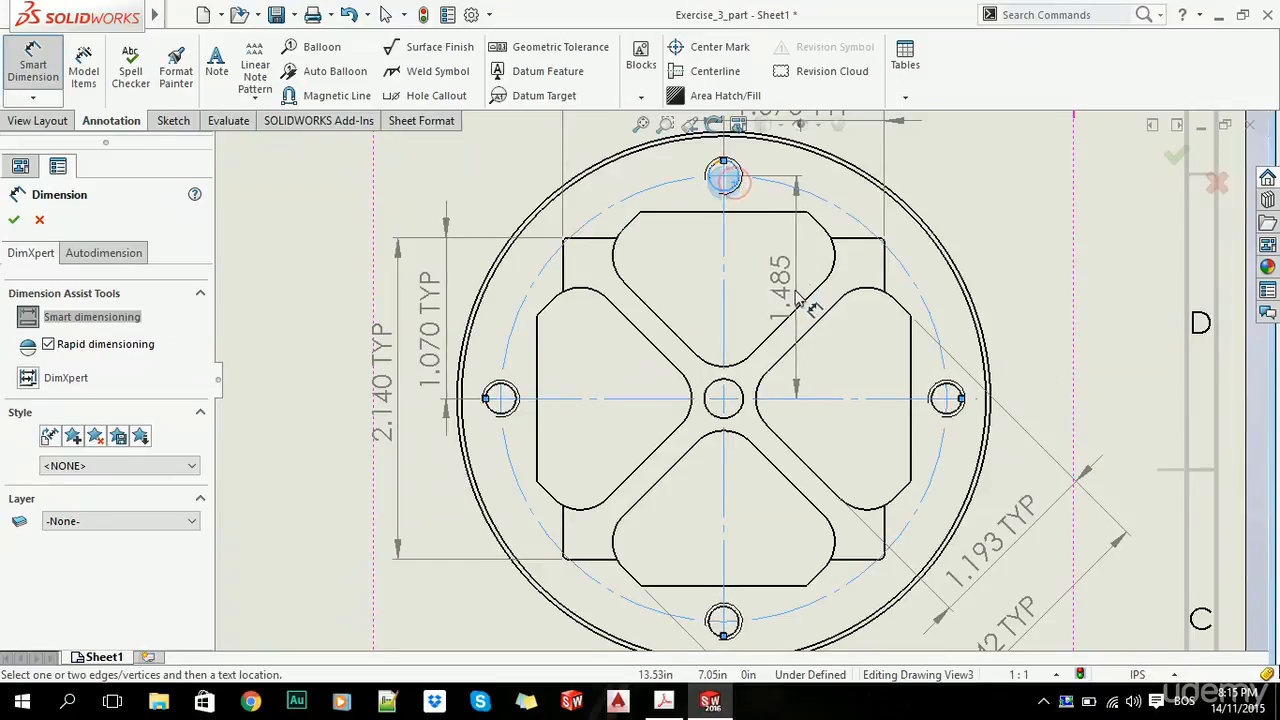
pyautogui.click(805, 300)
pyautogui.press('Escape')
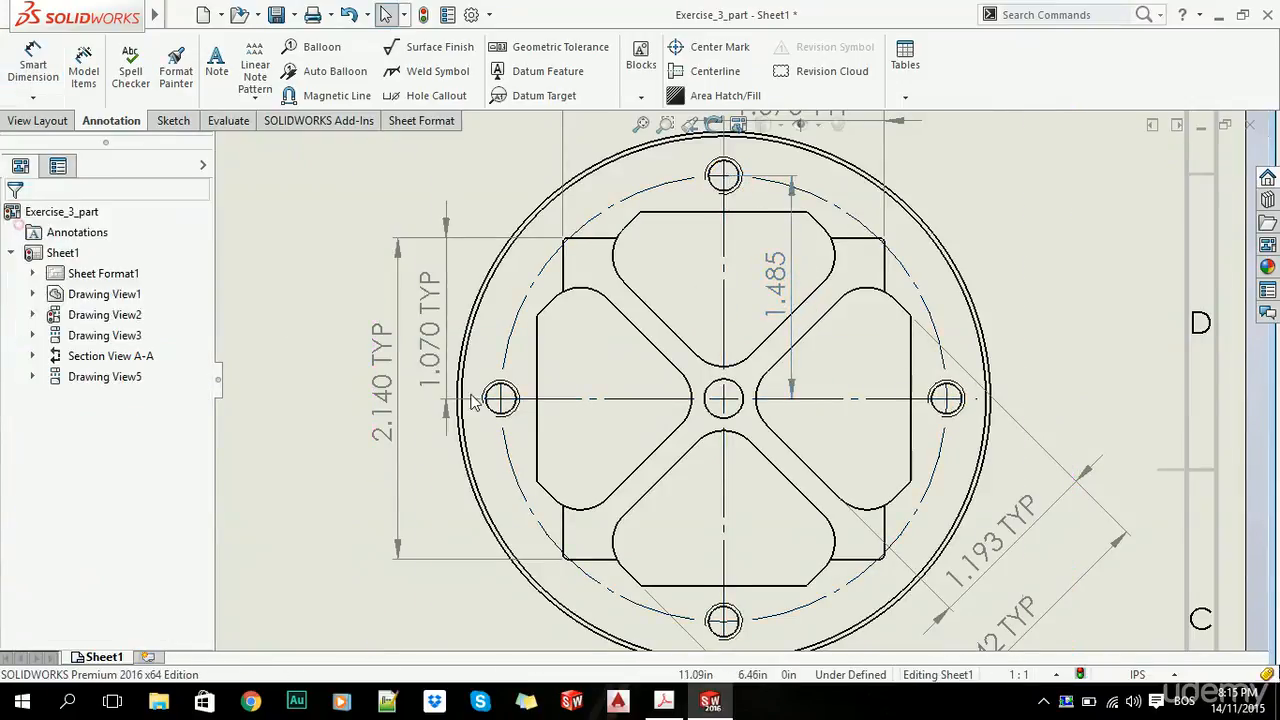
pyautogui.hotkey('alt', 'Tab')
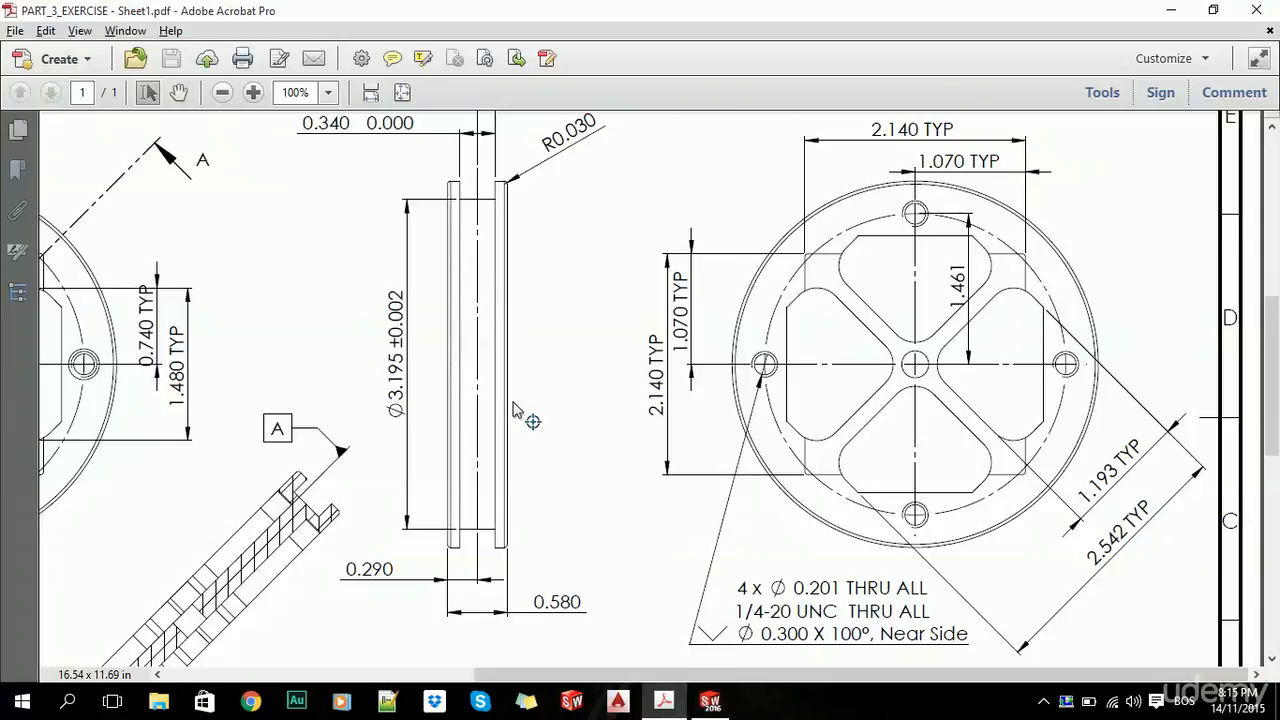
# Step: Check the top hole's position against the Acrobat reference PDF, return to SOLIDWORKS, and open the part referenced by the first drawing view
pyautogui.hotkey('alt', 'Tab')
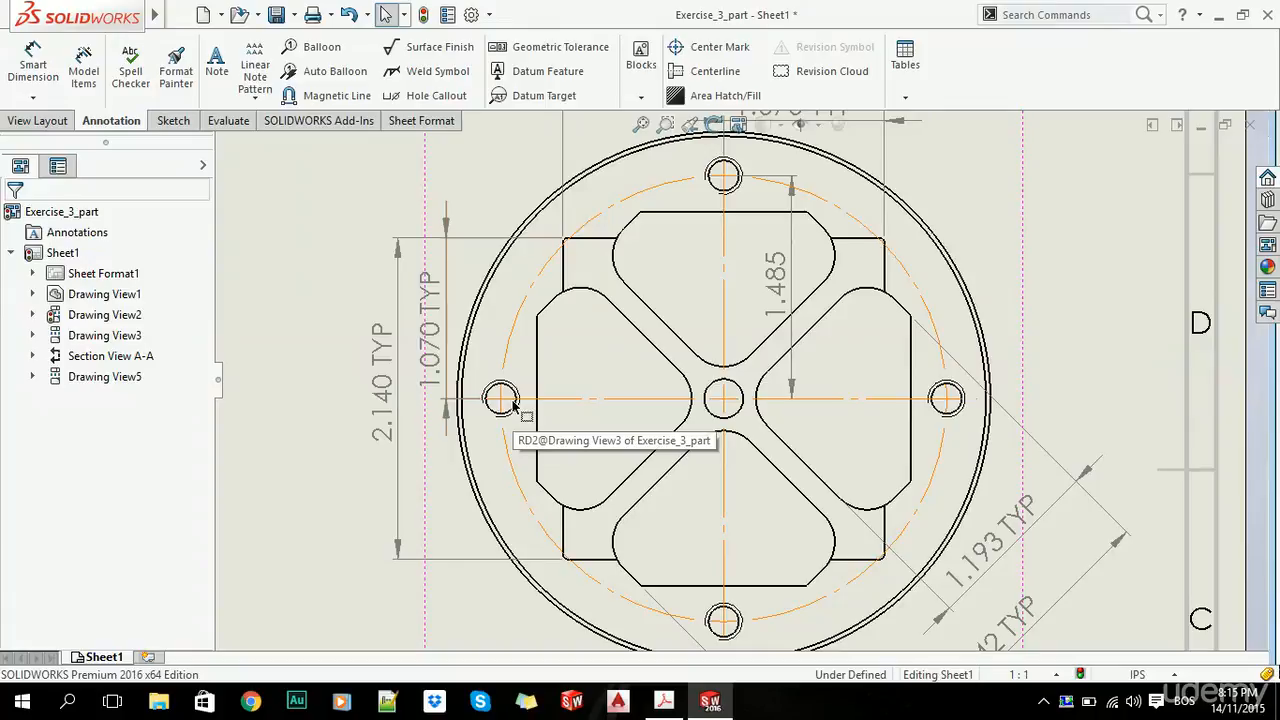
pyautogui.hotkey('alt', 'Tab')
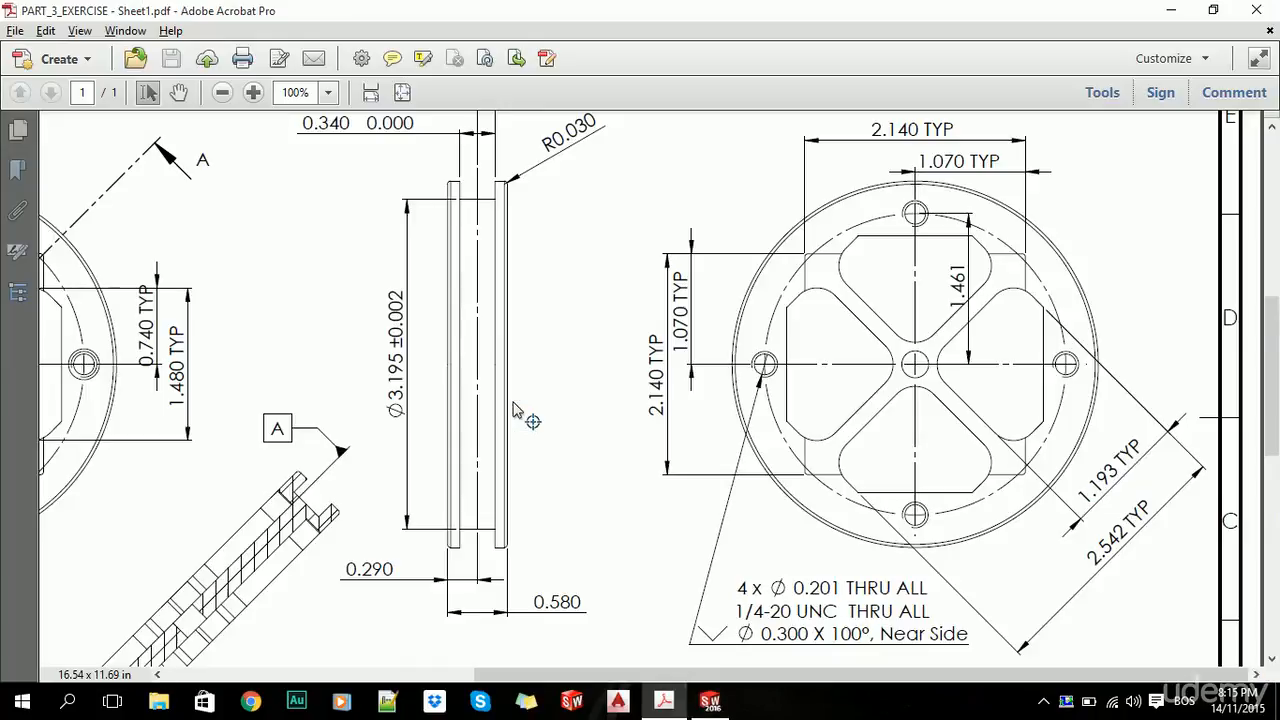
pyautogui.hotkey('alt', 'Tab')
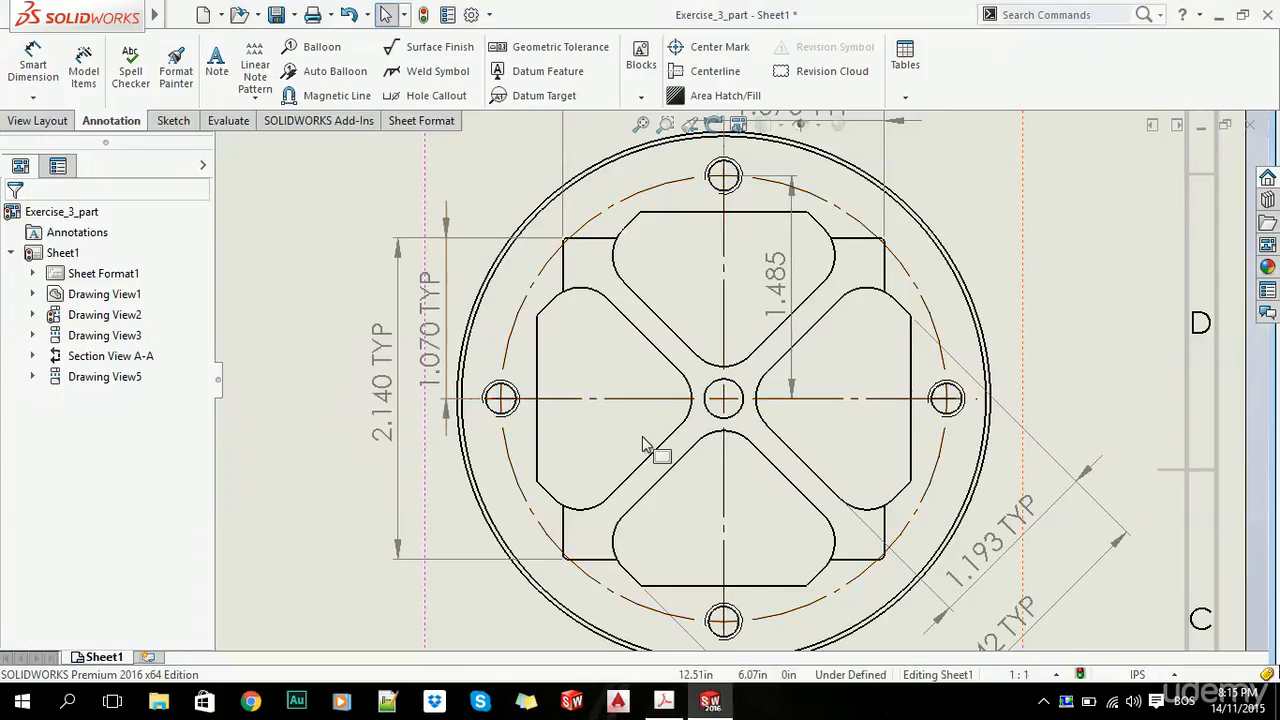
pyautogui.scroll(3, 660, 480)
pyautogui.scroll(3, 658, 471)
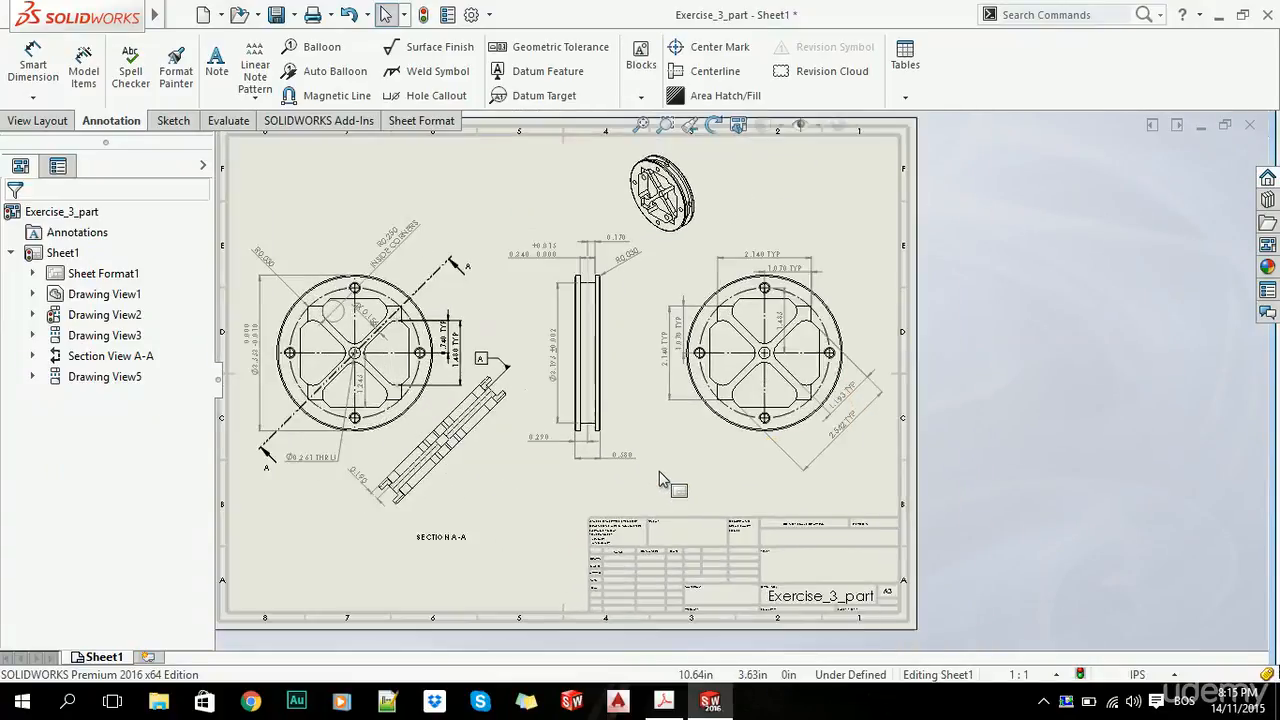
pyautogui.scroll(-1, 659, 471)
pyautogui.click(32, 294)
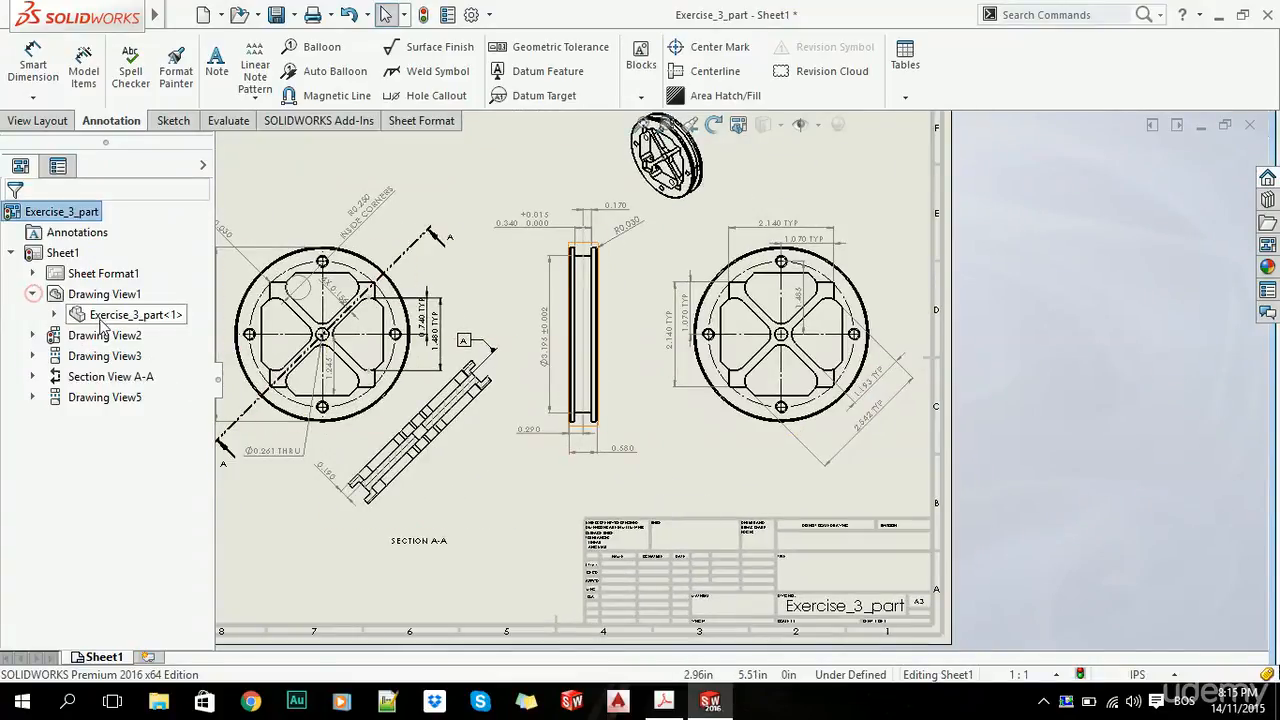
pyautogui.rightClick(95, 313)
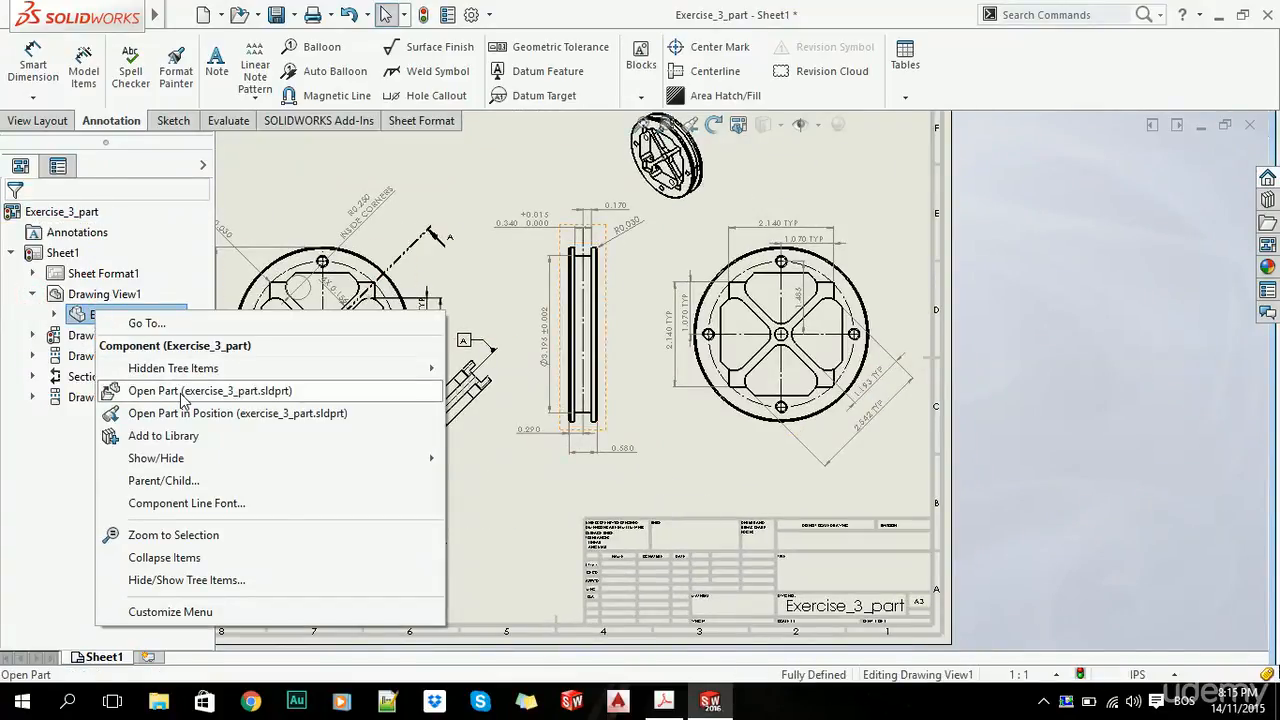
pyautogui.click(182, 395)
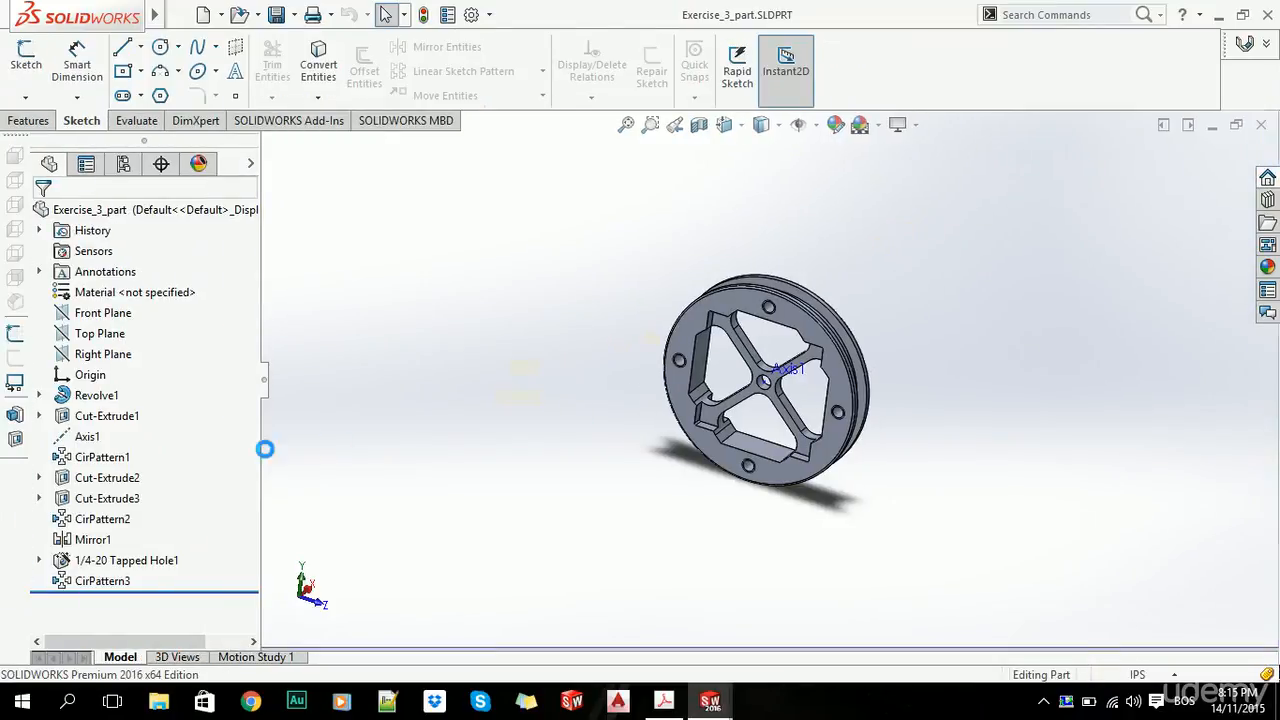
# Step: Edit the 1/4-20 tapped hole's position sketch, checking the Acrobat reference PDF, set the hole's distance from the center to 1.461 in, and exit the sketch
pyautogui.click(40, 561)
pyautogui.click(87, 588)
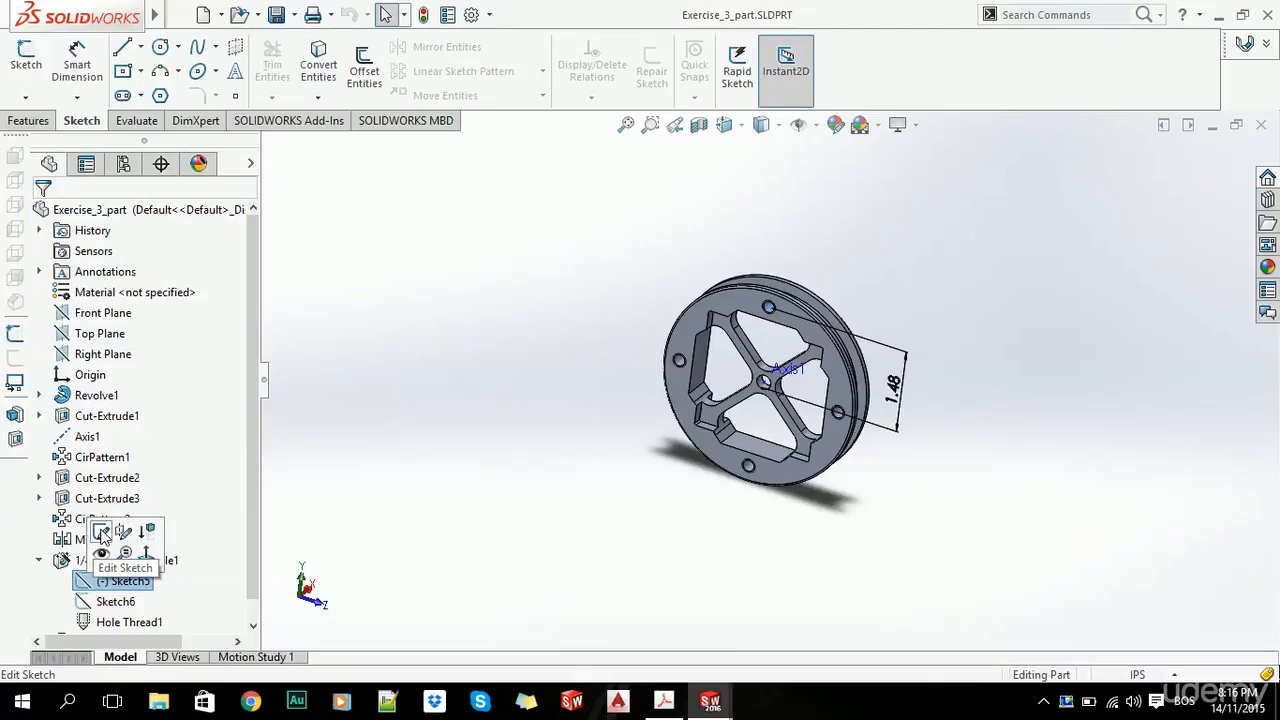
pyautogui.click(101, 534)
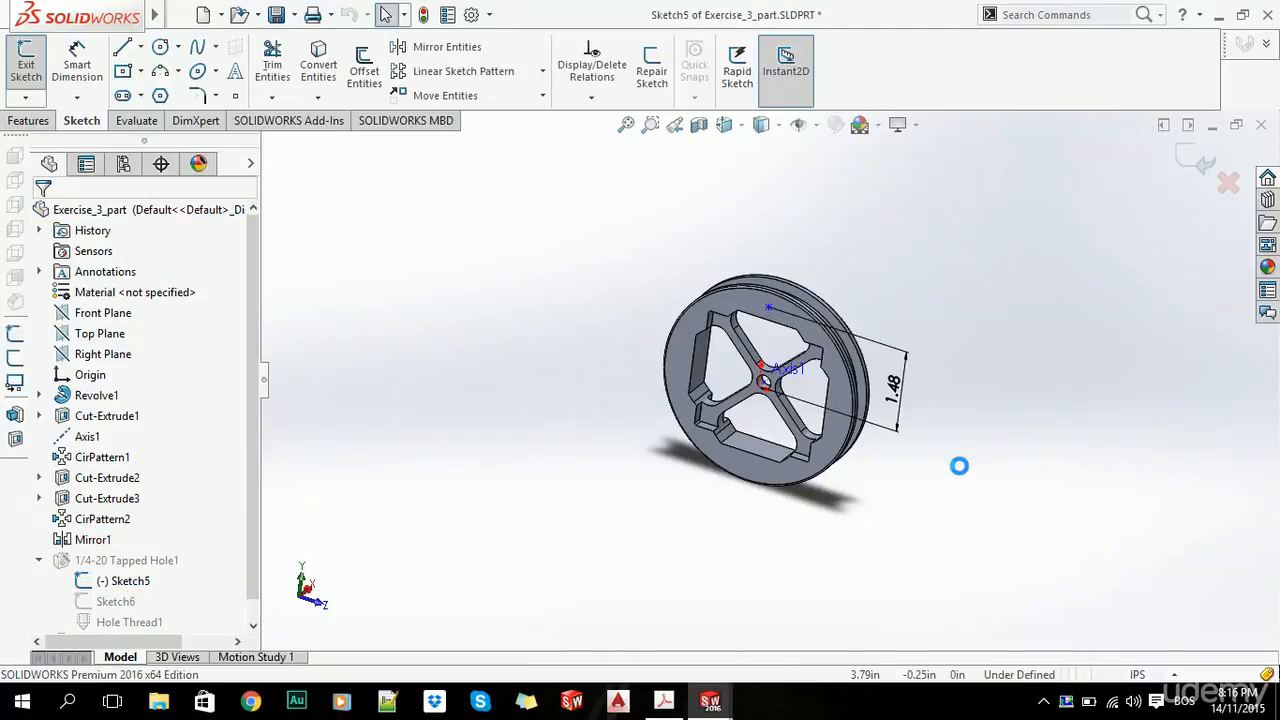
pyautogui.hotkey('alt', 'Tab')
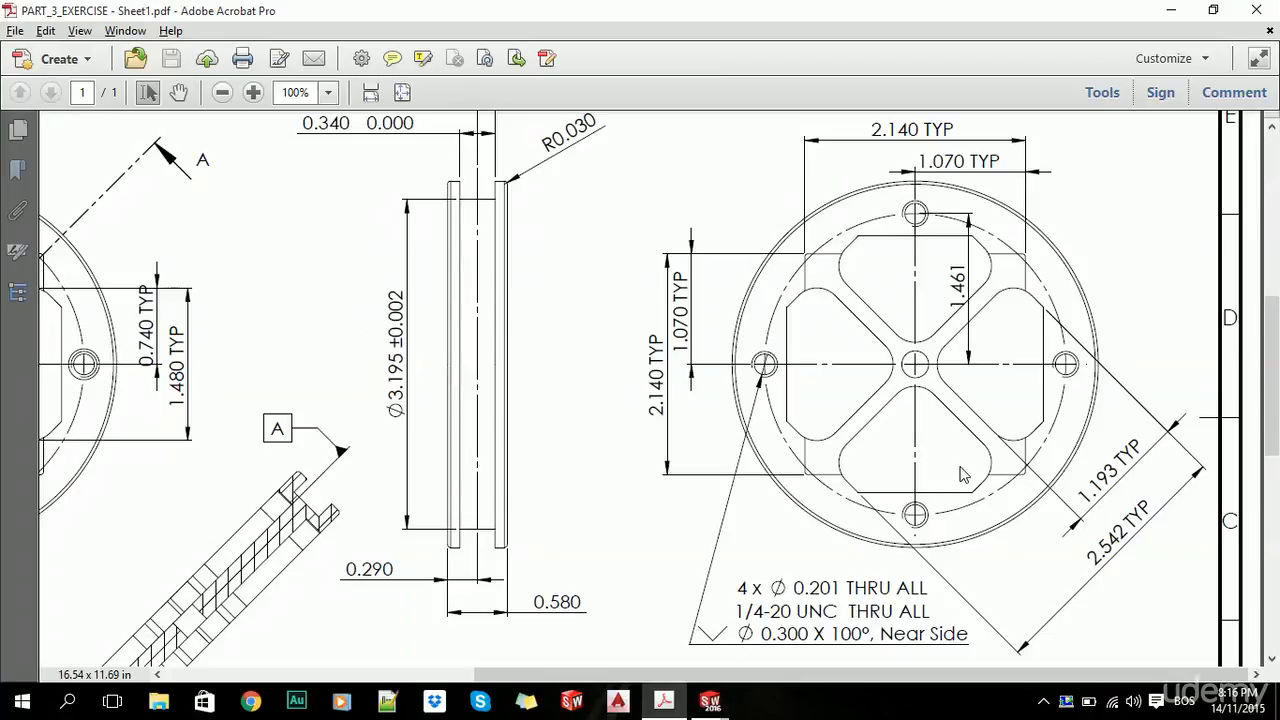
pyautogui.hotkey('alt', 'Tab')
pyautogui.scroll(-4, 958, 463)
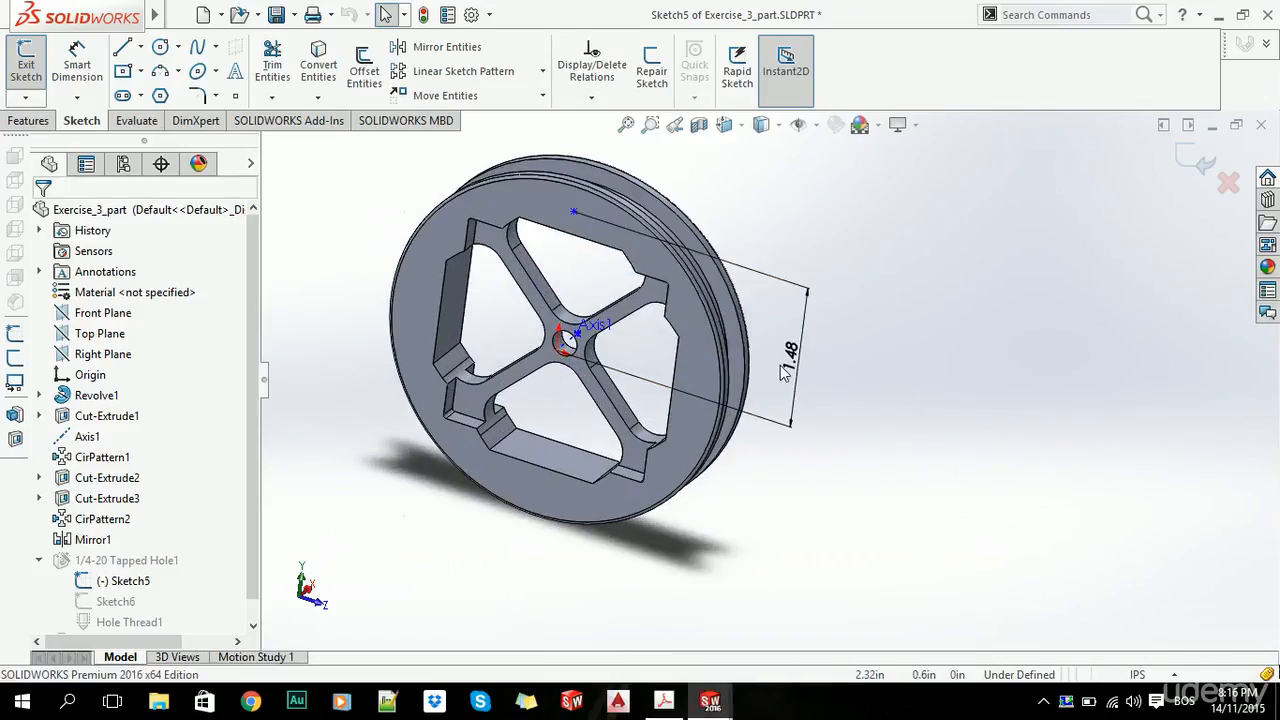
pyautogui.hotkey('ctrl', '8')
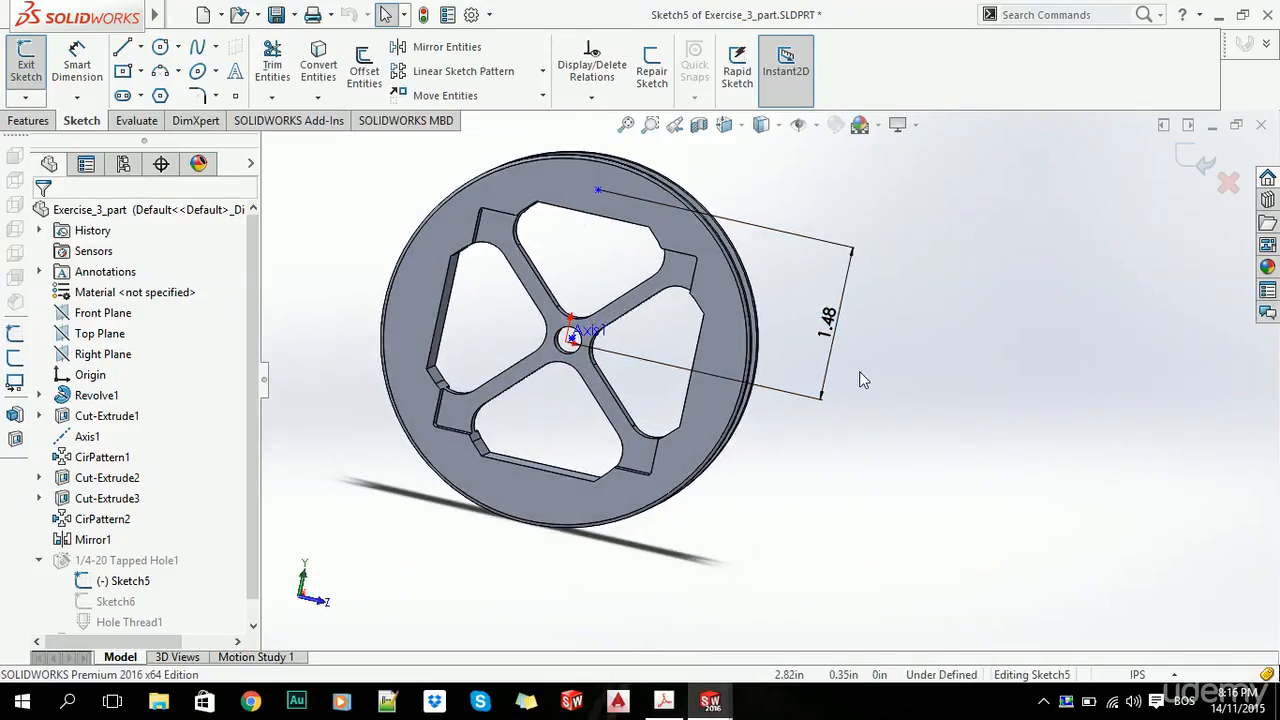
pyautogui.hotkey('alt', 'Tab')
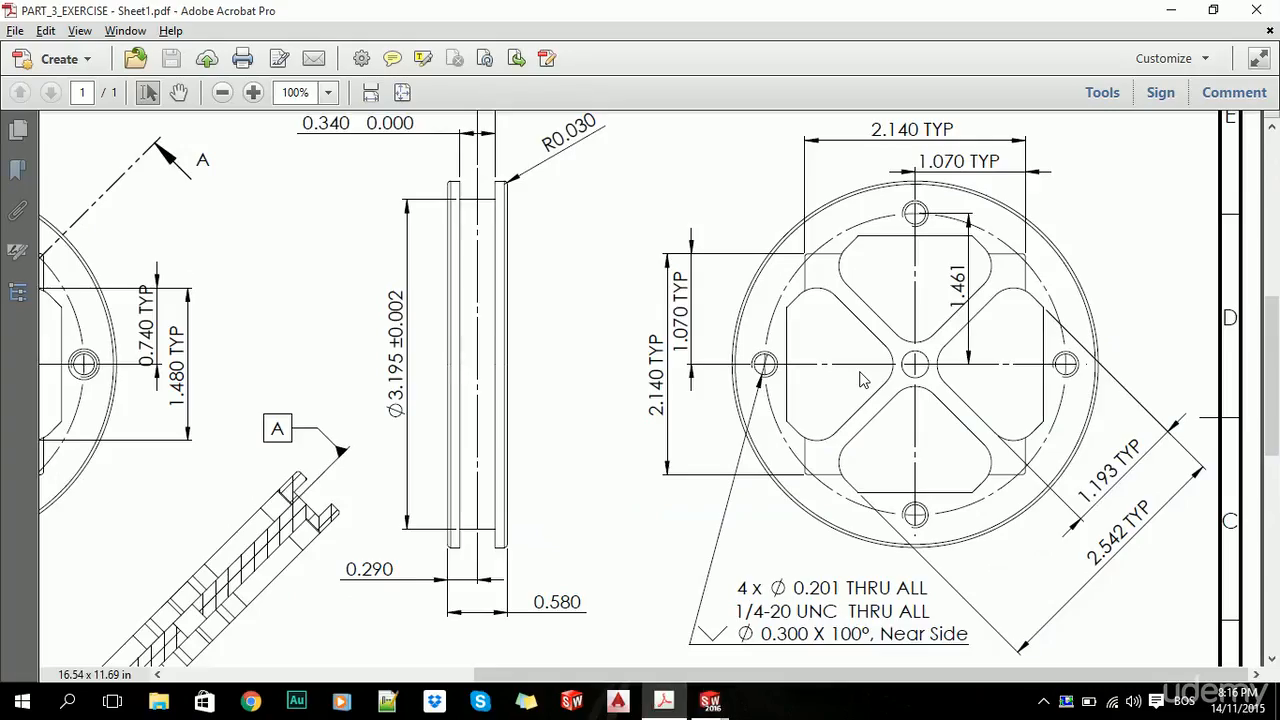
pyautogui.hotkey('alt', 'Tab')
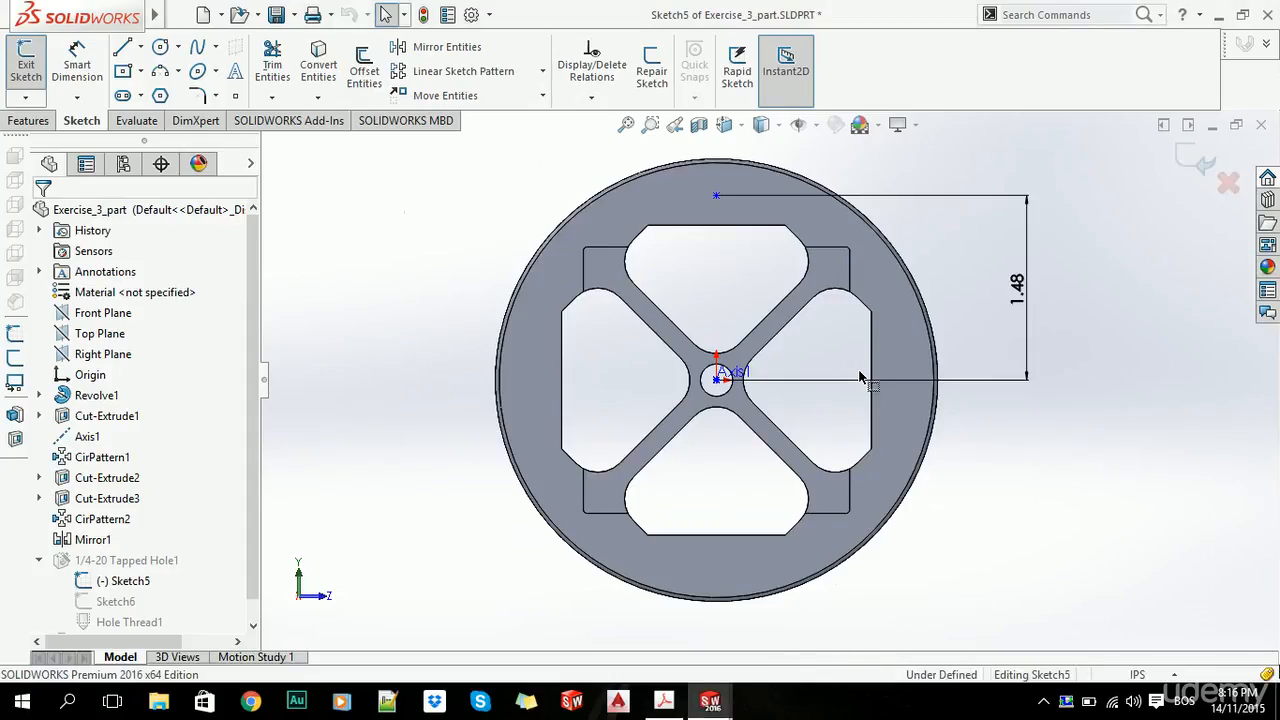
pyautogui.click(1013, 300)
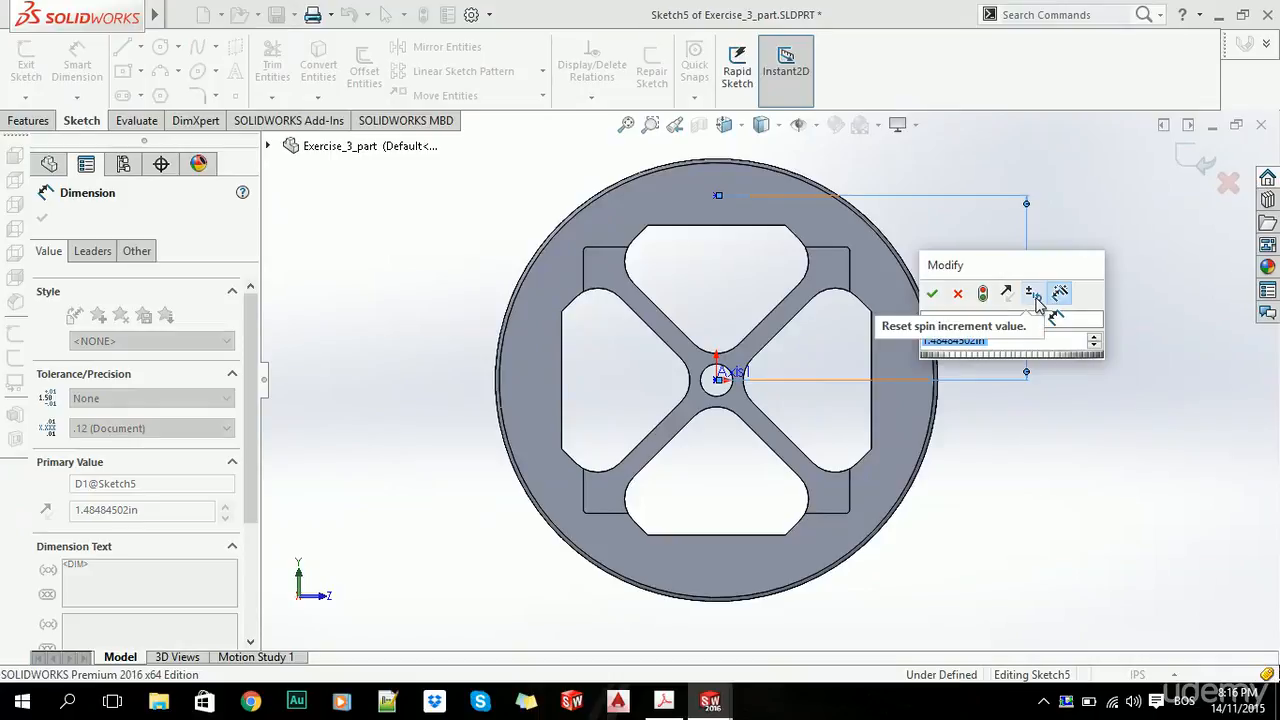
pyautogui.write('1.461')
pyautogui.press('Return')
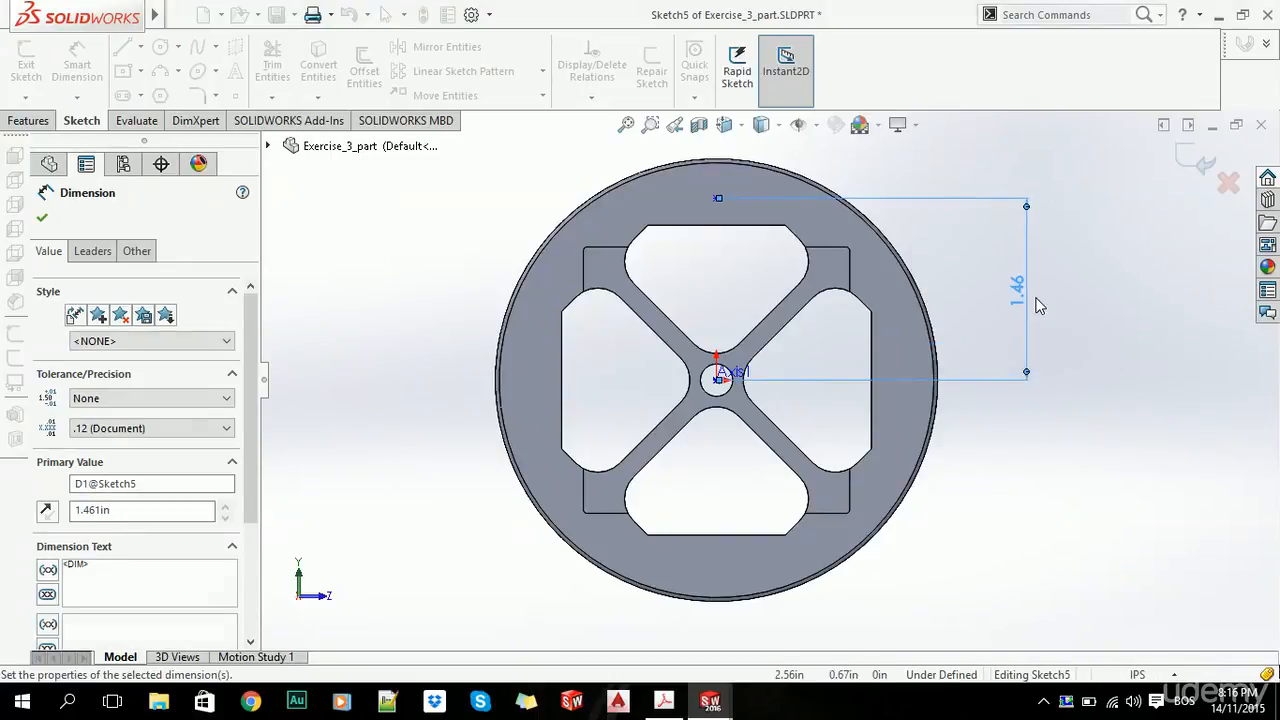
pyautogui.click(1185, 162)
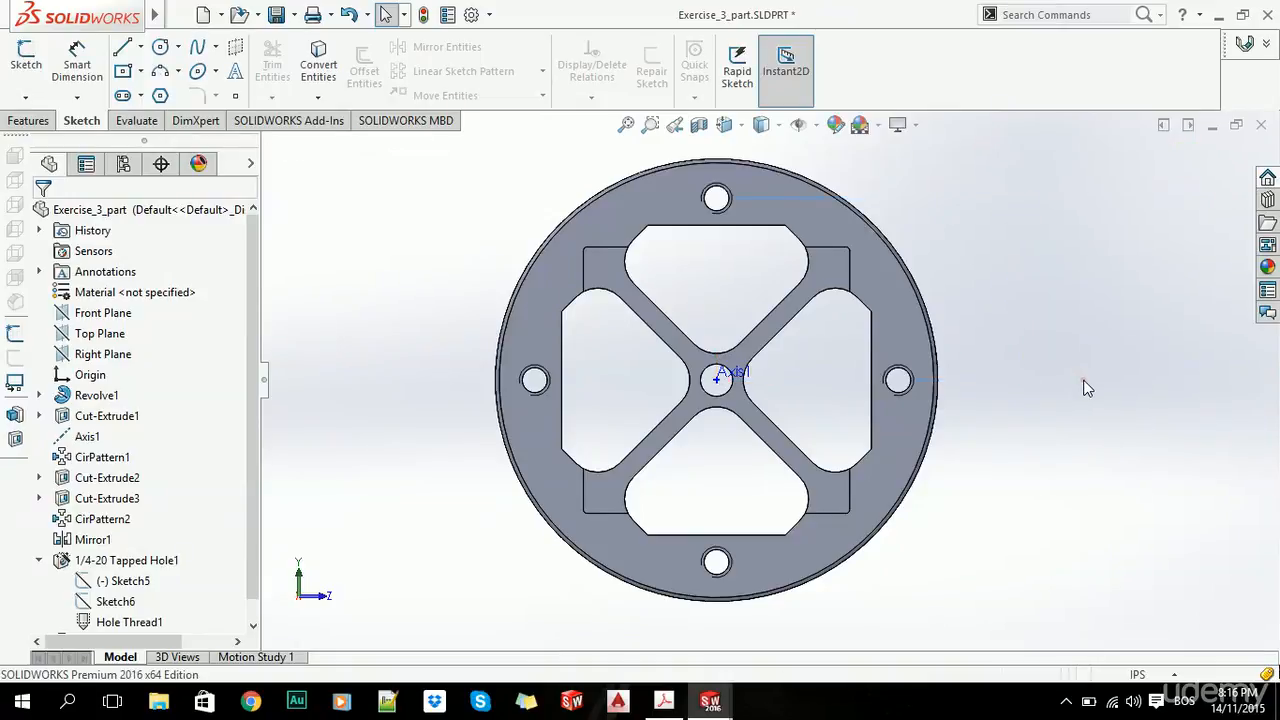
# Step: Add a Vertical relation between the tapped hole's sketch point and the origin, exit the sketch, and close the part, saving all modified documents
pyautogui.click(1084, 380)
pyautogui.click(108, 586)
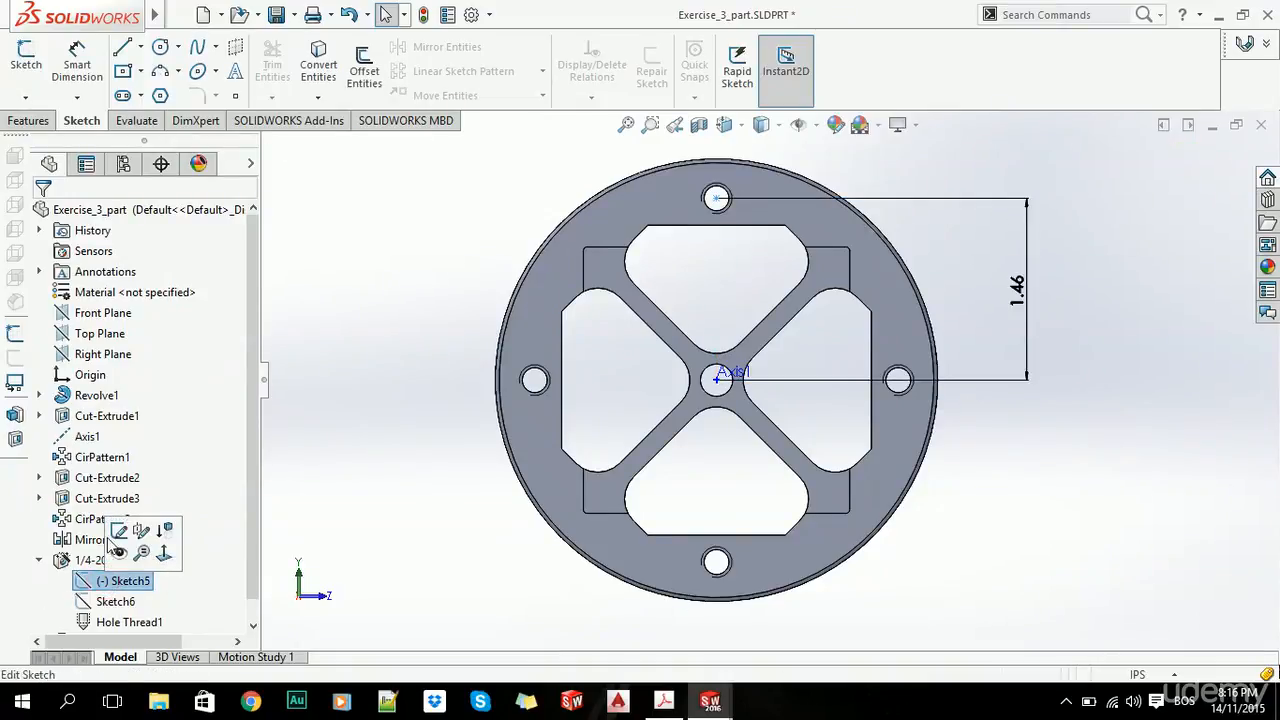
pyautogui.click(118, 531)
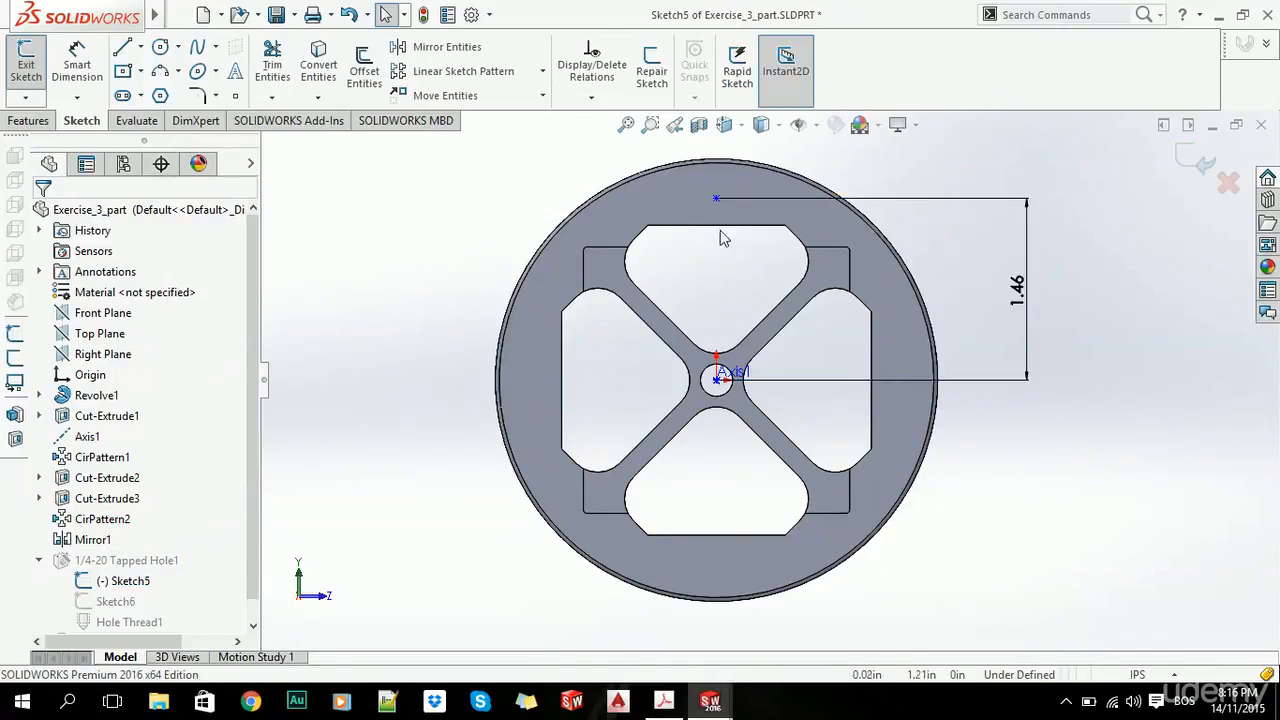
pyautogui.click(716, 198)
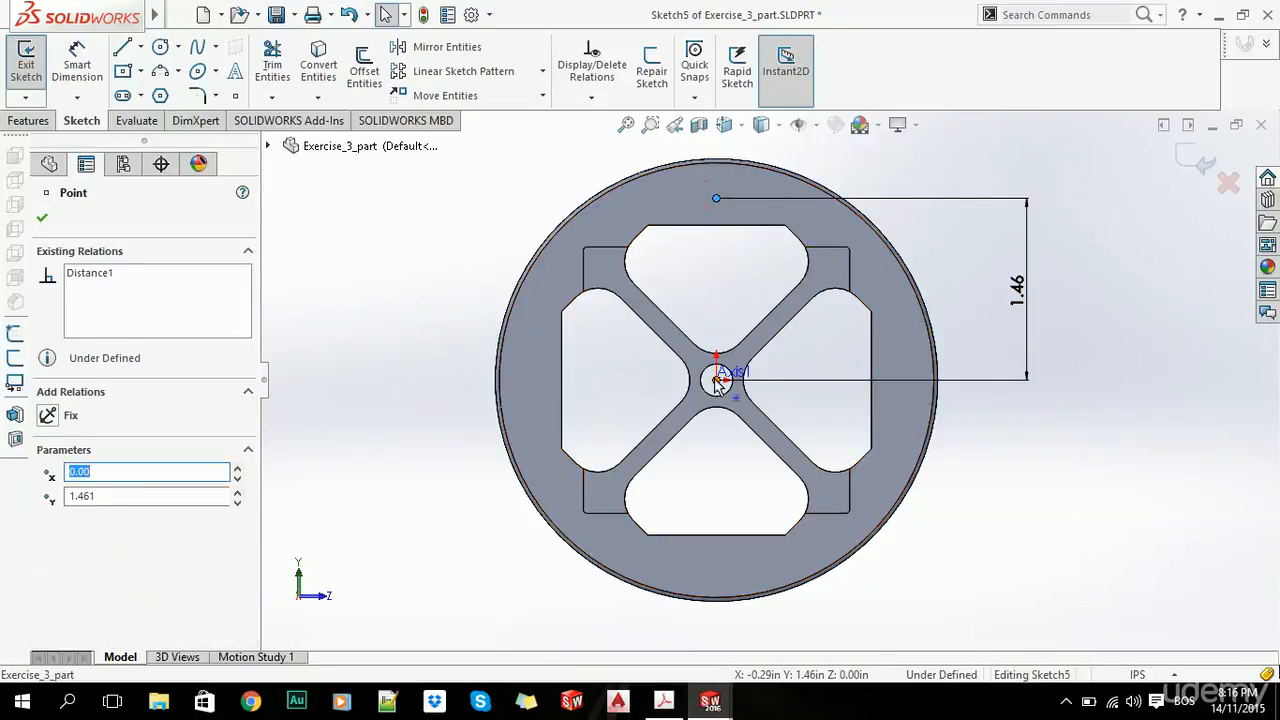
pyautogui.keyDown('ctrl'); pyautogui.click(716, 380); pyautogui.keyUp('ctrl')
pyautogui.click(47, 542)
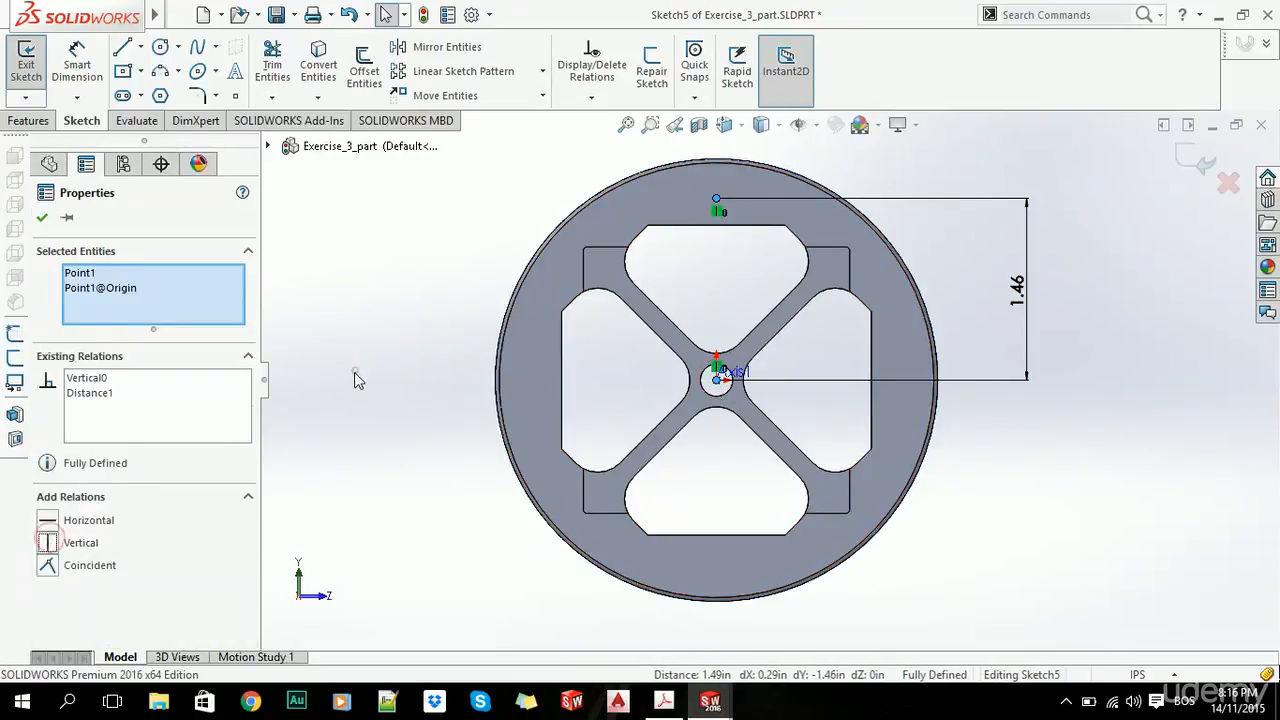
pyautogui.click(355, 371)
pyautogui.click(1187, 162)
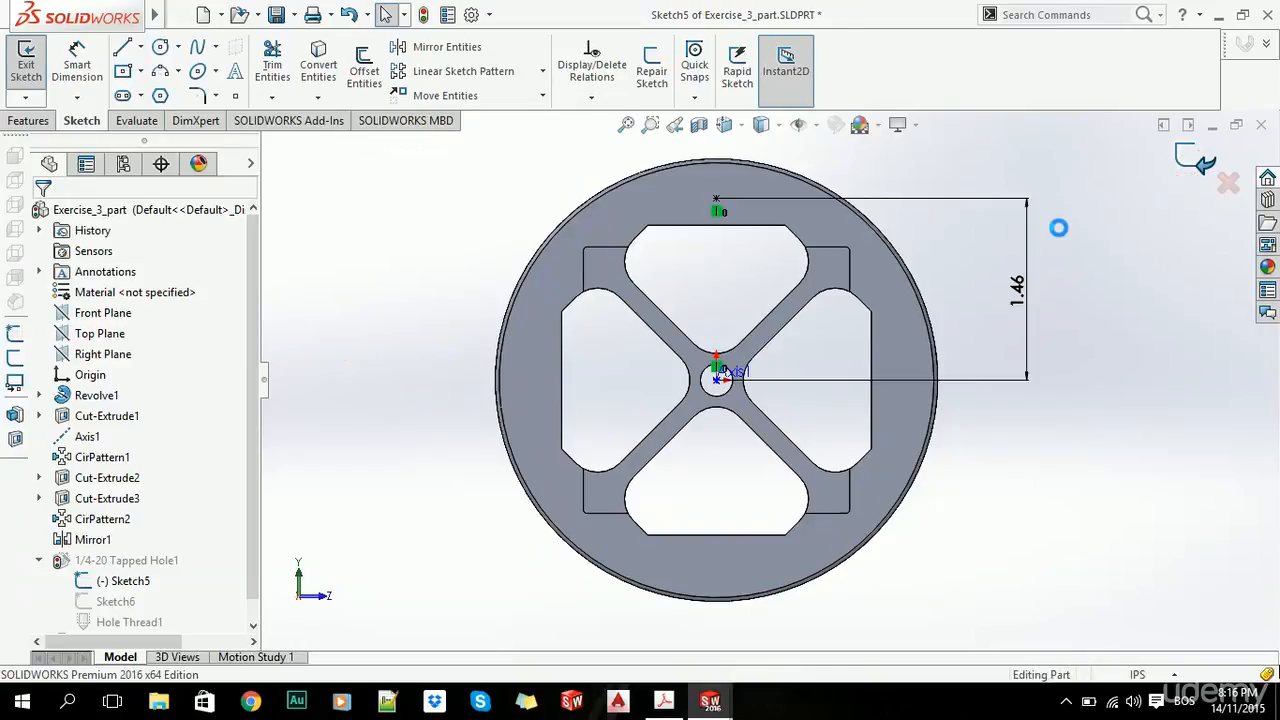
pyautogui.click(1261, 125)
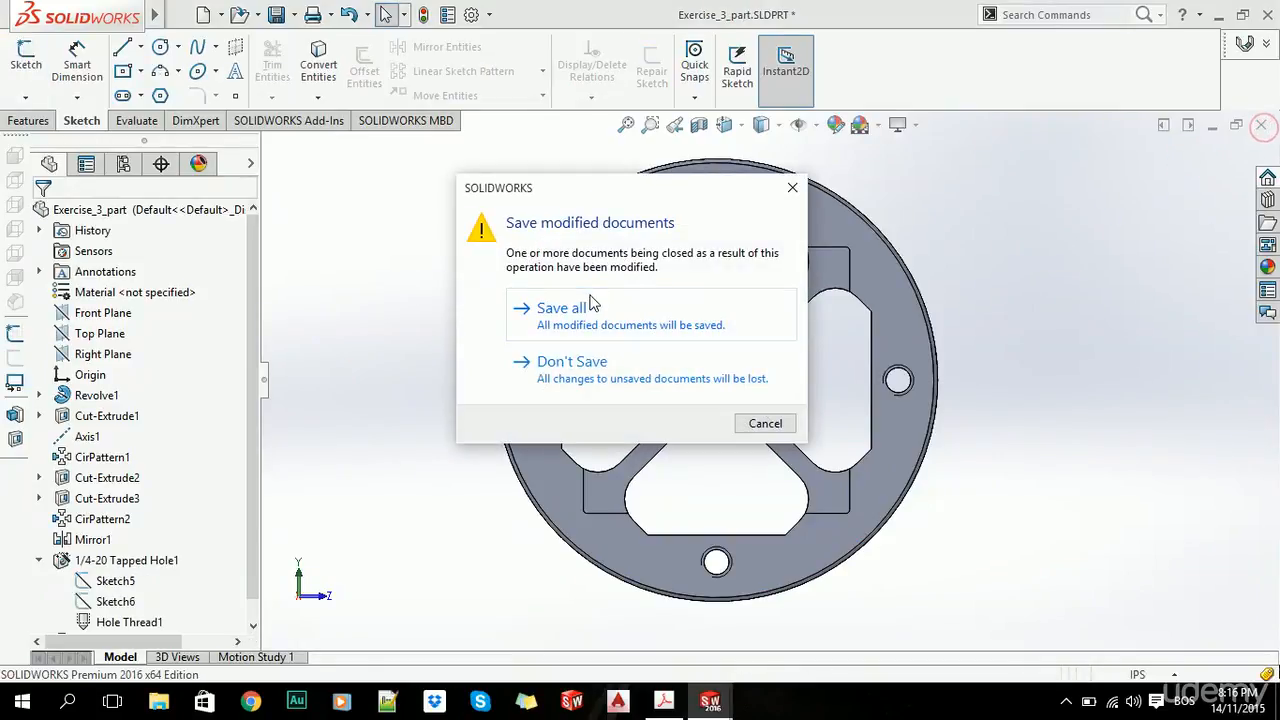
pyautogui.click(593, 311)
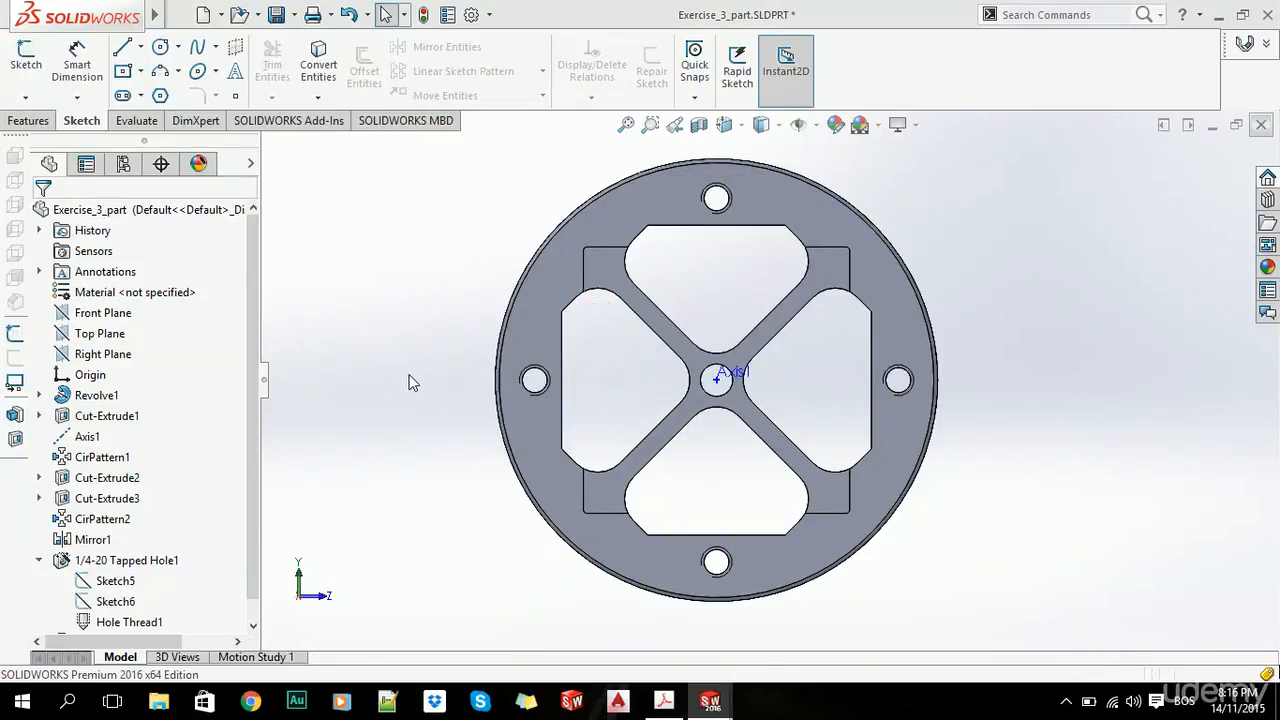
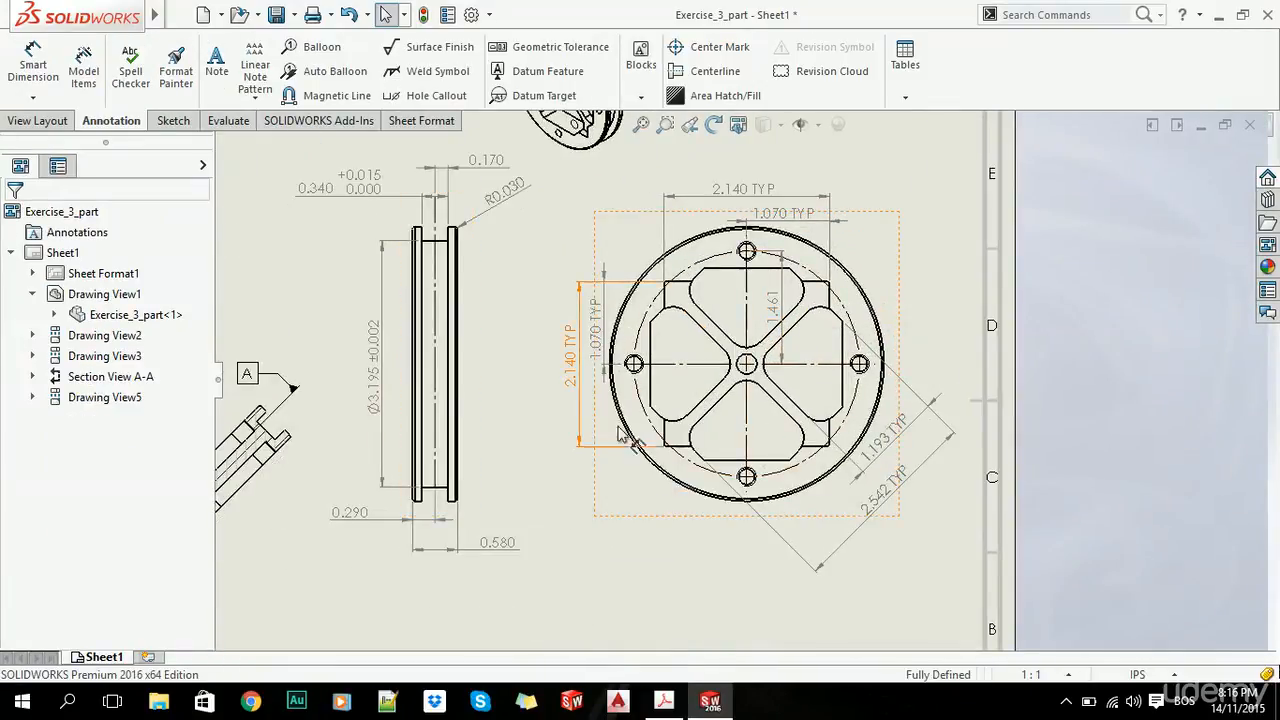
# Step: Add a Hole Callout to the rear view's left tapped hole, placing its text below and to the left of the wheel
pyautogui.scroll(2, 706, 484)
pyautogui.scroll(-3, 700, 450)
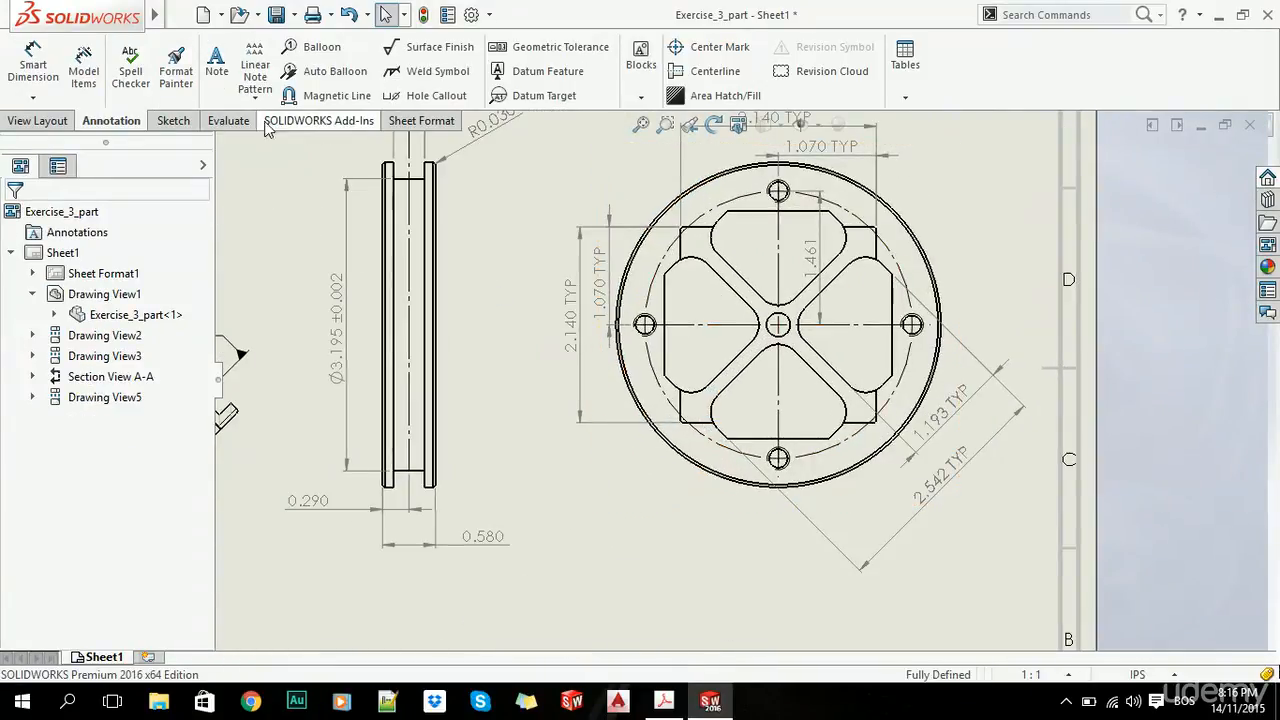
pyautogui.click(425, 96)
pyautogui.scroll(-3, 698, 392)
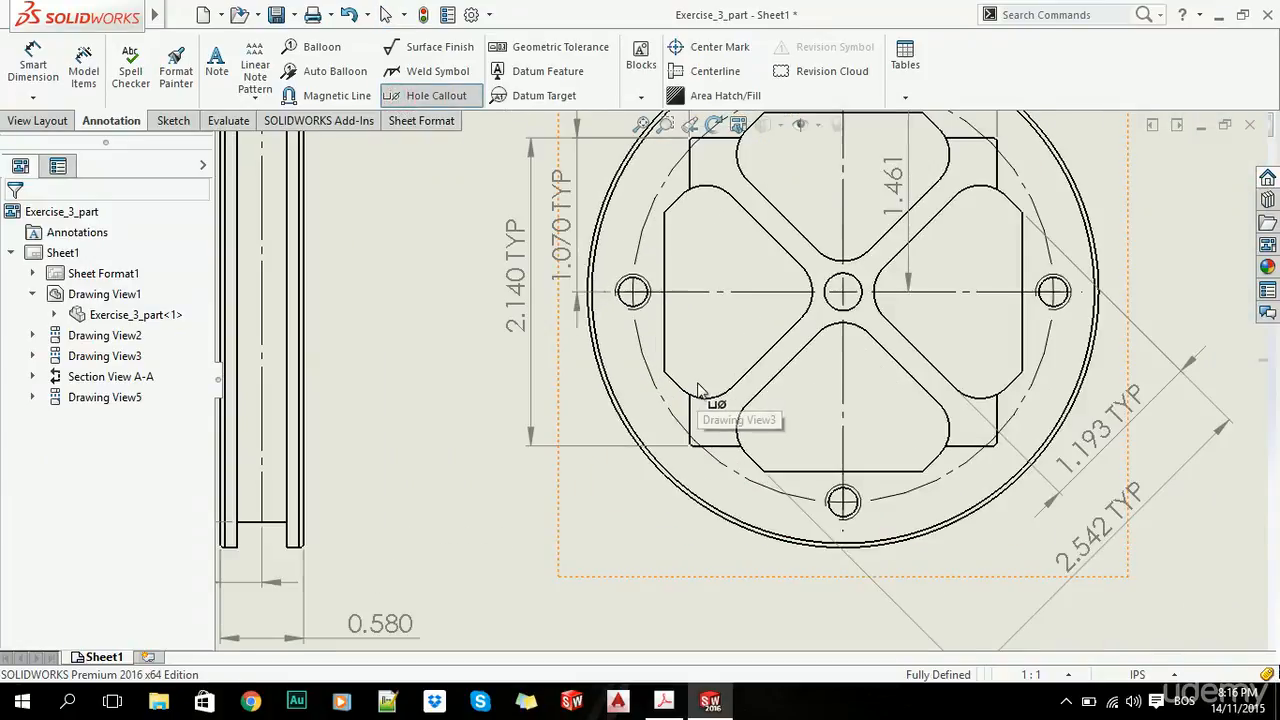
pyautogui.hotkey('alt', 'Tab')
pyautogui.hotkey('alt', 'Tab')
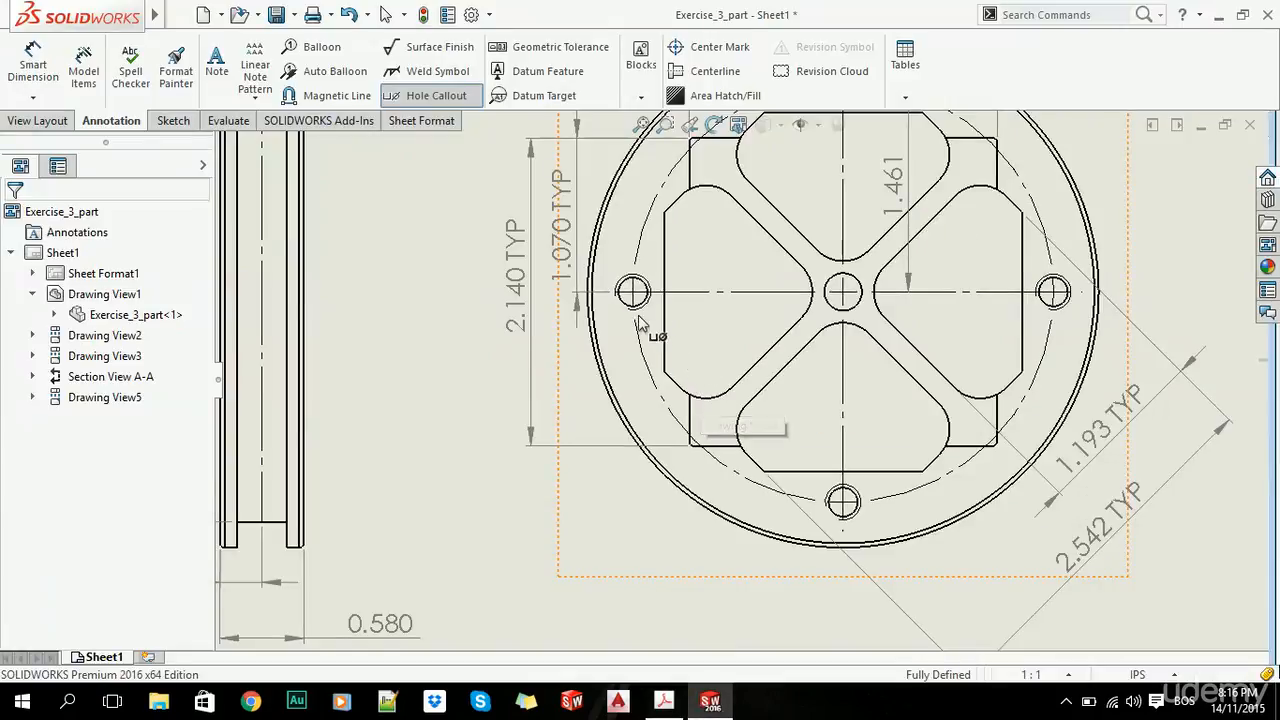
pyautogui.click(632, 292)
pyautogui.scroll(2, 640, 575)
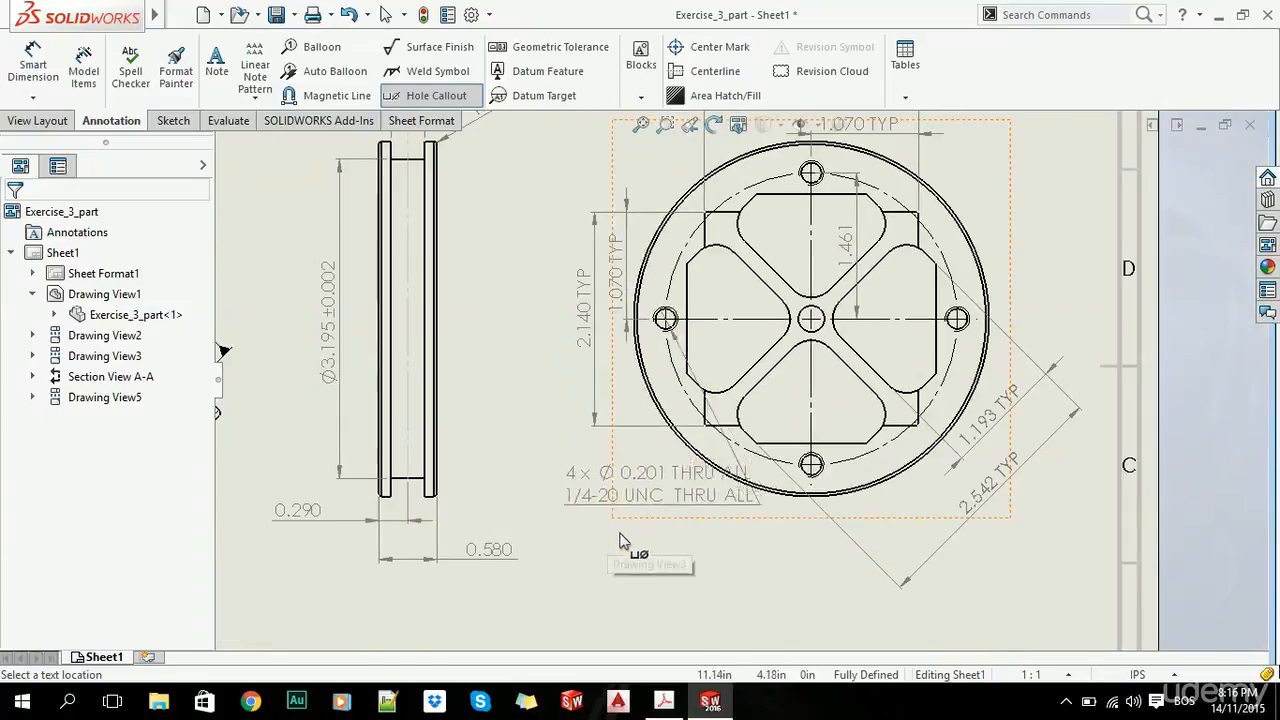
pyautogui.click(636, 598)
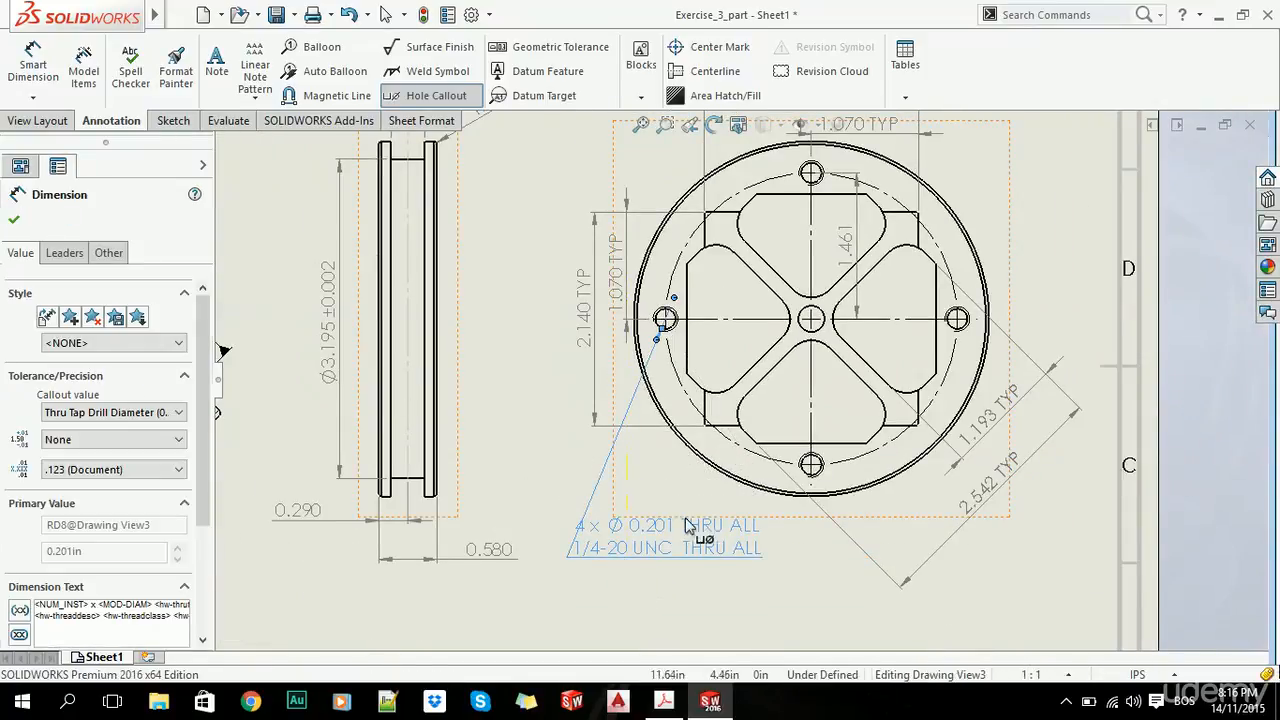
pyautogui.press('Escape')
# Step: Review the full drawing sheet, switch to the Acrobat reference PDF, and display its whole page for comparison
pyautogui.scroll(5, 596, 398)
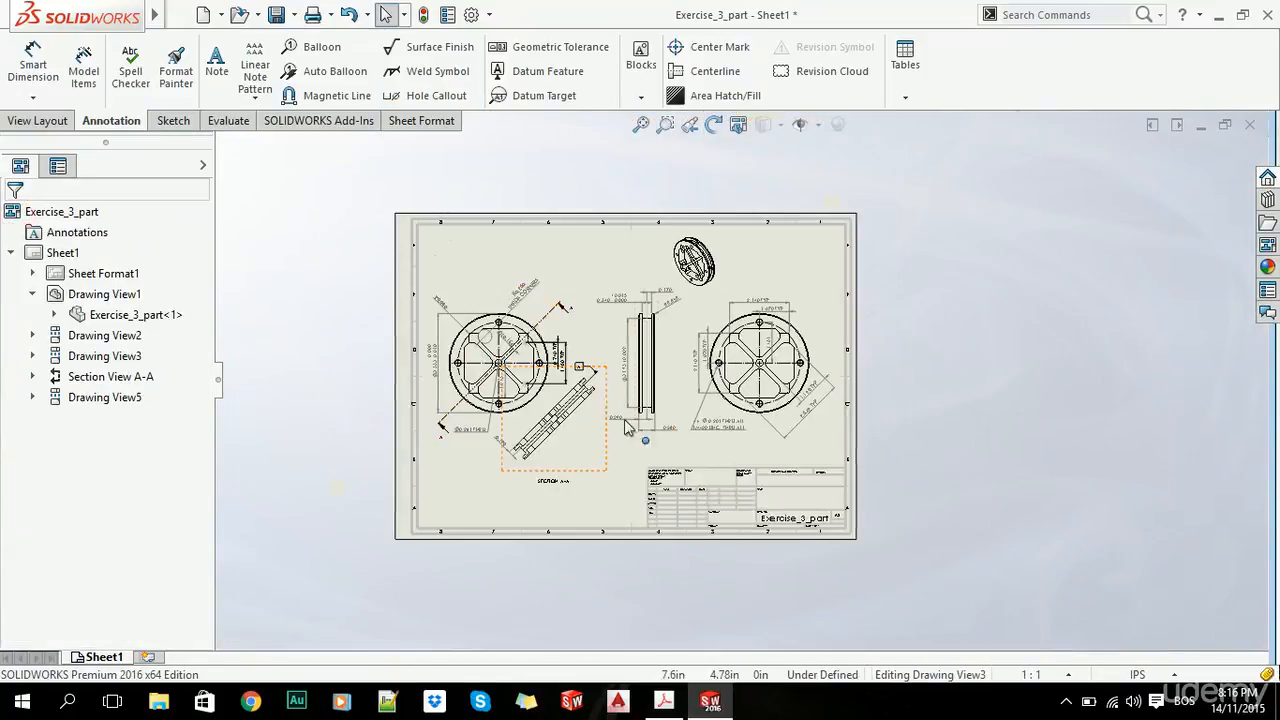
pyautogui.scroll(-2, 712, 457)
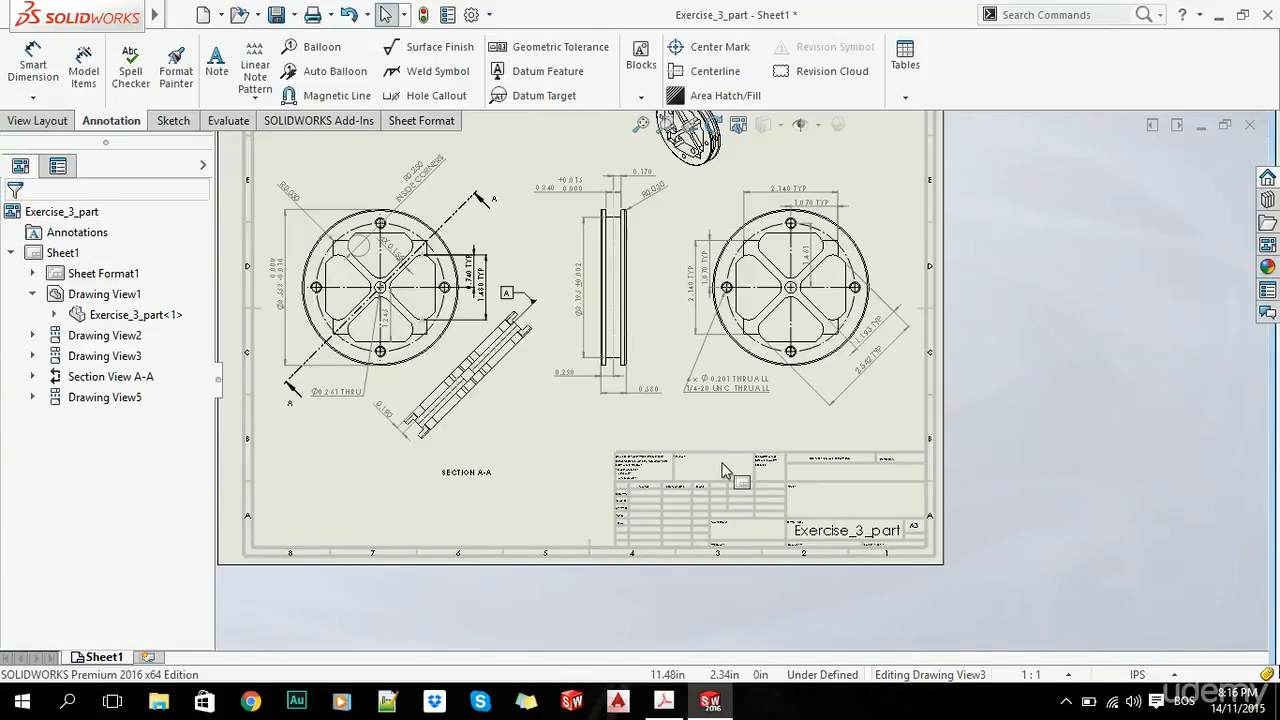
pyautogui.hotkey('alt', 'Tab')
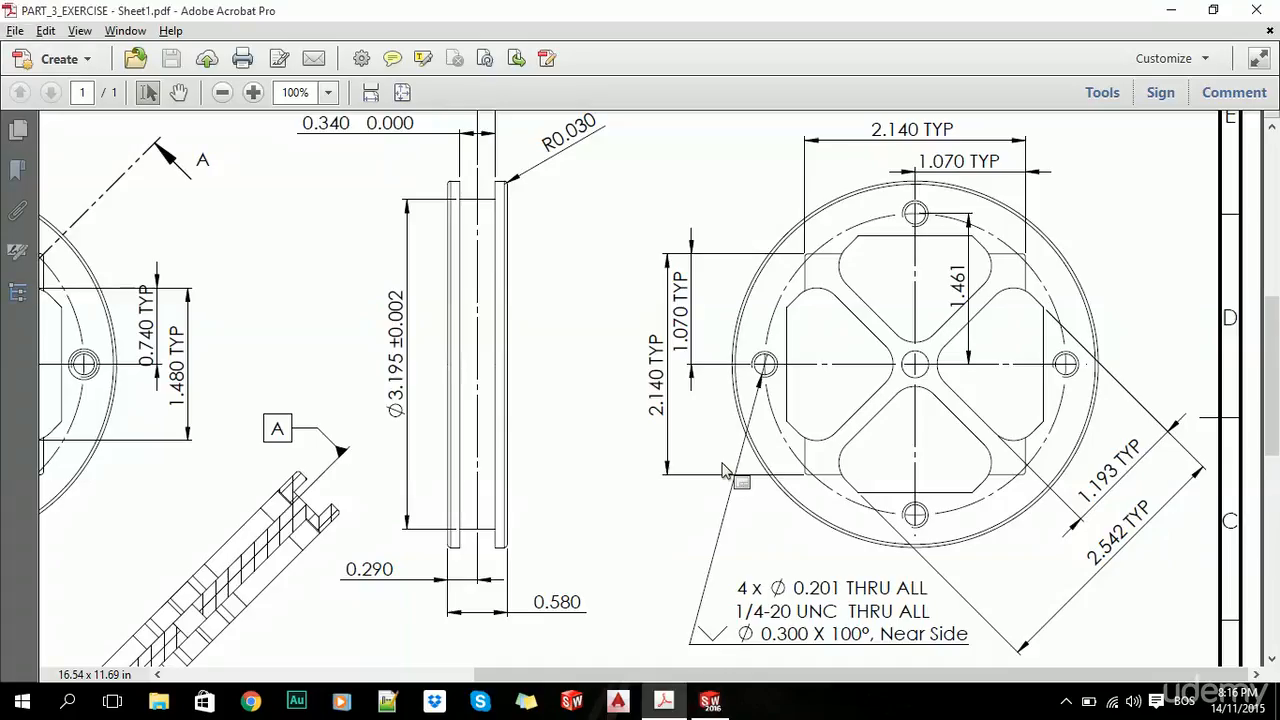
pyautogui.click(222, 92)
pyautogui.click(222, 92)
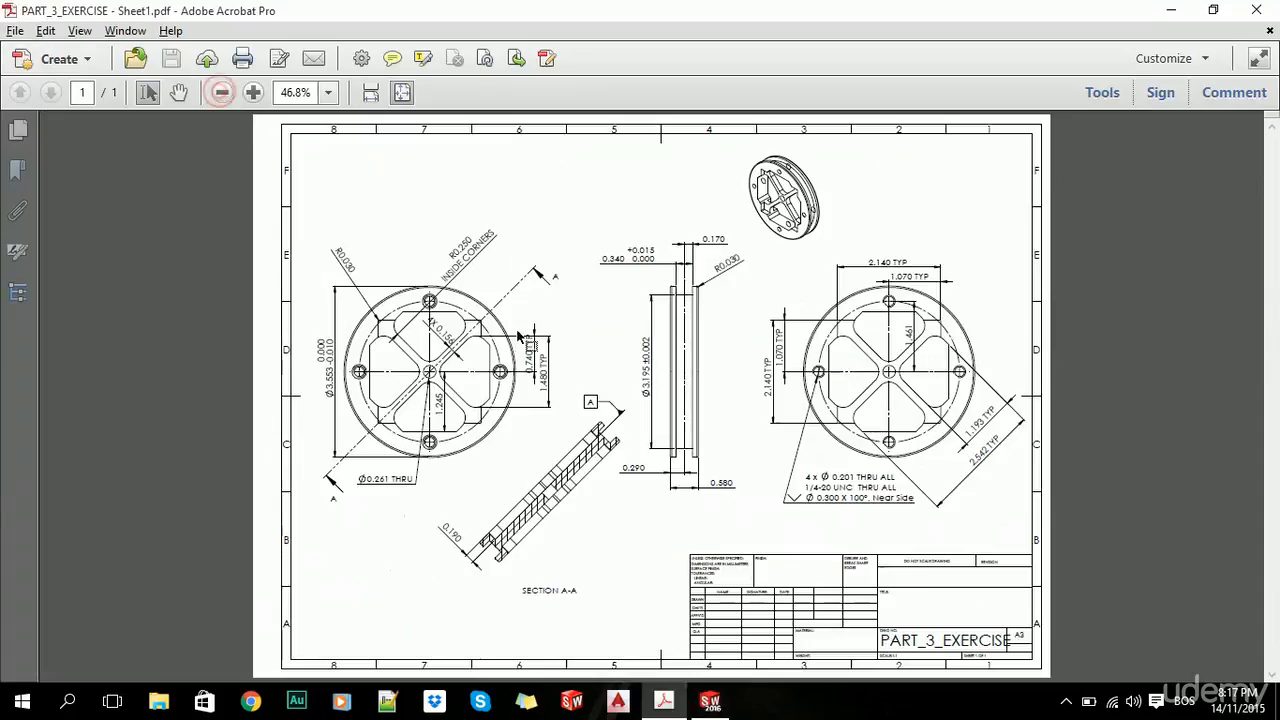
# Step: Return to SOLIDWORKS, save the drawing as Exercise_3_part.SLDDRW in the Videos folder, and close it
pyautogui.hotkey('alt', 'Tab')
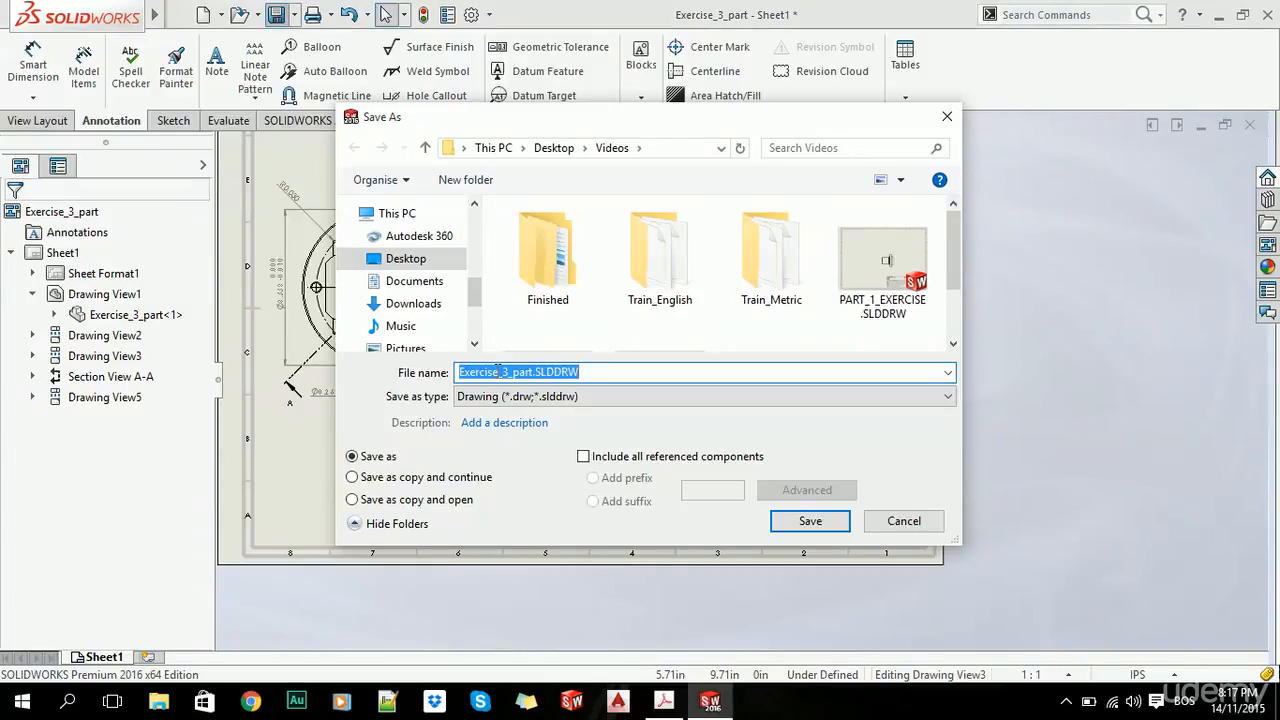
pyautogui.click(810, 522)
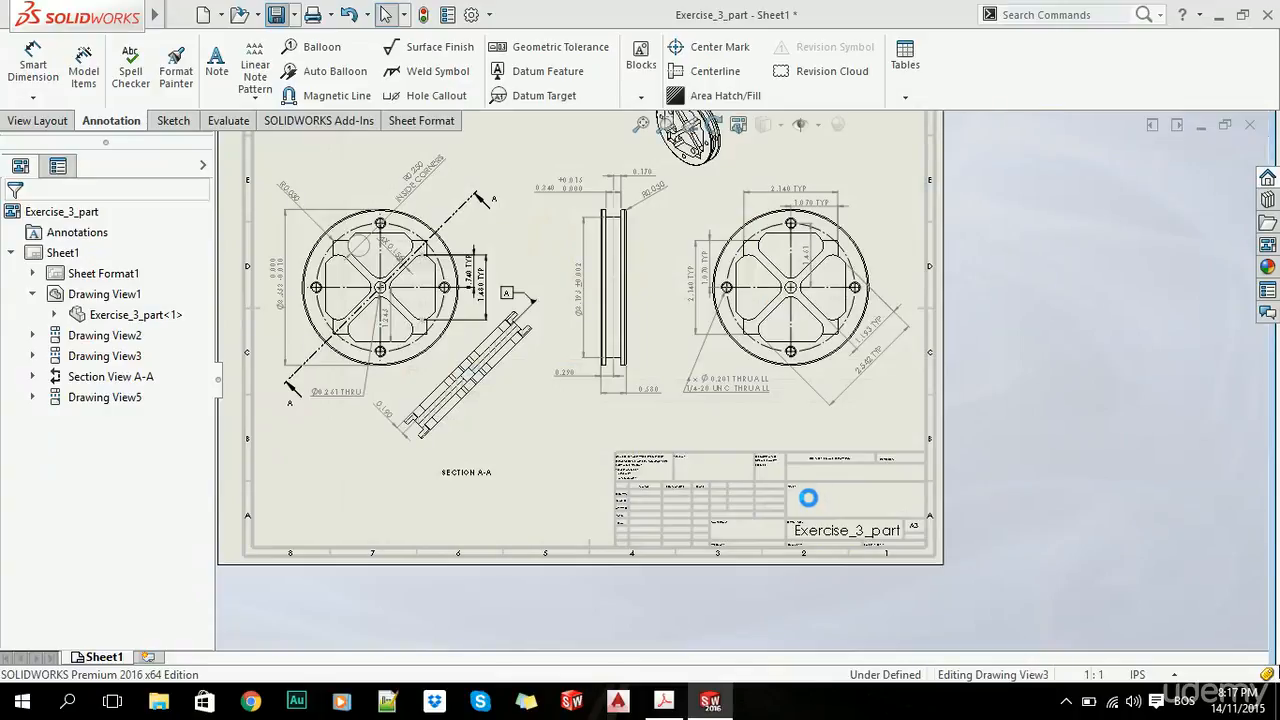
pyautogui.click(1248, 122)
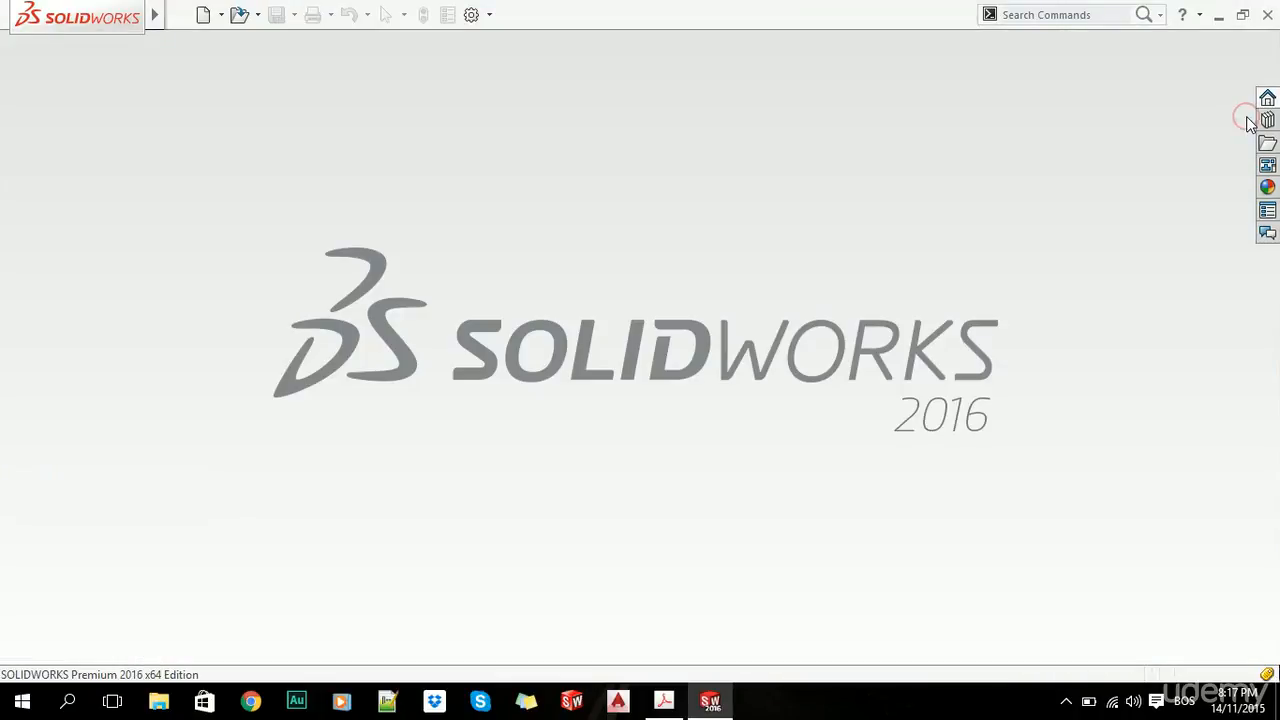
pyautogui.click(1066, 701)
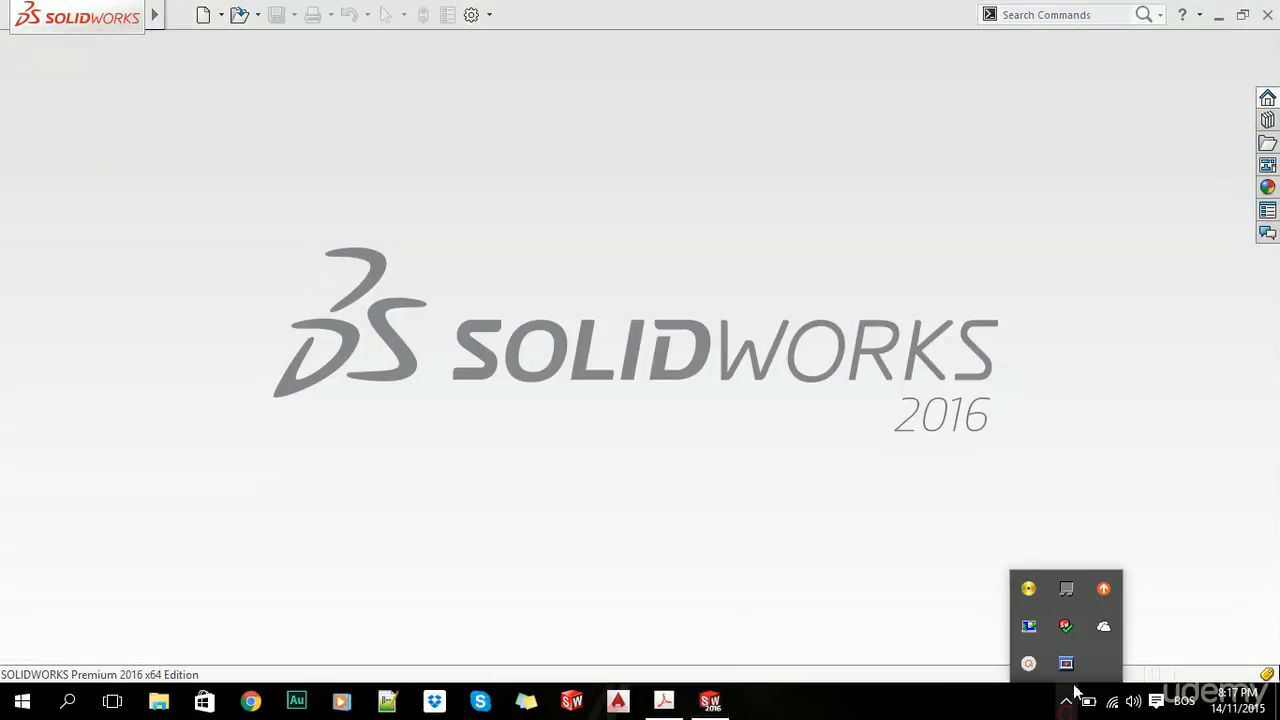